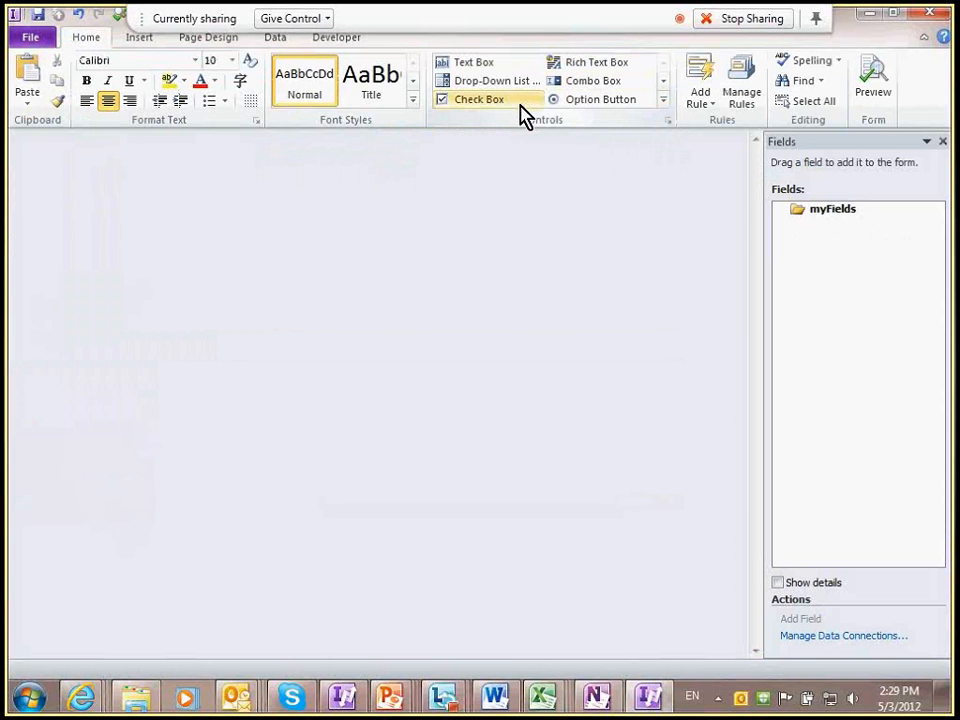
Step: From the Controls gallery, open Add or Remove Custom Controls and start adding a new control
click(663, 99)
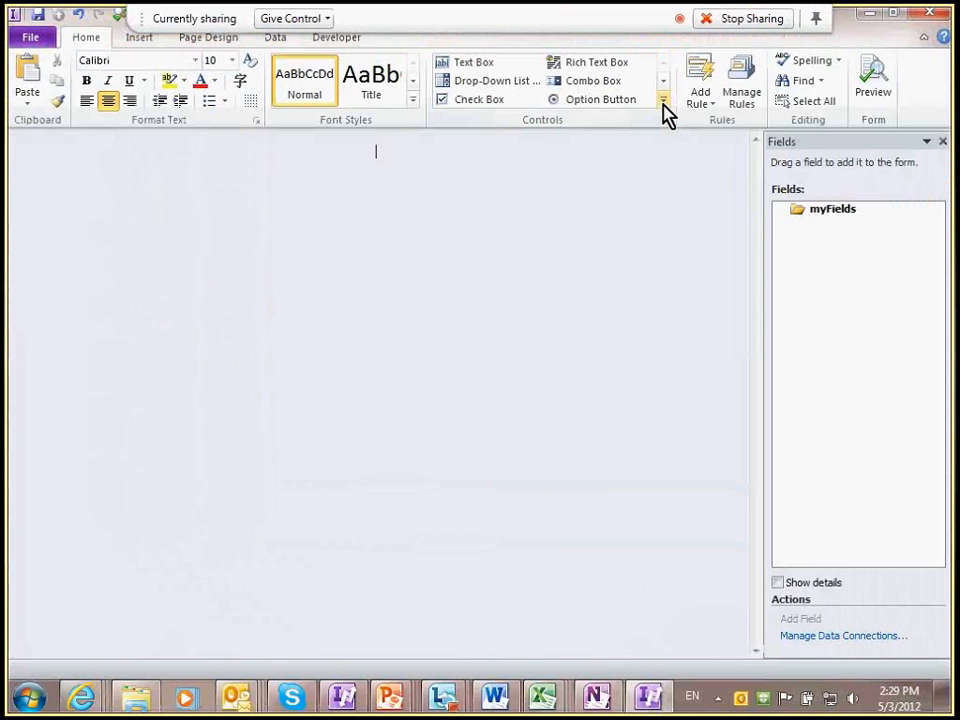
click(664, 103)
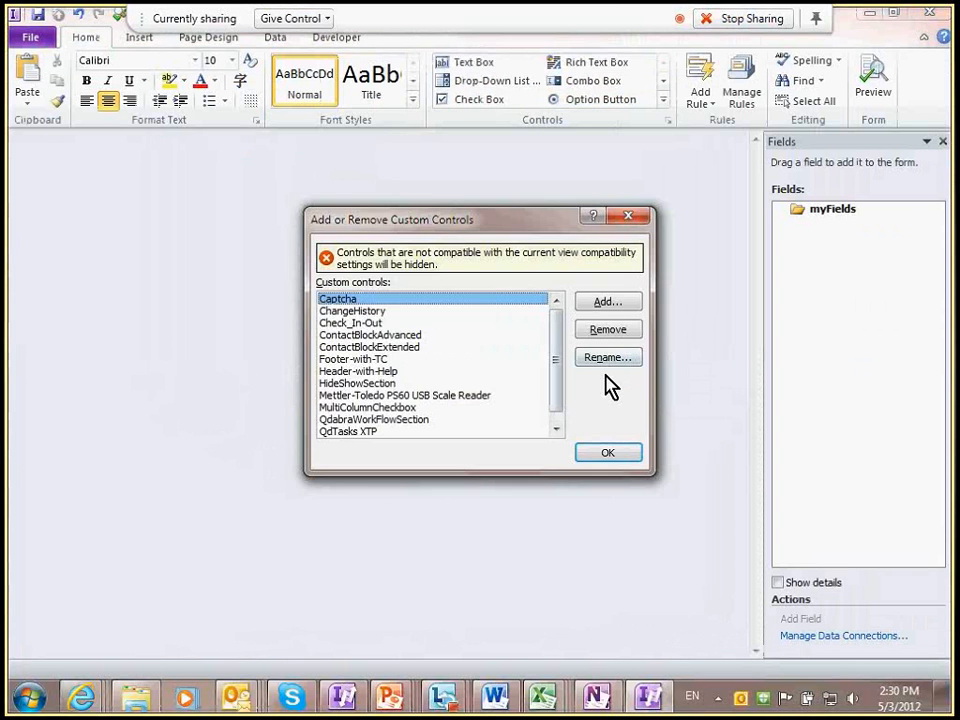
click(608, 302)
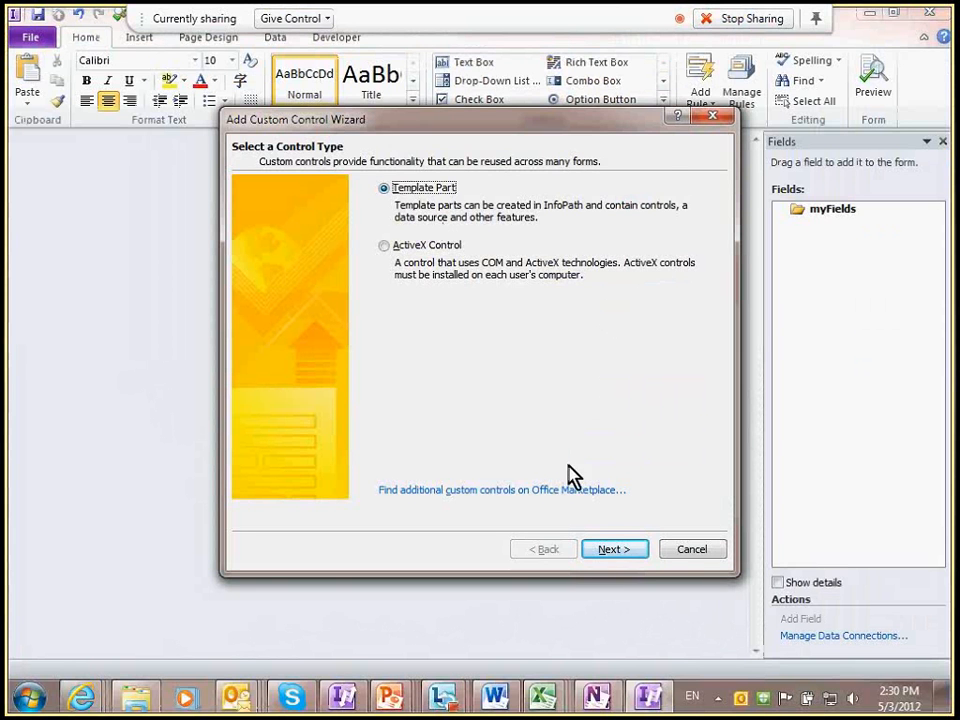
Step: Try to add ChangeHistory.xtp2 as a Template Part custom control
click(610, 549)
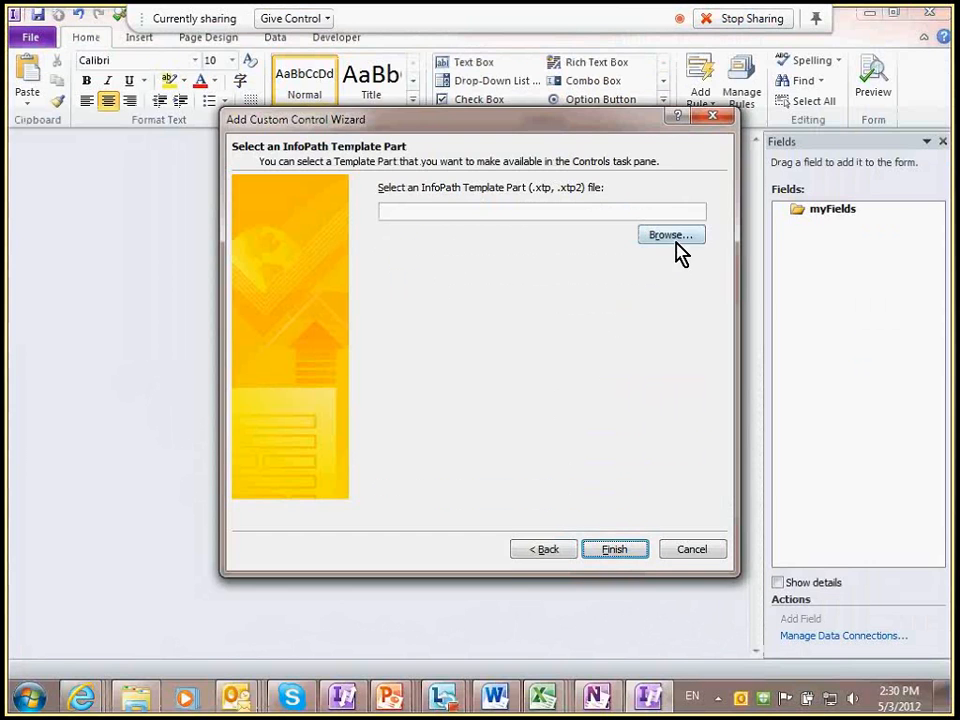
click(671, 238)
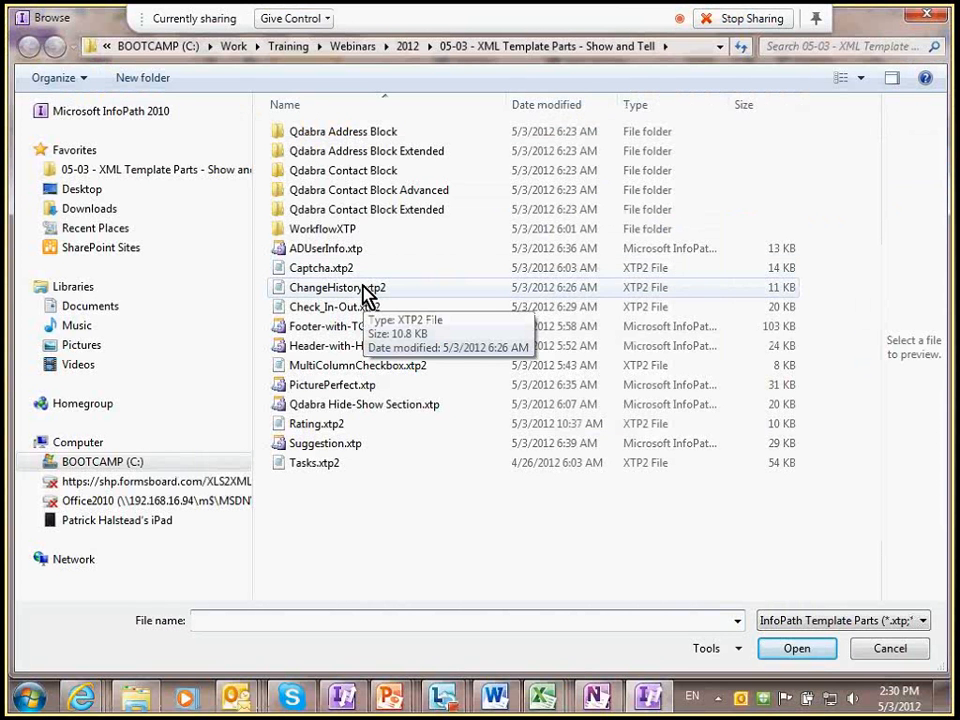
double_click(366, 290)
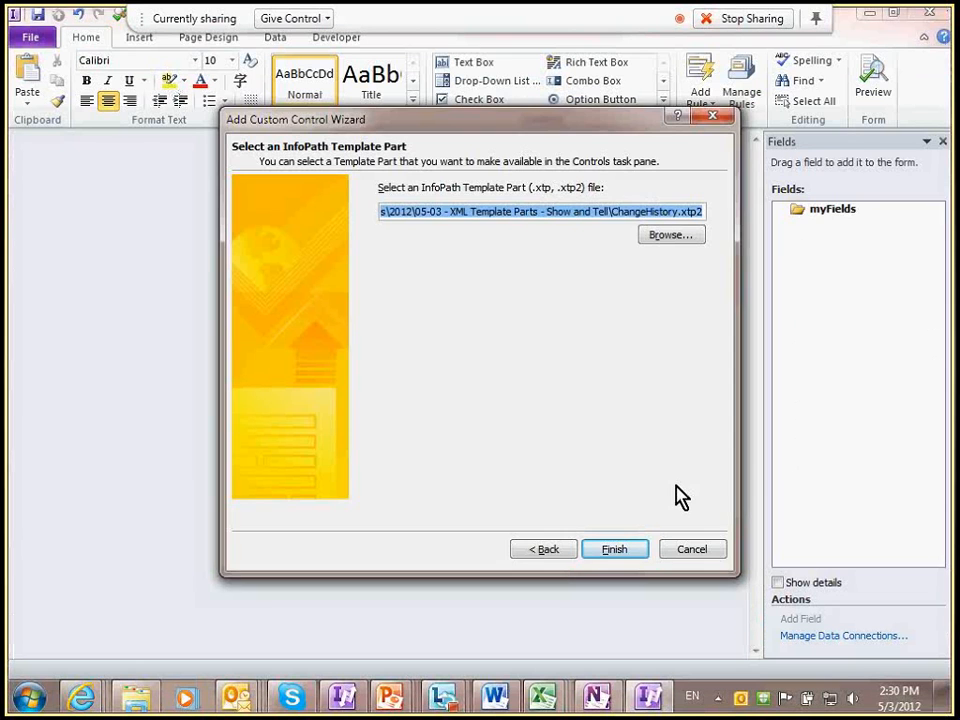
key(Return)
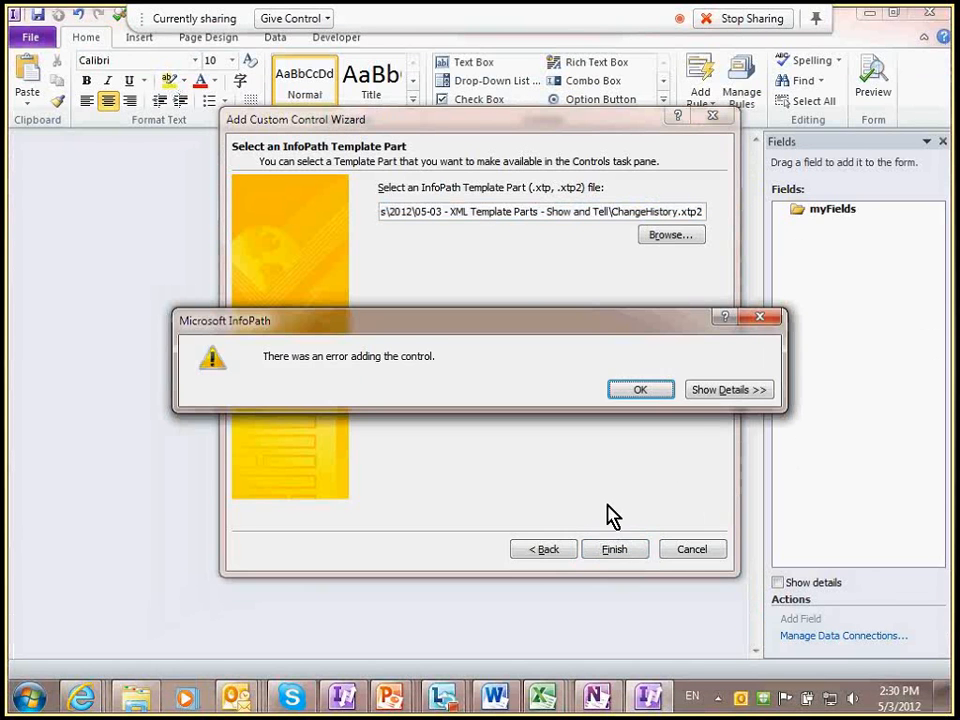
Step: Review the already-installed error details, dismiss it, and close the custom controls manager
click(724, 393)
drag(266, 424, 853, 443)
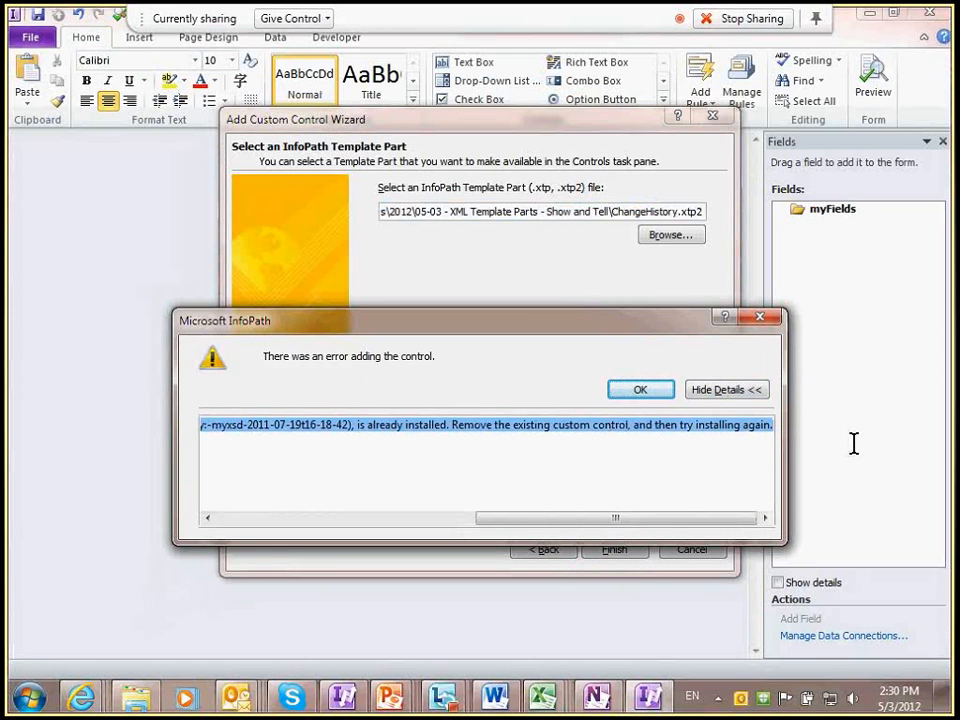
click(631, 388)
click(626, 216)
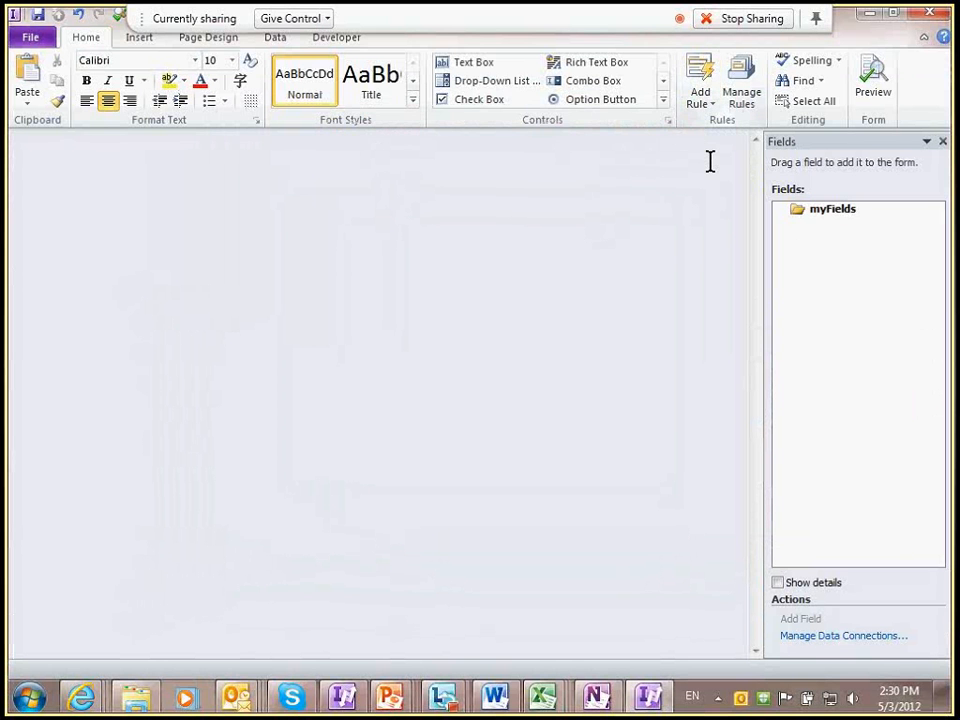
Step: Insert the Header-with-Help template part from the Controls gallery's Custom section into the form
click(662, 100)
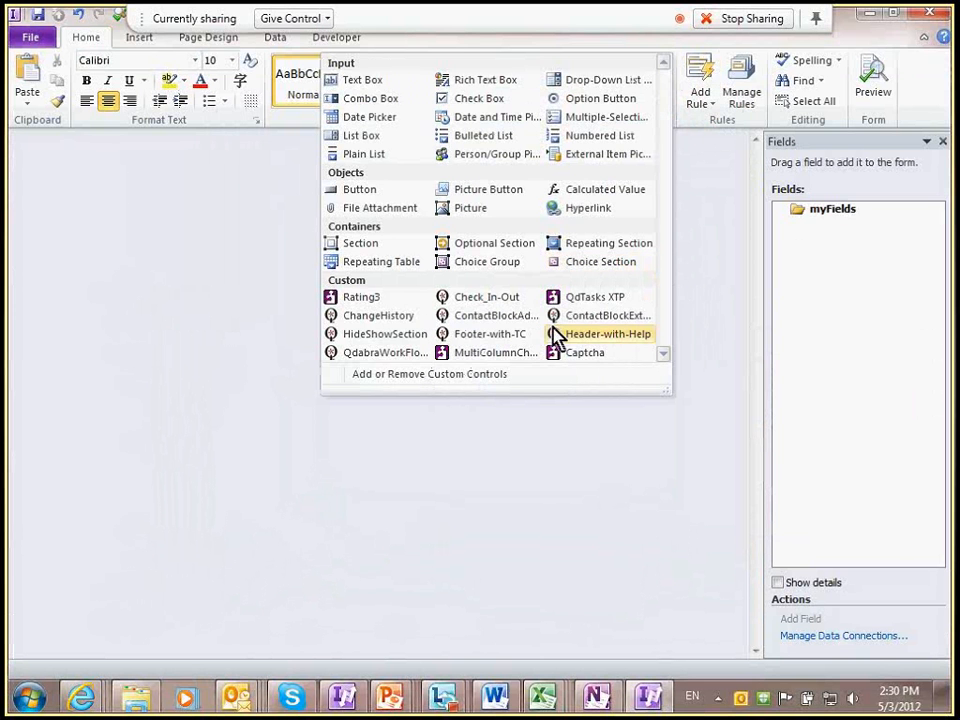
click(595, 333)
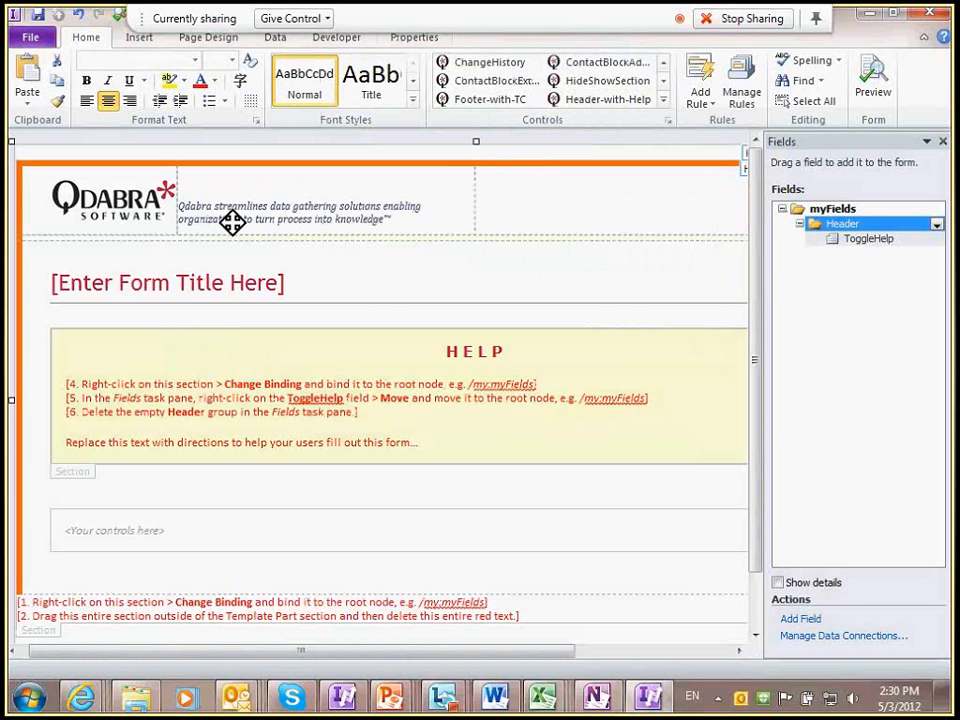
drag(290, 651, 185, 652)
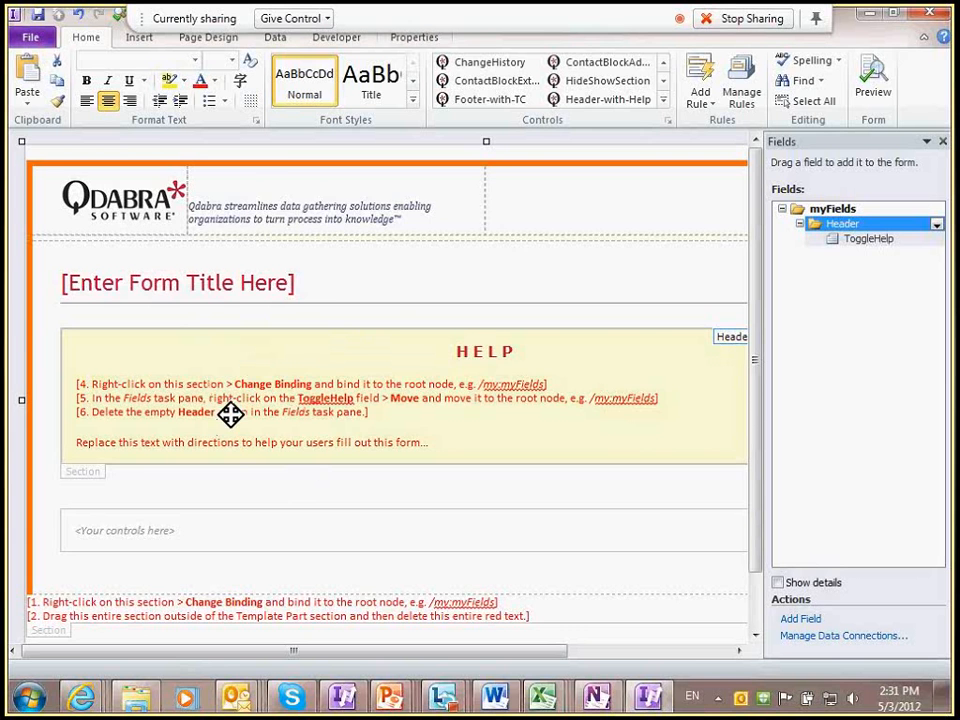
scroll(88, 578, down, 1)
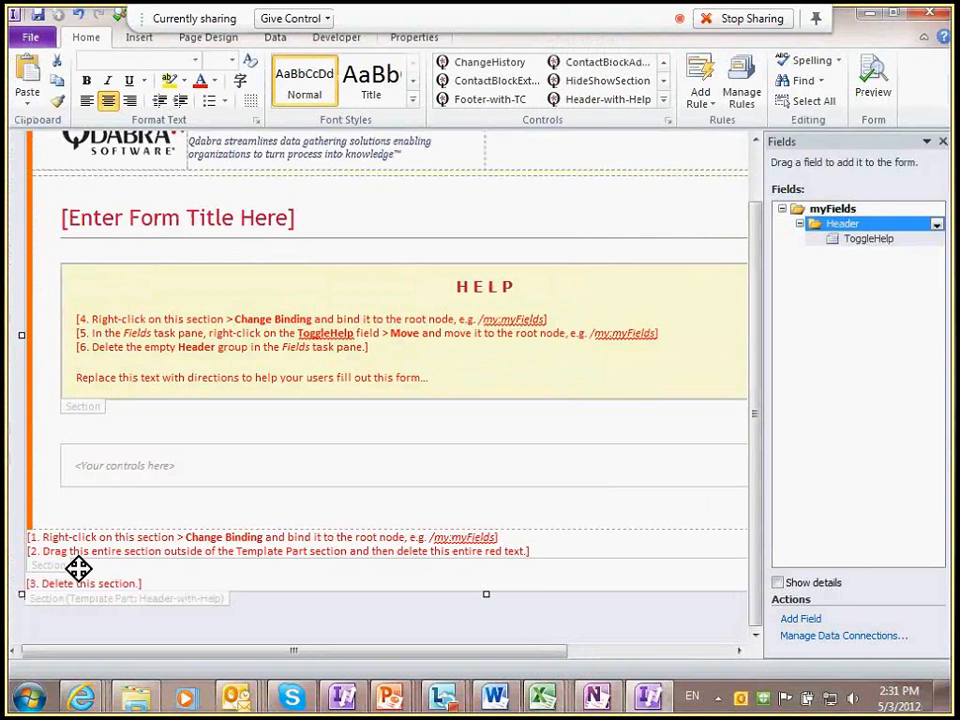
Step: Bind the outer orange header section to myFields and move it outside the template part section
right_click(66, 577)
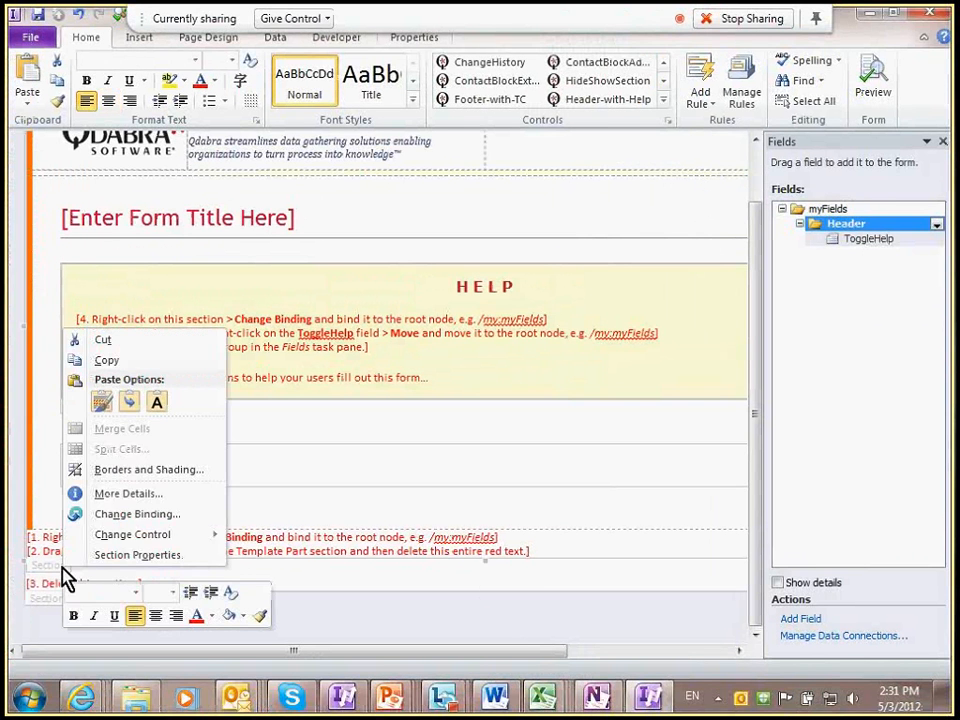
click(200, 512)
click(332, 268)
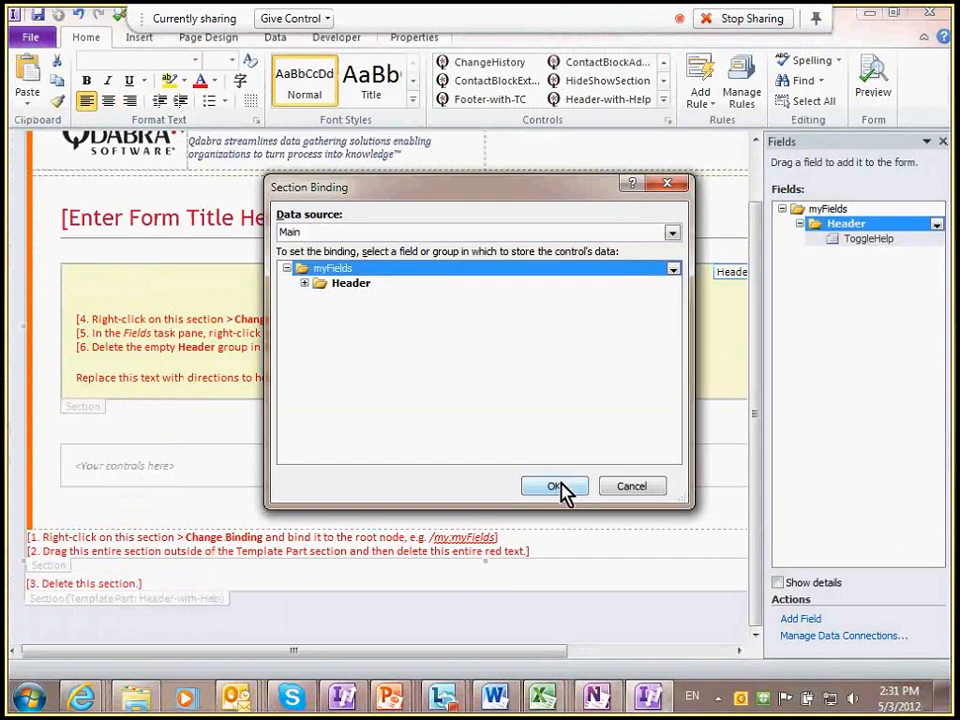
click(556, 486)
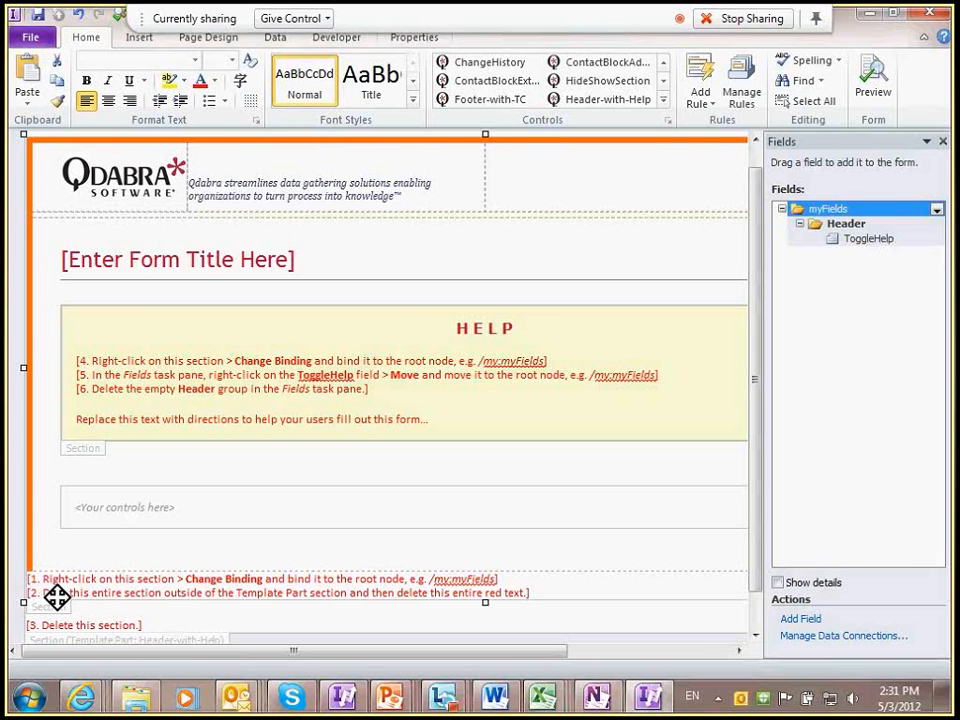
scroll(57, 596, down, 1)
drag(56, 600, 58, 617)
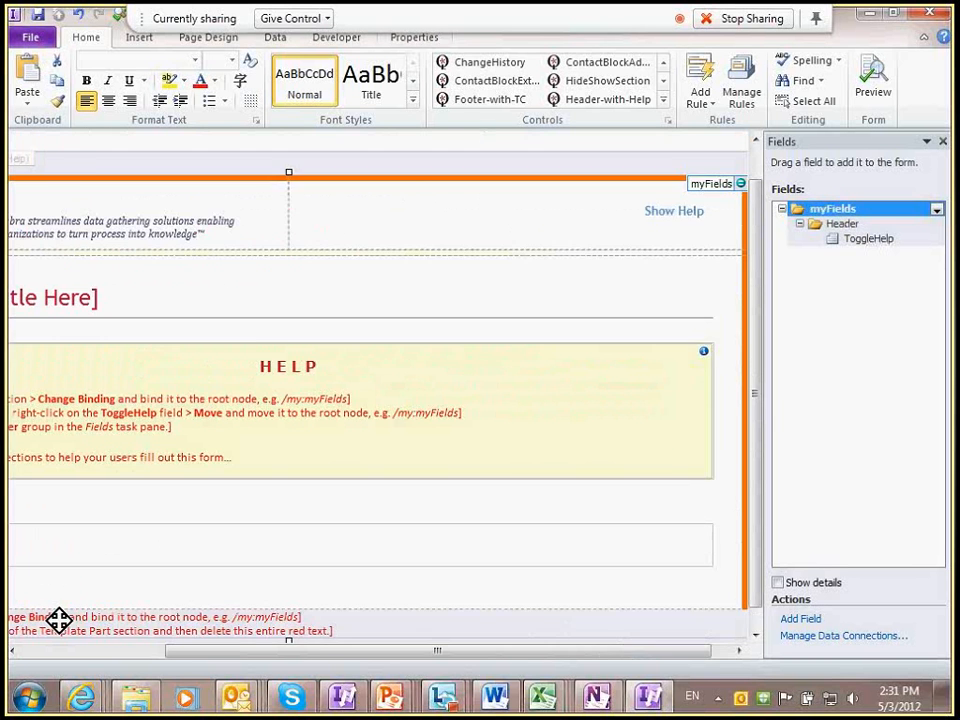
scroll(60, 619, up, 1)
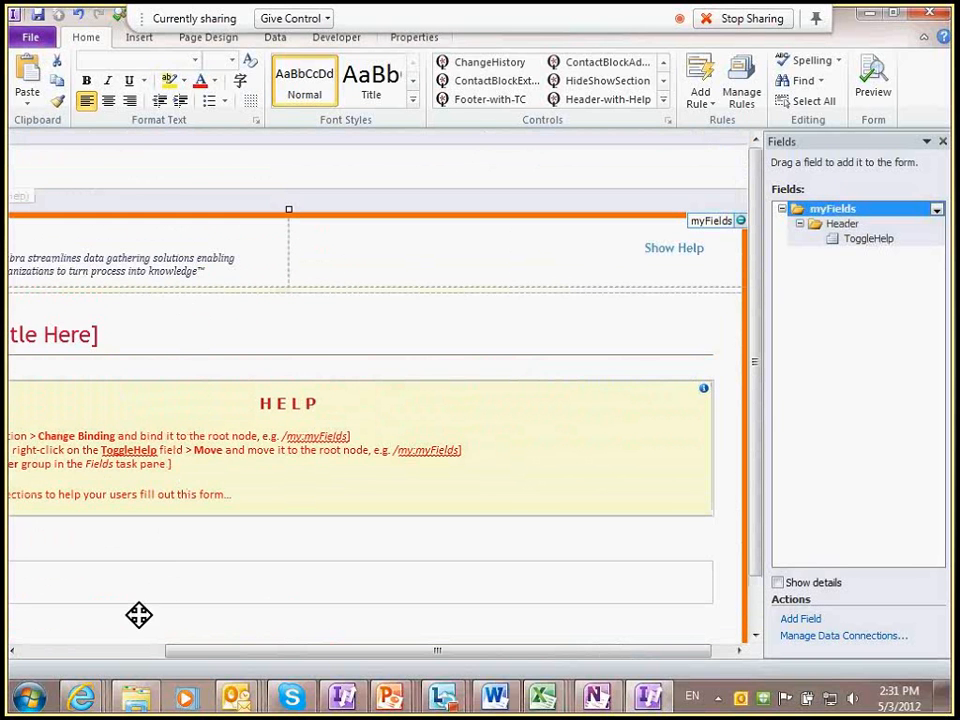
click(118, 654)
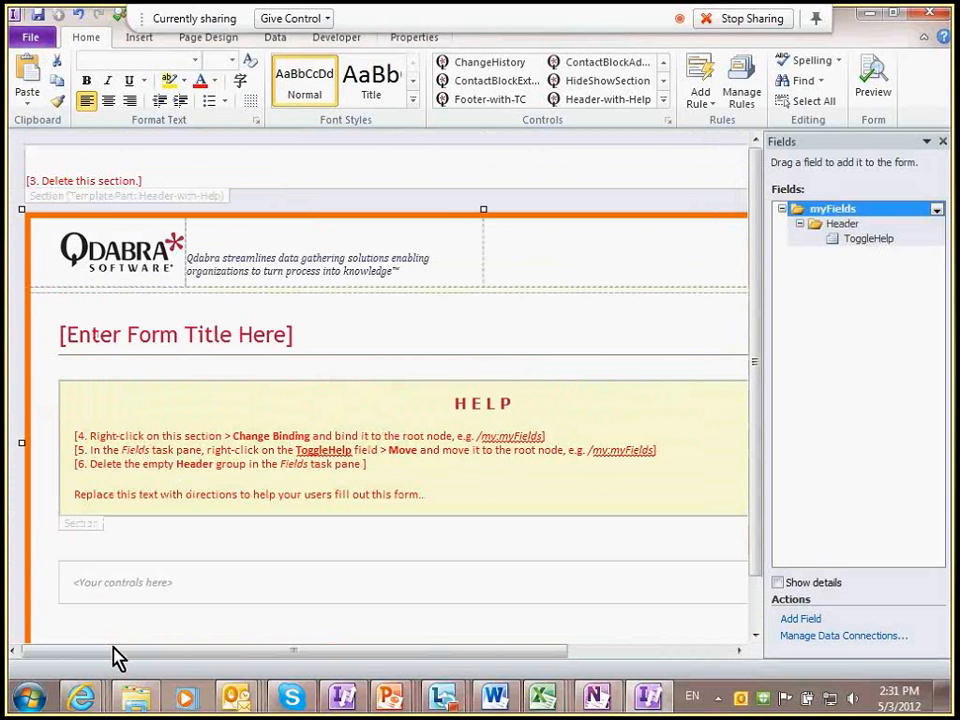
Step: Delete the two red setup instruction lines at the bottom of the Header-with-Help part
click(88, 210)
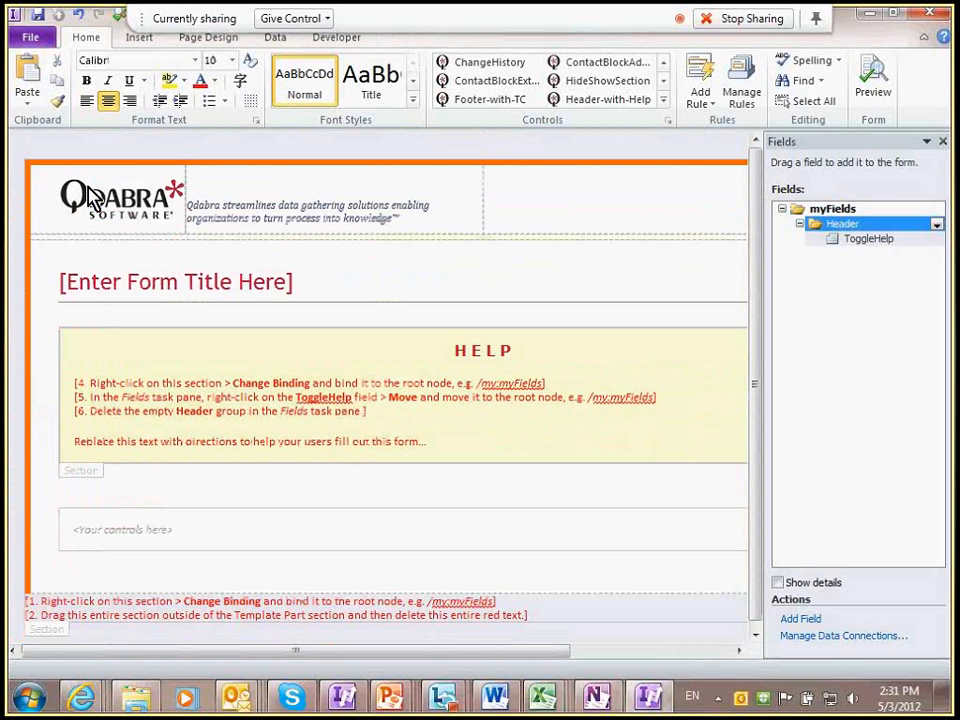
click(90, 196)
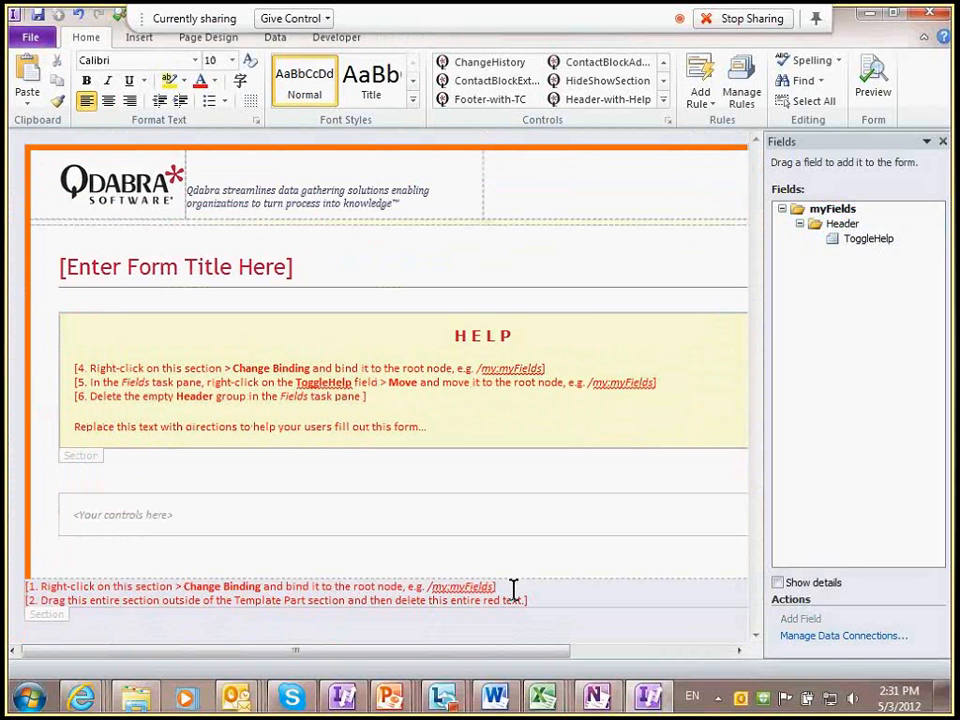
drag(513, 590, 540, 612)
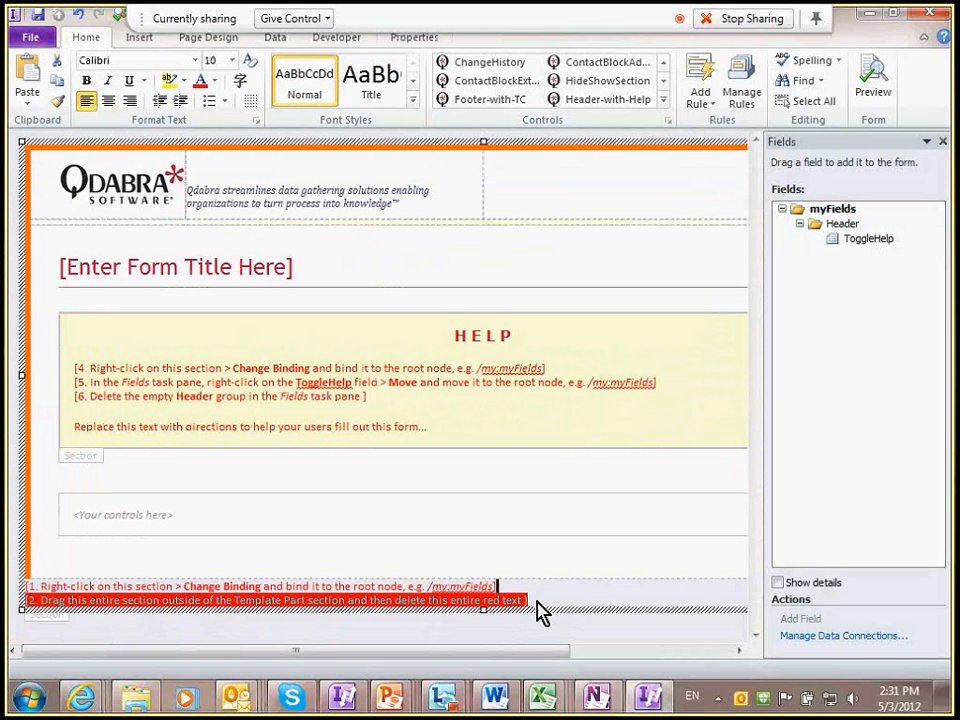
key(Delete)
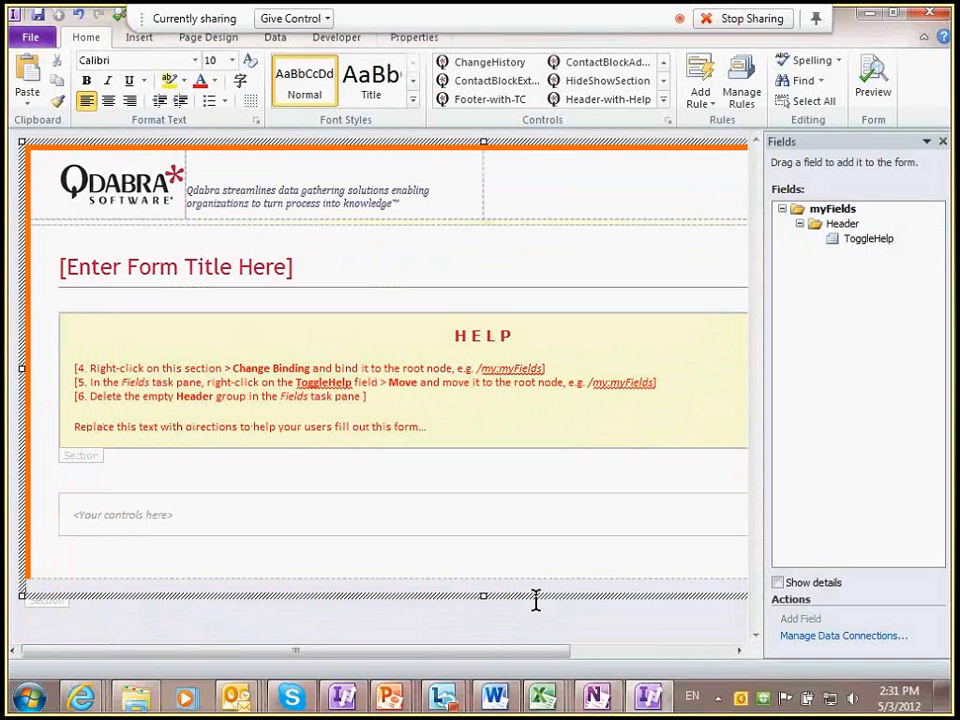
click(178, 381)
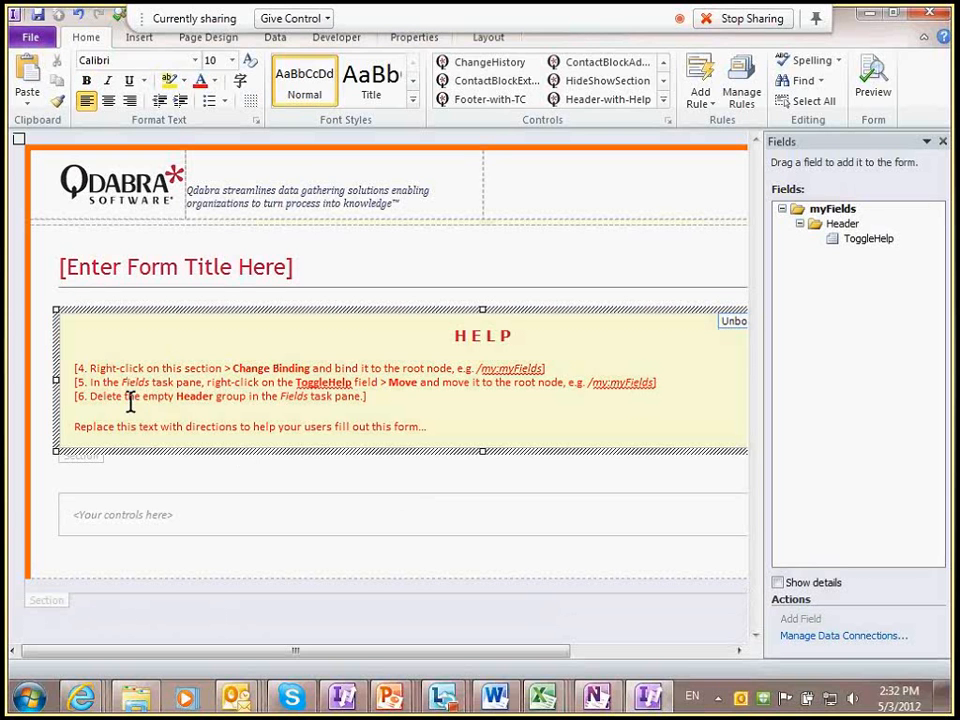
Step: Bind the HELP section to myFields and move the ToggleHelp field directly under myFields
click(90, 452)
right_click(94, 461)
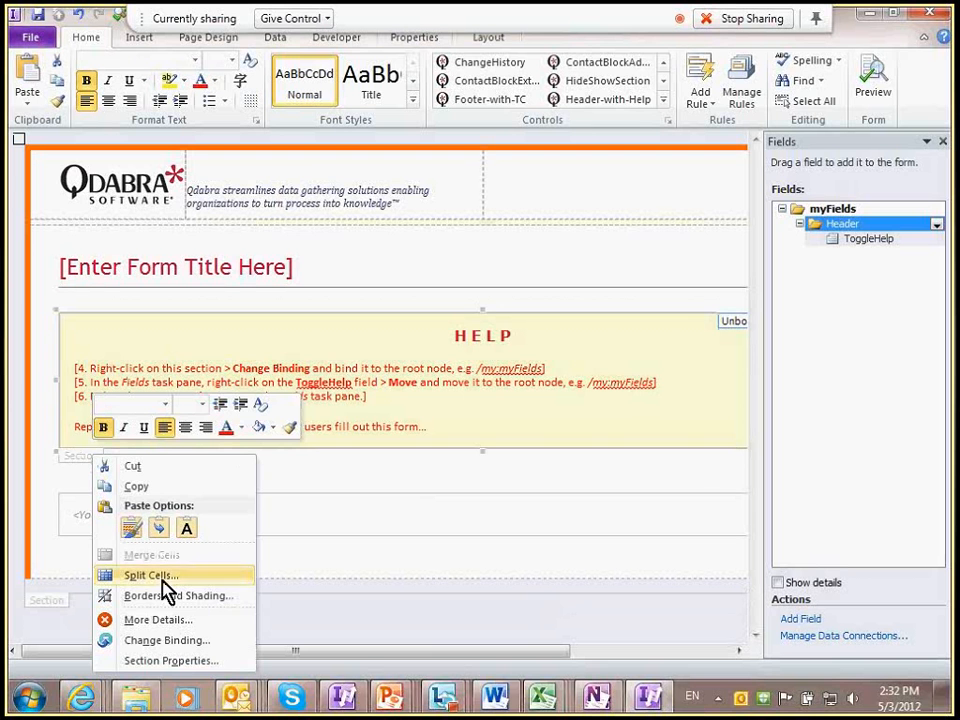
click(165, 638)
key(Return)
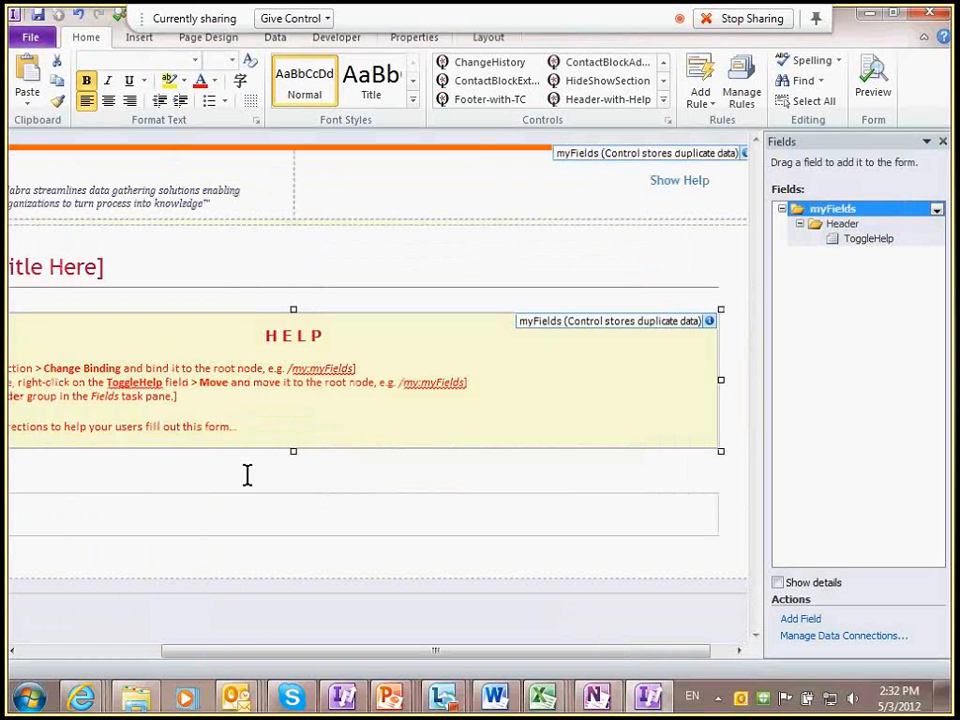
click(858, 240)
right_click(858, 240)
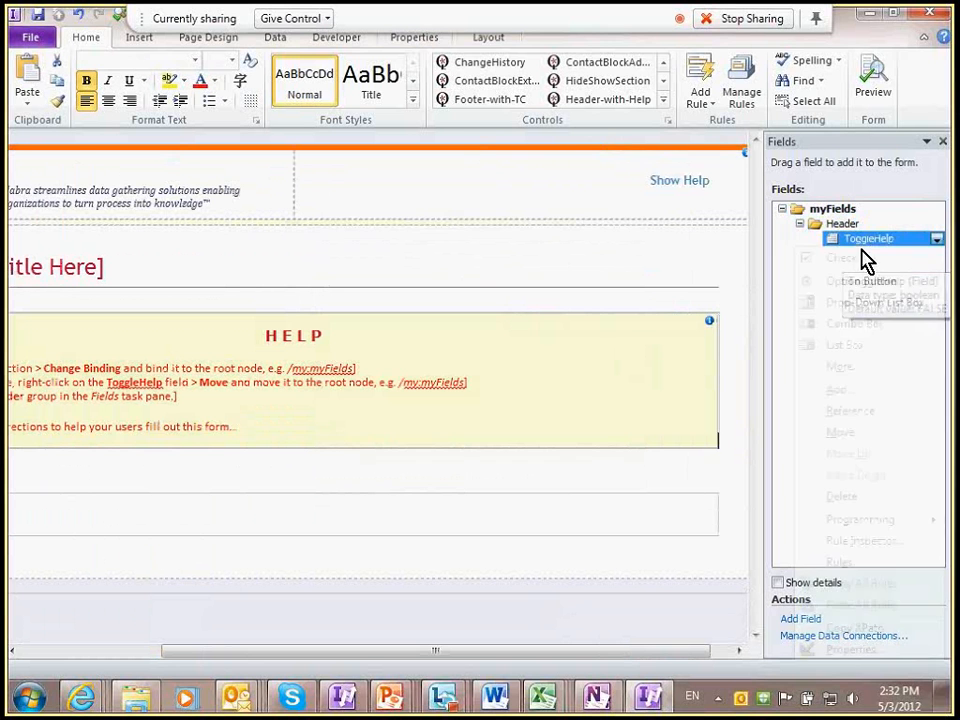
click(872, 432)
click(402, 232)
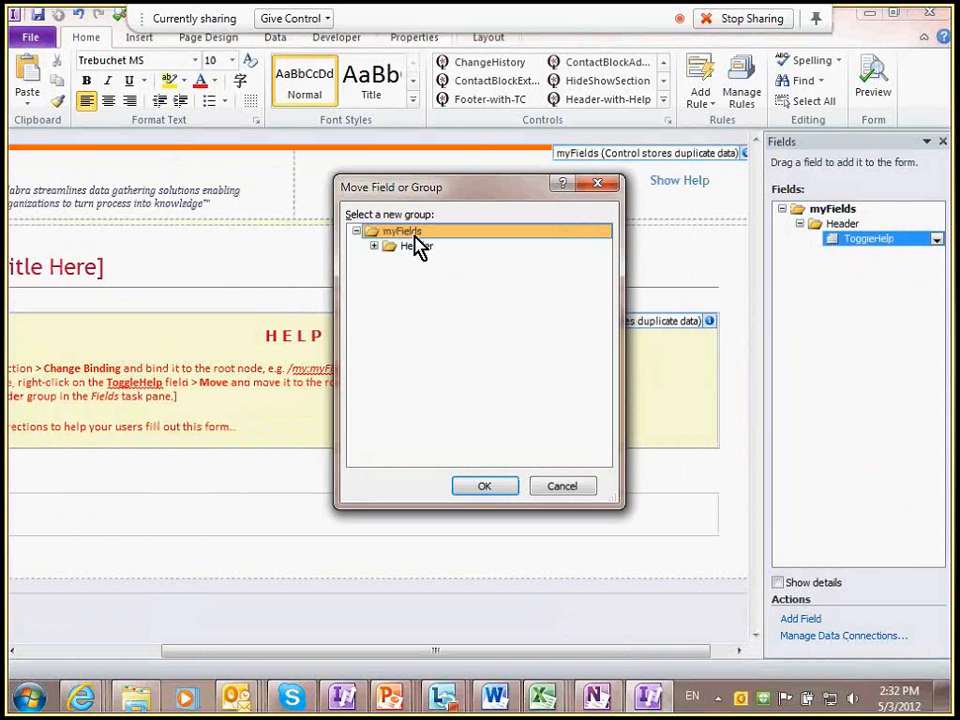
key(Return)
Step: Delete the empty Header group and the leftover help instruction lines 4–6
right_click(842, 224)
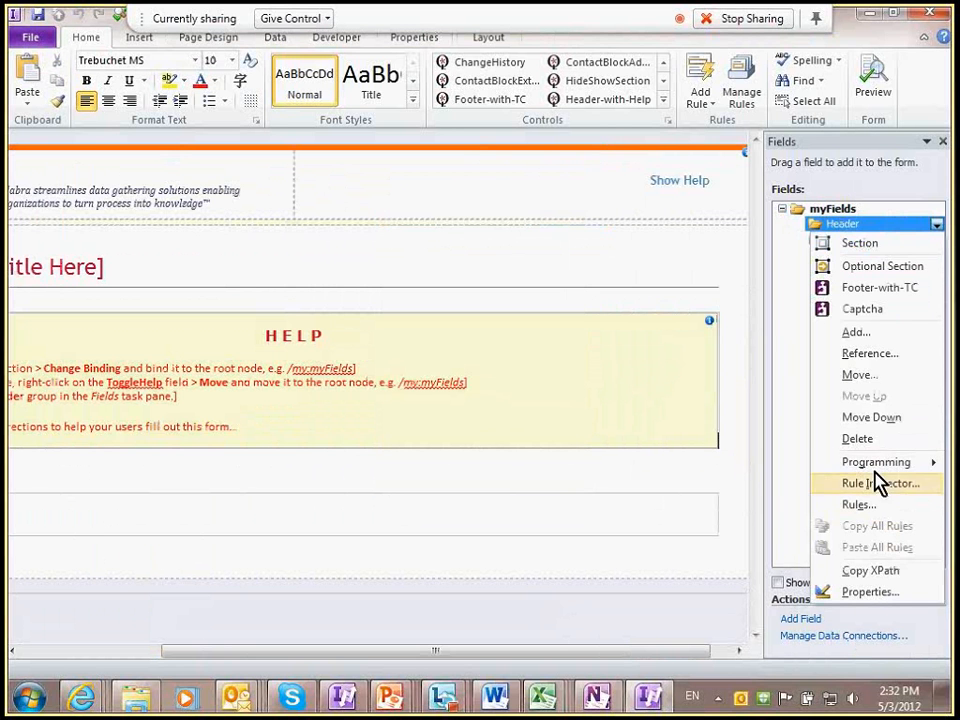
click(858, 439)
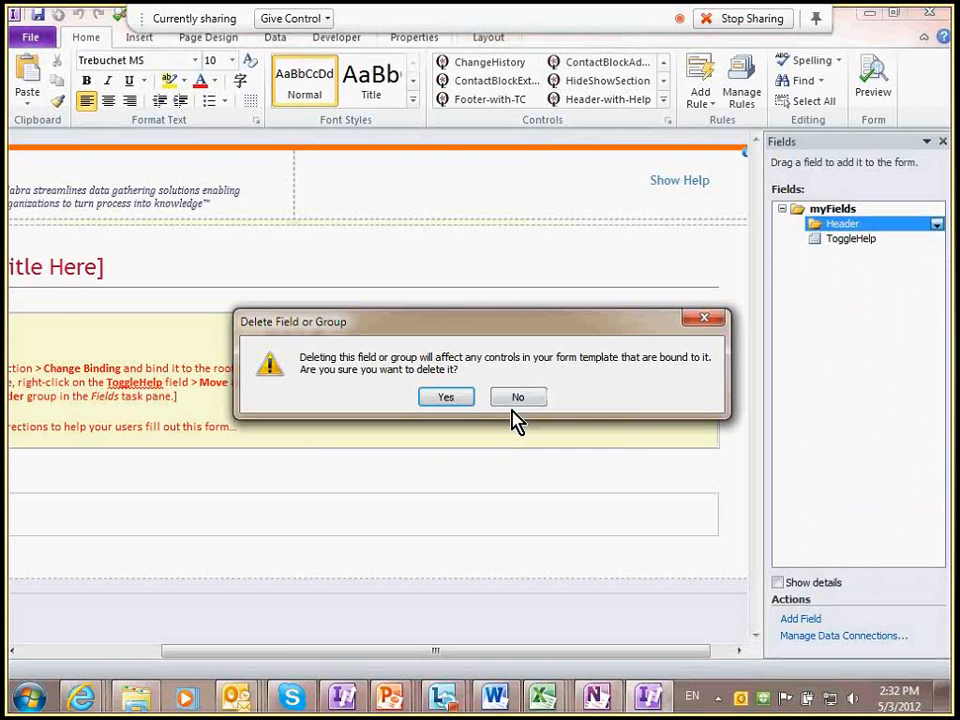
key(Return)
drag(366, 396, 77, 369)
key(Delete)
key(Delete)
key(Delete)
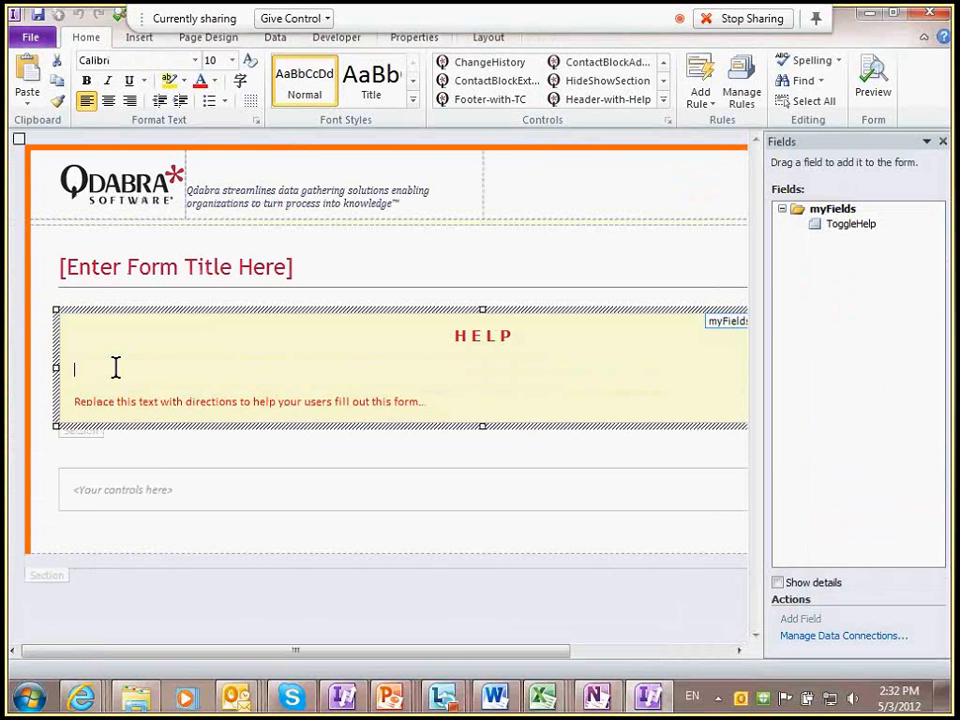
Step: Title the form 'Sample XTP Form' and open it in preview
click(298, 268)
text(S)
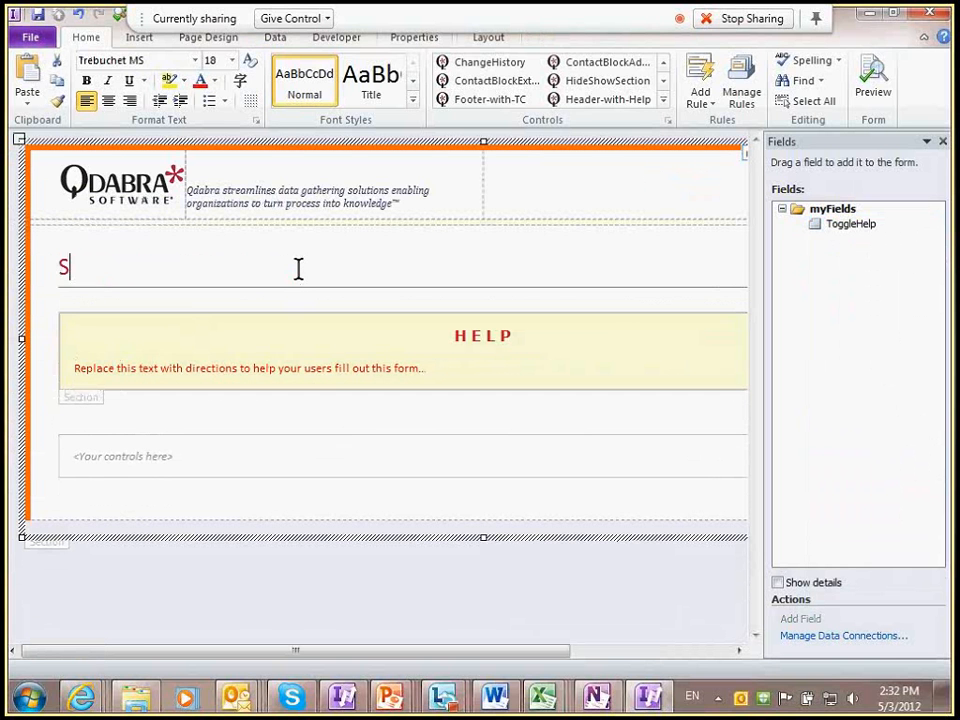
text(ample XTP Form)
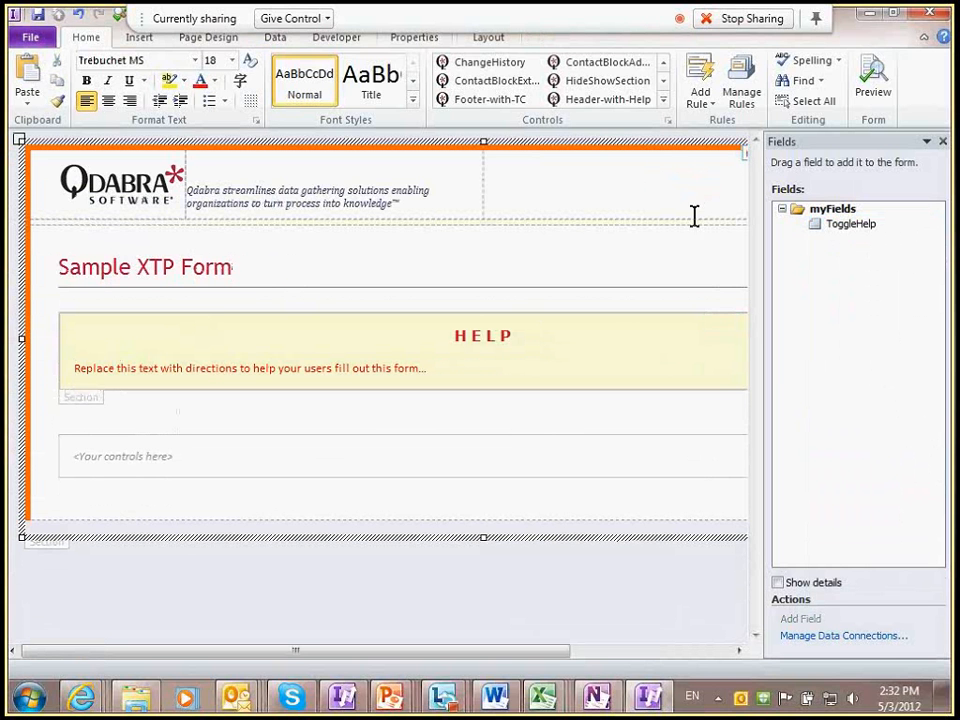
click(866, 84)
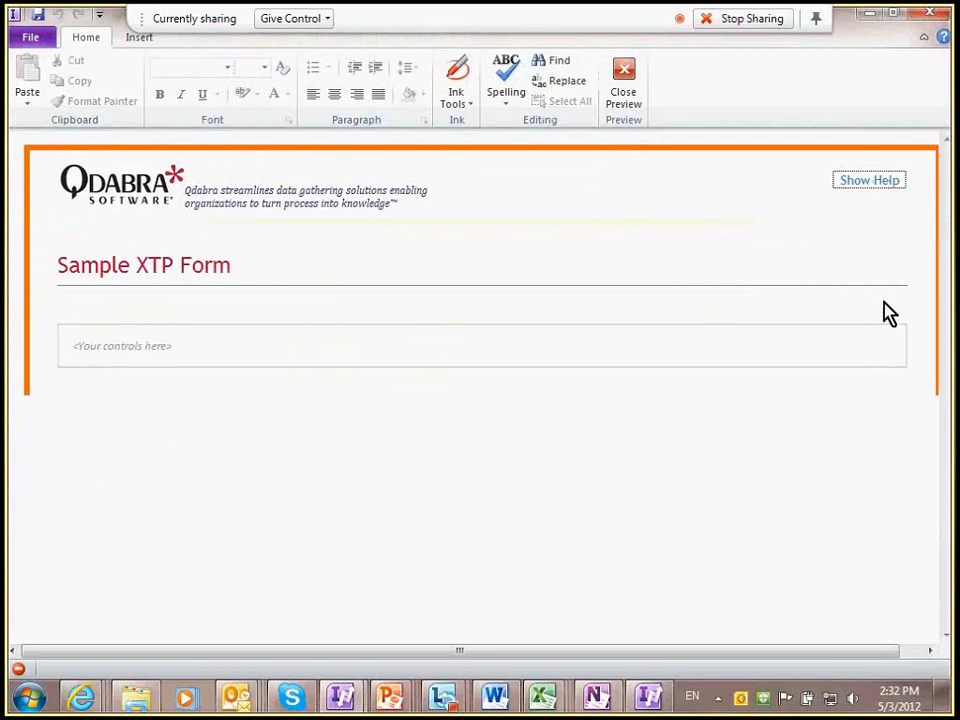
Step: Toggle Show Help / Hide Help several times to test it, then close the preview
click(874, 189)
click(876, 192)
click(876, 192)
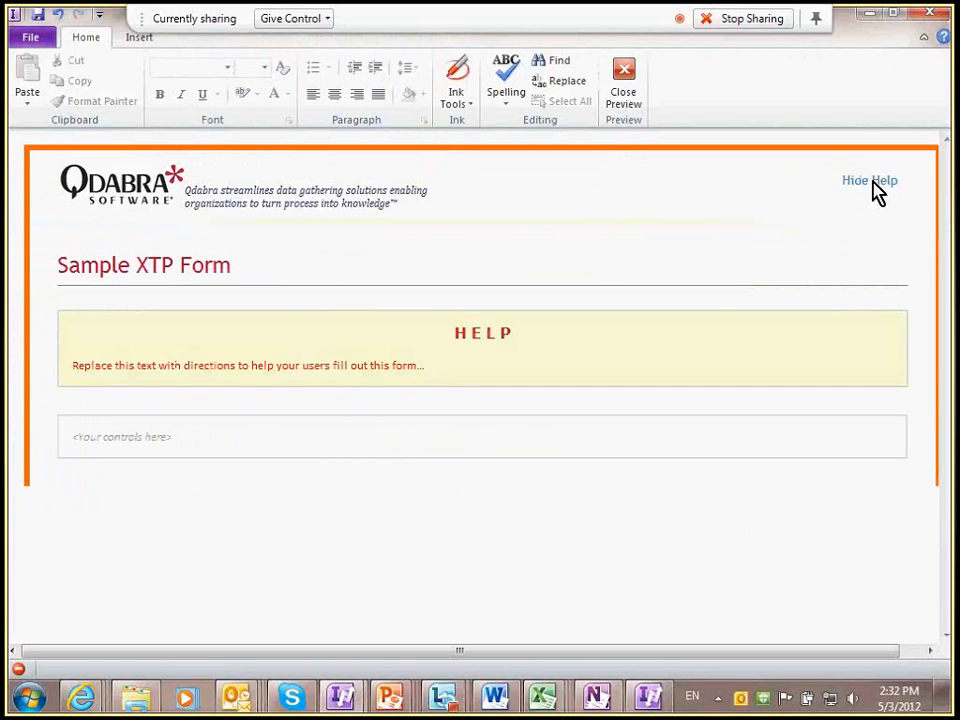
click(876, 192)
click(876, 192)
click(876, 185)
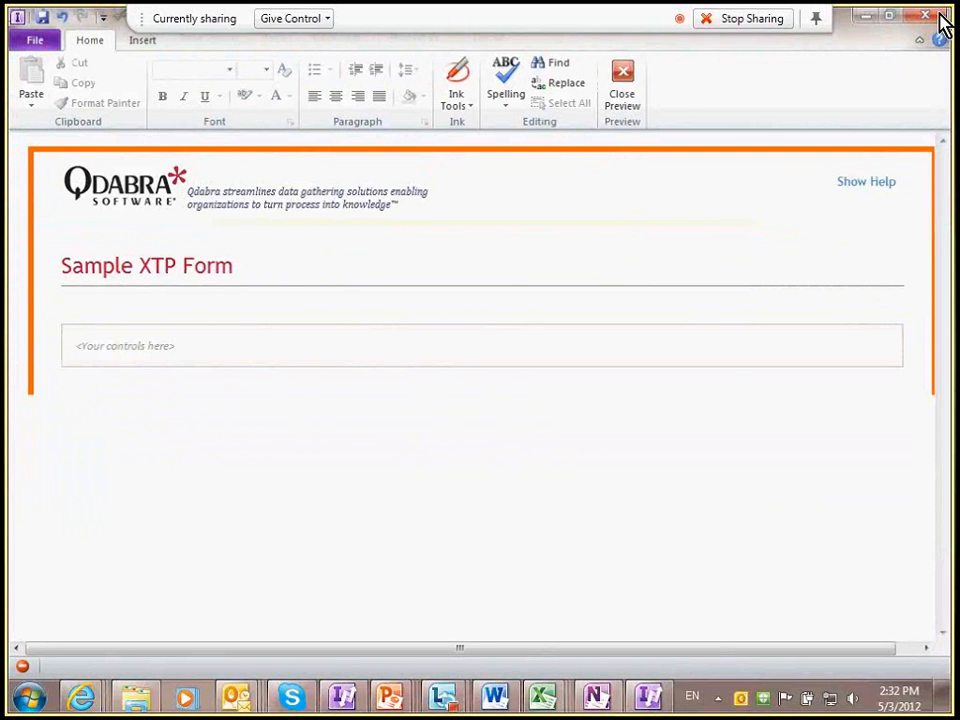
click(939, 16)
click(663, 101)
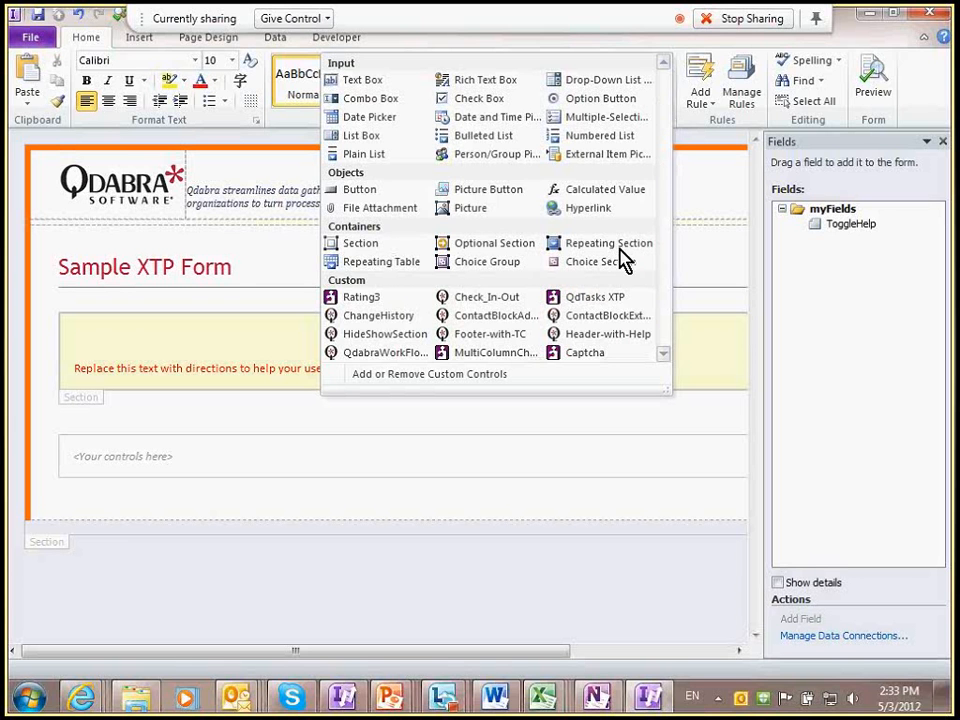
Step: Insert the Footer-with-TC template part, bind it to myFields, and move it below the template part section
click(499, 334)
click(662, 100)
click(484, 336)
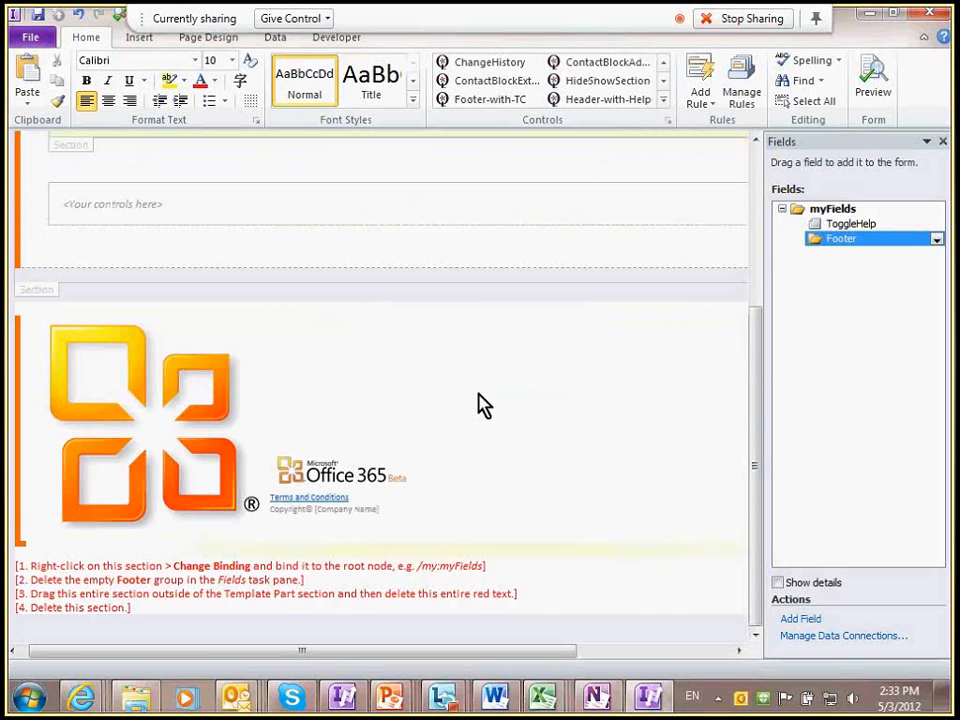
scroll(200, 481, down, 1)
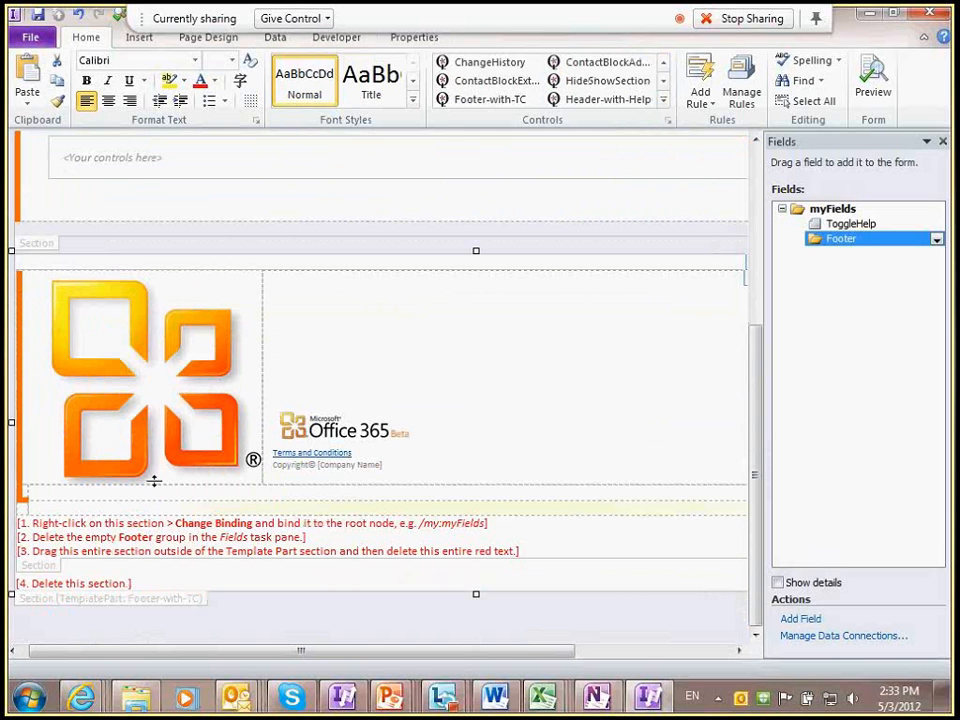
right_click(52, 578)
click(122, 510)
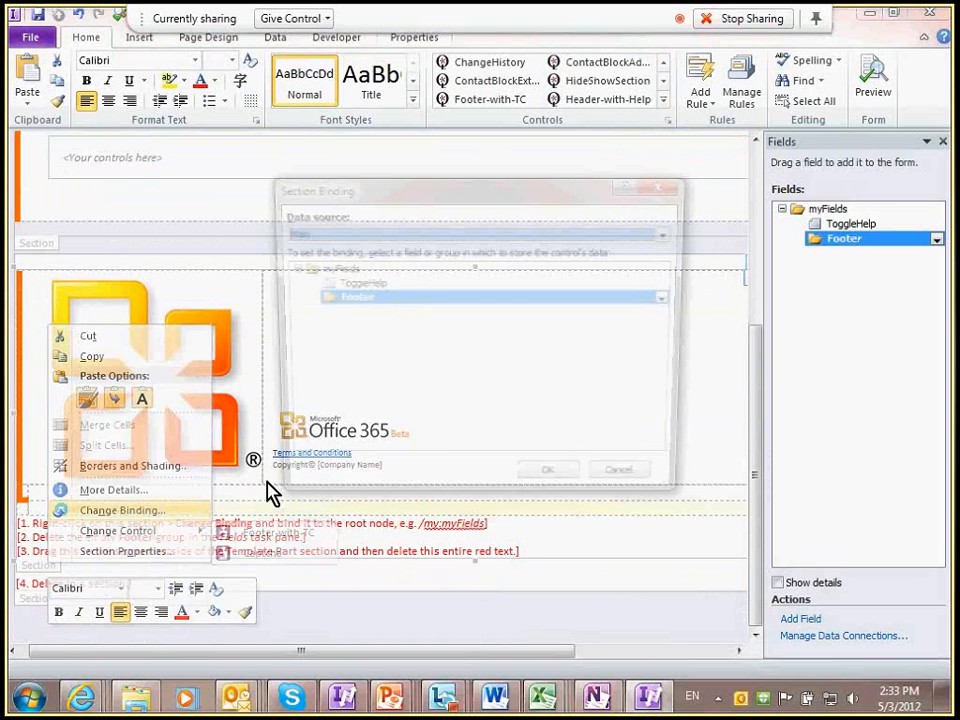
click(322, 270)
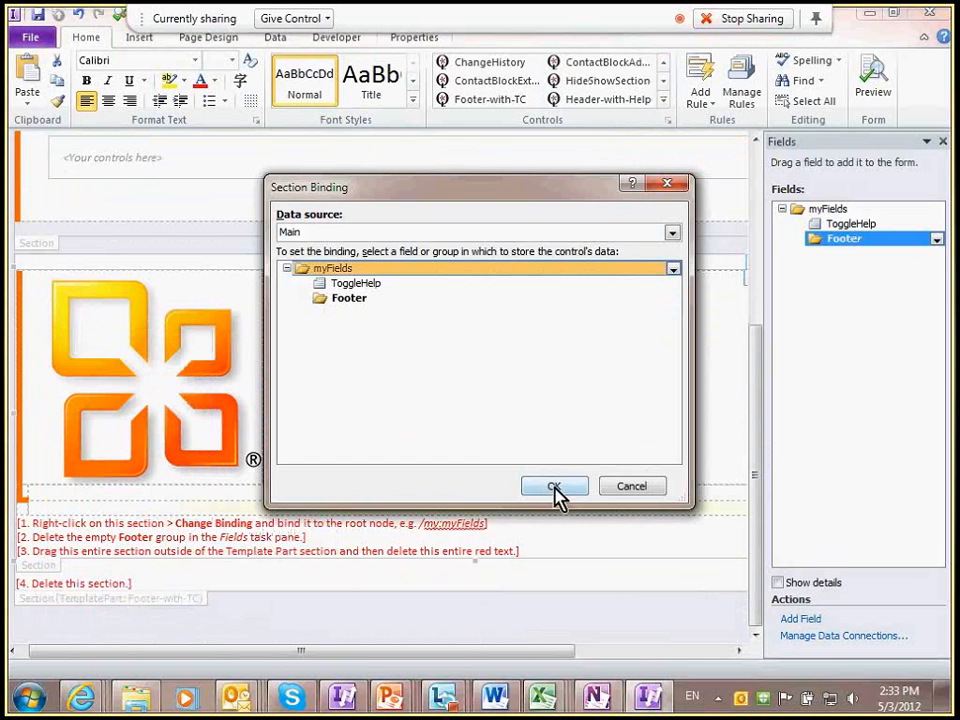
click(548, 485)
drag(82, 578, 34, 638)
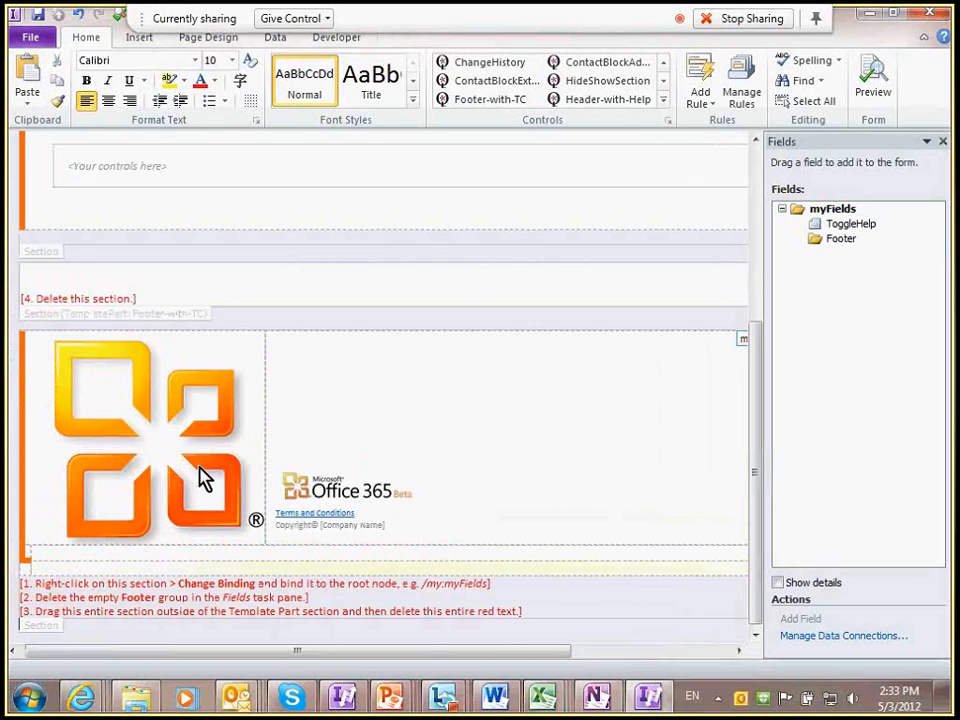
Step: Remove the leftover section, empty Footer group and red instruction text, then preview the form
click(66, 311)
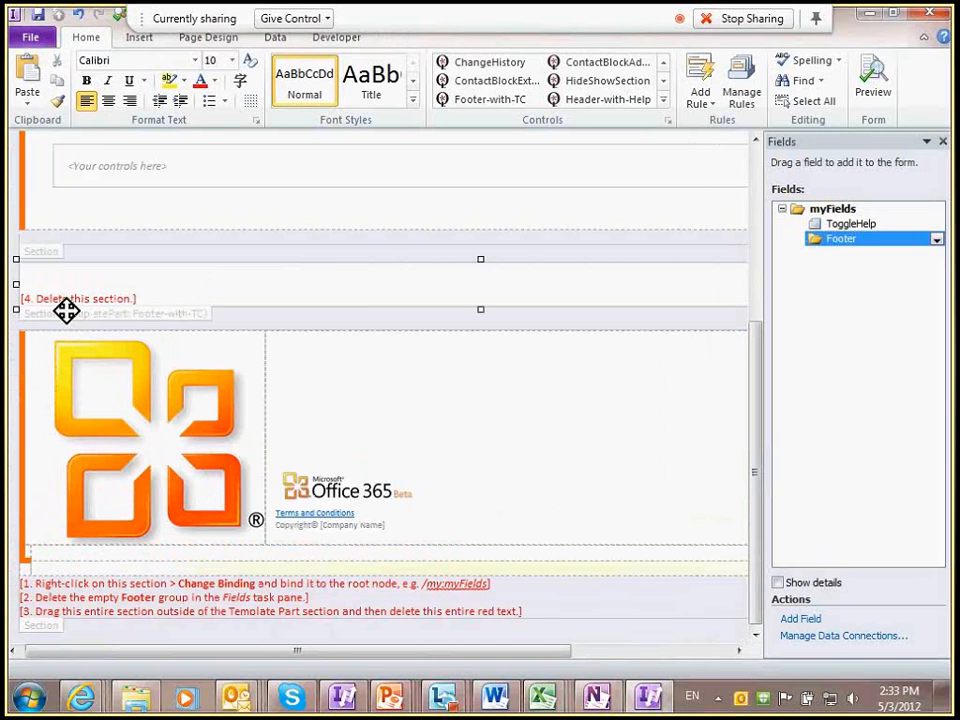
key(Delete)
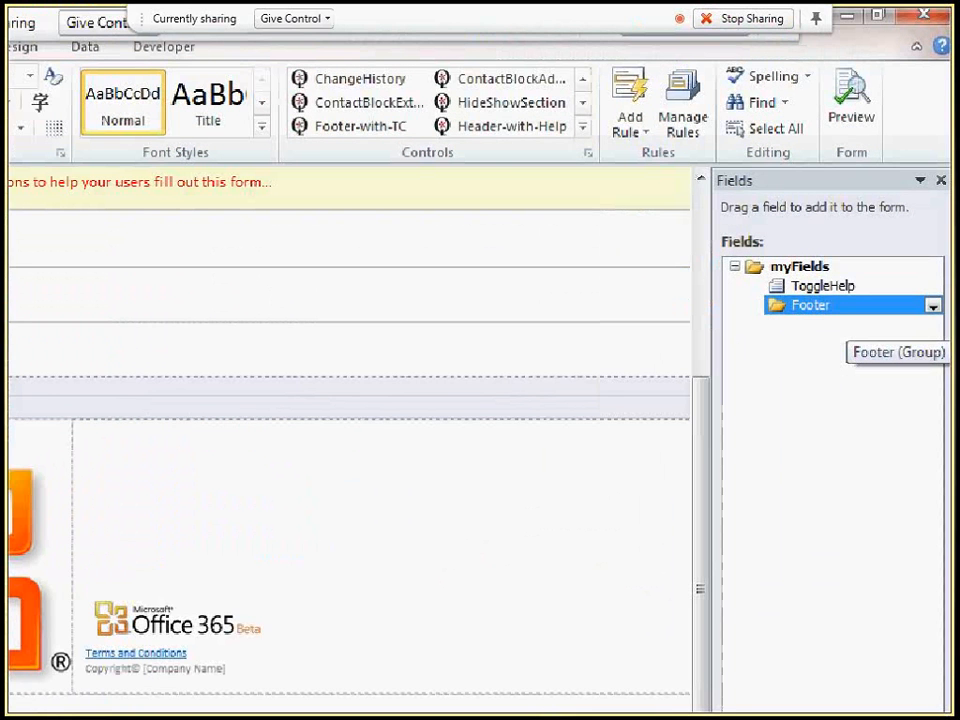
right_click(830, 305)
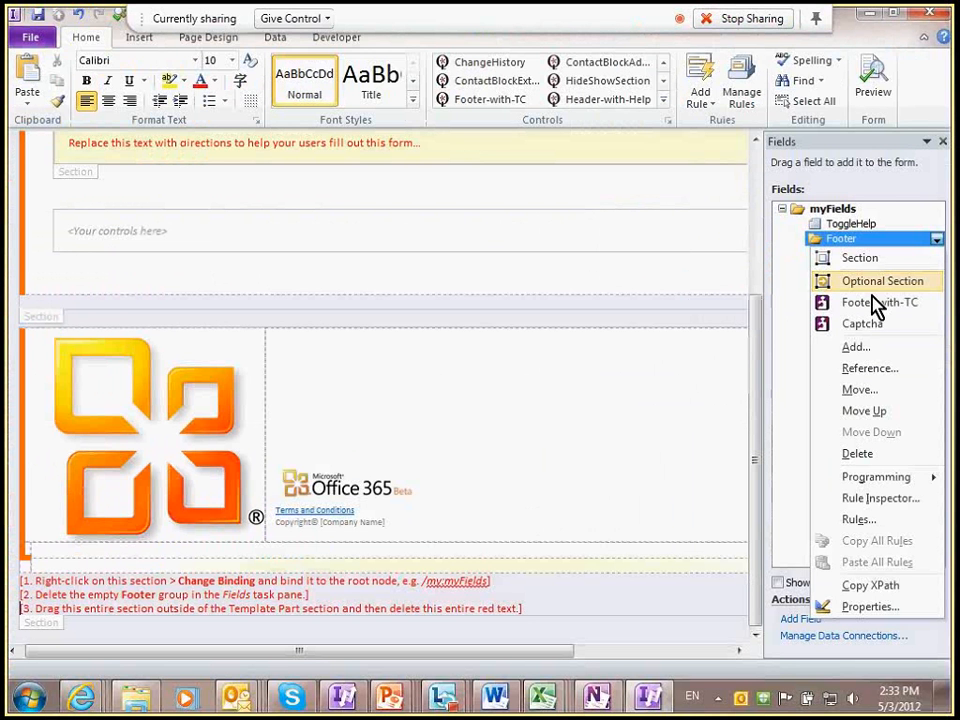
click(857, 453)
click(452, 400)
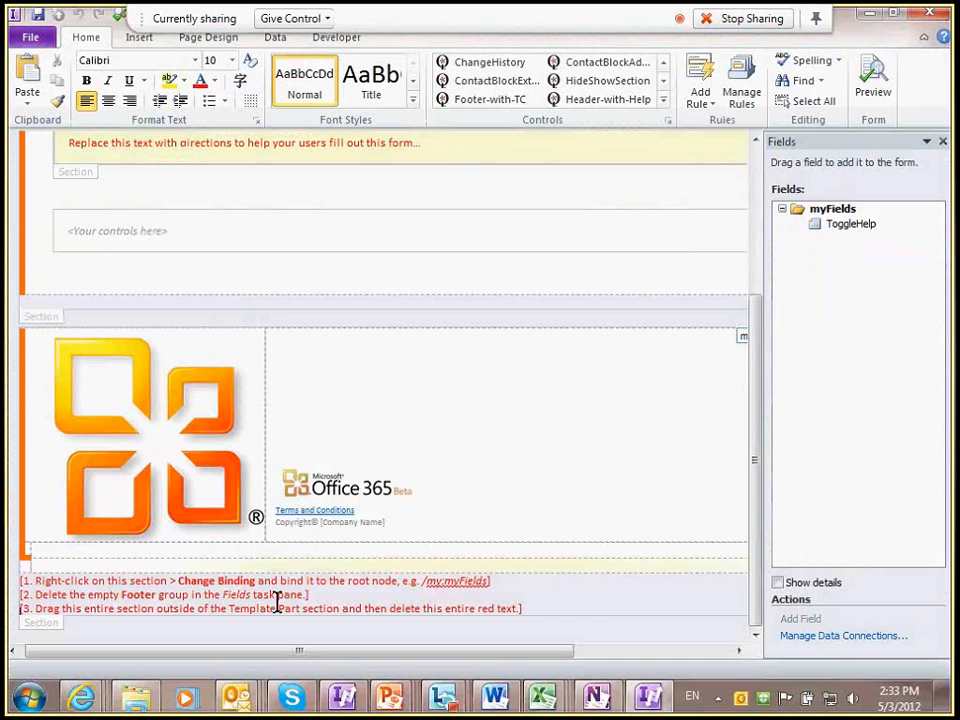
drag(21, 580, 533, 617)
key(Delete)
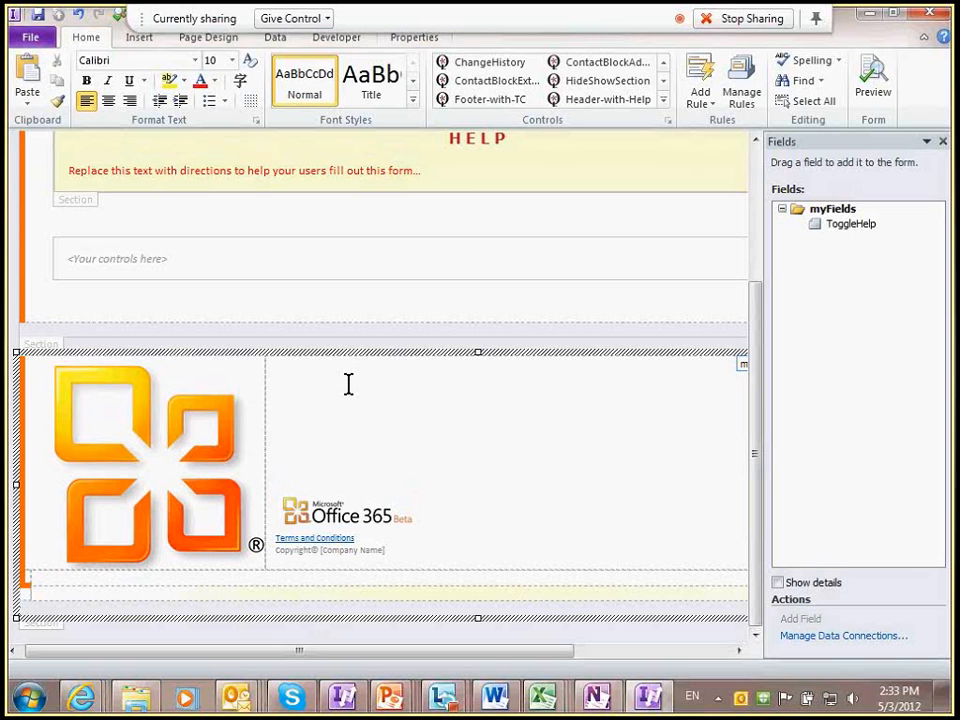
click(873, 91)
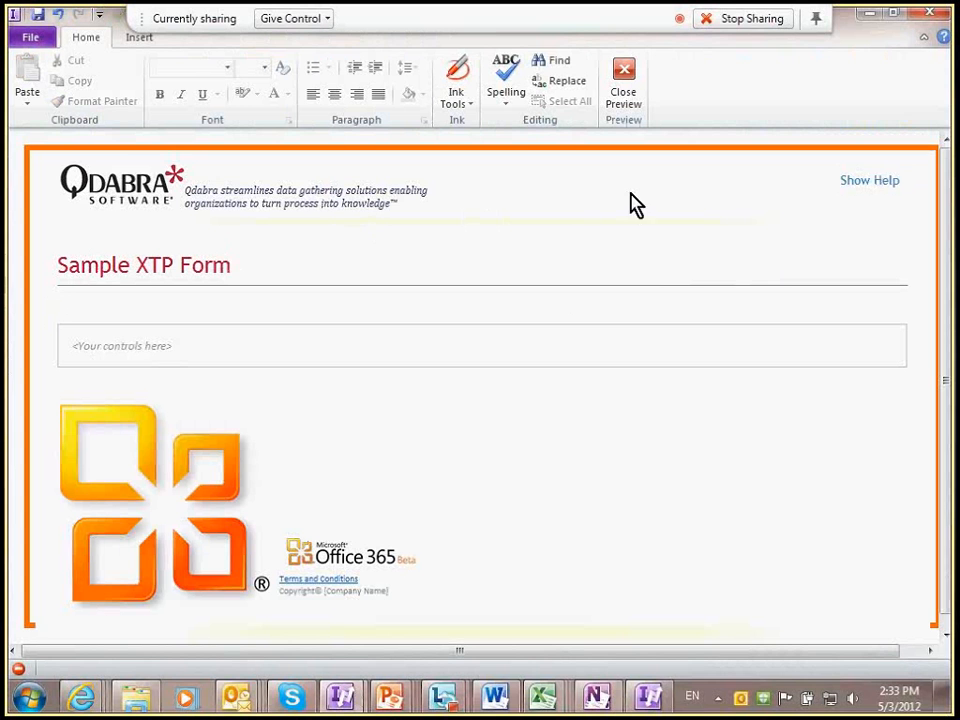
Step: Close the preview and hide the Fields task pane so the form design fills the window
click(940, 28)
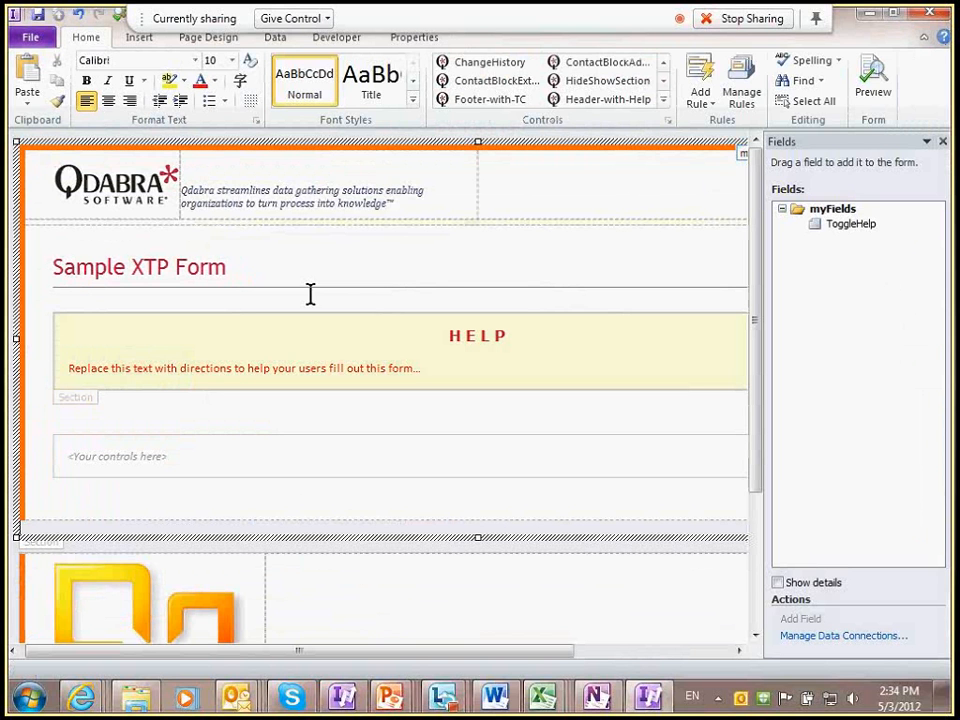
click(942, 142)
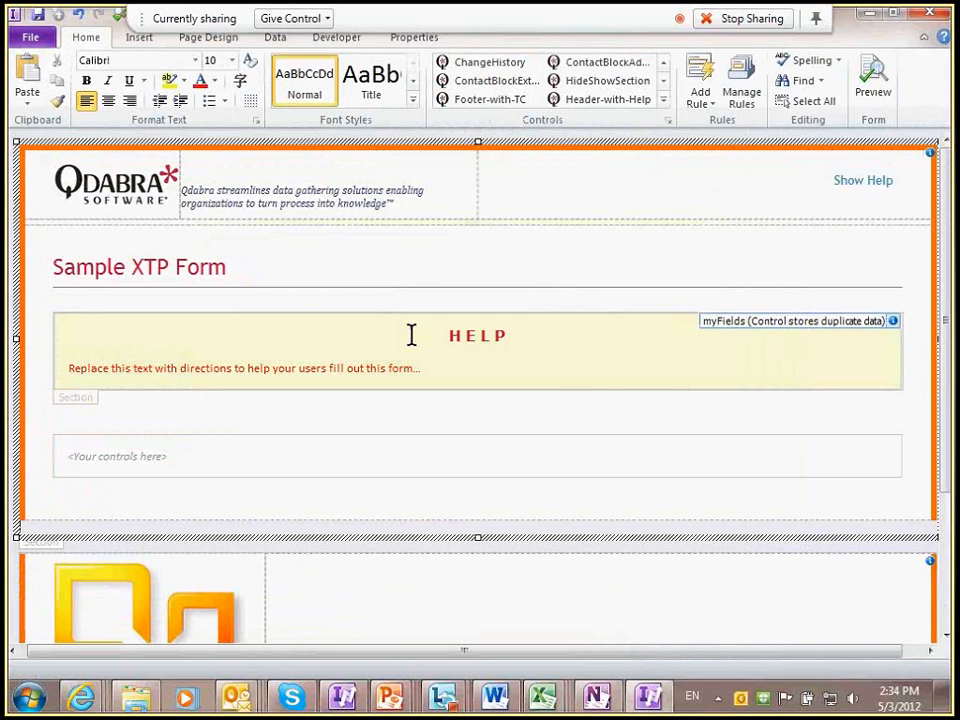
key(alt+Tab)
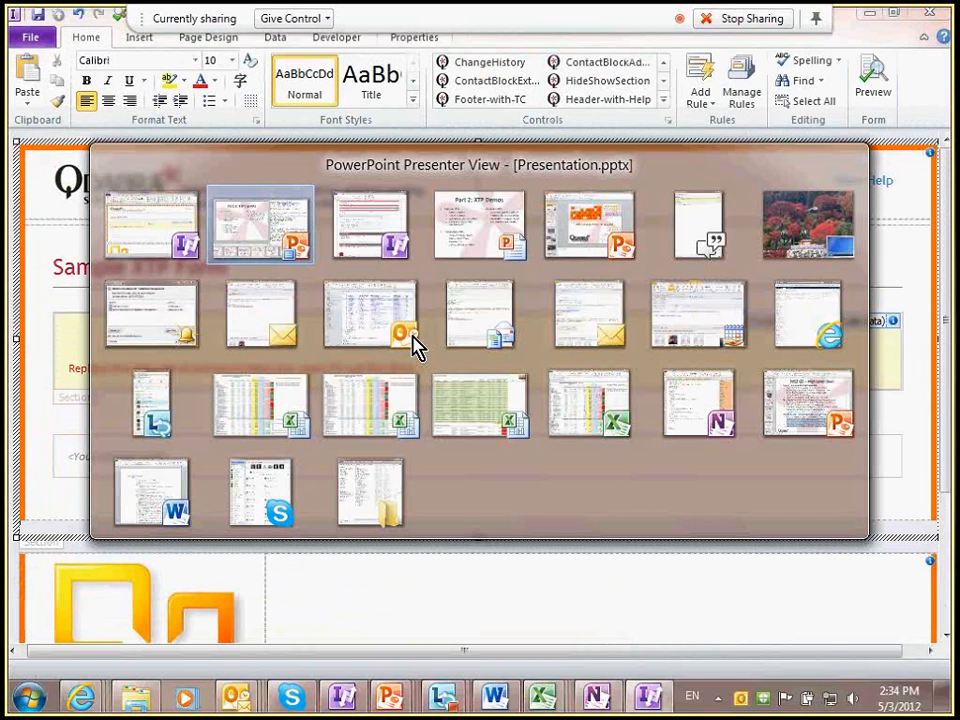
key(alt+Tab)
key(alt+Tab)
key(alt+Tab)
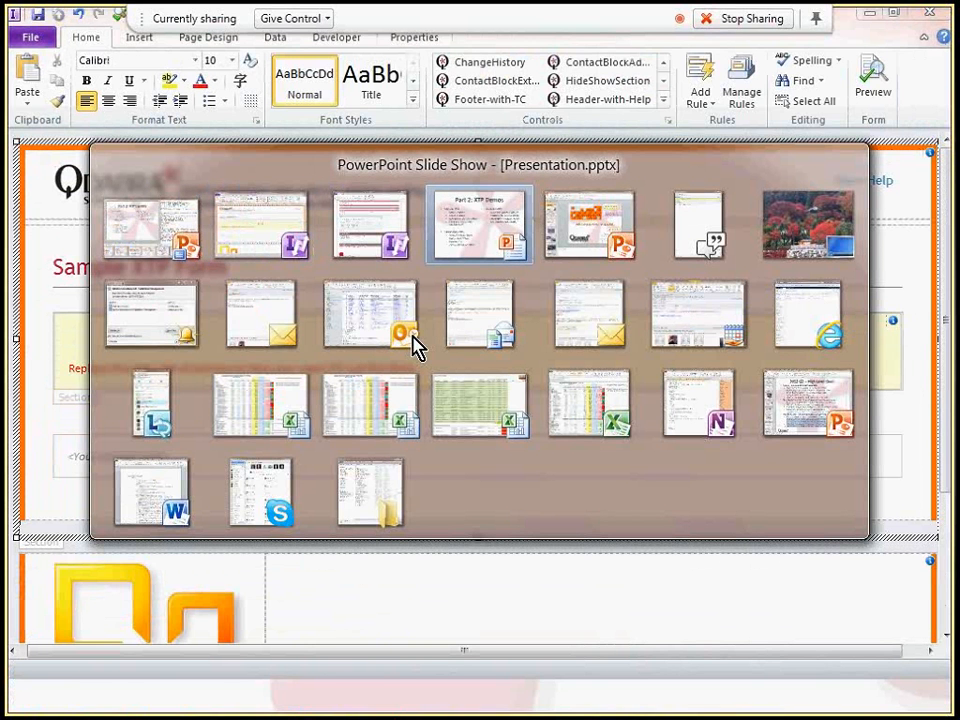
key(alt+Tab)
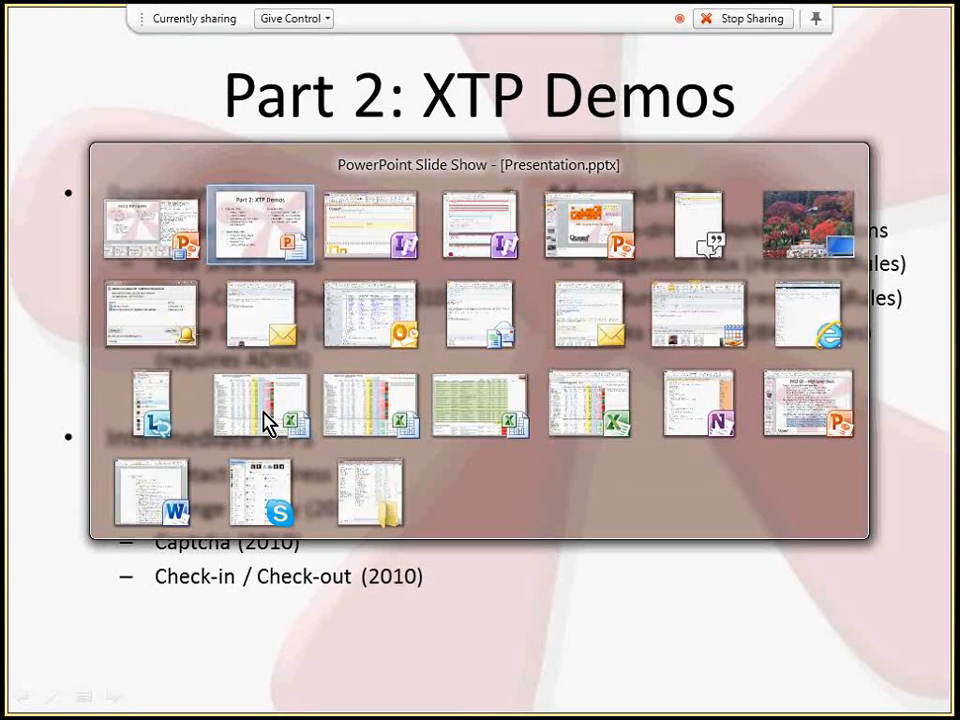
key(alt+Tab)
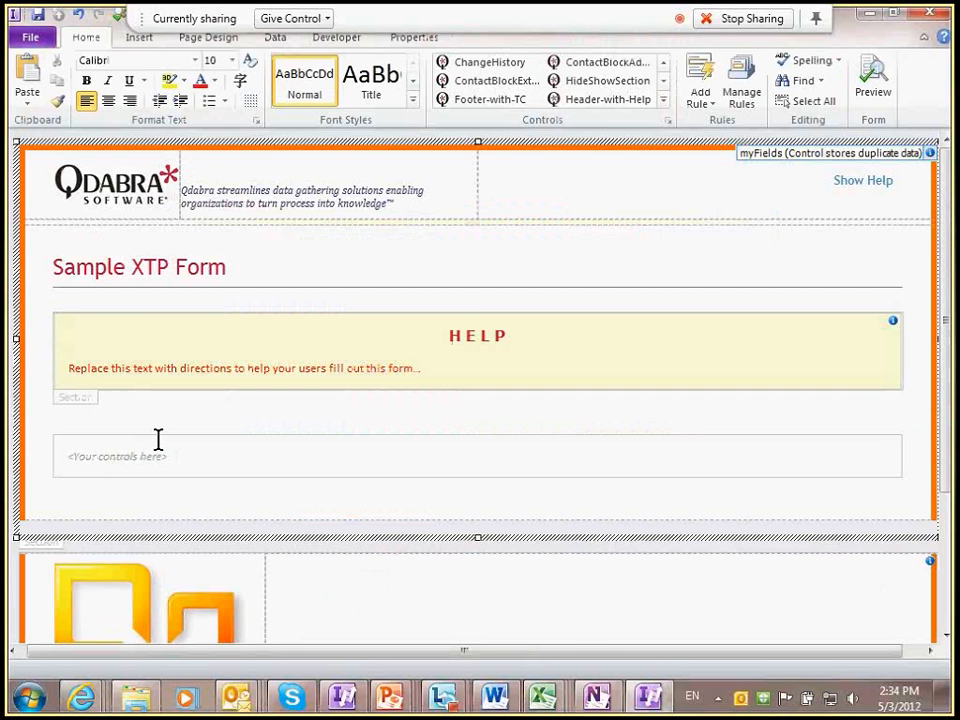
click(158, 439)
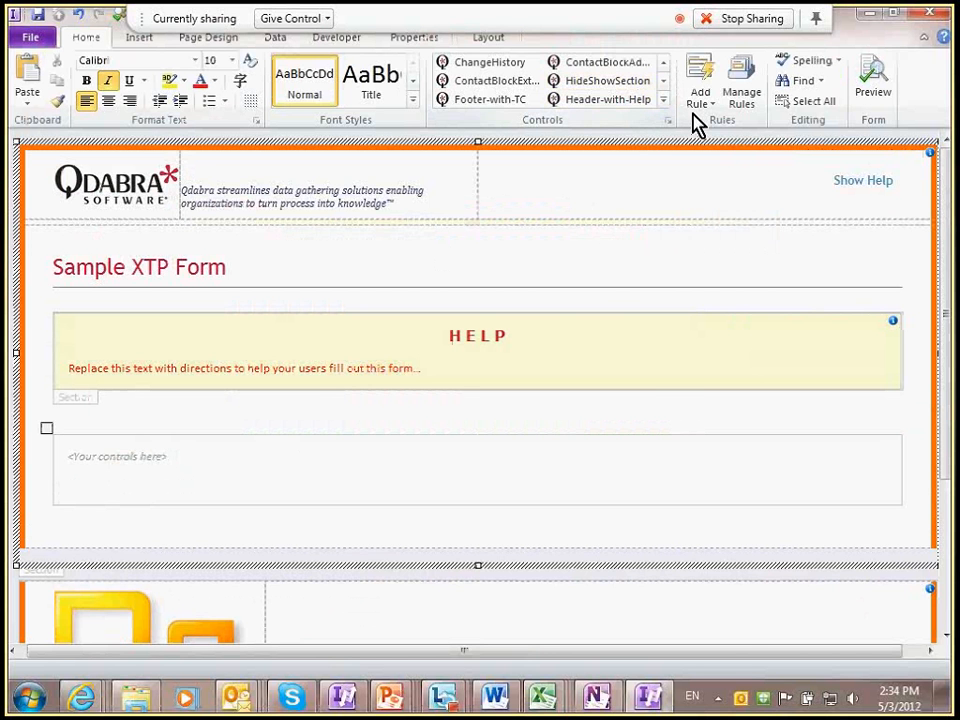
Step: Insert a HideShowSection into the controls area and test its open/close toggle in preview
click(663, 100)
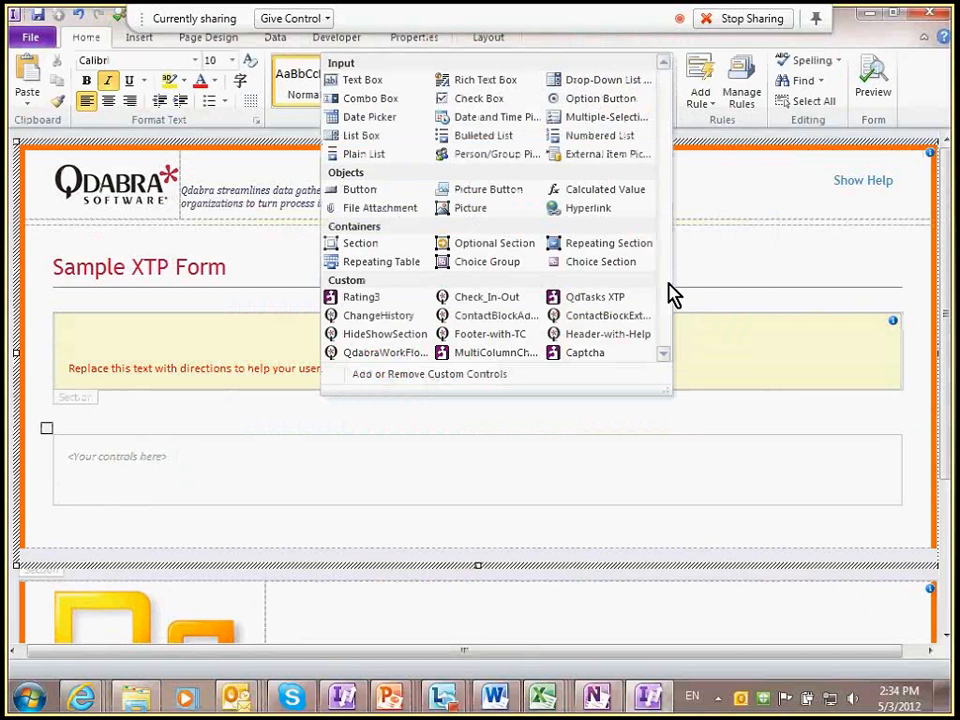
click(389, 336)
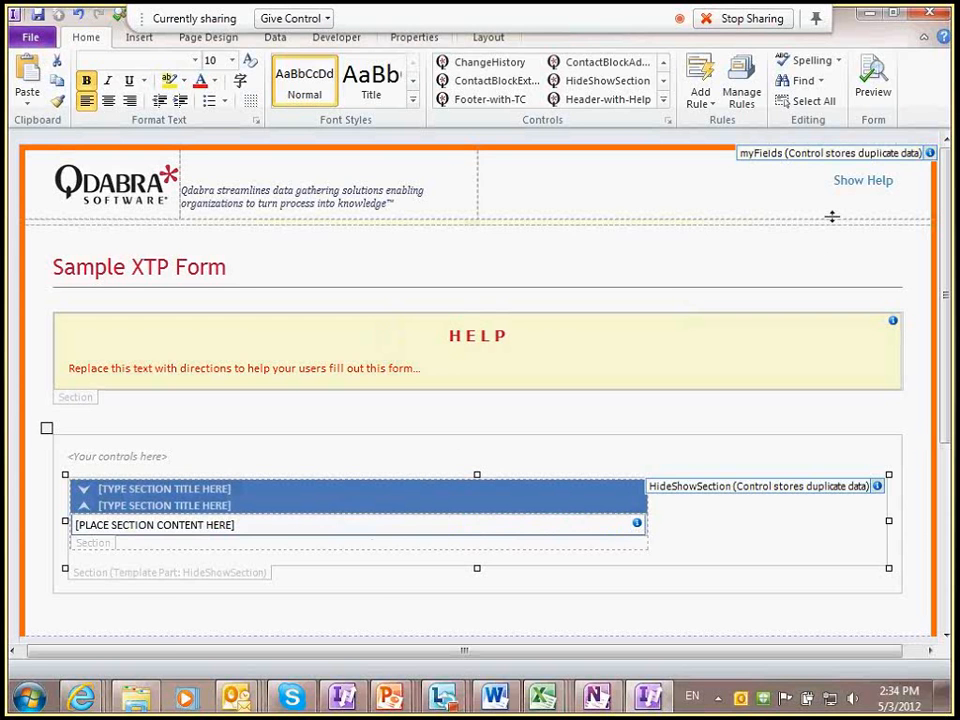
key(ctrl+shift+b)
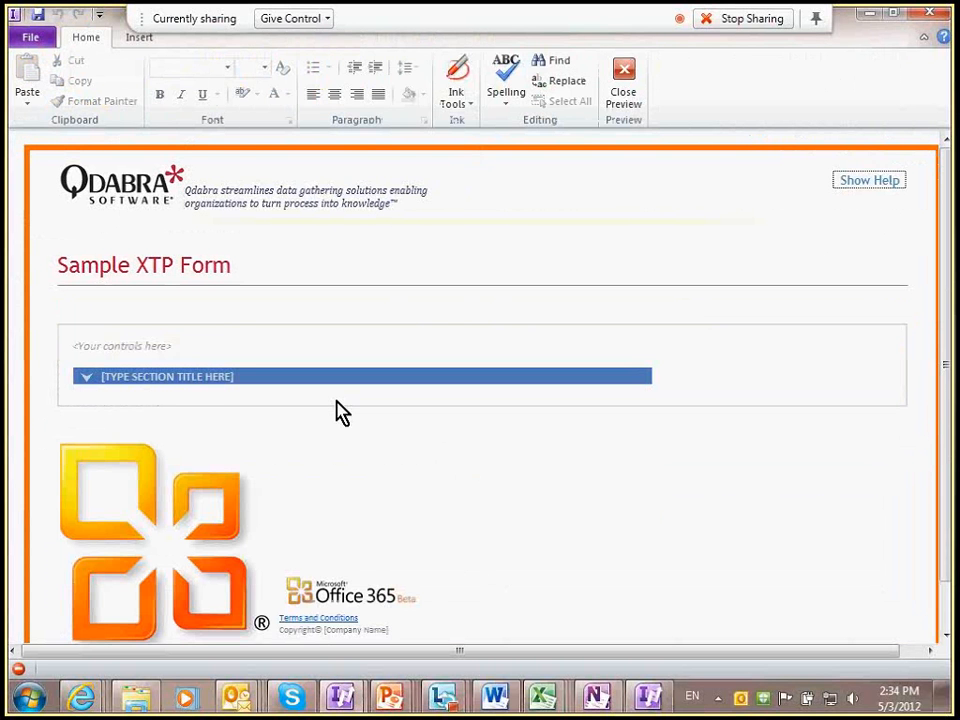
click(86, 378)
click(86, 378)
click(86, 378)
click(88, 379)
click(635, 102)
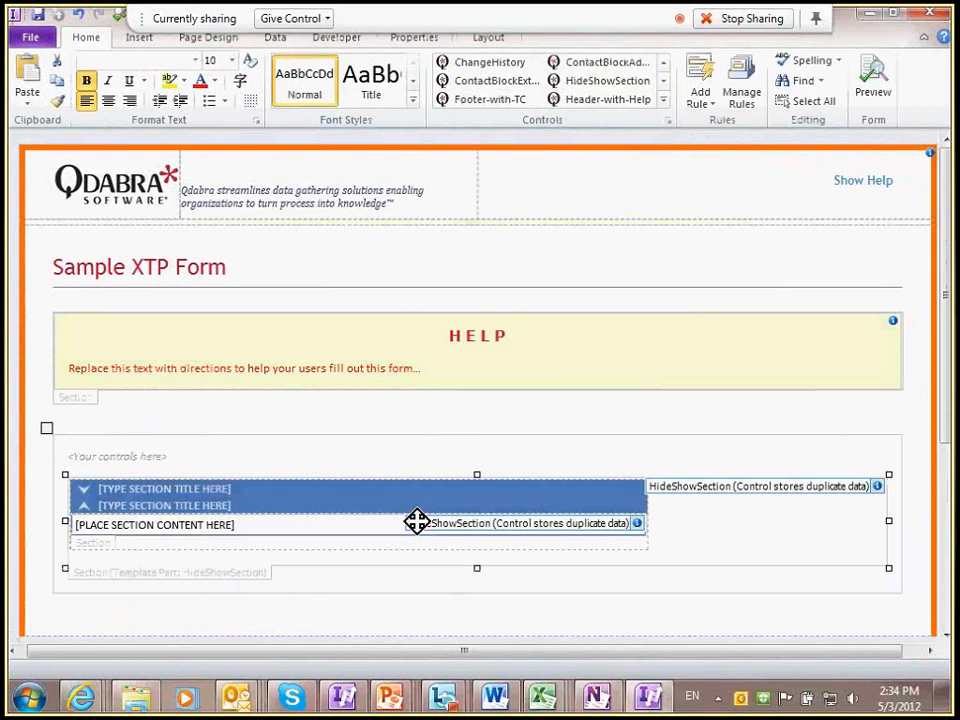
Step: Delete the [PLACE SECTION CONTENT HERE] placeholder text from the section's content area
click(416, 521)
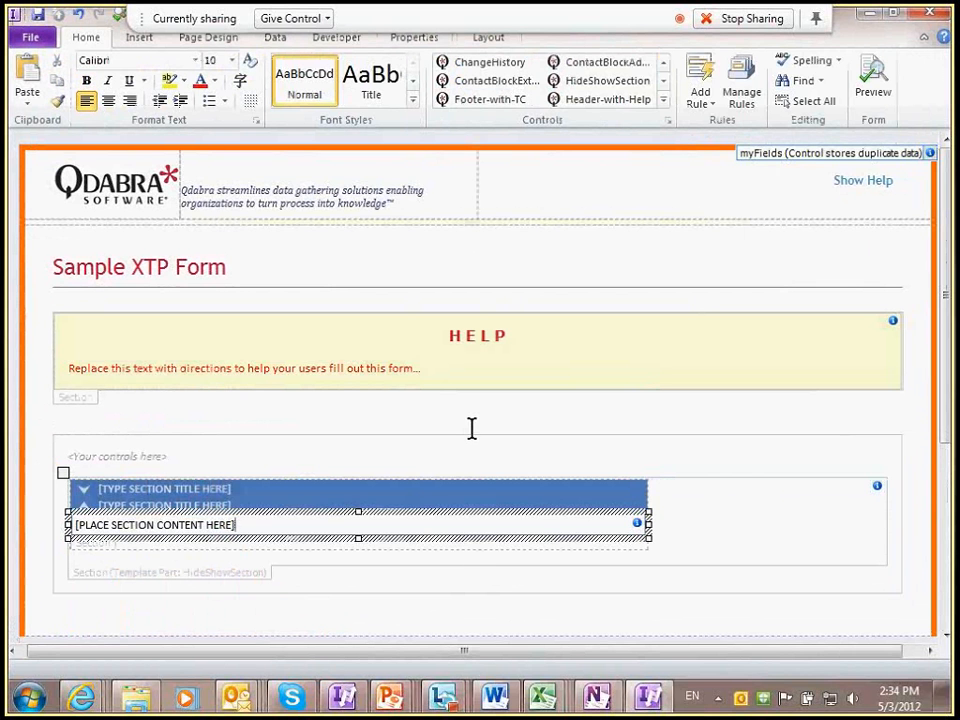
key(ctrl+shift+Left)
key(ctrl+shift+Left)
key(ctrl+shift+Left)
key(ctrl+shift+Left)
key(ctrl+shift+Left)
key(ctrl+shift+Left)
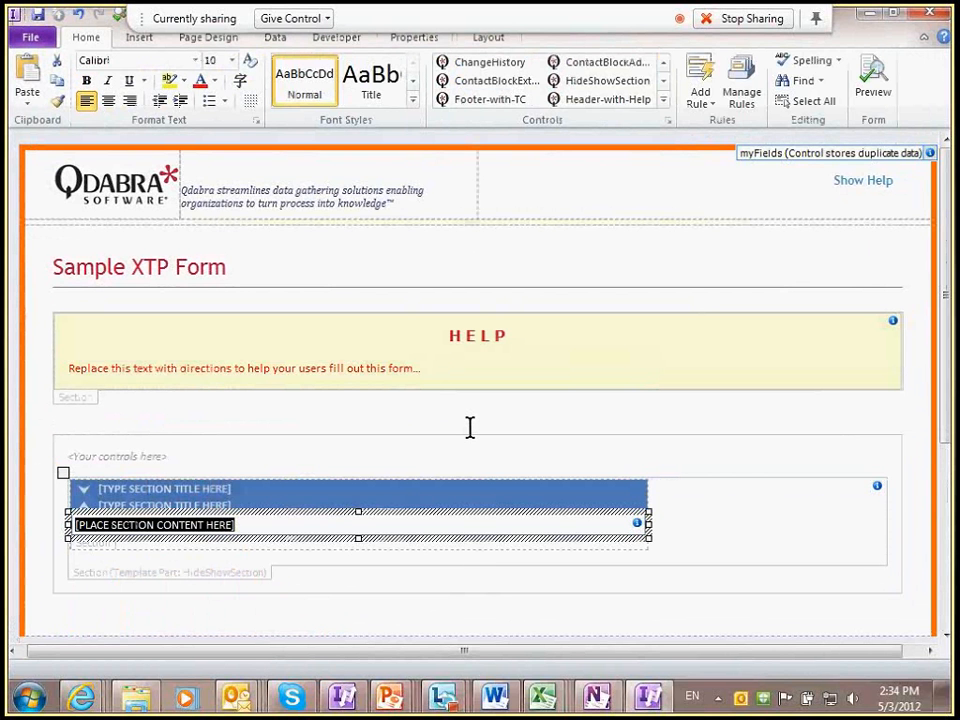
key(Delete)
click(240, 488)
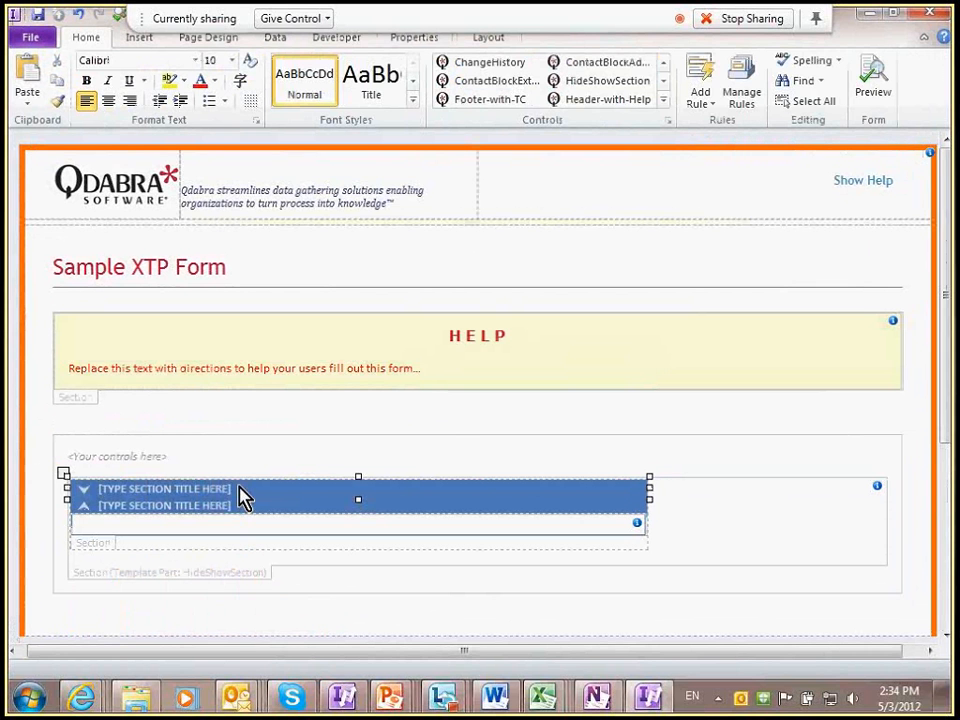
Step: Label the upper title button 'Rate this form?'
double_click(220, 508)
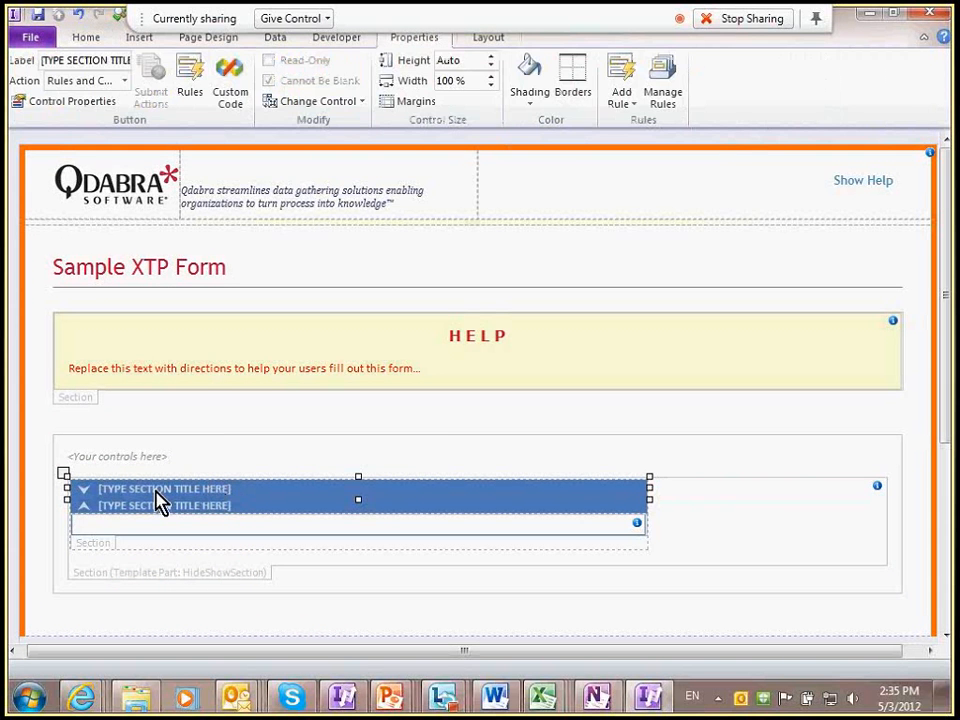
double_click(236, 490)
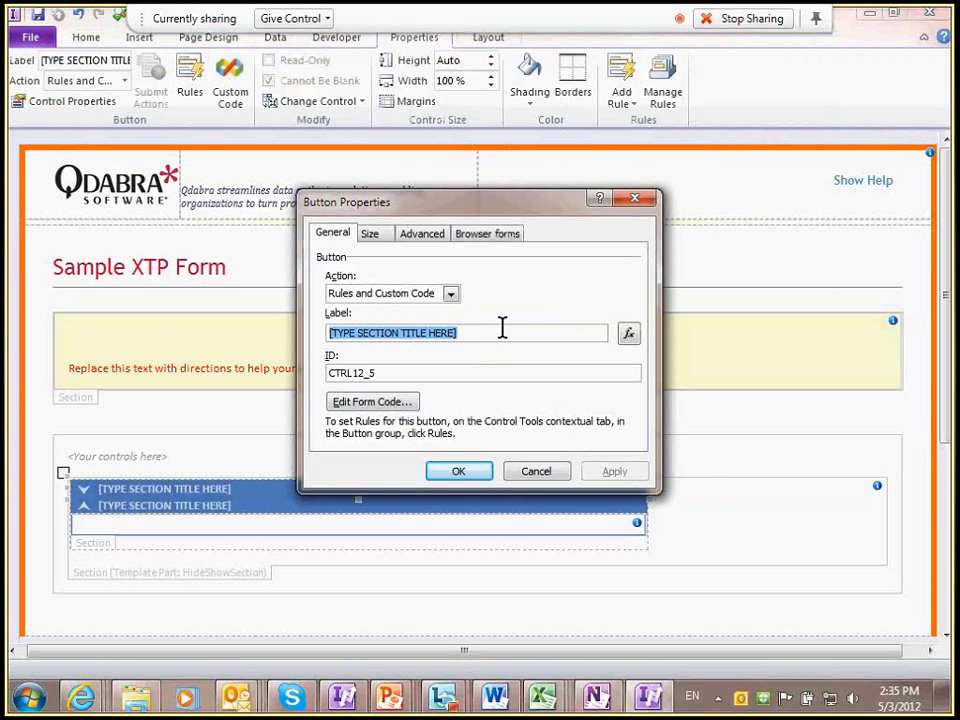
text(C)
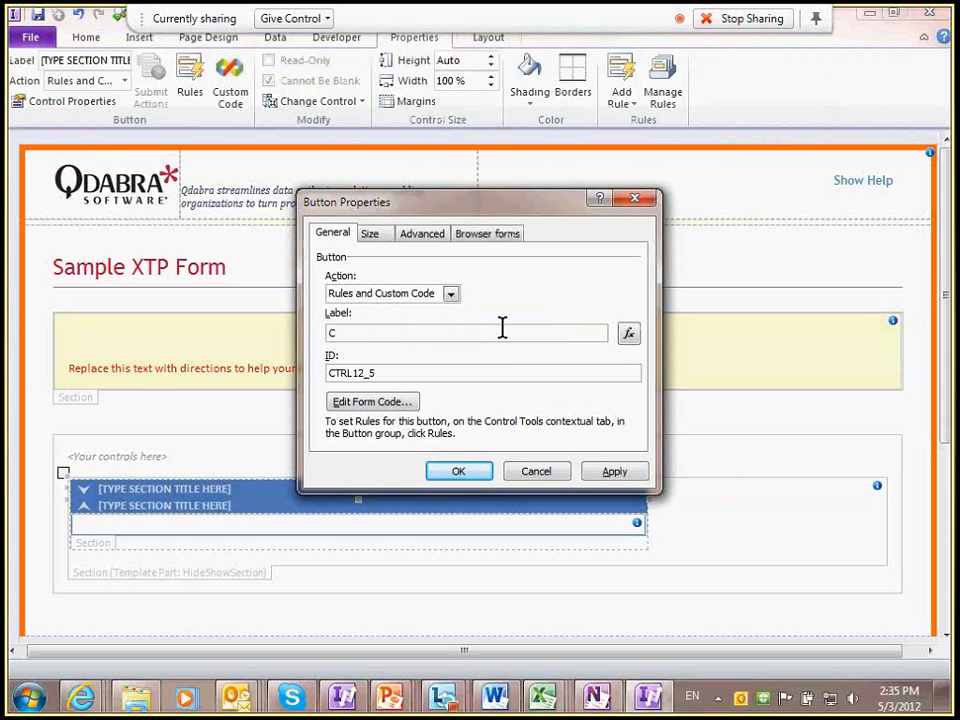
text(iustomer Contact)
click(502, 328)
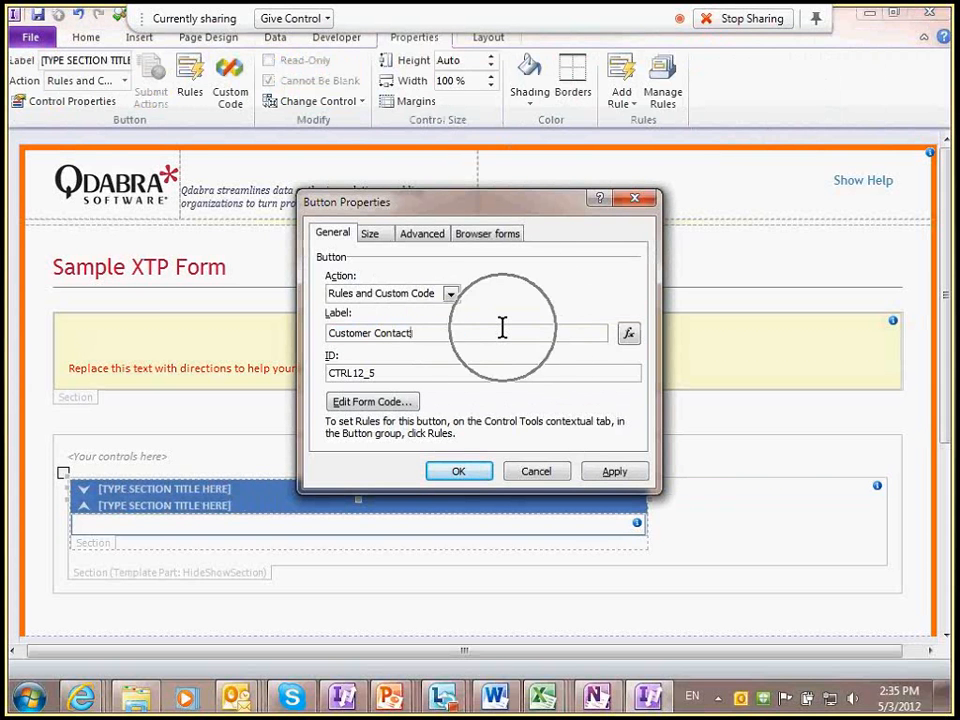
key(ctrl+shift+Left)
key(ctrl+shift+Left)
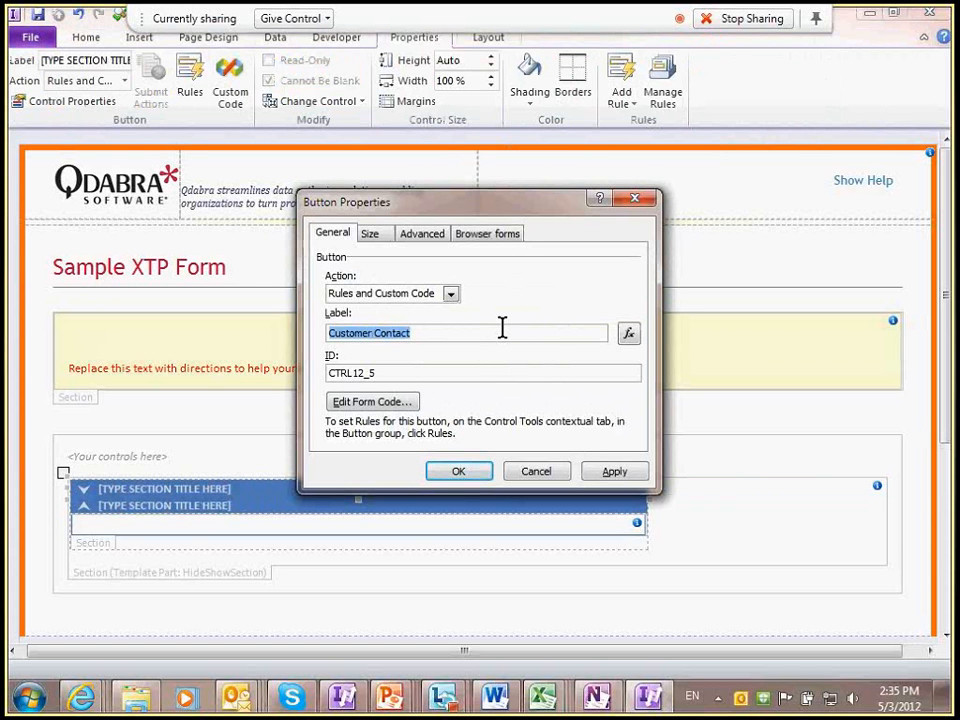
text(Rate this)
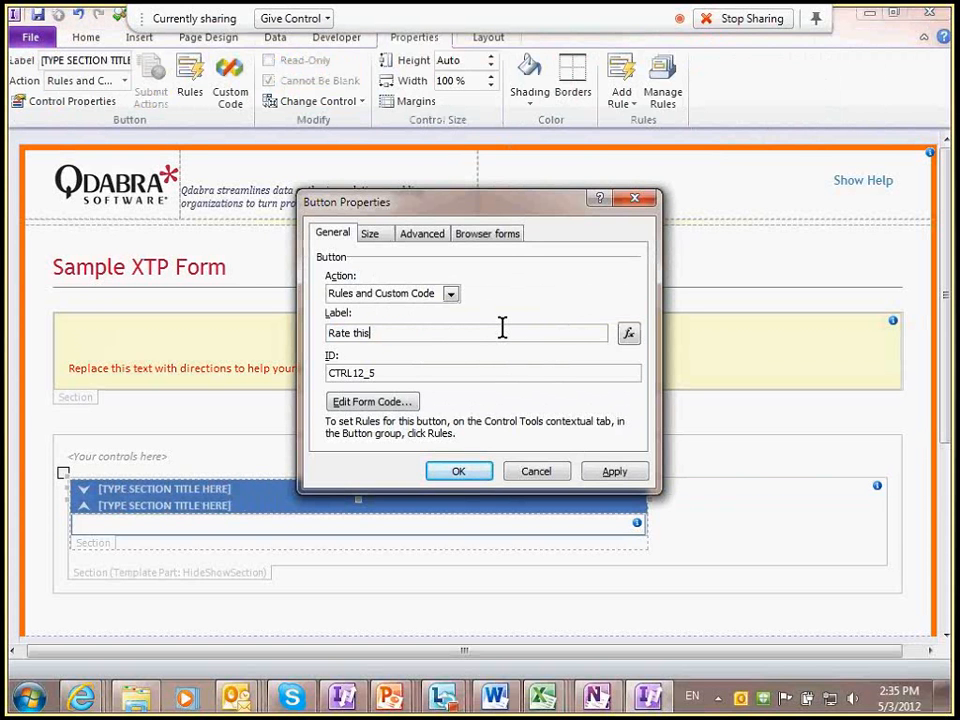
key(BackSpace)
key(BackSpace)
key(BackSpace)
text(his form?)
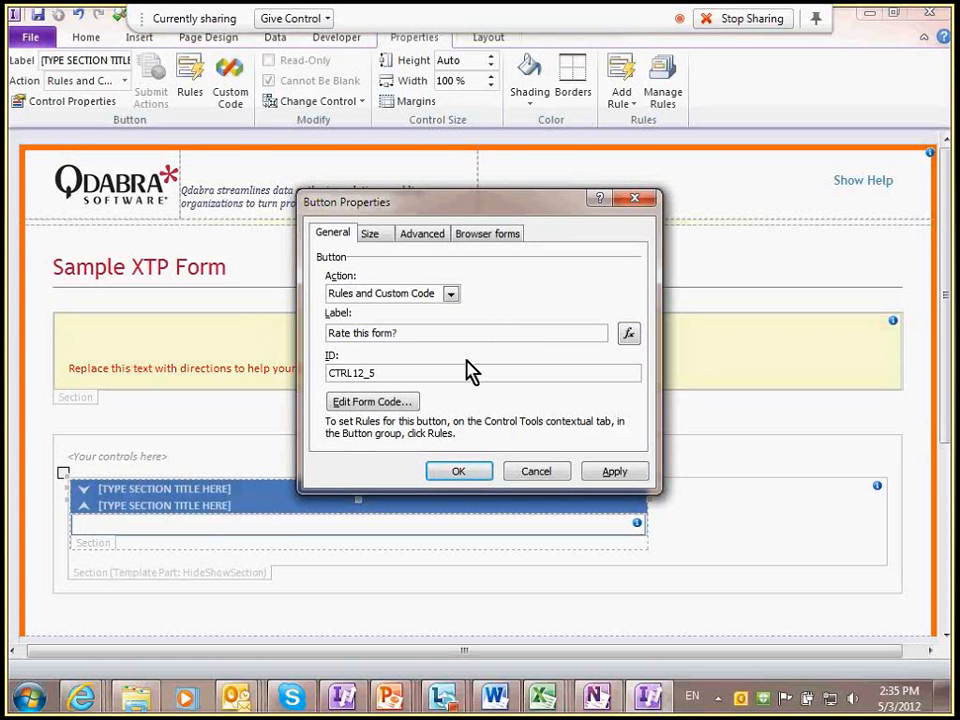
click(456, 468)
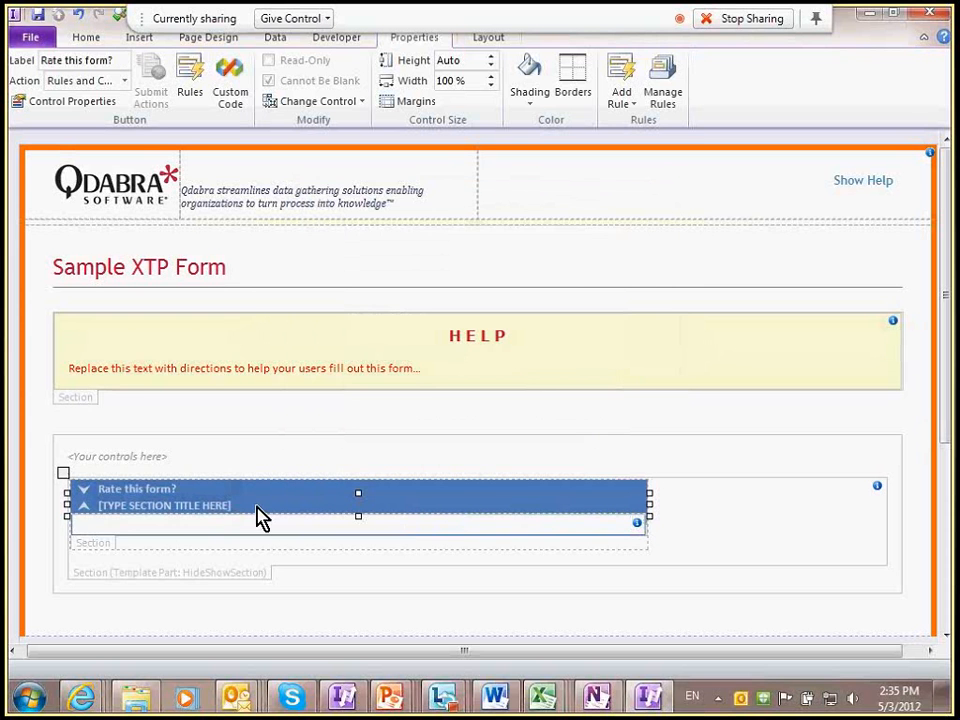
Step: Relabel the second title button 'Close Rating'
click(252, 515)
right_click(252, 515)
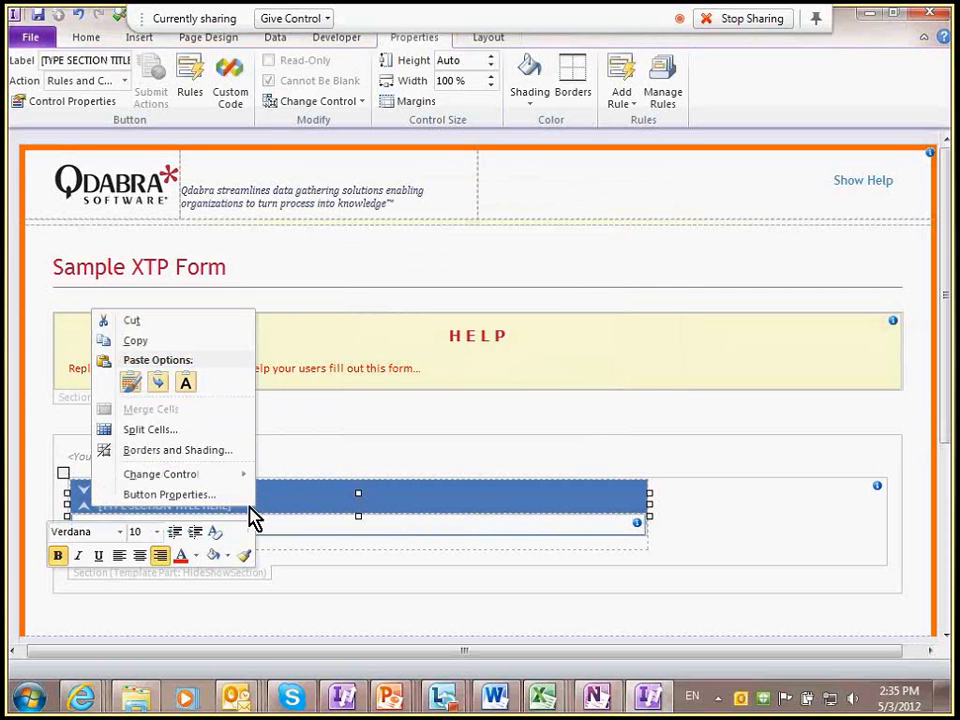
click(170, 494)
text(R)
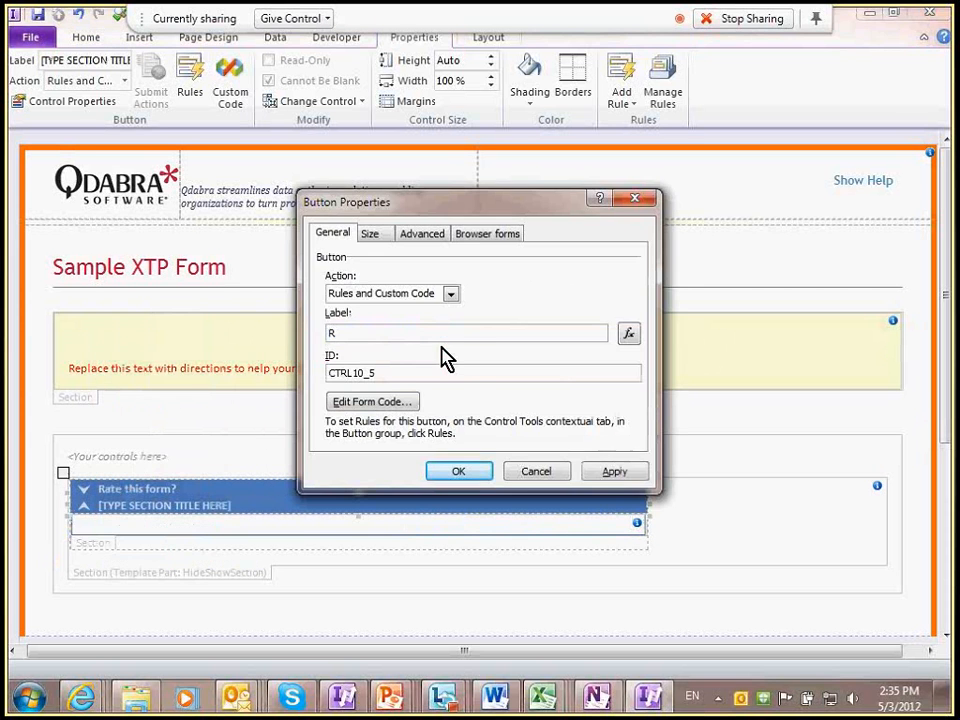
text(ate this form?)
key(shift+Home)
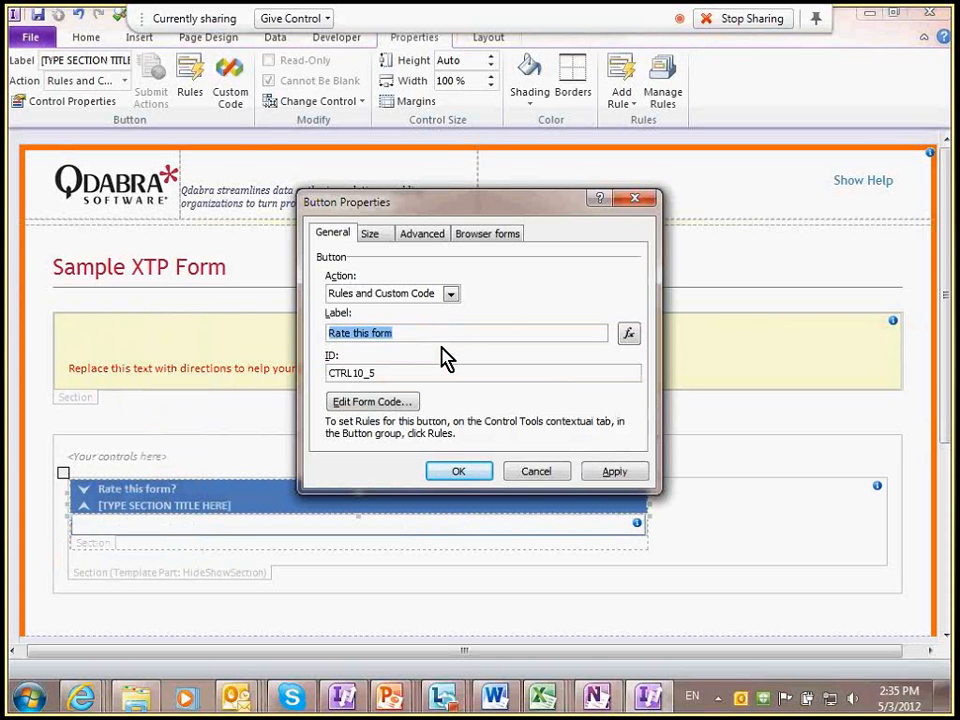
text(Close Rating)
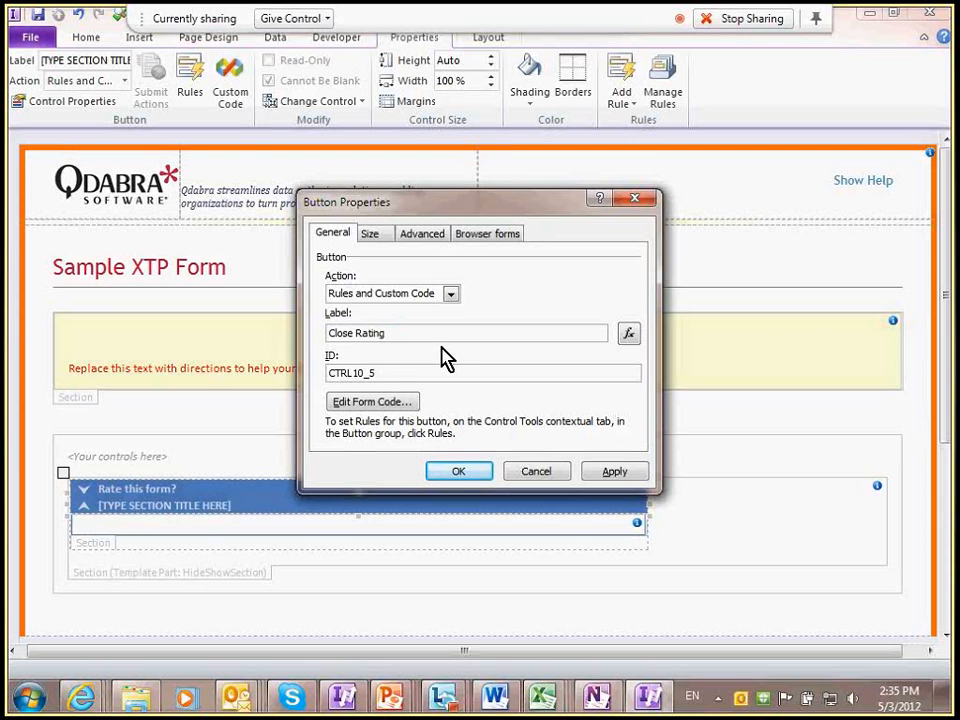
click(458, 471)
Step: Change the top button's label from 'Rate this form?' to 'Expand Rating'
right_click(272, 490)
click(197, 471)
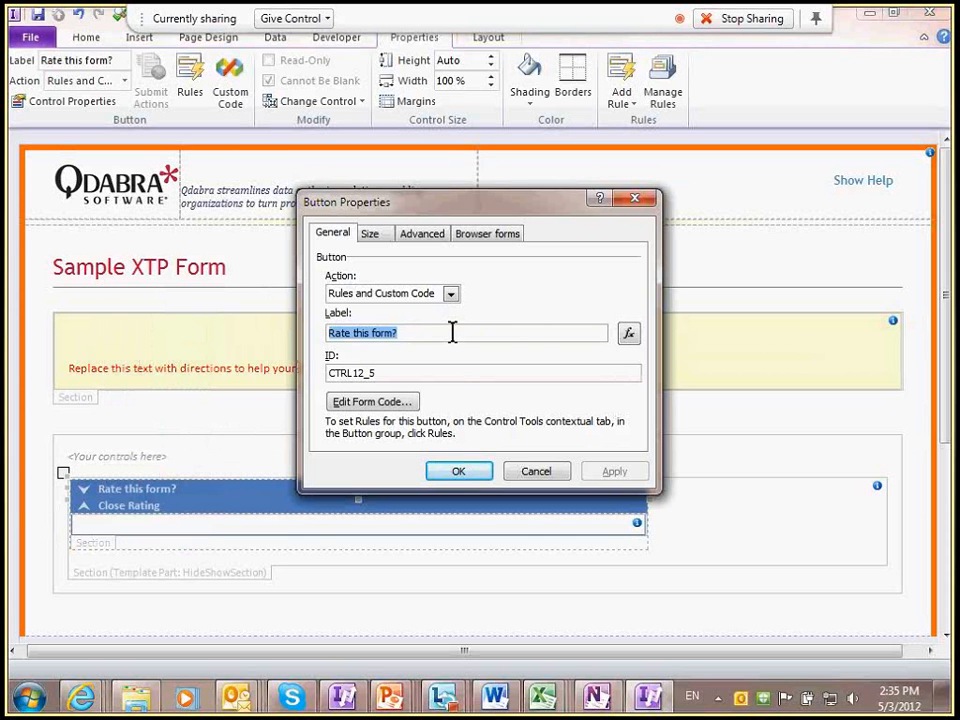
text(Expand)
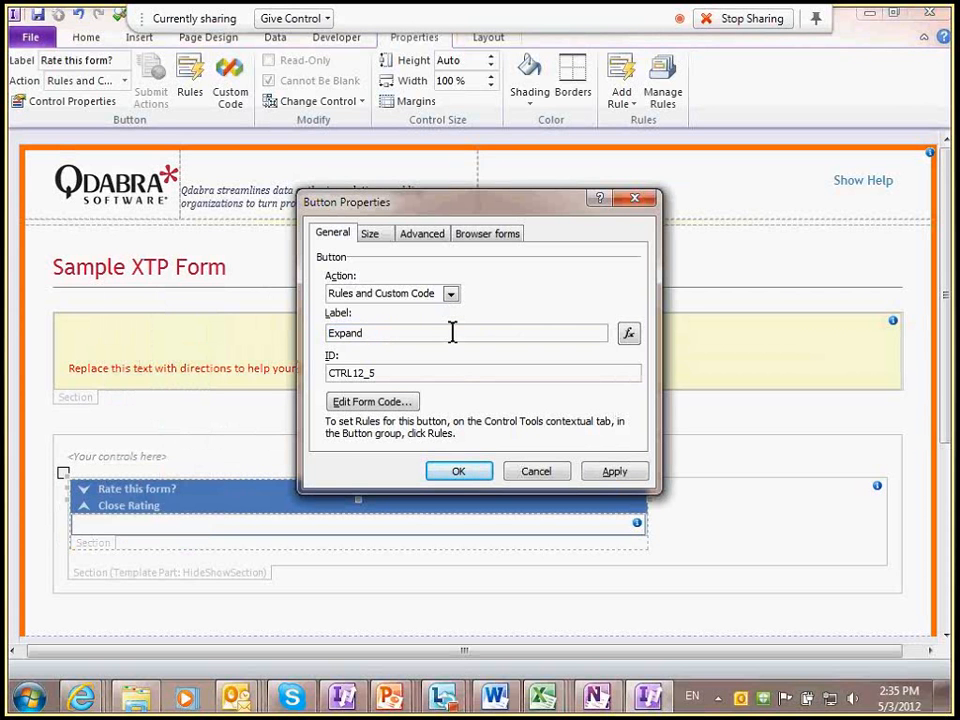
text( Rating)
key(Return)
click(193, 523)
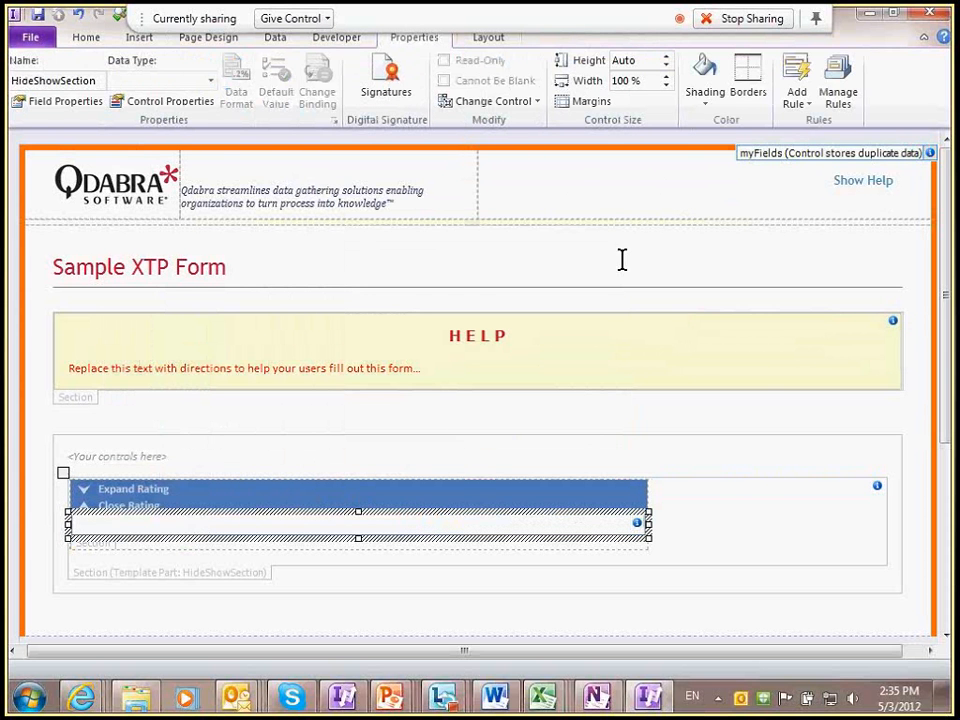
Step: Insert the Rating3 template part from the Controls gallery into the section, then preview the form
click(80, 42)
click(663, 105)
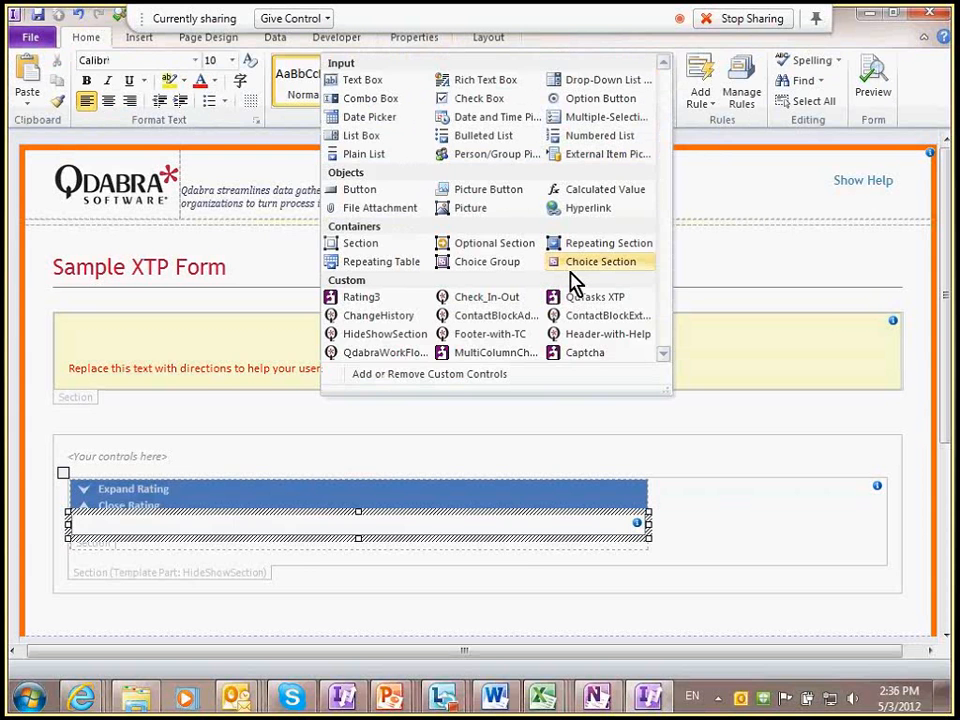
click(361, 297)
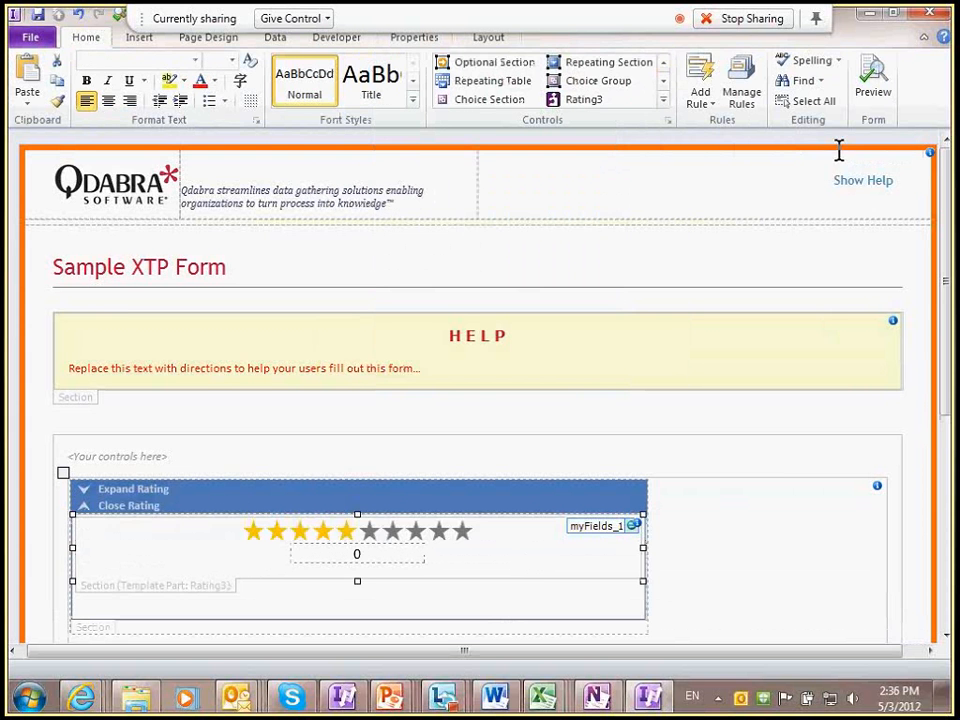
click(870, 98)
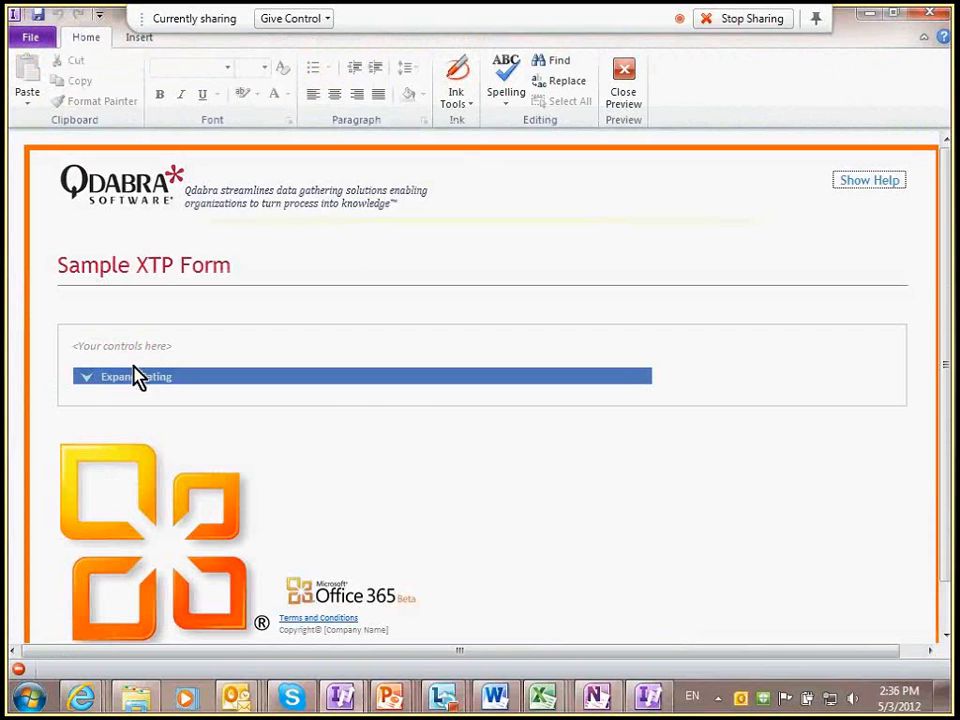
Step: Expand the rating section and rate the form up to four stars
click(86, 380)
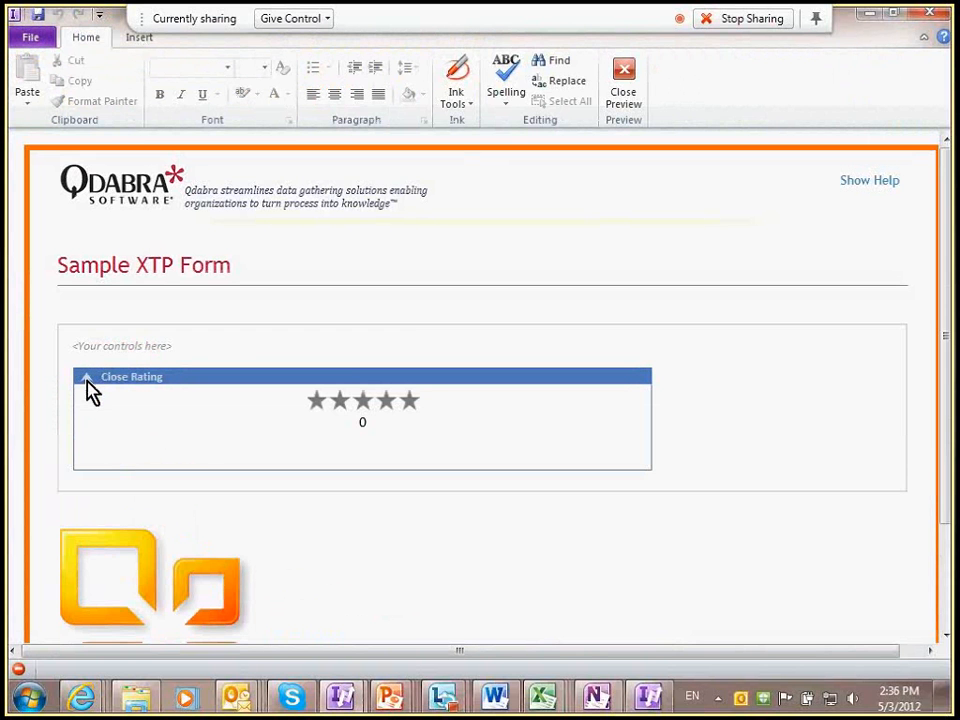
click(338, 403)
click(364, 403)
click(386, 402)
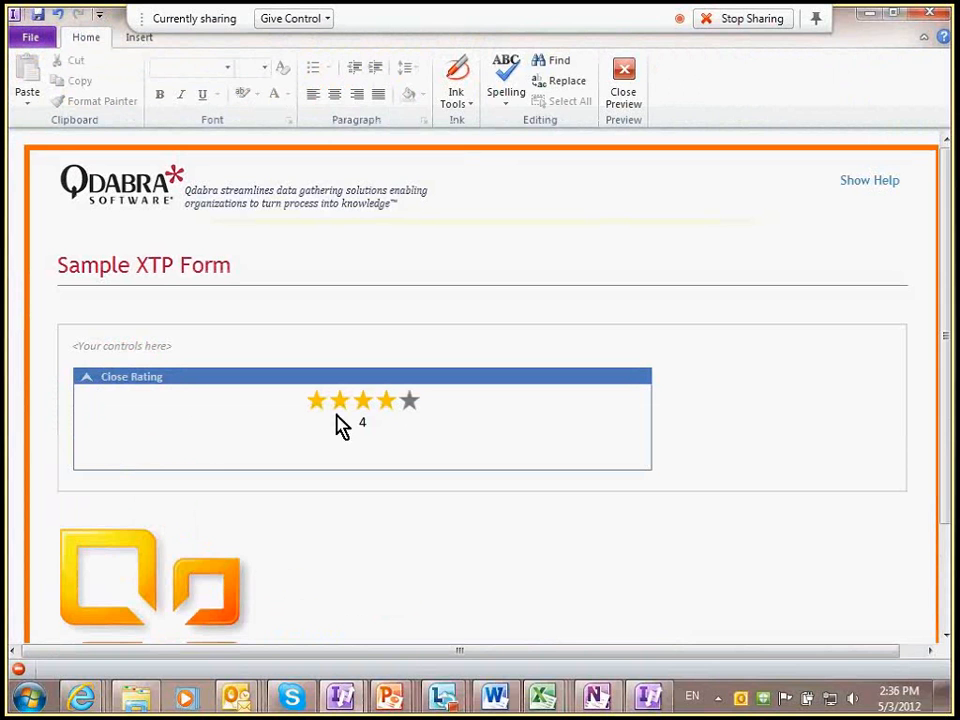
Step: Collapse and expand the rating section repeatedly, set three stars, and close the preview
click(110, 378)
click(104, 378)
click(101, 378)
click(102, 378)
click(154, 377)
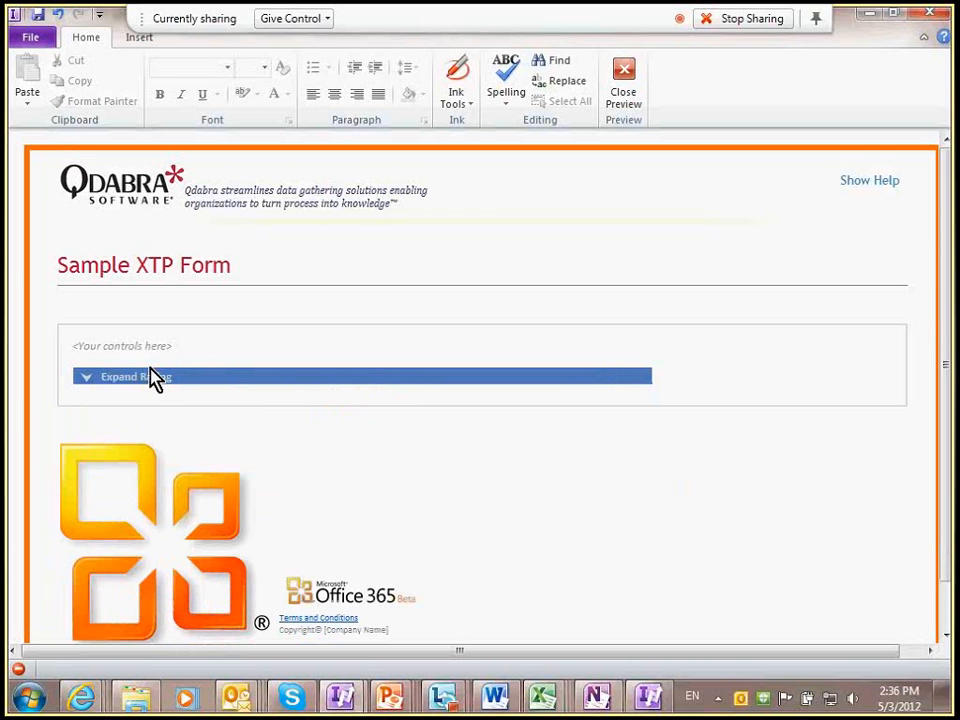
click(102, 379)
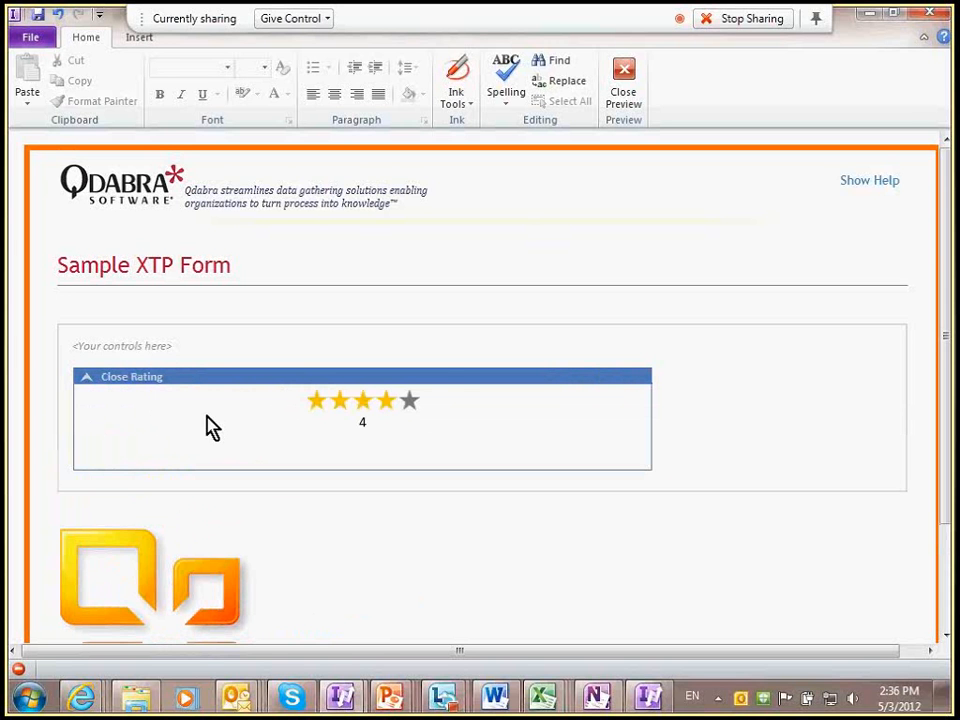
click(386, 409)
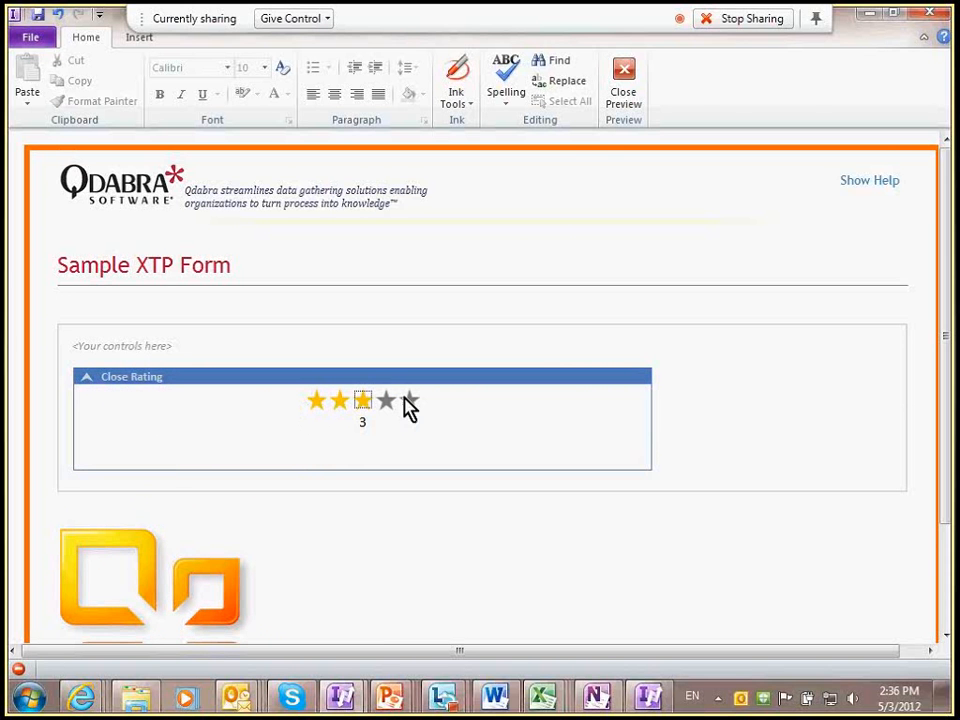
click(625, 97)
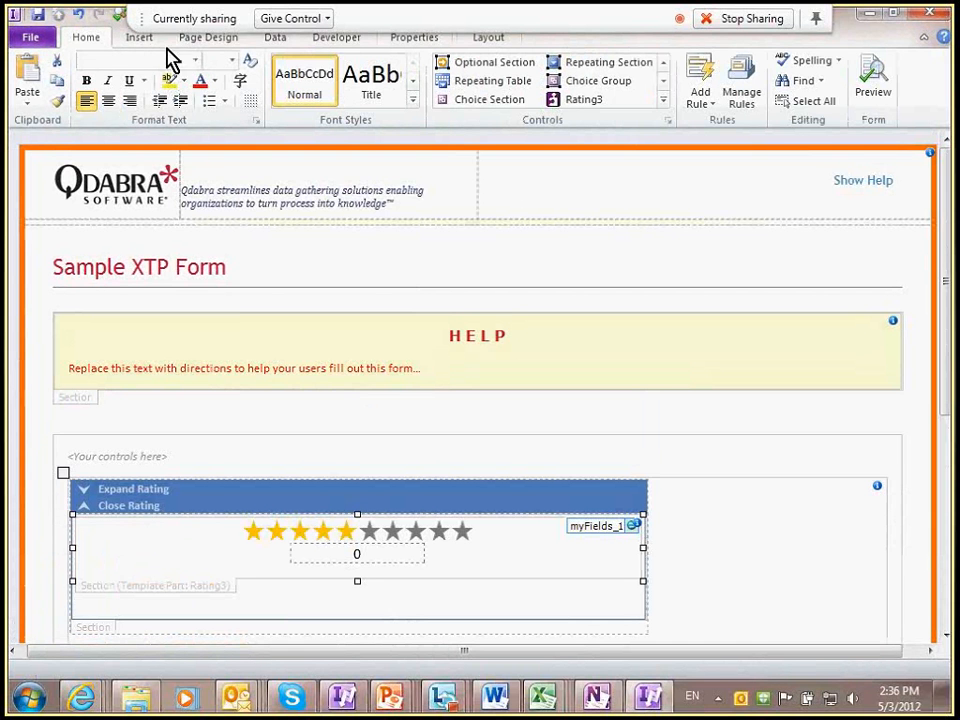
Step: Show the Fields list from the Data tab and inspect the isVisible and Title fields
click(206, 44)
click(273, 38)
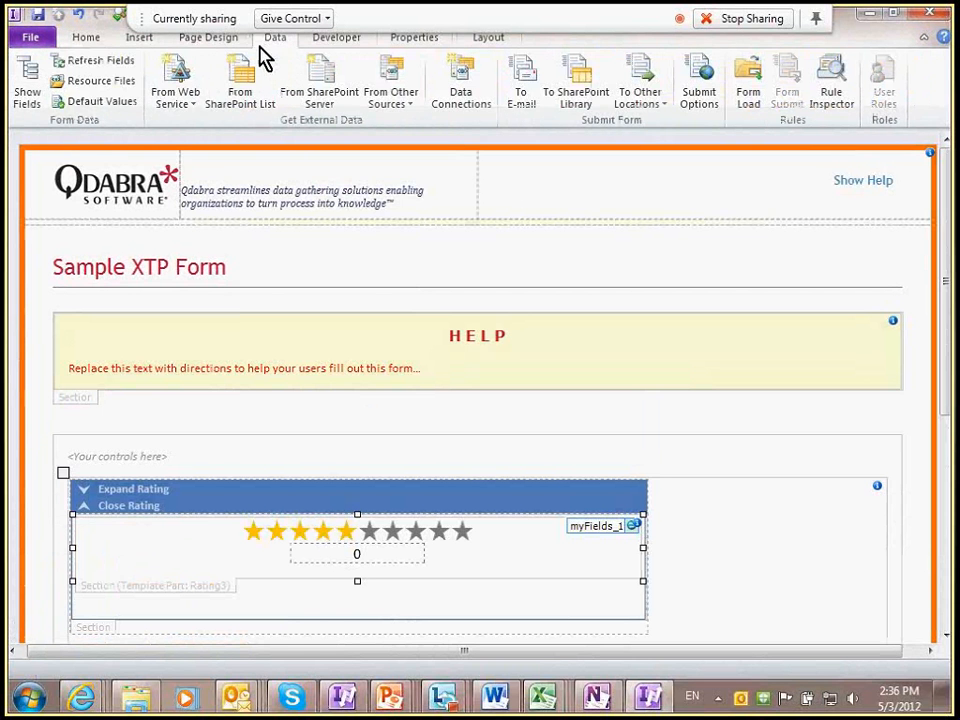
click(38, 88)
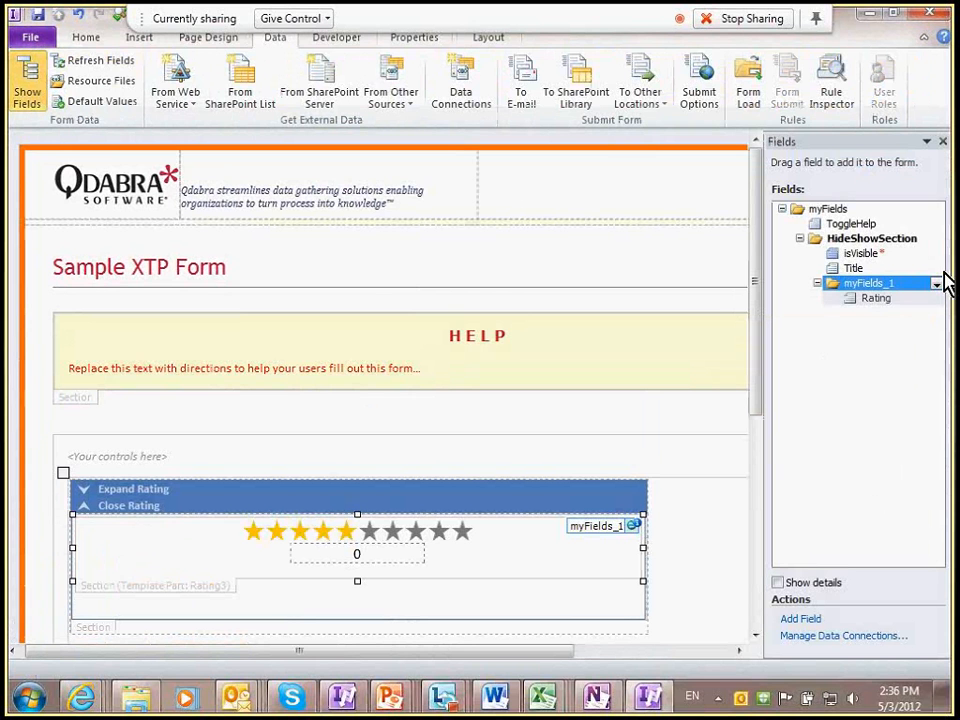
click(878, 255)
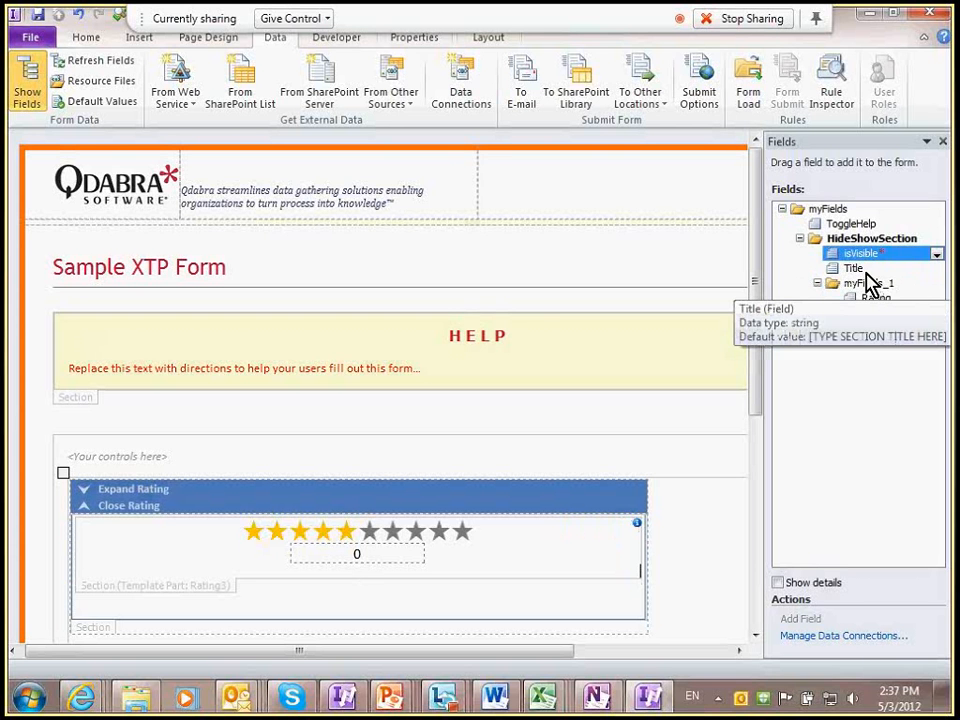
click(866, 272)
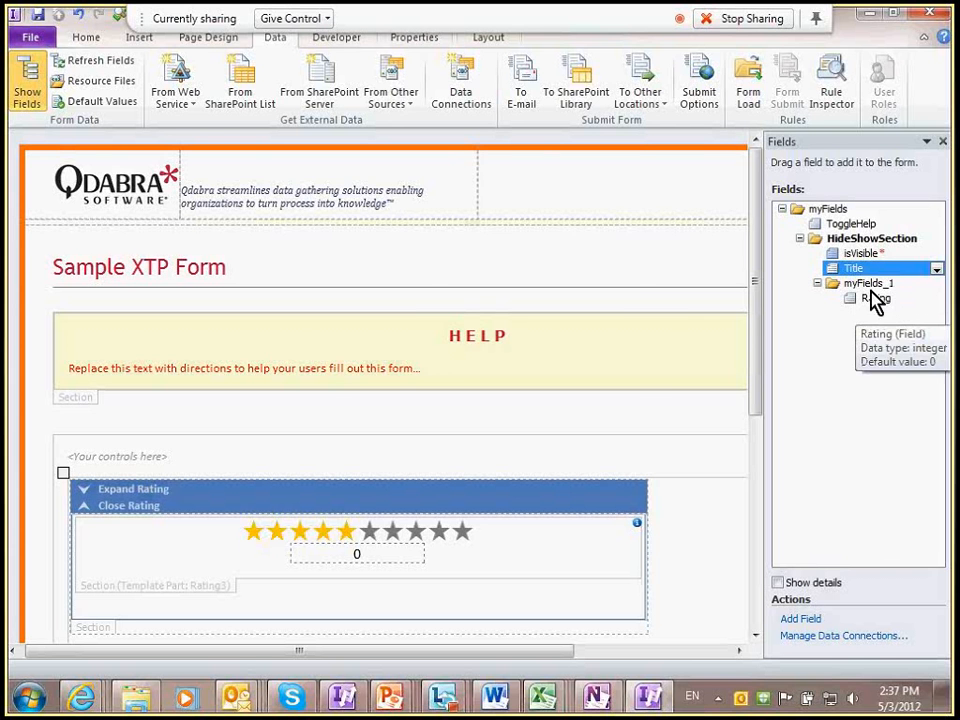
Step: Rename the myFields_1 group to RatingGroup and close the Fields pane
double_click(870, 287)
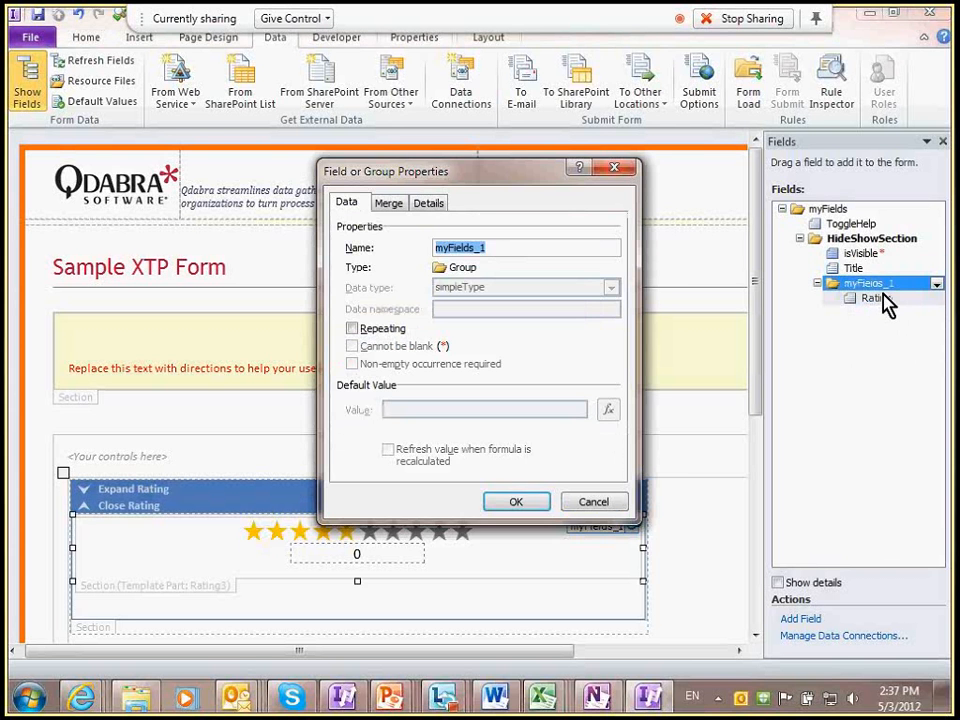
text(RatingGroup)
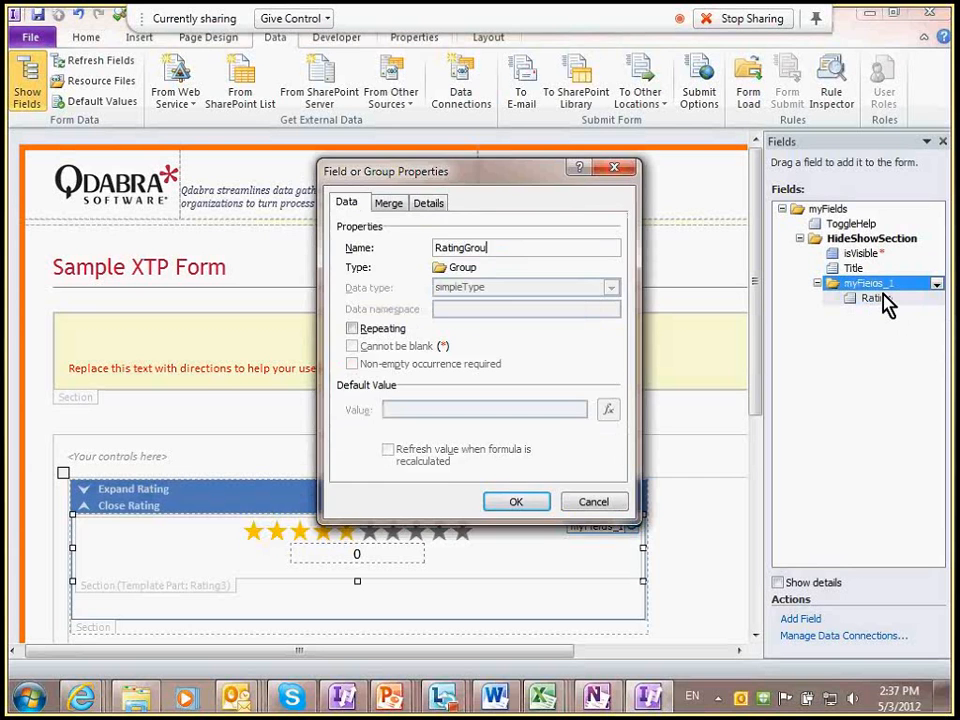
key(Return)
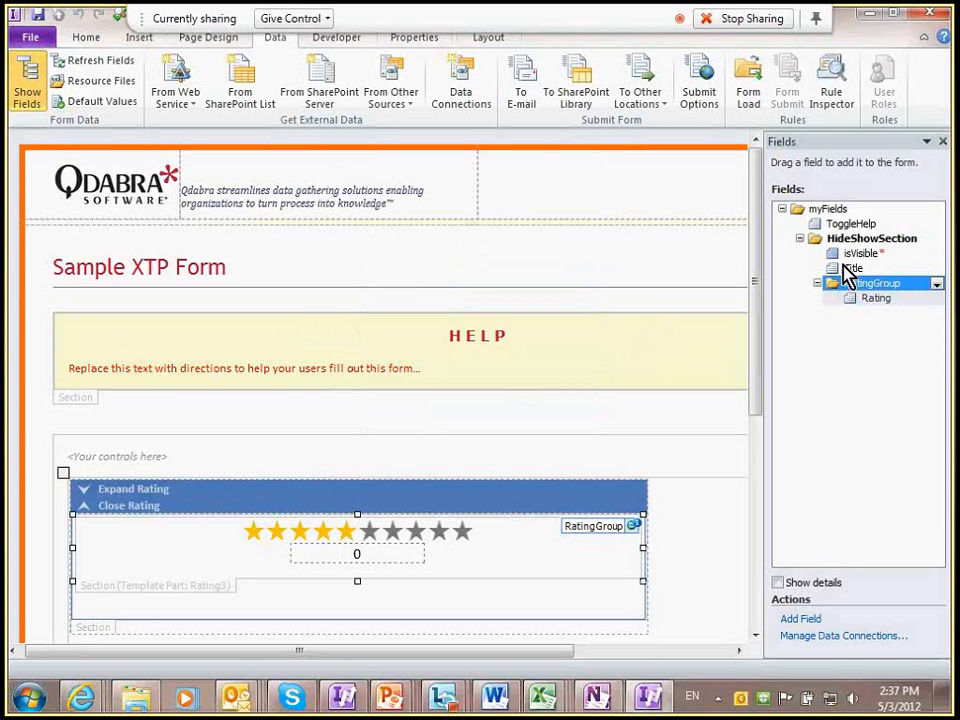
click(942, 141)
key(alt+Tab)
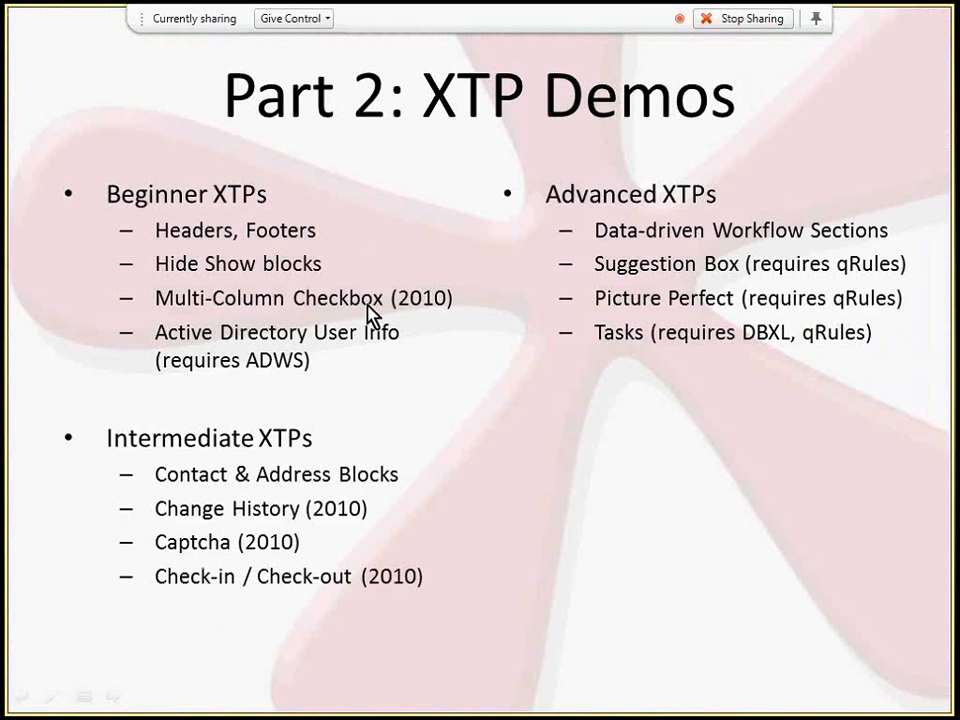
key(alt+Tab)
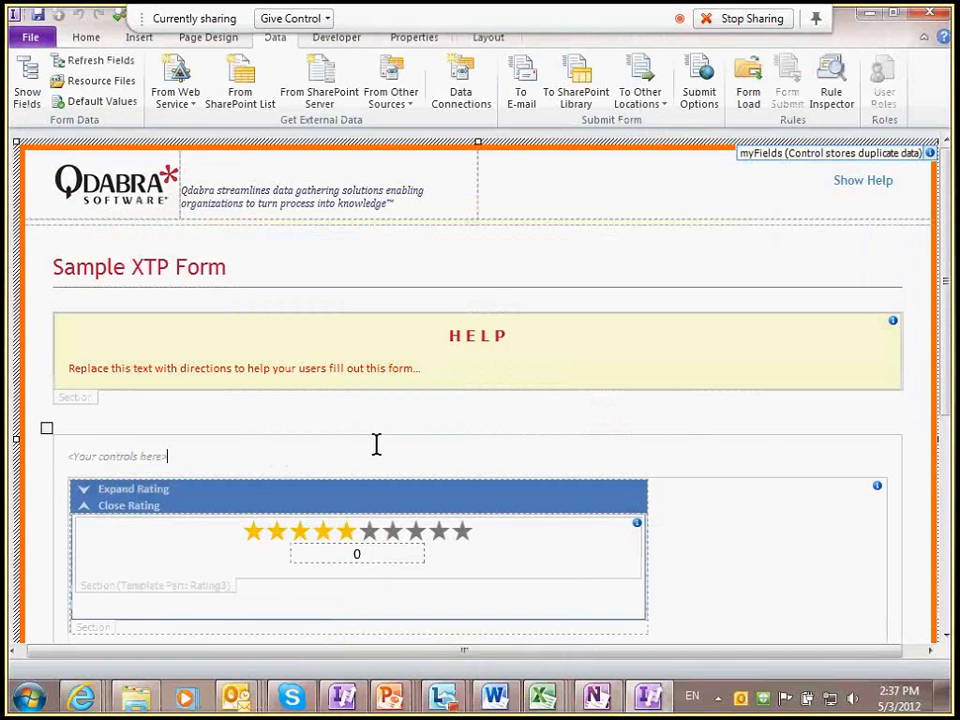
Step: Add a new line and insert the MultiColumnCheckbox part with its 'Will a comet hit earth in 2012?' question
key(Return)
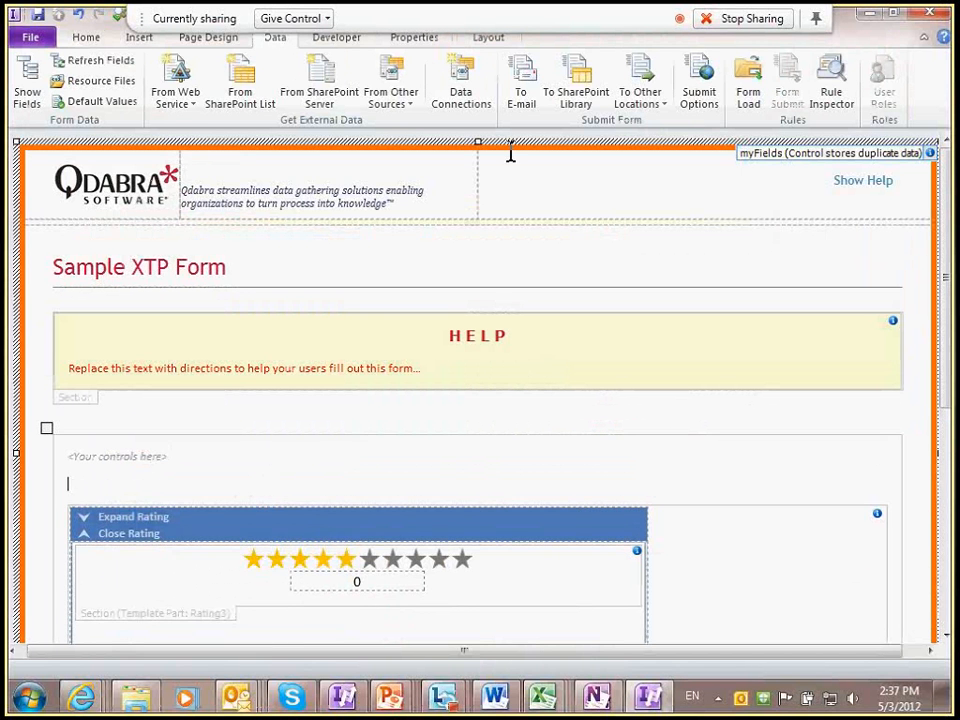
scroll(686, 137, up, 3)
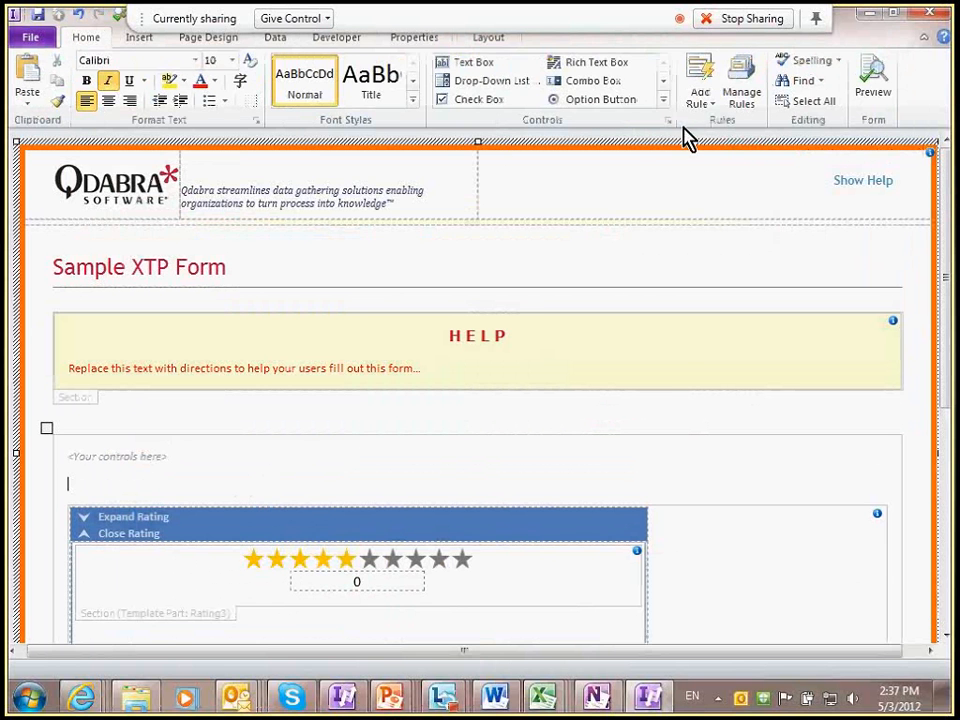
click(668, 118)
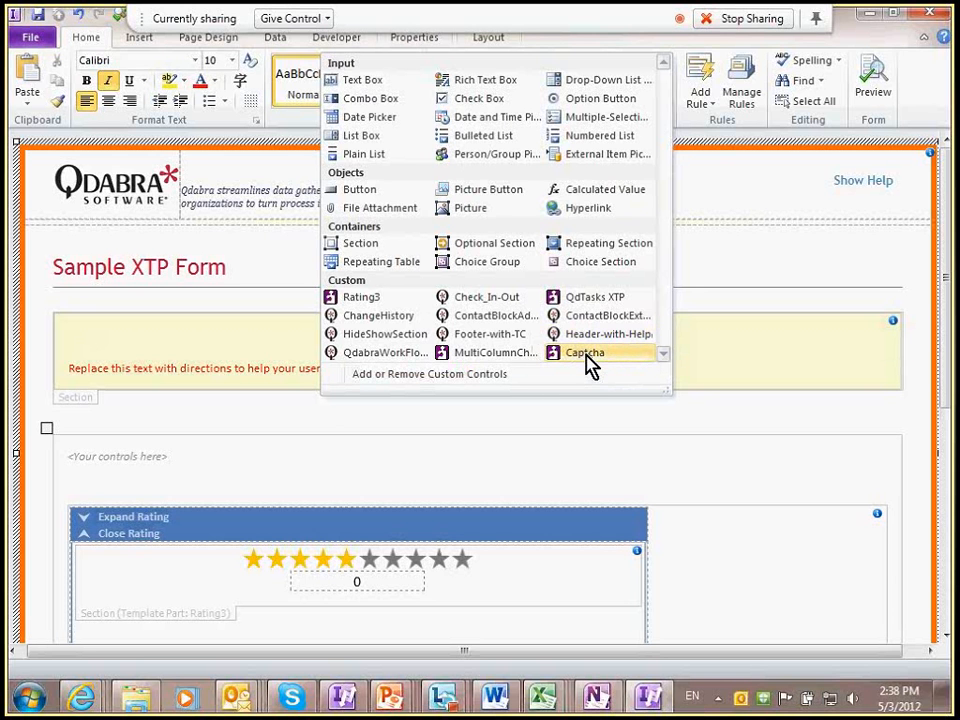
click(508, 355)
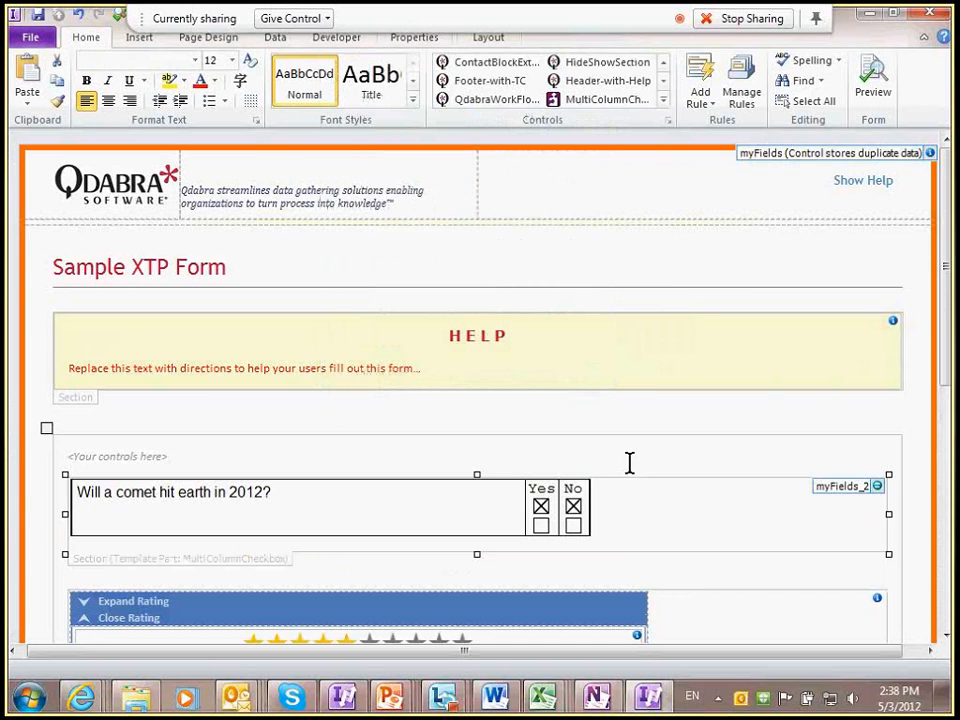
click(870, 85)
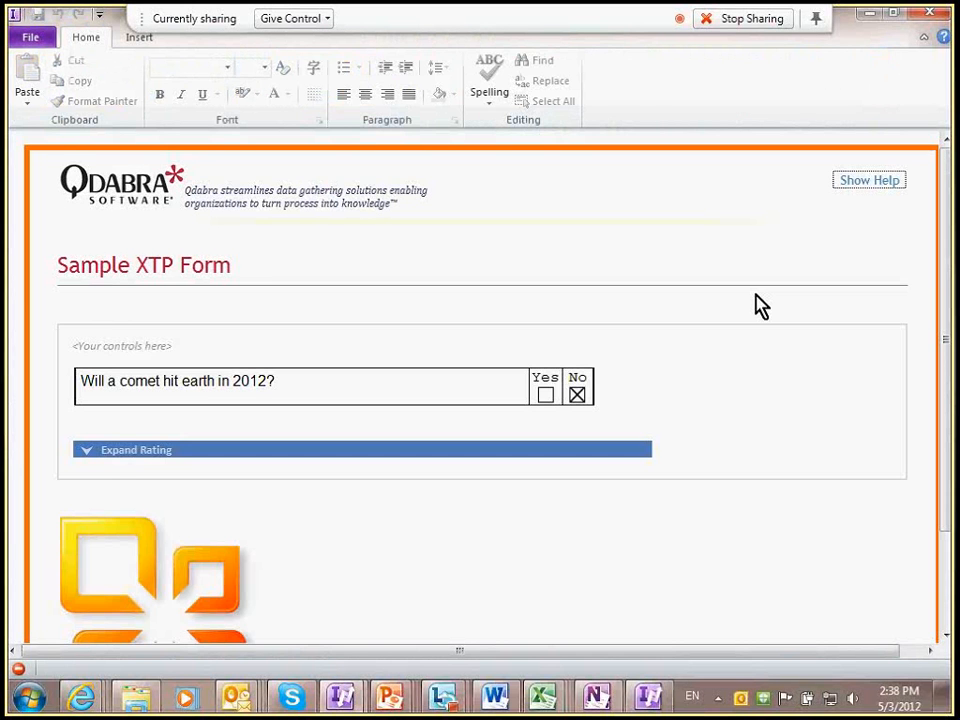
click(576, 397)
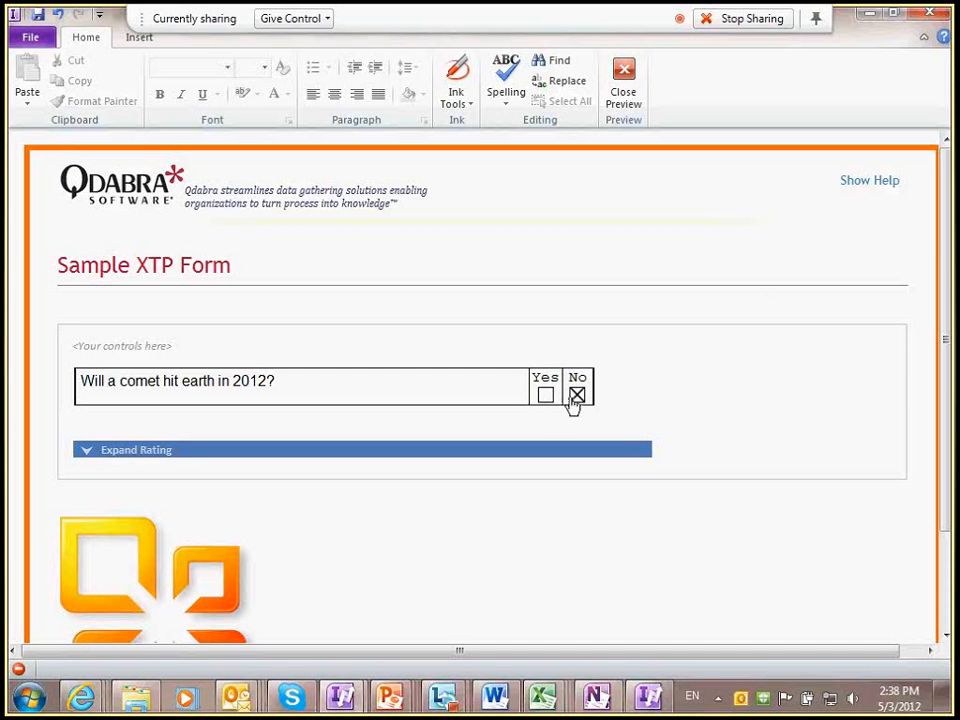
click(545, 396)
click(577, 396)
click(546, 397)
click(578, 400)
click(546, 398)
click(578, 400)
click(546, 395)
click(578, 396)
click(619, 89)
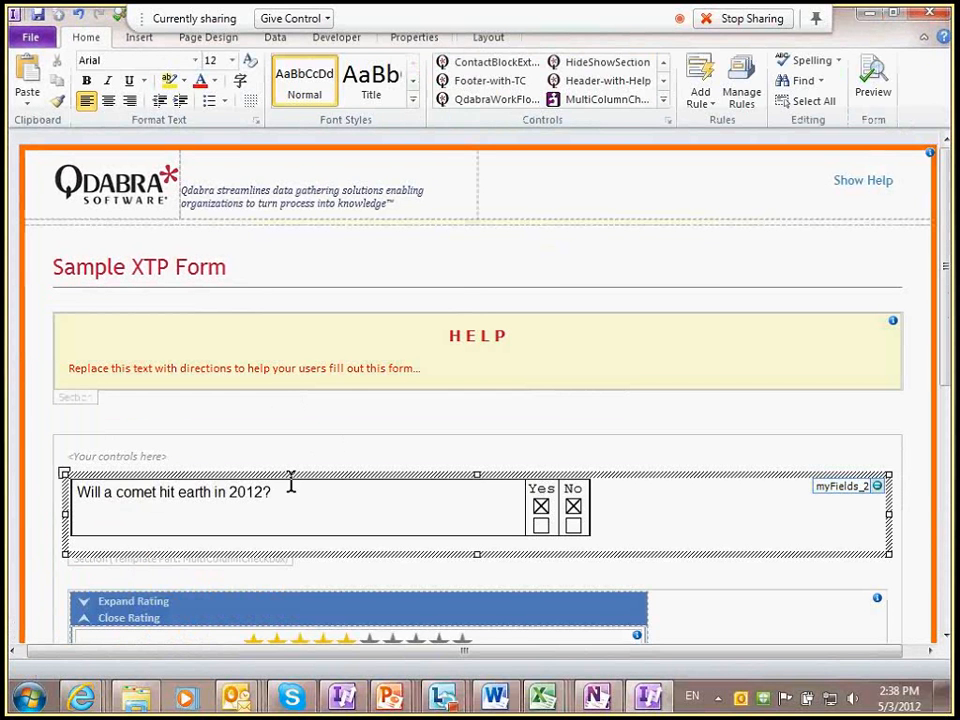
Step: Reword the question to 'Will InfoPath be around in 2040?' and test checking Yes in preview
triple_click(291, 486)
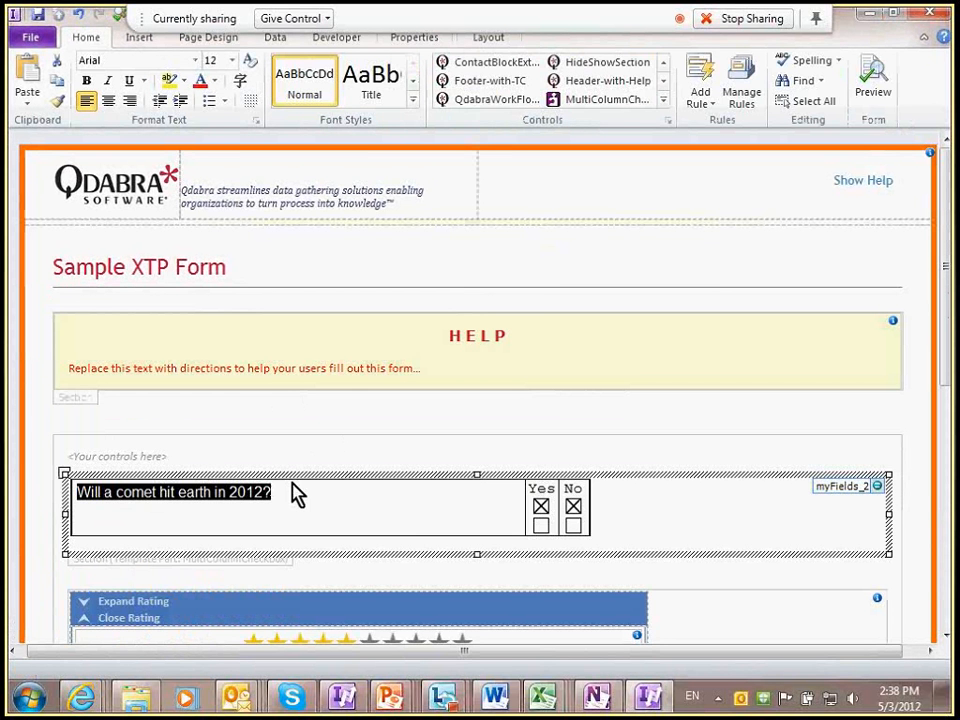
text(Will InfoP)
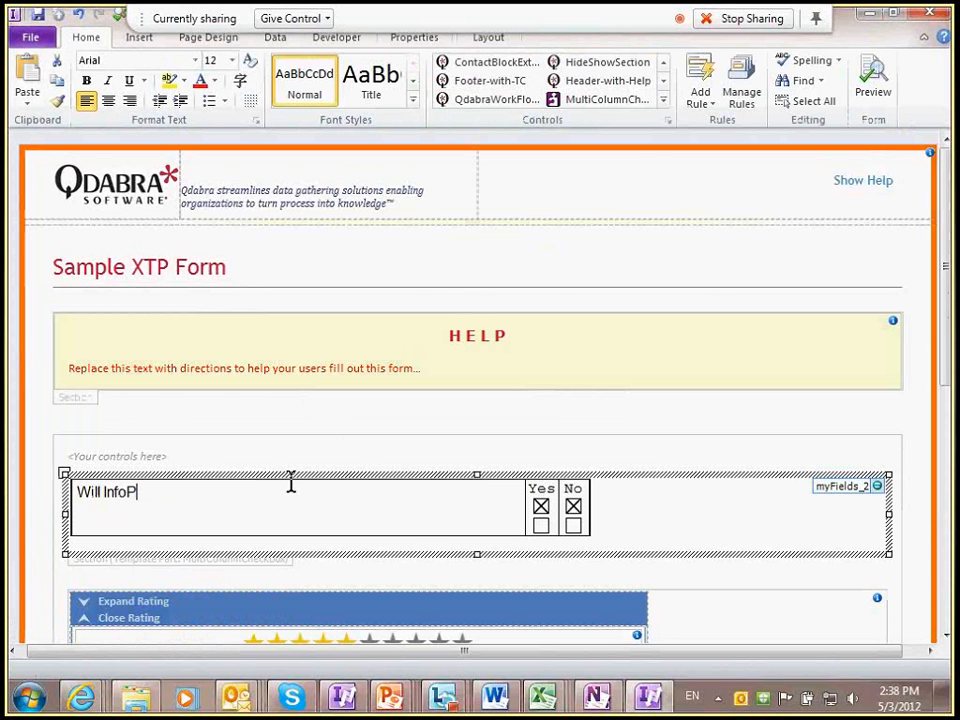
text(ath be around in 2040)
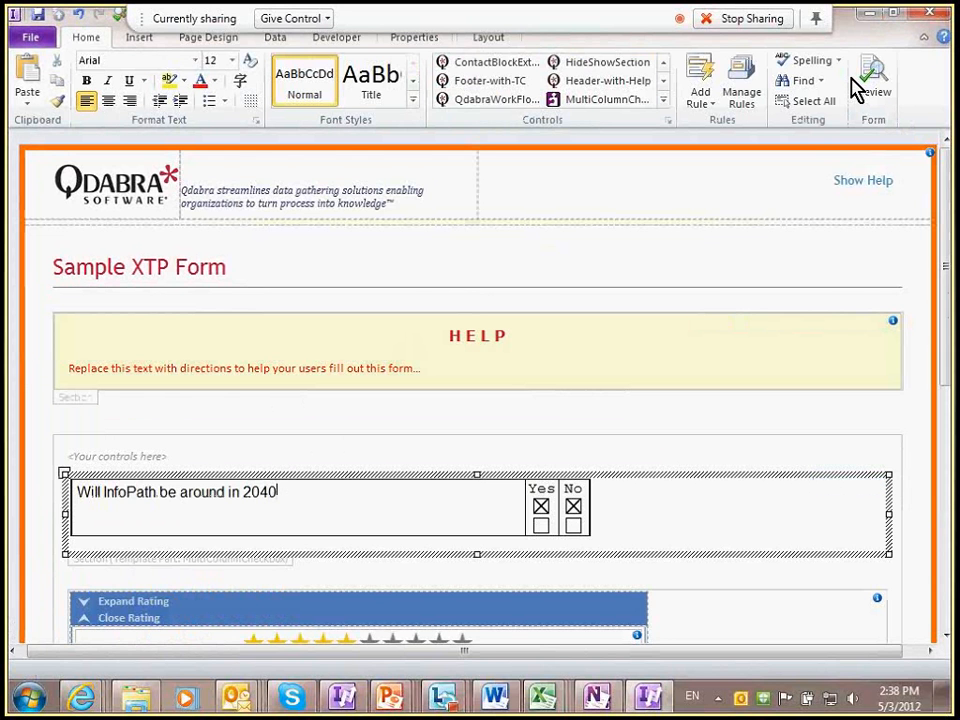
text(?)
click(868, 80)
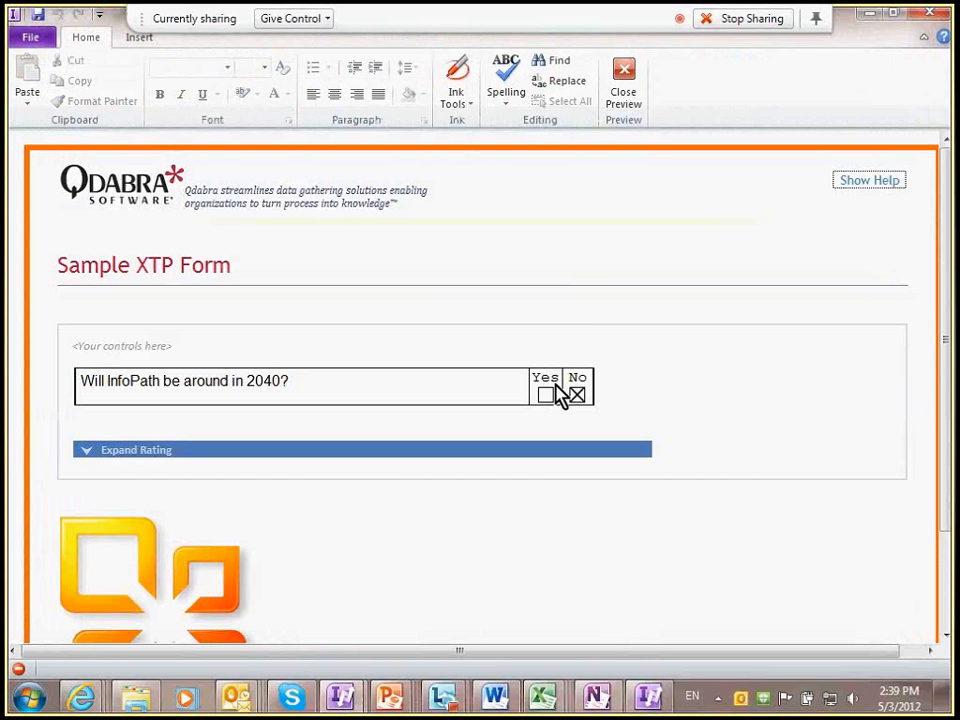
click(546, 393)
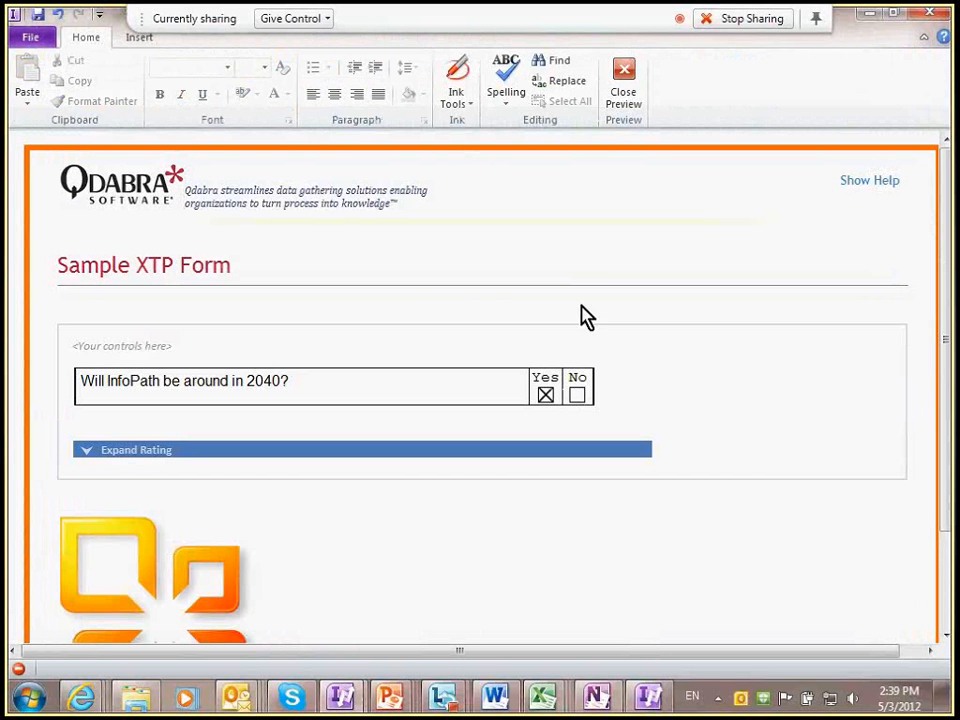
click(634, 98)
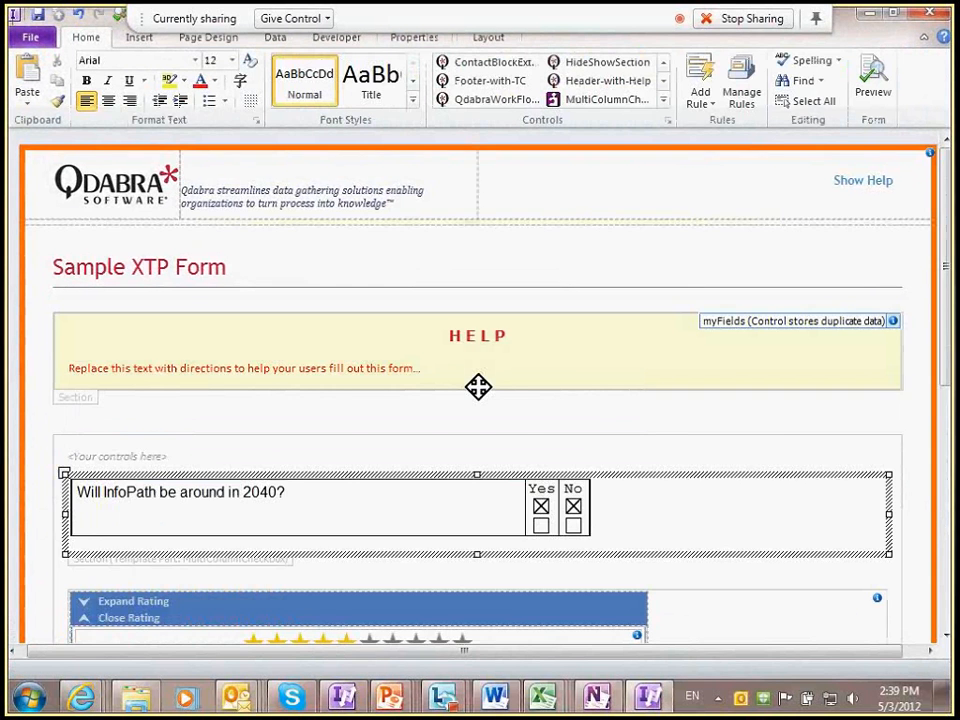
Step: Insert a blank line under the <Your controls here> placeholder and expand the Controls gallery
scroll(478, 386, down, 3)
scroll(609, 437, down, 2)
click(714, 482)
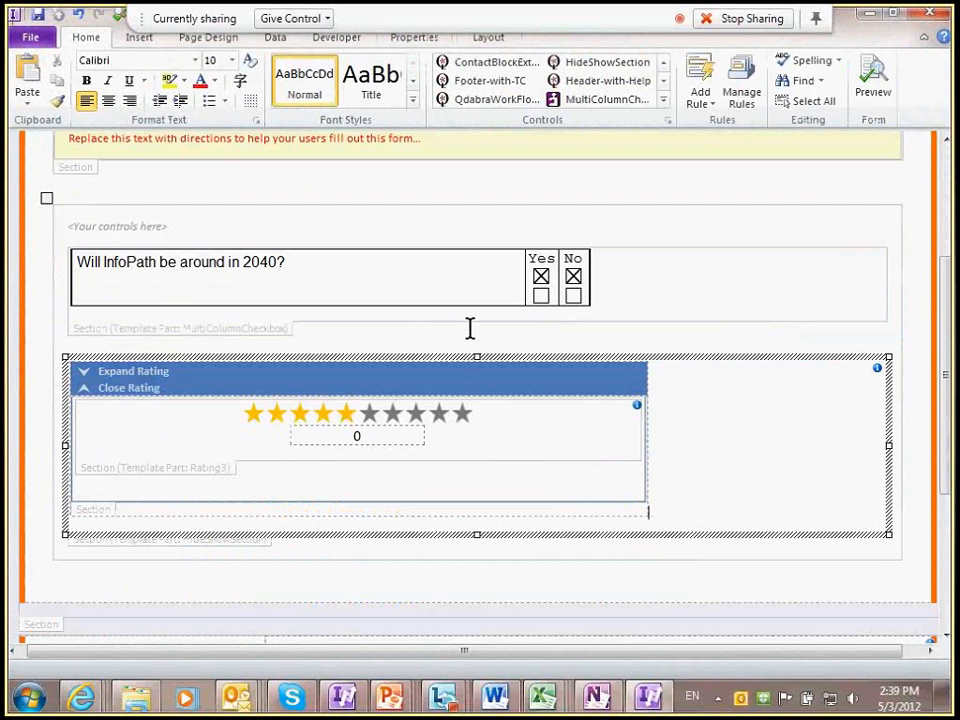
scroll(210, 381, up, 3)
click(210, 381)
key(Return)
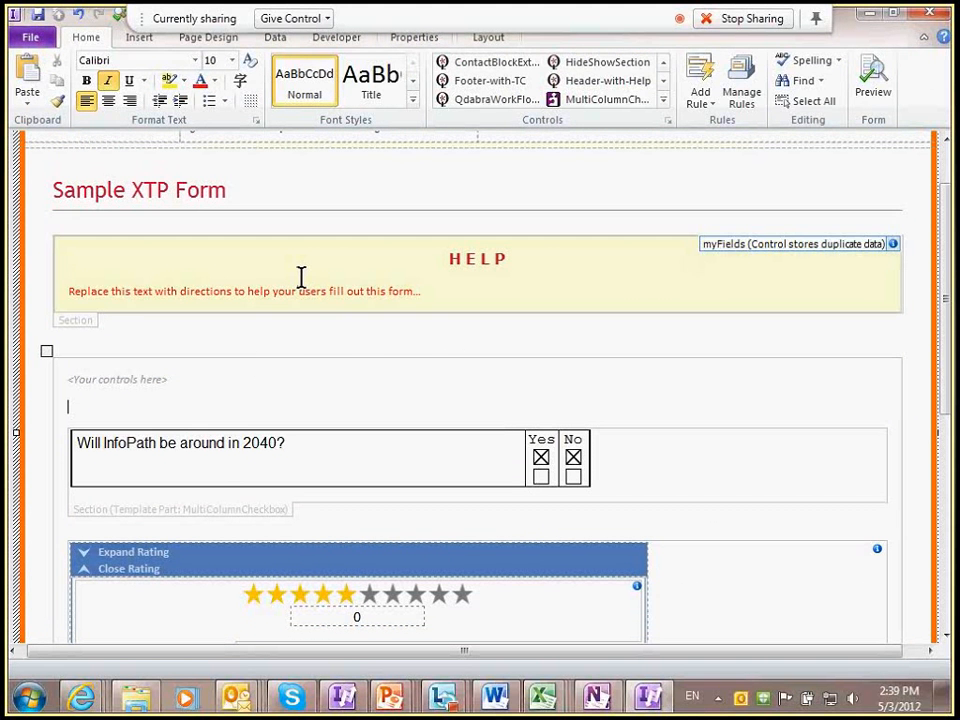
click(663, 100)
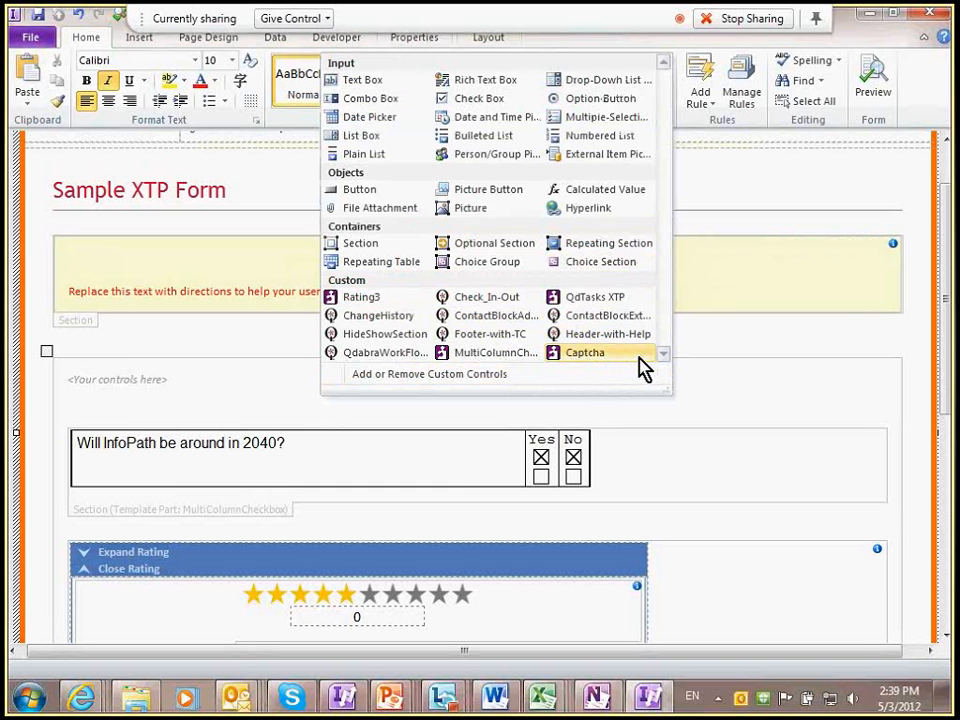
Step: Add ADUserInfo.xtp as a template part through Add or Remove Custom Controls
click(421, 374)
click(615, 304)
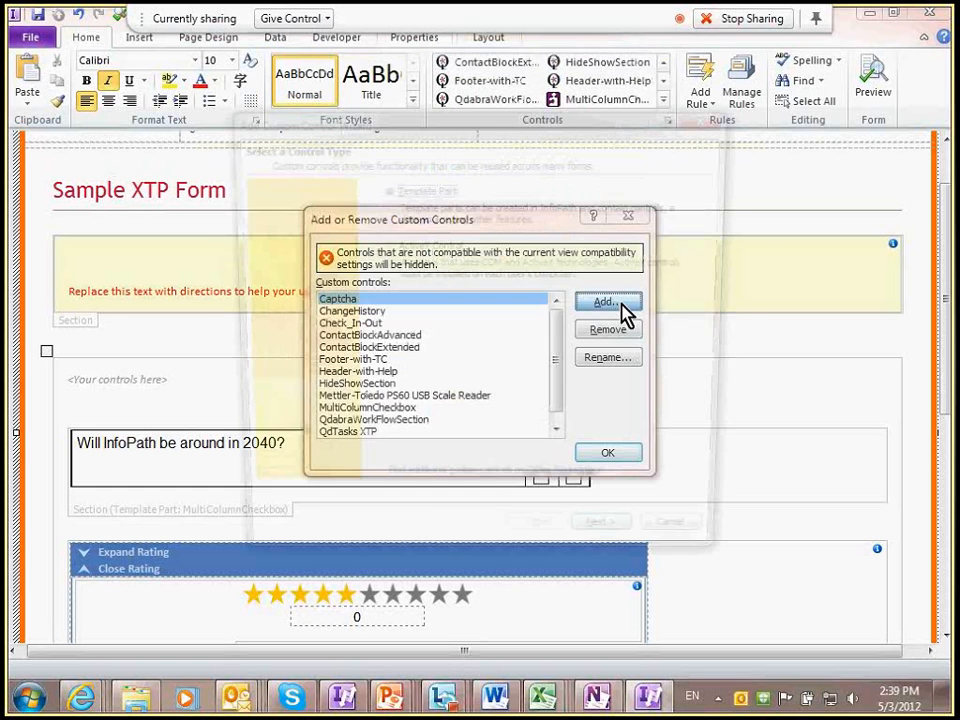
click(615, 548)
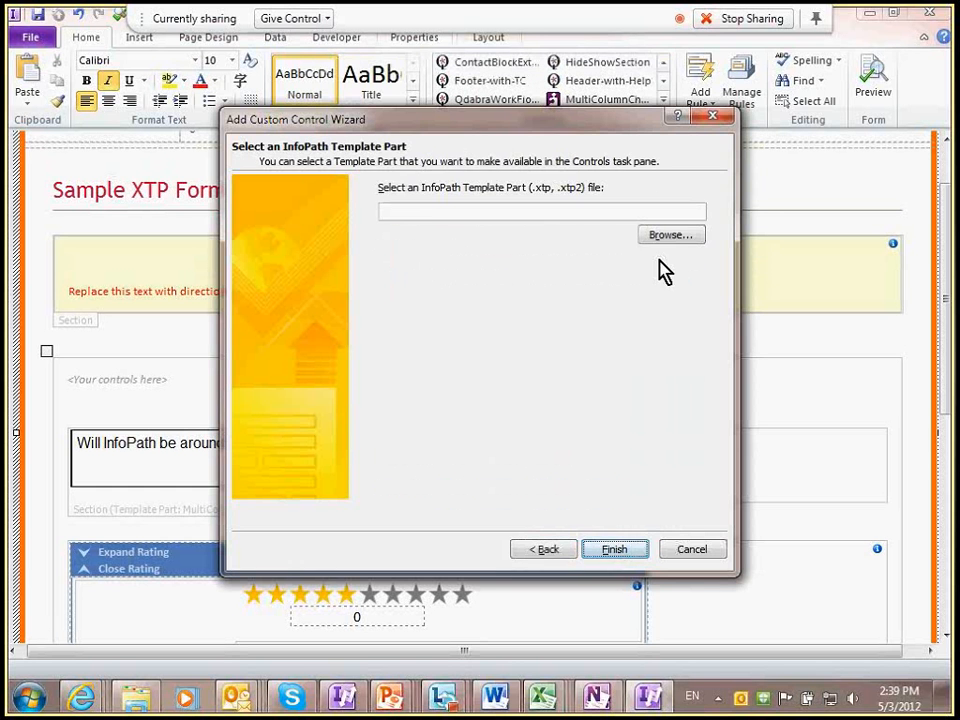
click(675, 232)
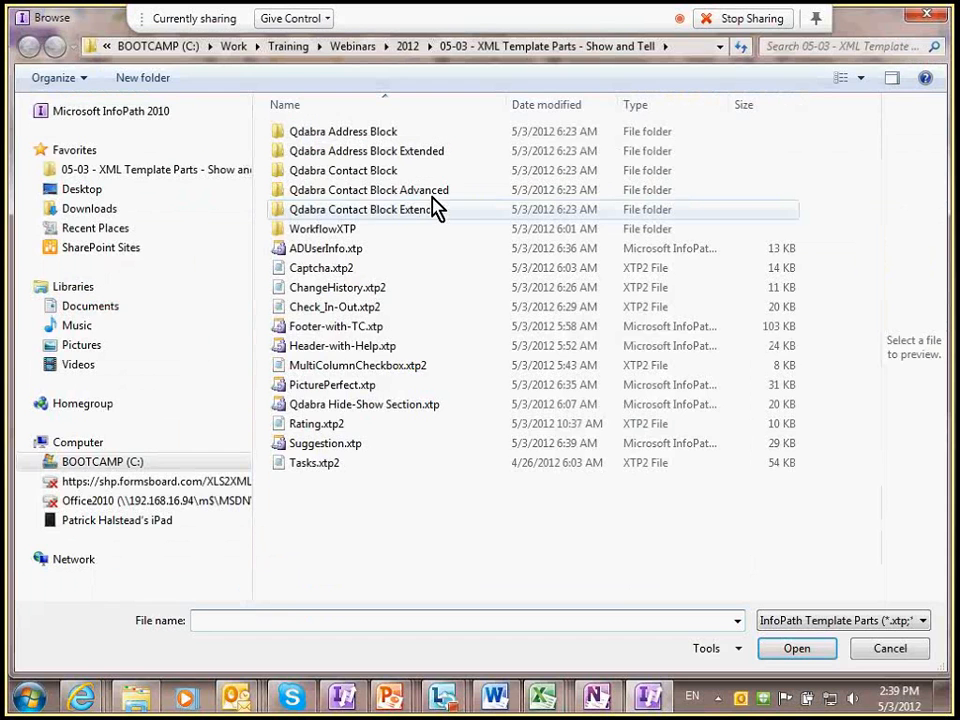
double_click(337, 249)
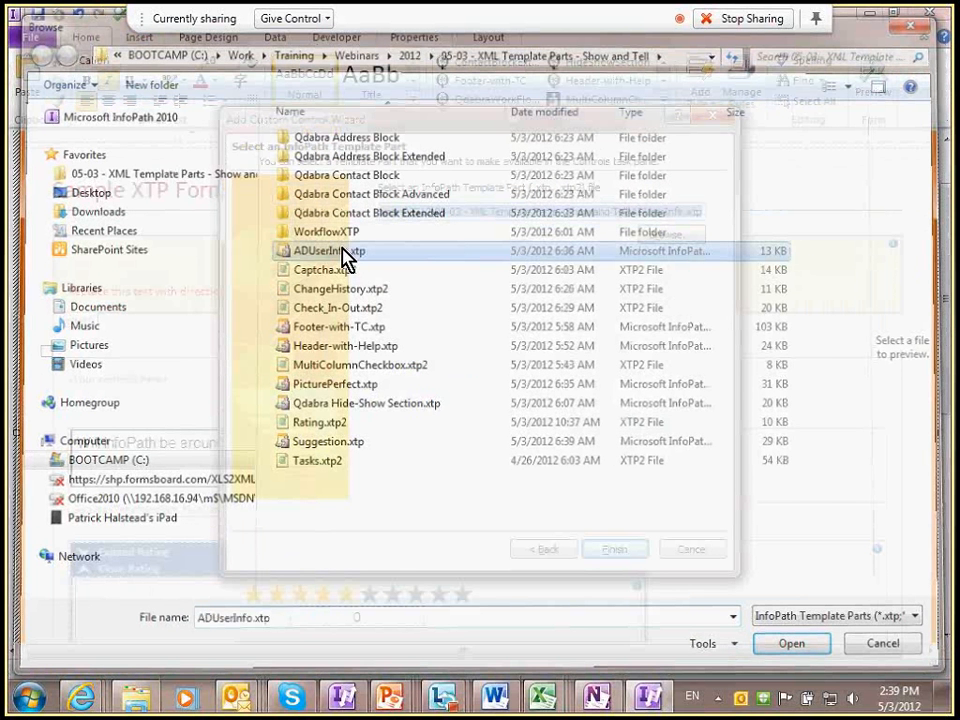
click(614, 549)
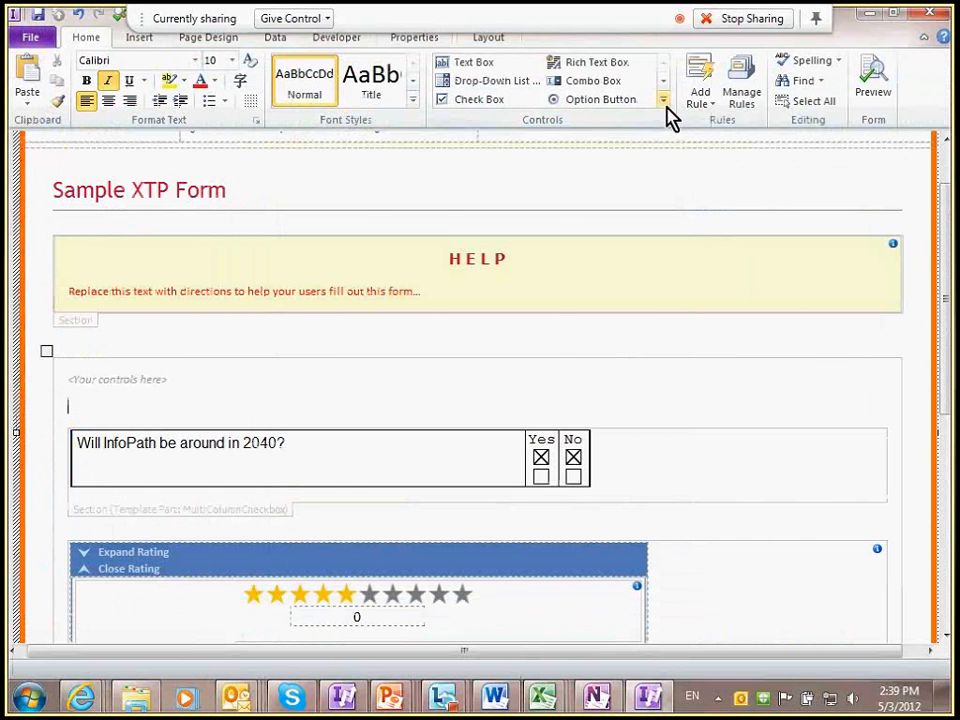
click(664, 104)
Step: Insert the ADUserInfo part into the form and bring the XML Template Parts Explorer window into view
click(403, 370)
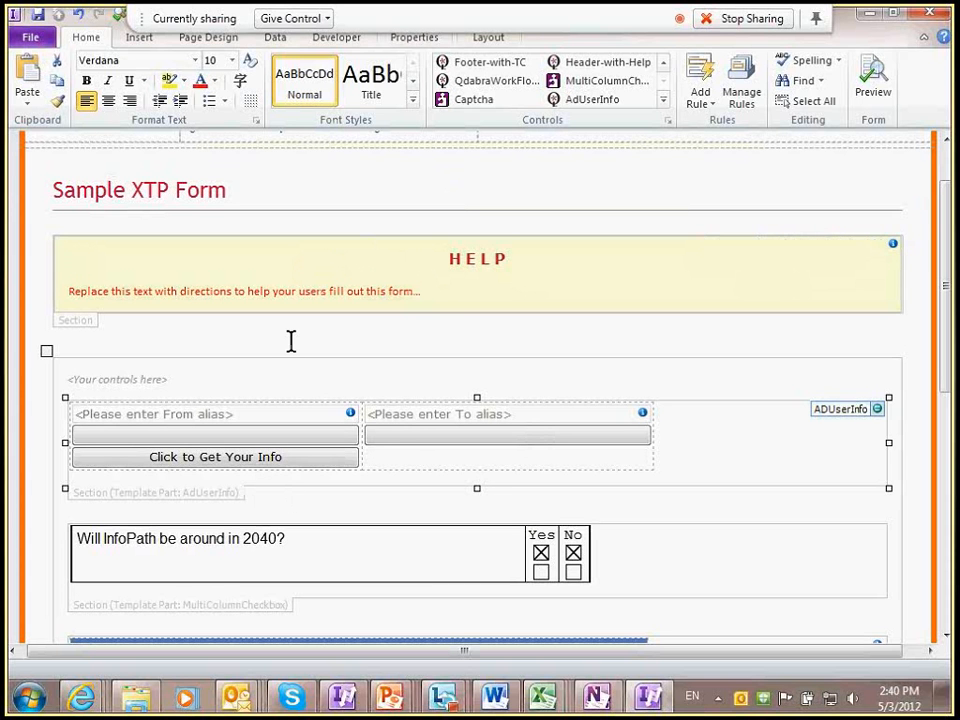
key(alt+Tab)
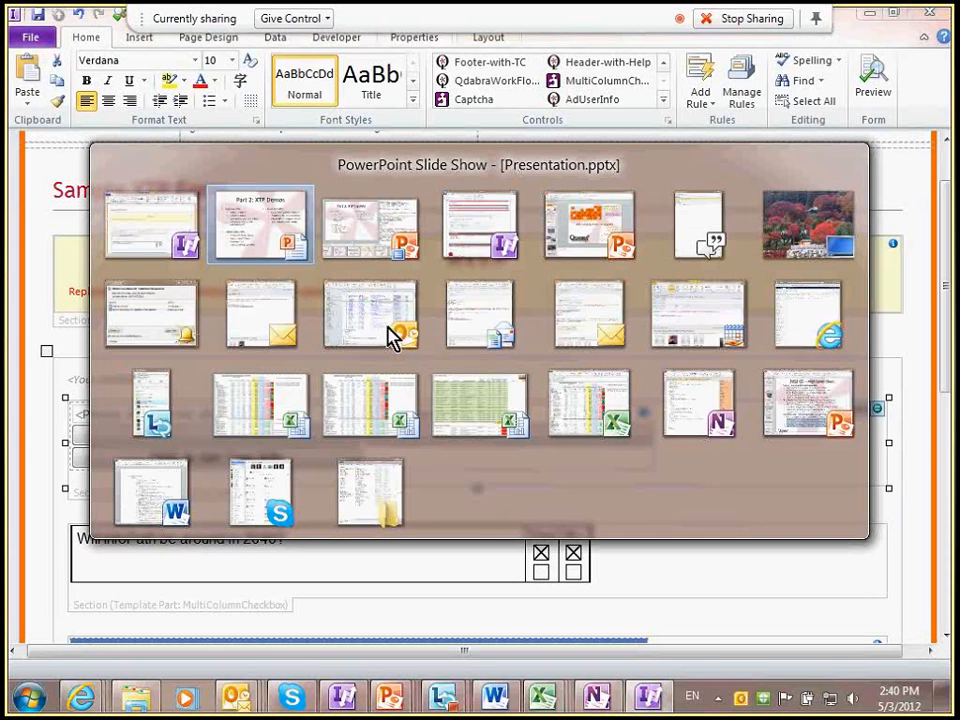
key(alt+Tab)
key(alt+Tab)
key(alt+Tab)
key(alt+Tab)
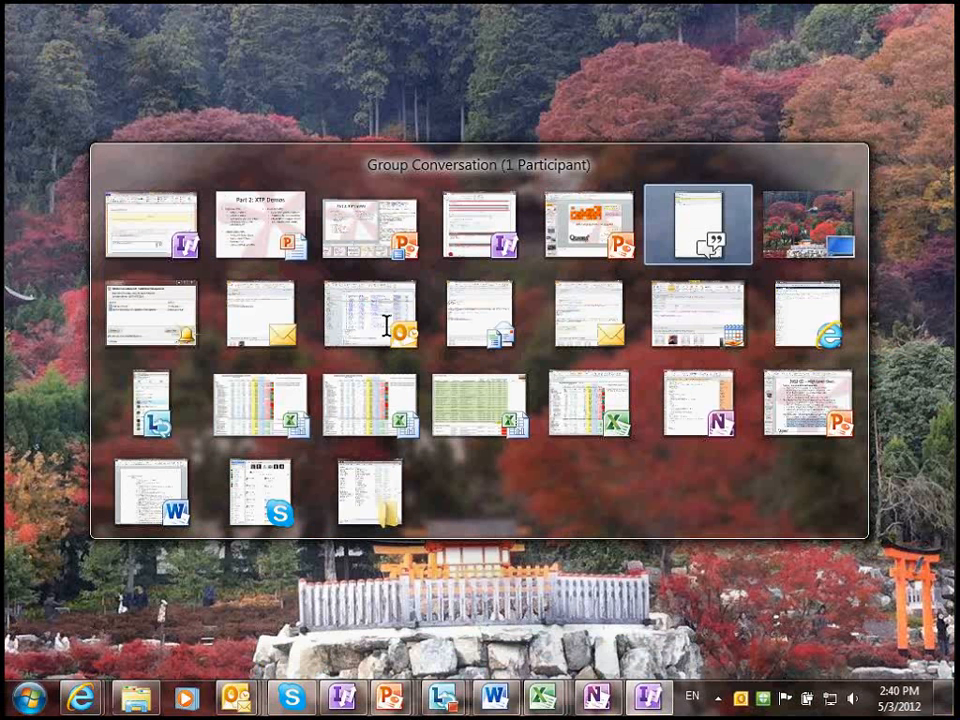
key(alt+shift+Tab)
key(alt+shift+Tab)
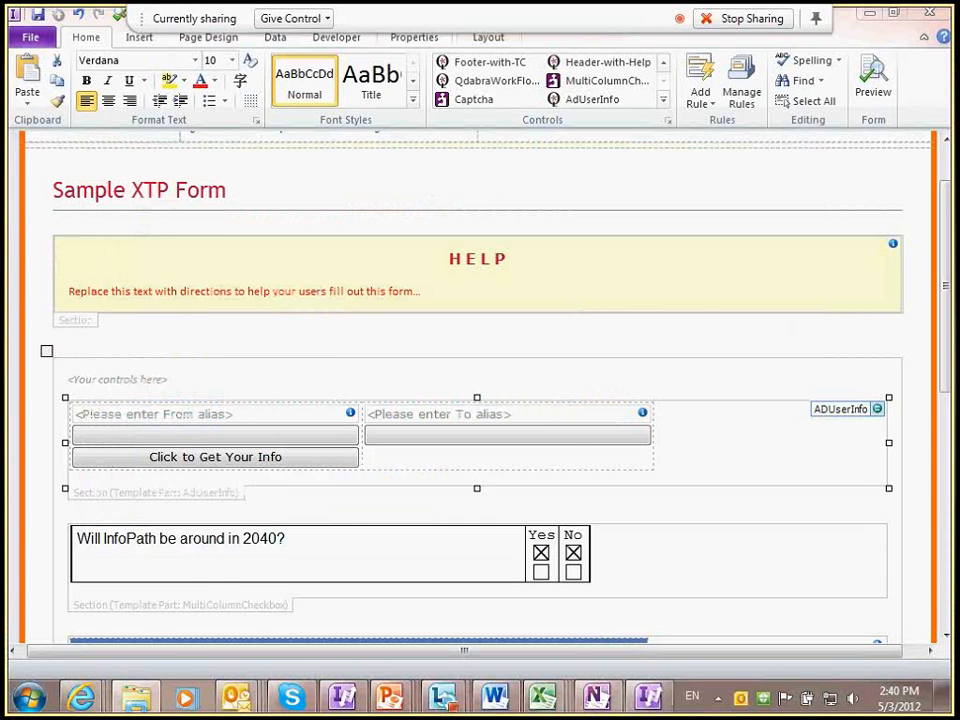
drag(8, 10, 420, 47)
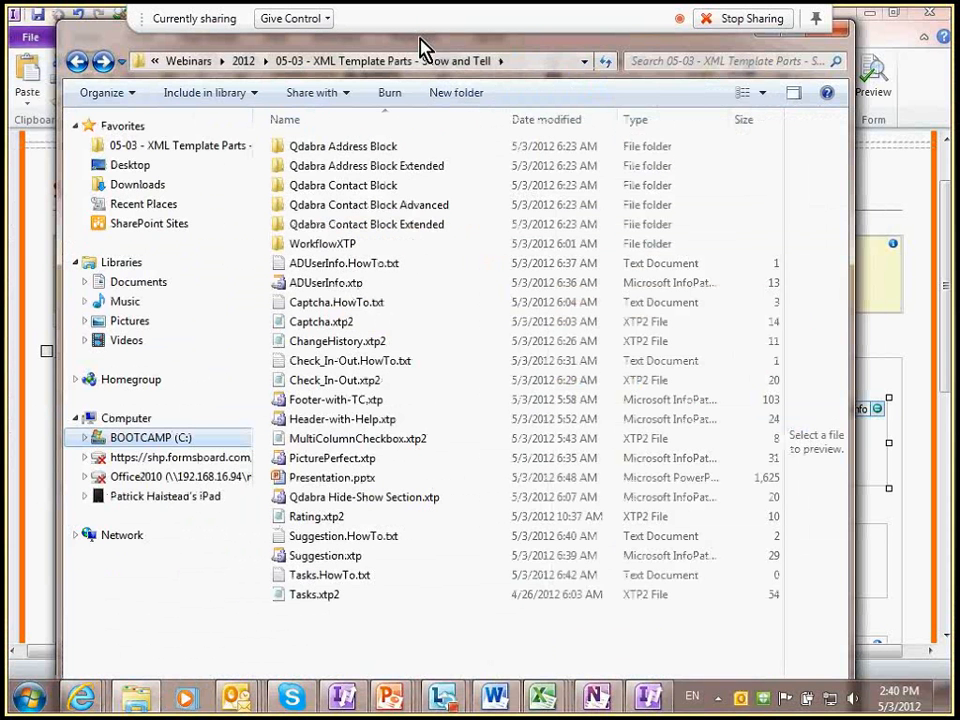
Step: Open ADUserInfo.HowTo.txt in Notepad and highlight the web service URL format
double_click(394, 261)
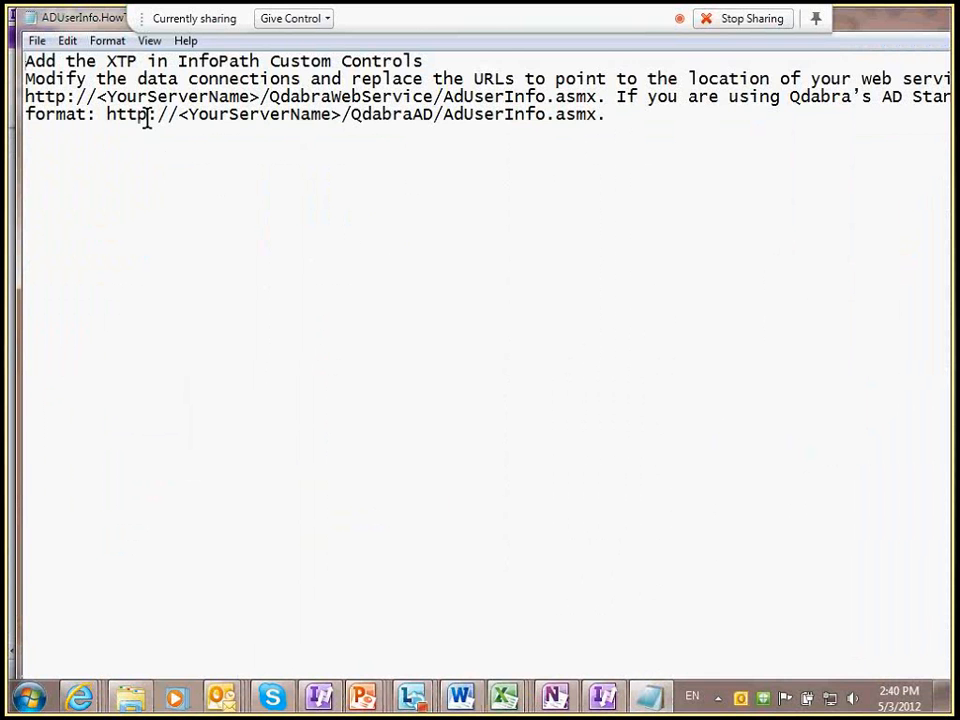
drag(270, 98, 108, 115)
click(150, 184)
key(alt+Tab)
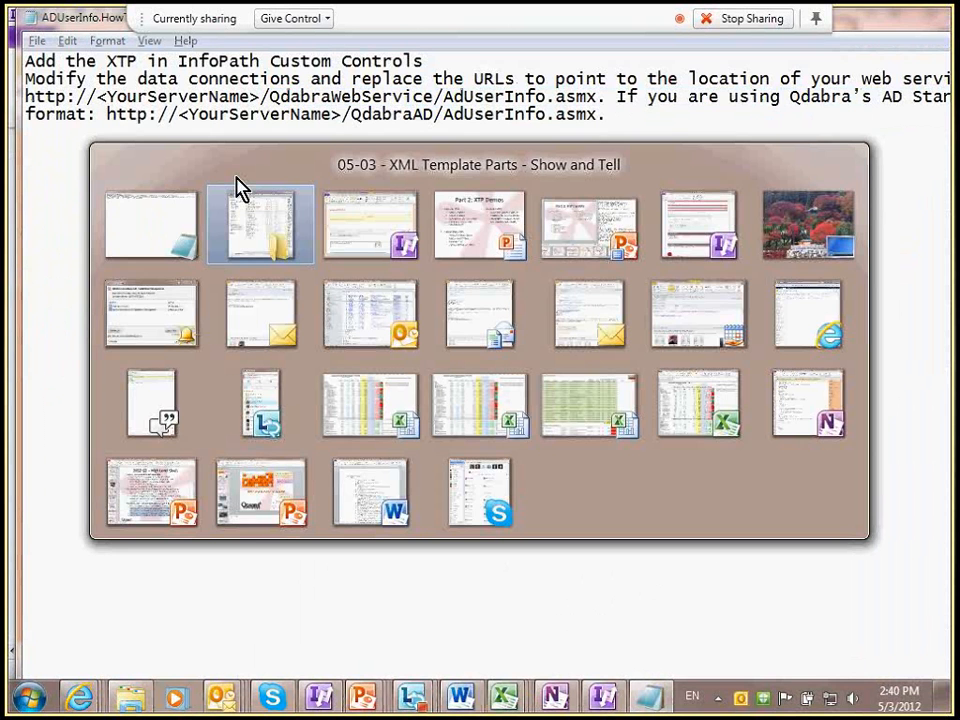
key(alt+Tab)
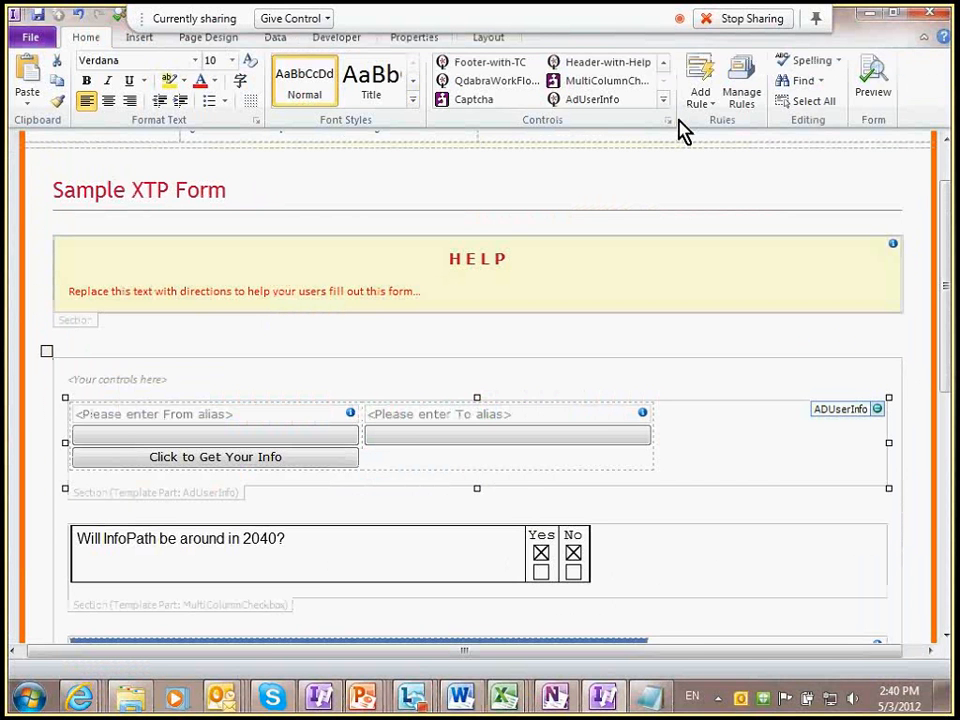
click(275, 37)
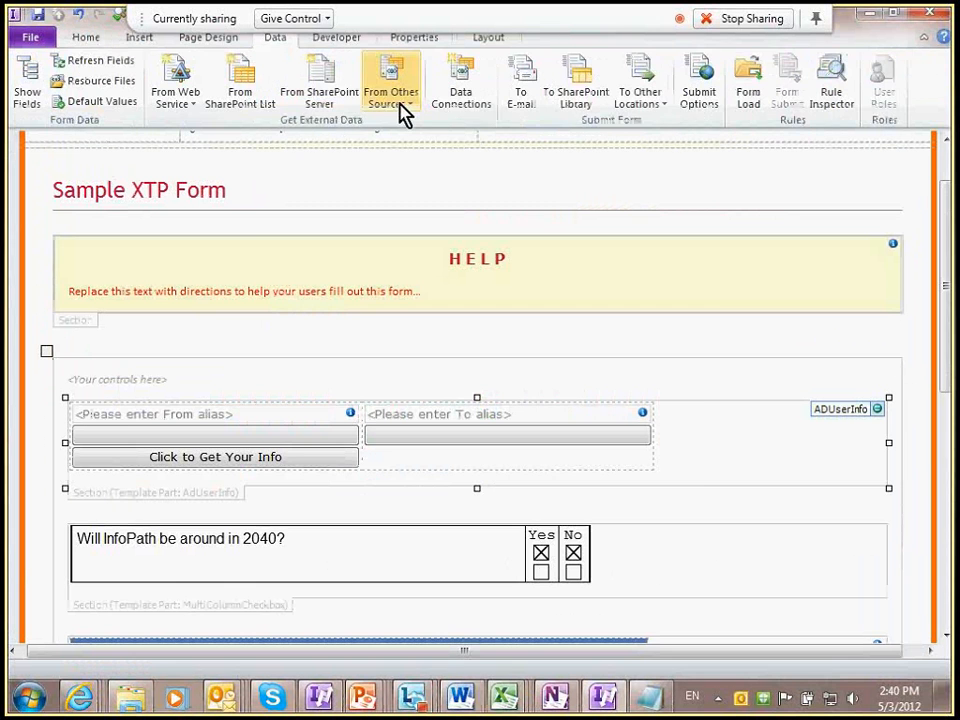
click(461, 100)
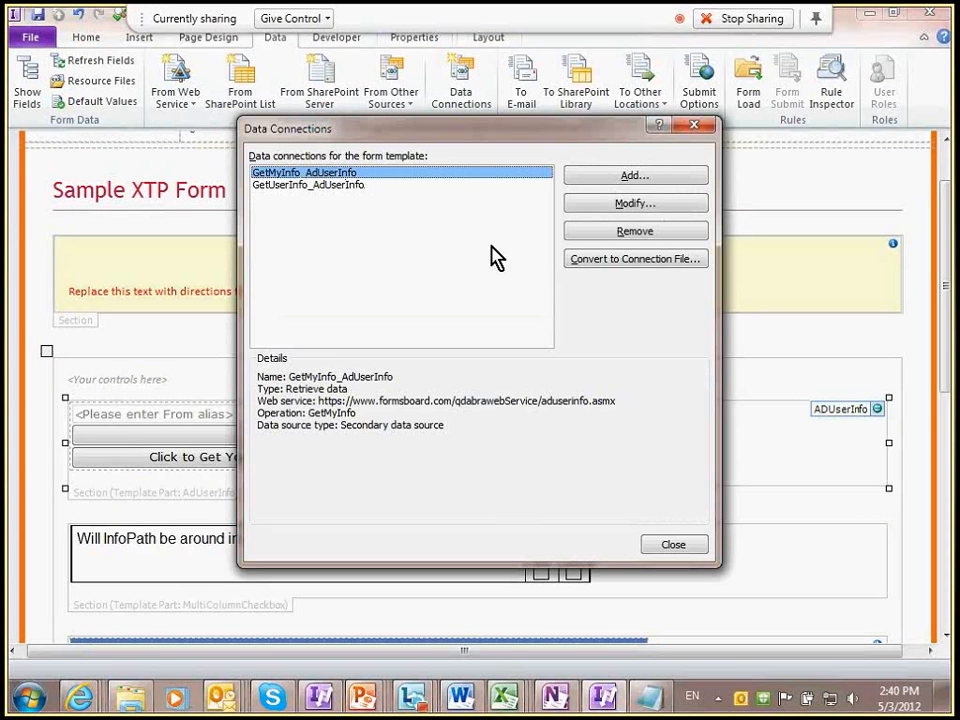
click(622, 206)
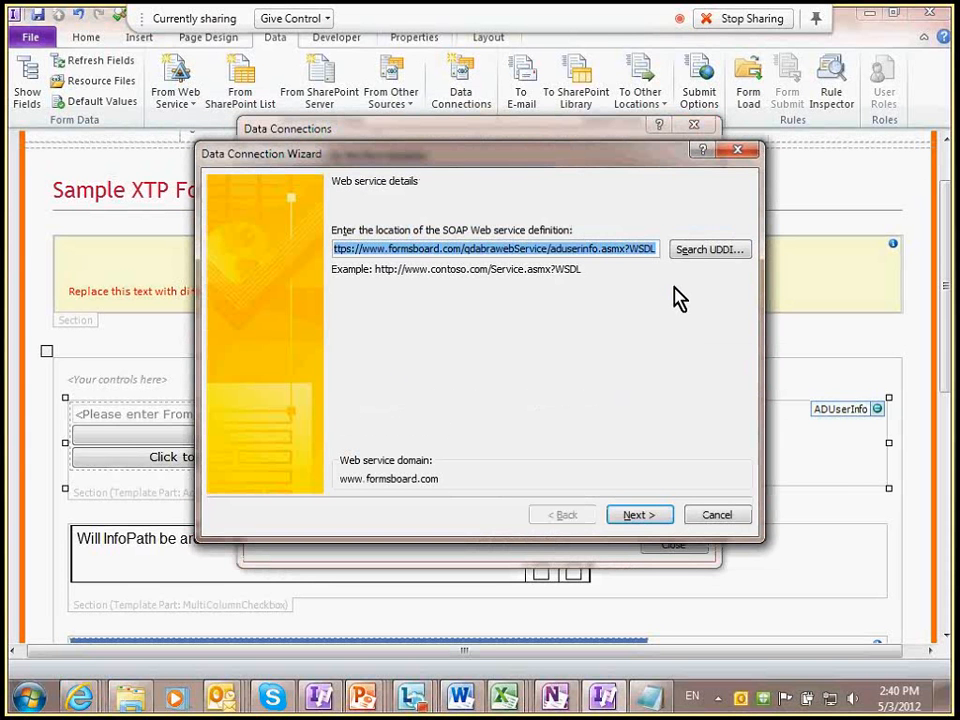
click(367, 252)
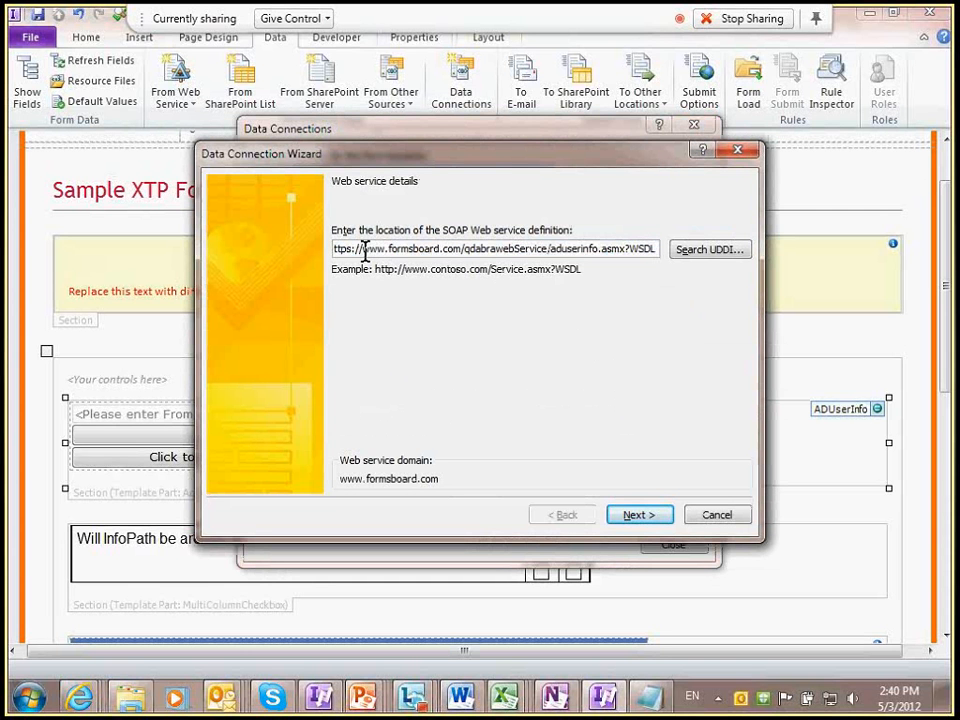
double_click(367, 250)
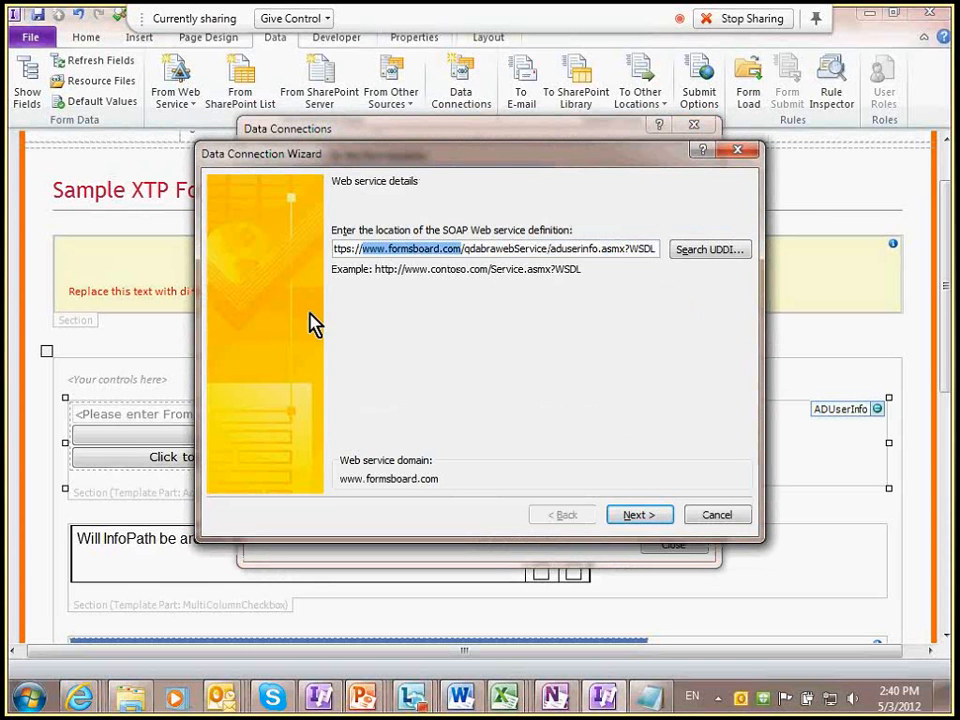
double_click(505, 249)
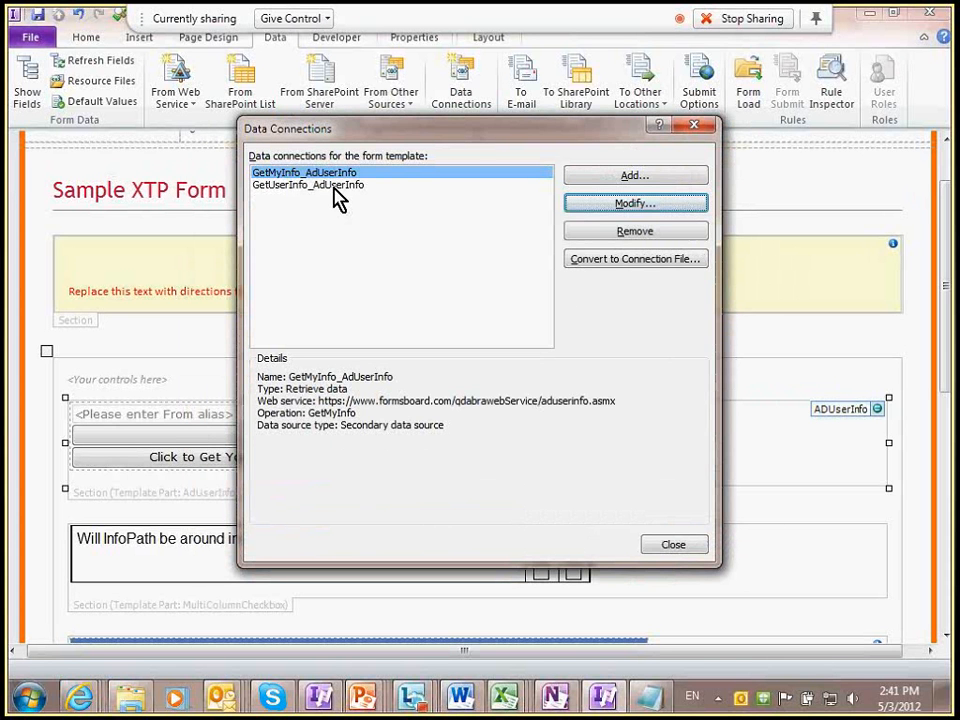
click(340, 186)
click(600, 205)
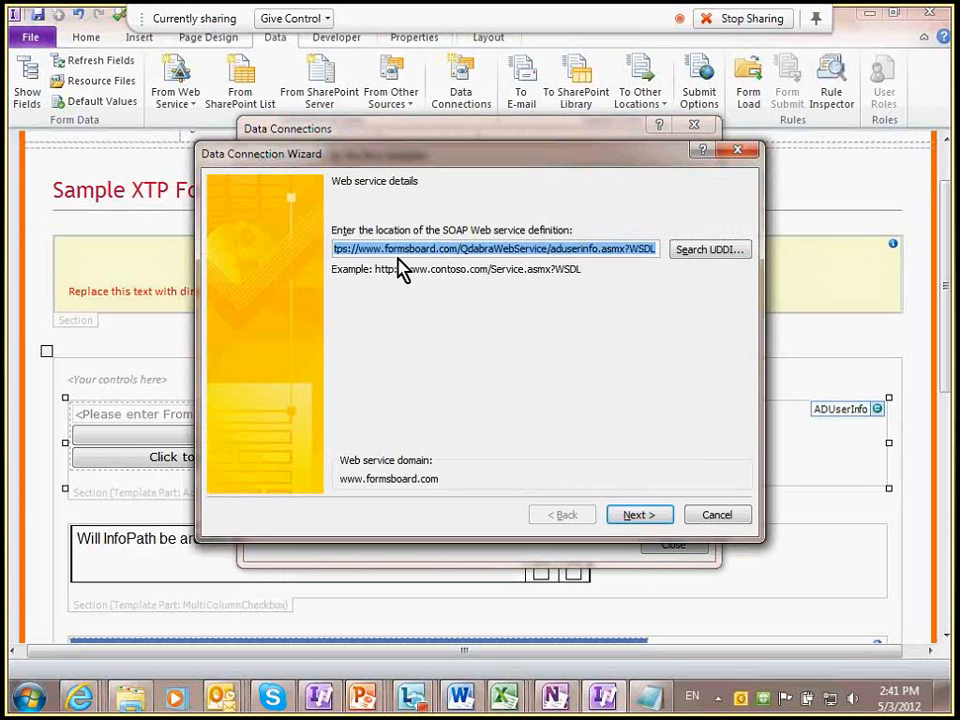
drag(358, 248, 457, 249)
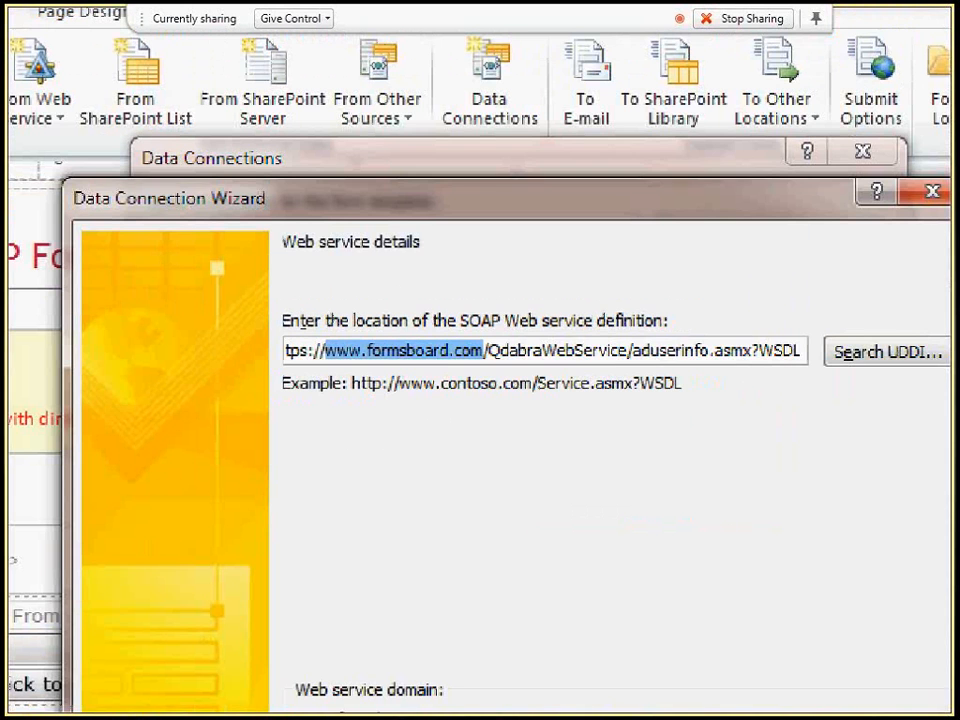
click(703, 515)
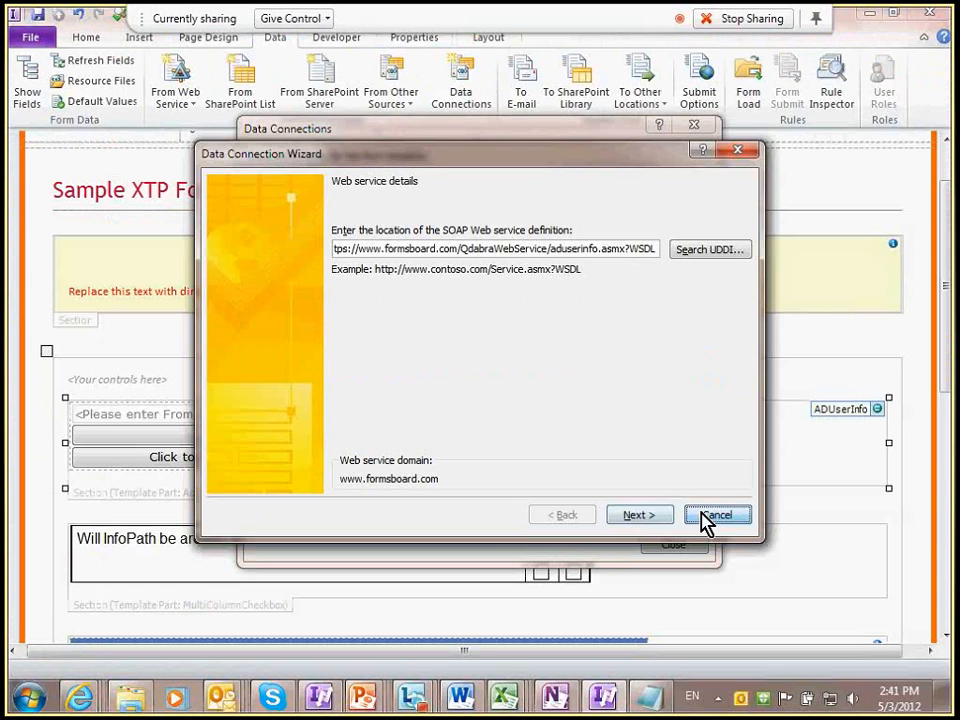
click(705, 517)
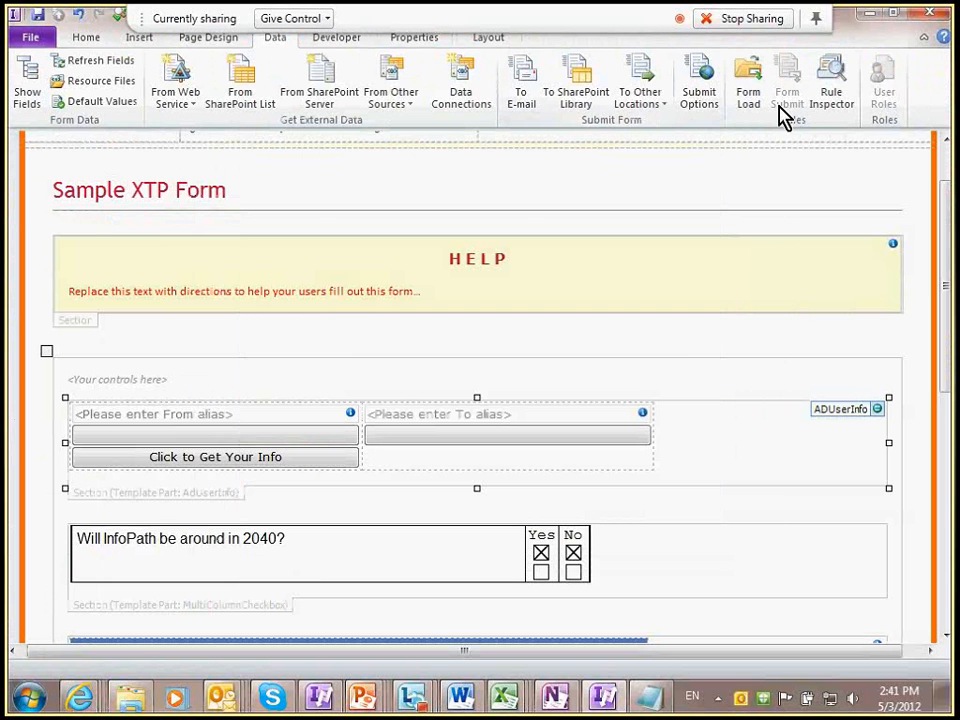
click(139, 37)
Step: Preview the form and fetch the current user's info, allowing the data connection
click(92, 37)
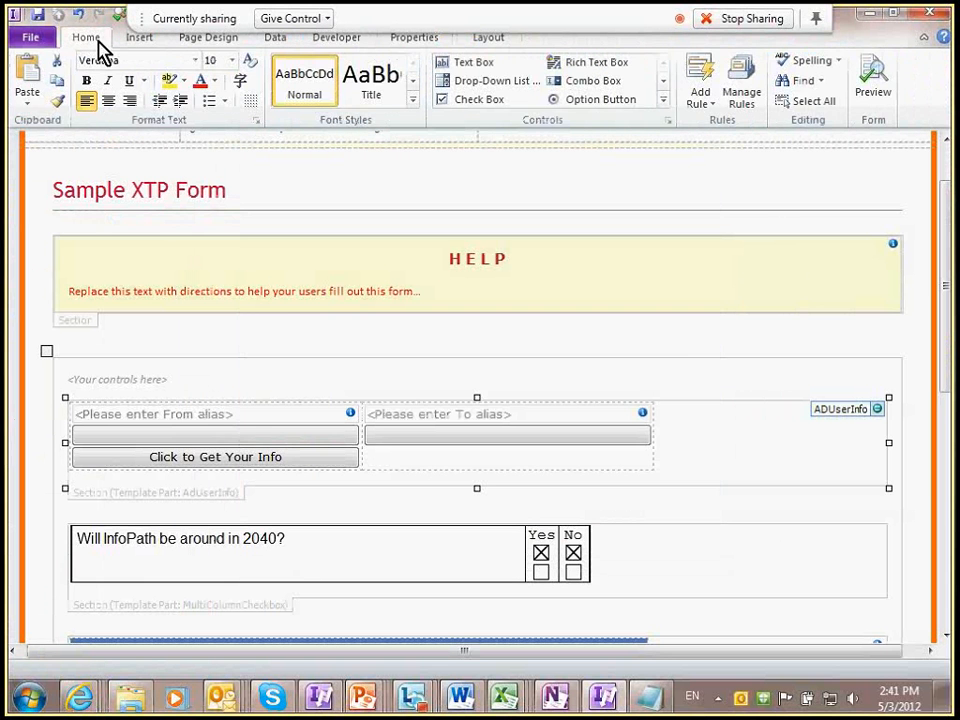
click(875, 100)
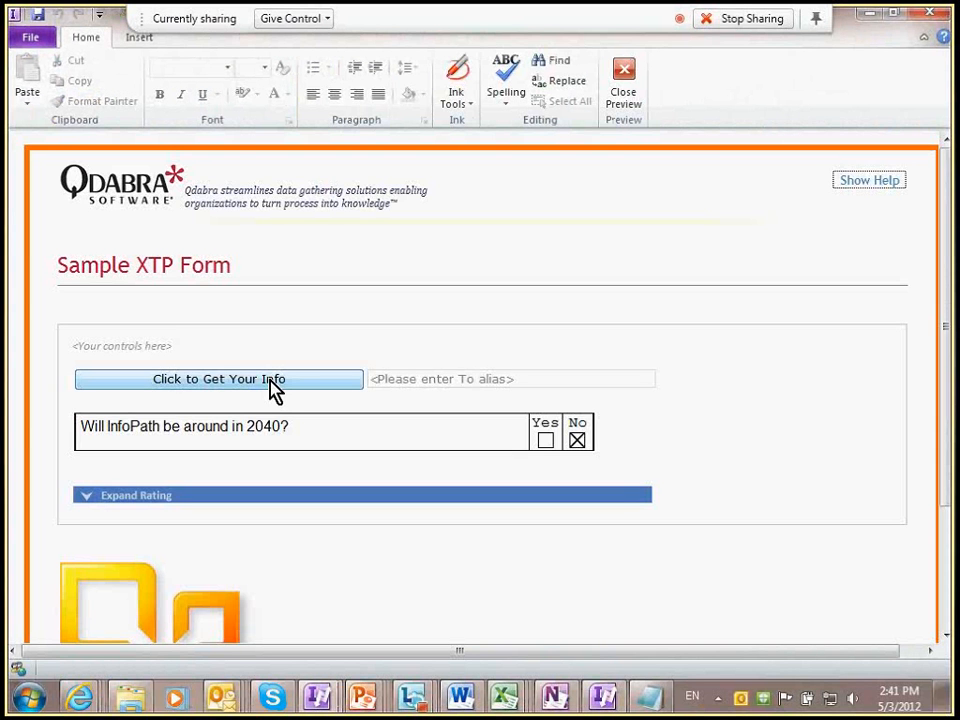
click(270, 381)
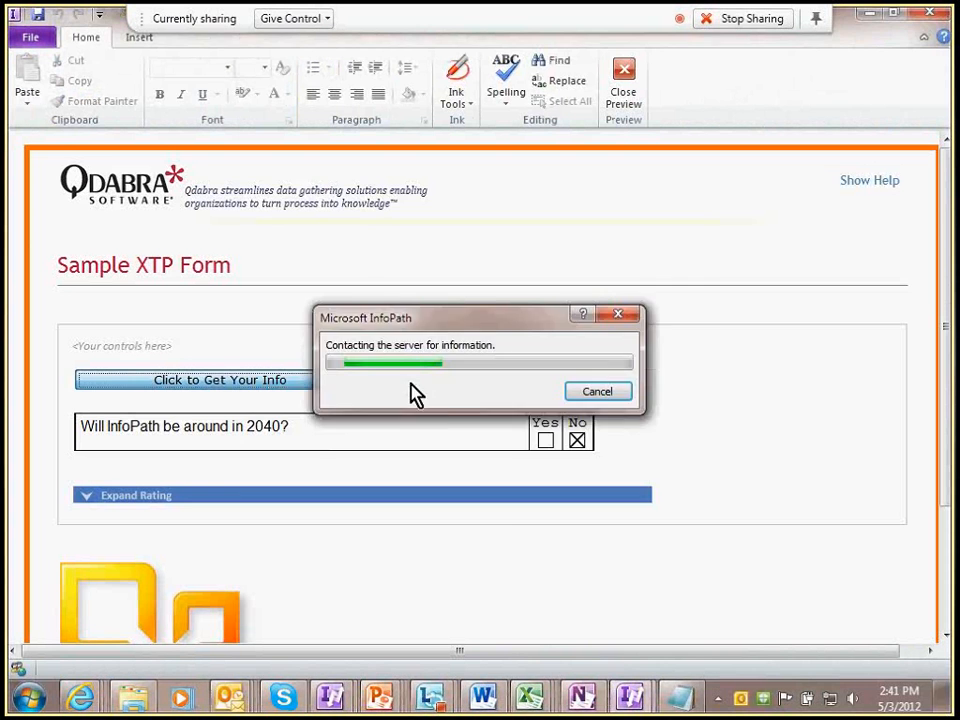
click(580, 466)
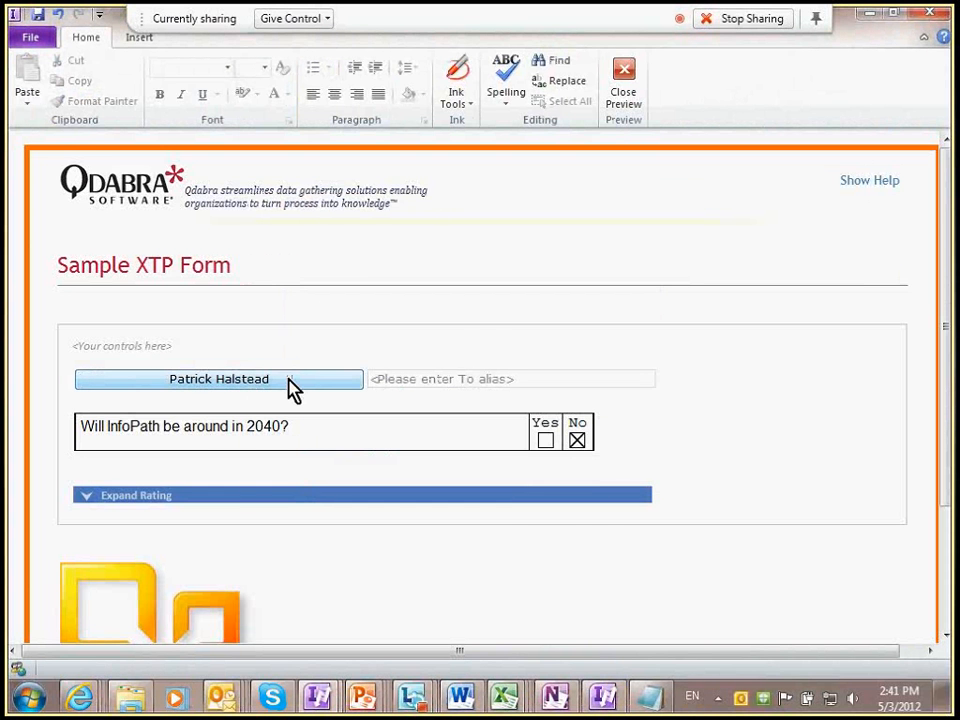
Step: Look up domain\alias usernames in the To alias box and inspect the GetUserInfo_AdUserInfo error details
click(478, 384)
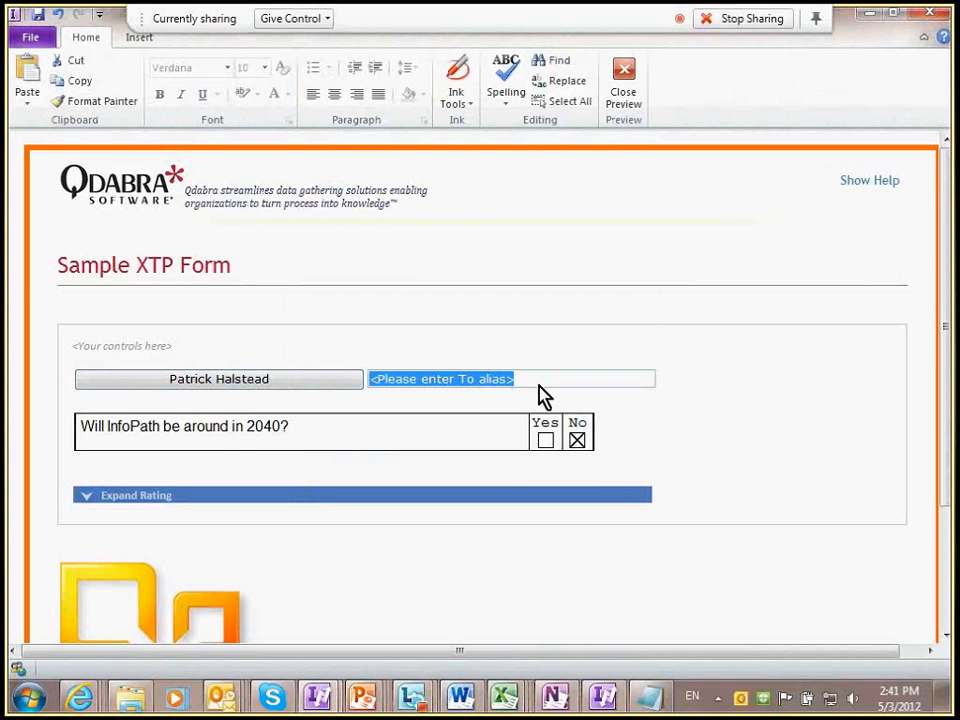
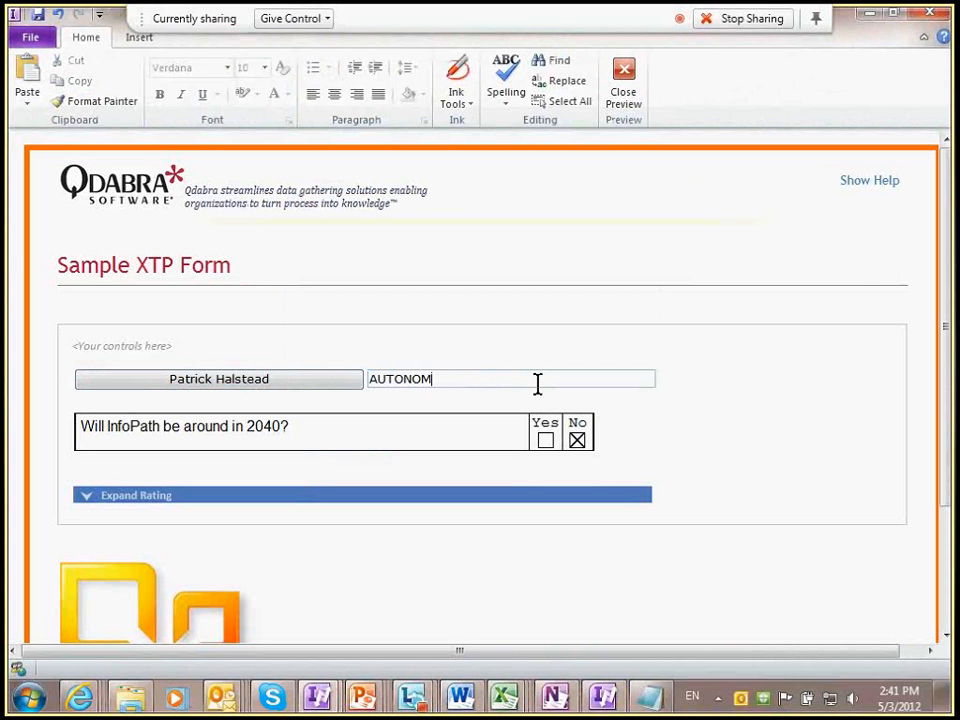
key(Tab)
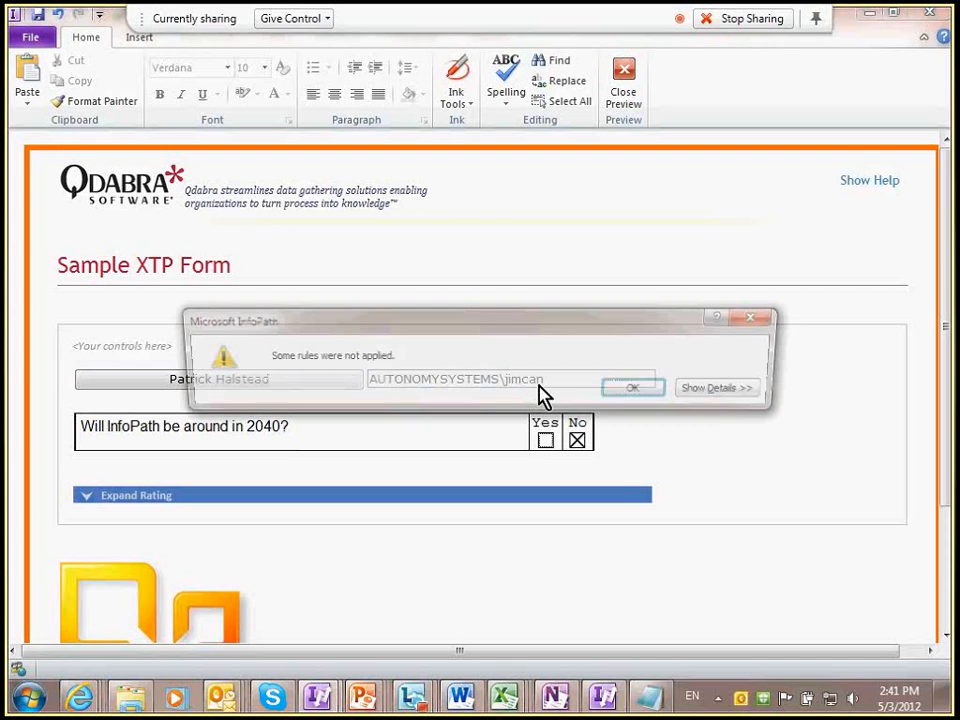
click(640, 390)
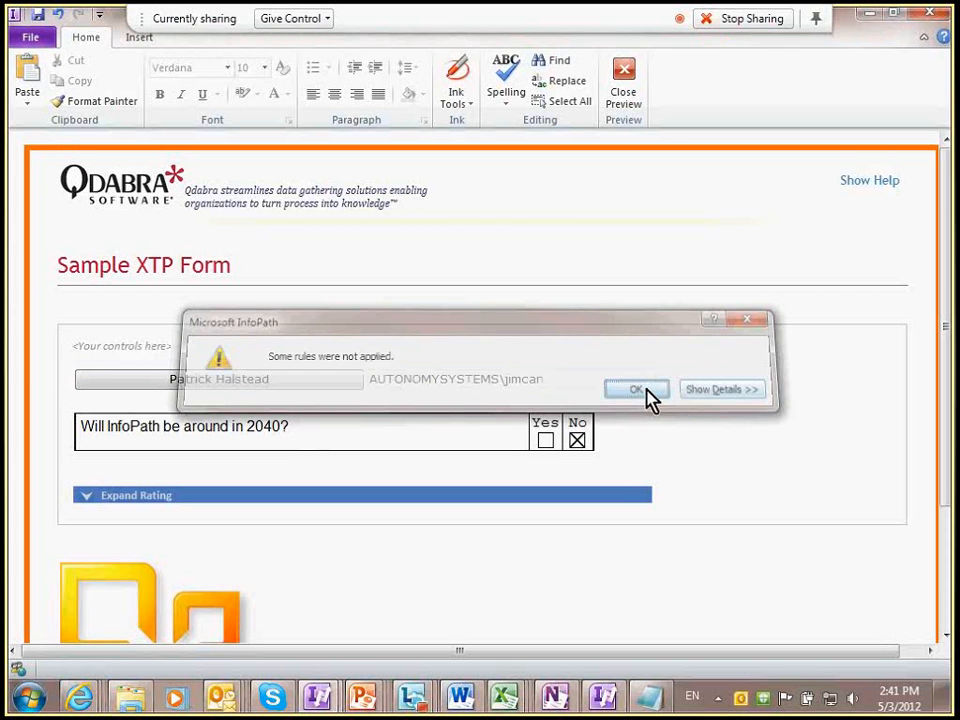
drag(568, 380, 350, 382)
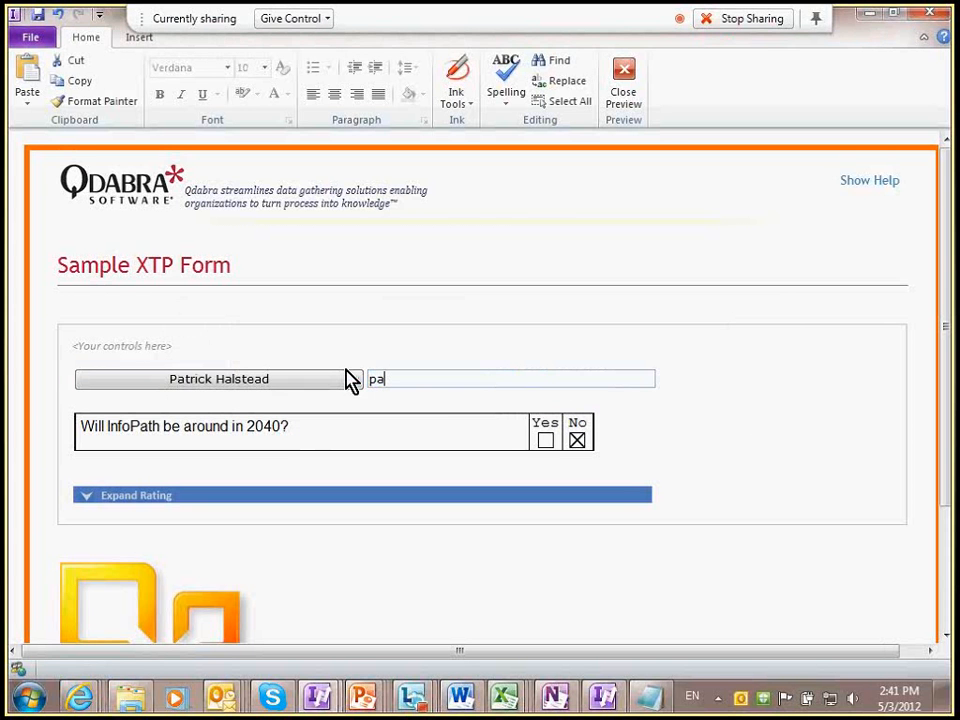
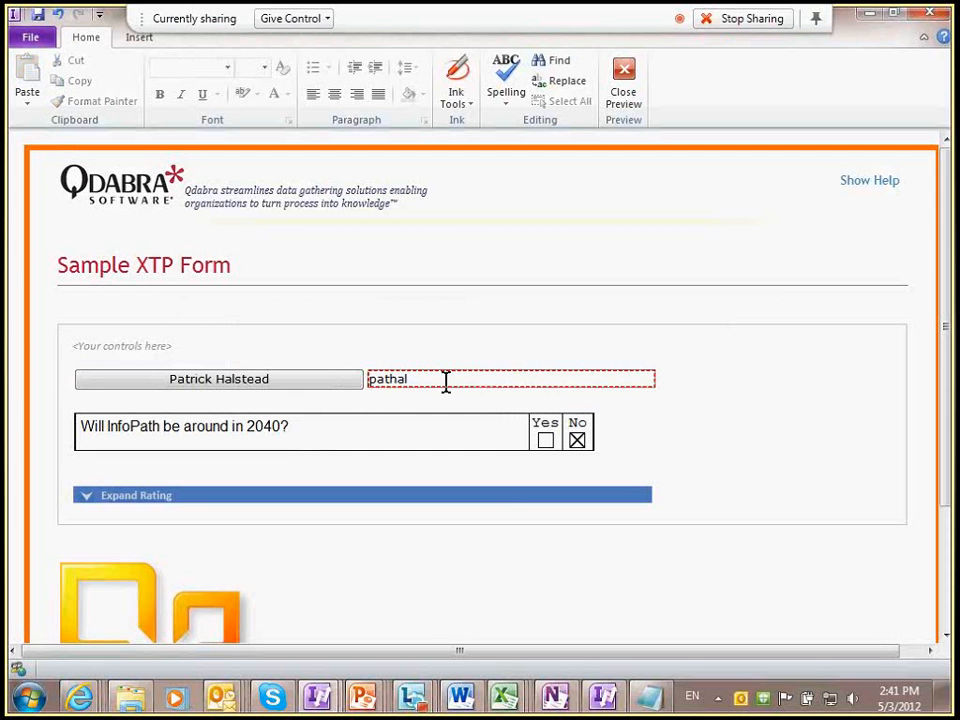
drag(446, 381, 336, 379)
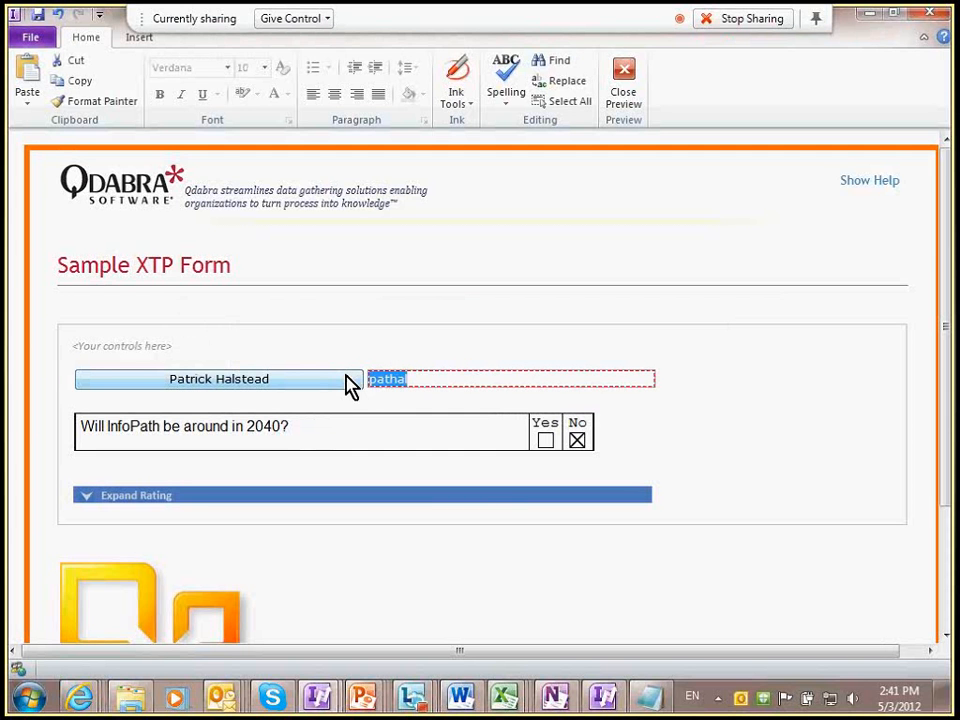
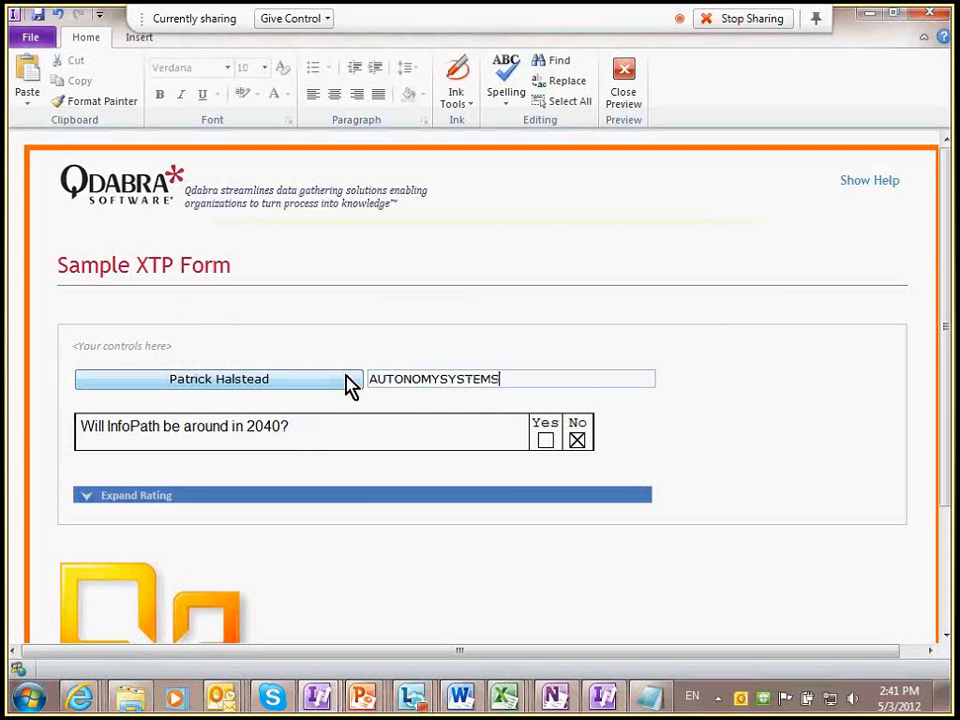
key(Tab)
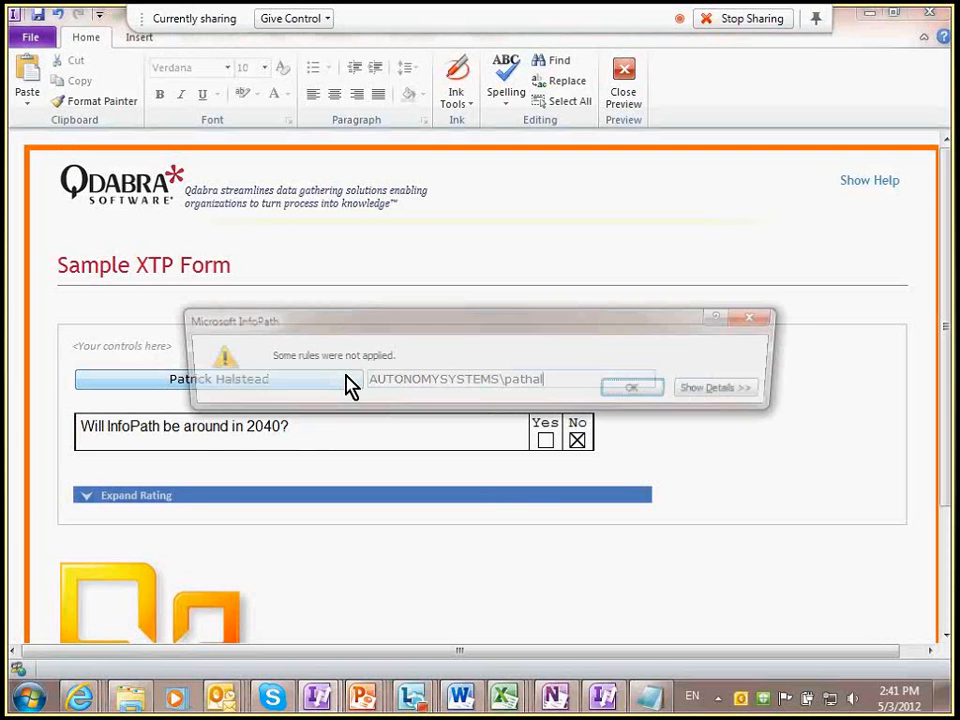
click(727, 390)
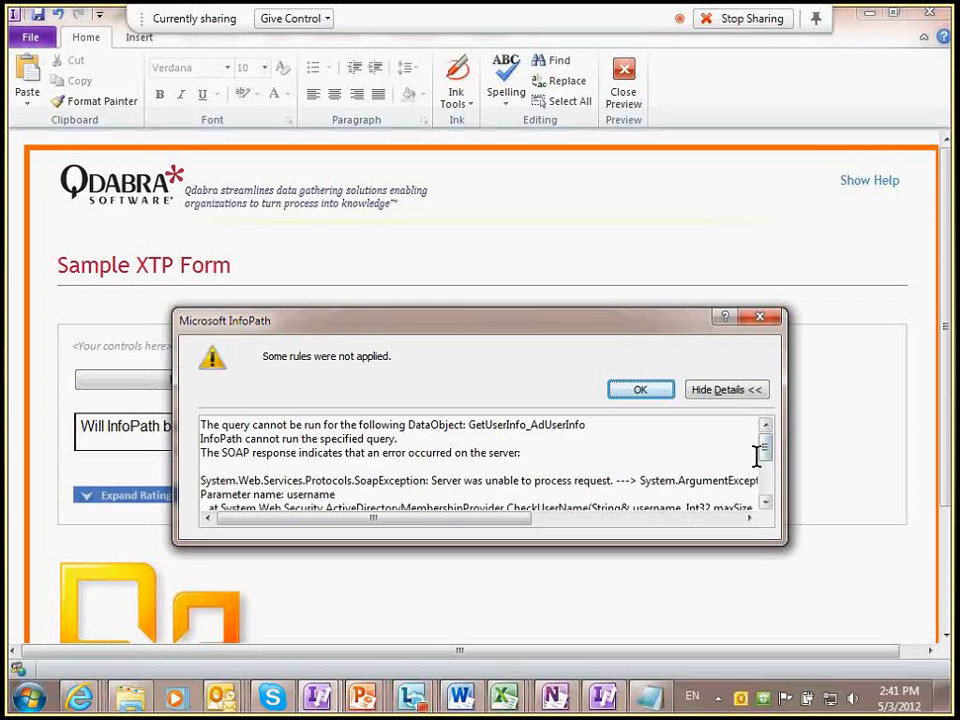
key(Return)
key(alt+Tab)
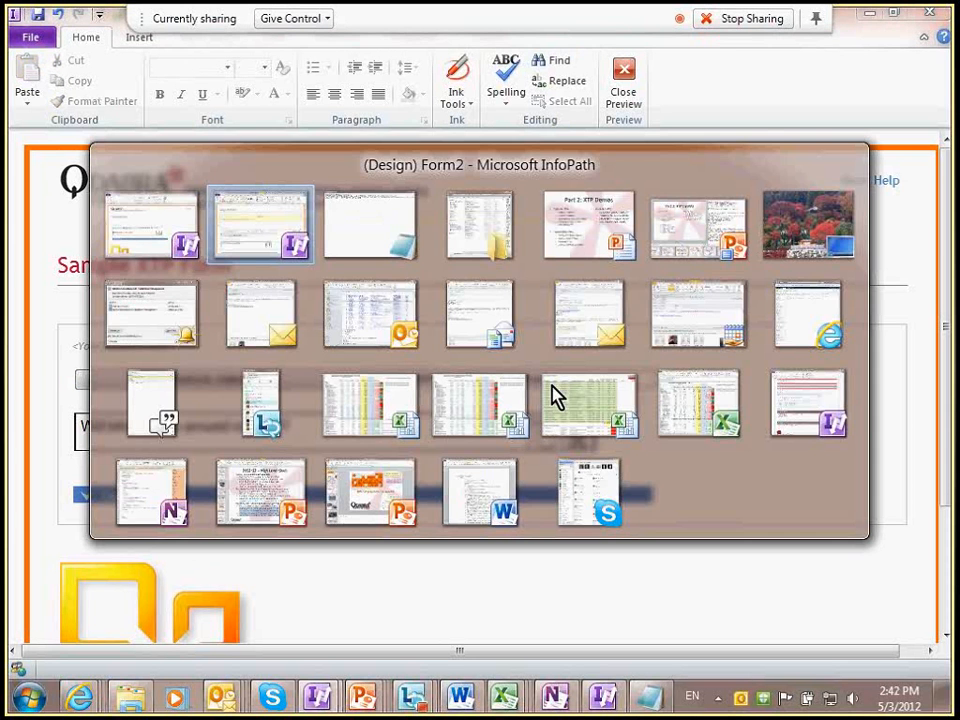
Step: Review the AdUserInfo setup notes in Notepad, then close the form preview
key(alt+Tab)
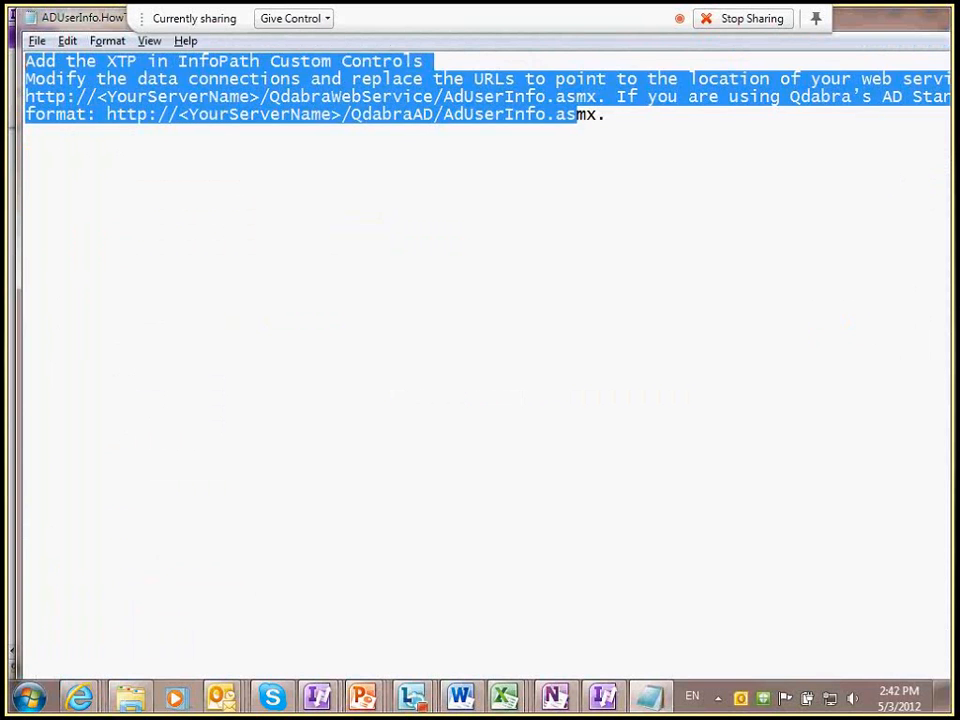
click(420, 255)
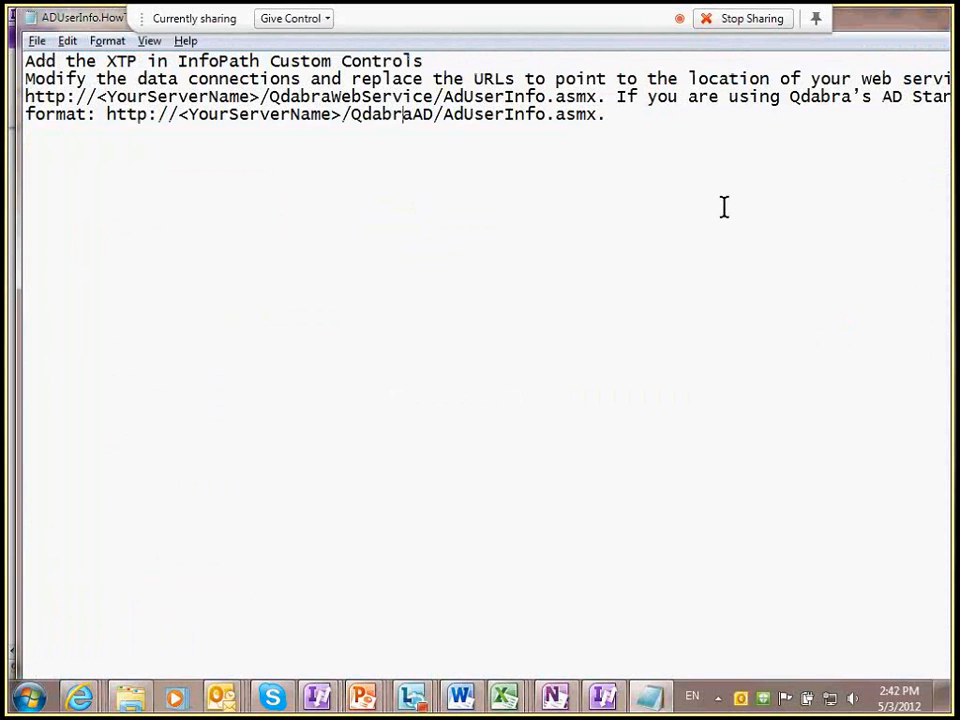
key(alt+Tab)
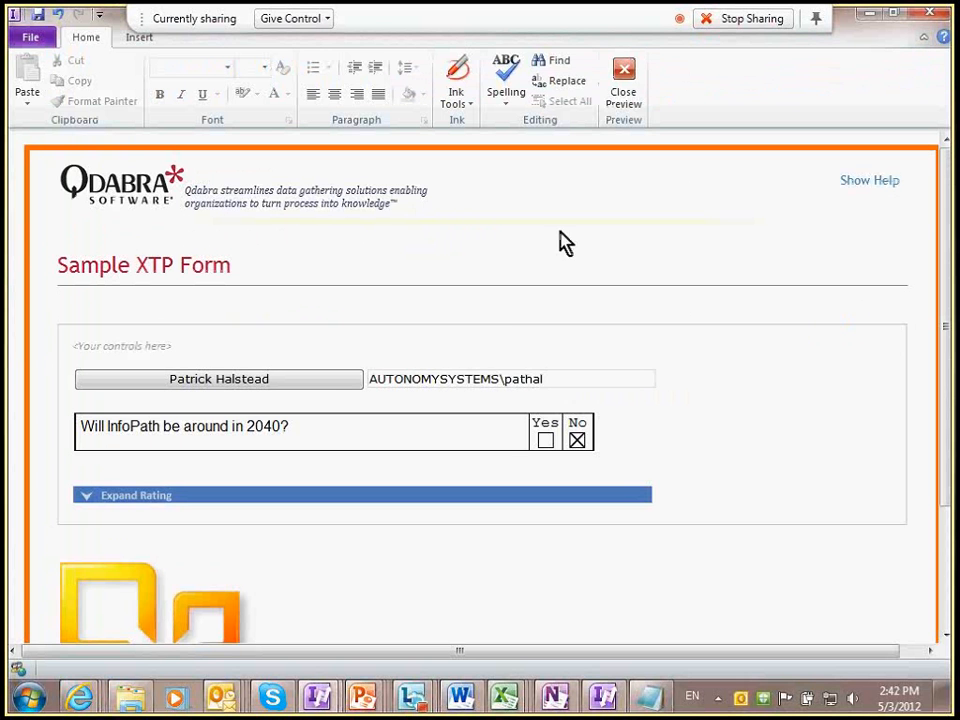
click(634, 85)
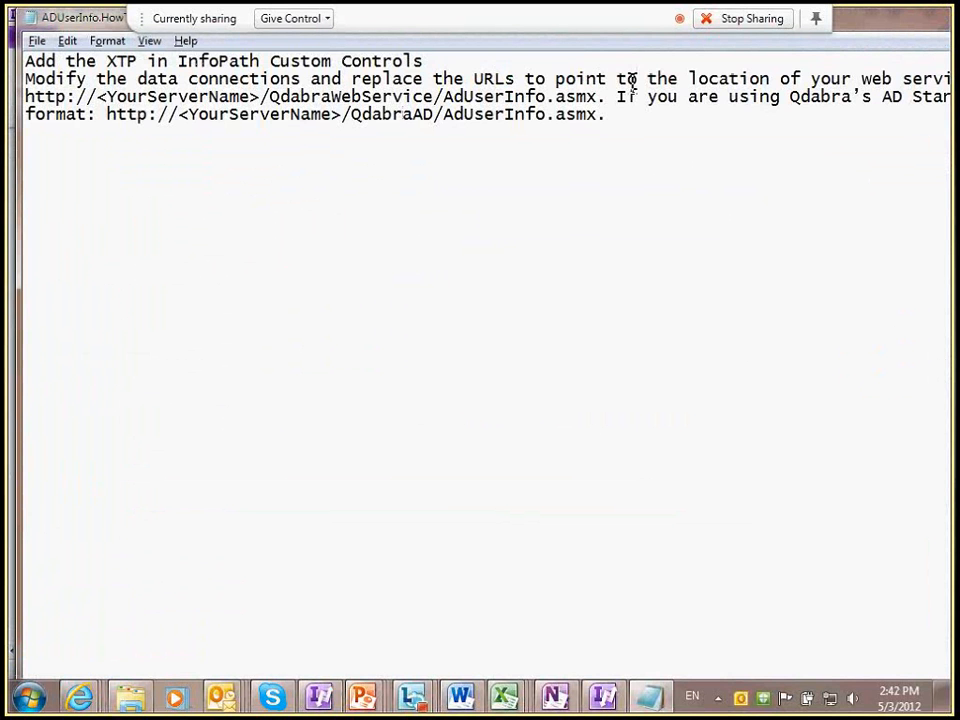
key(alt+Tab)
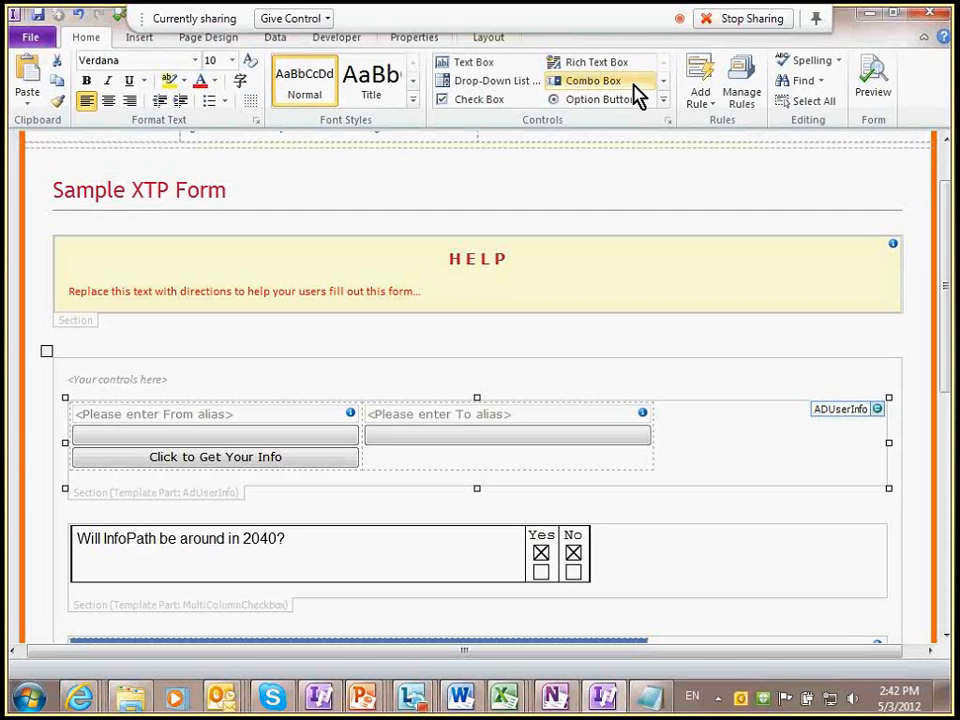
Step: Preview the form again and load the current user's details, allowing the data connection
click(884, 89)
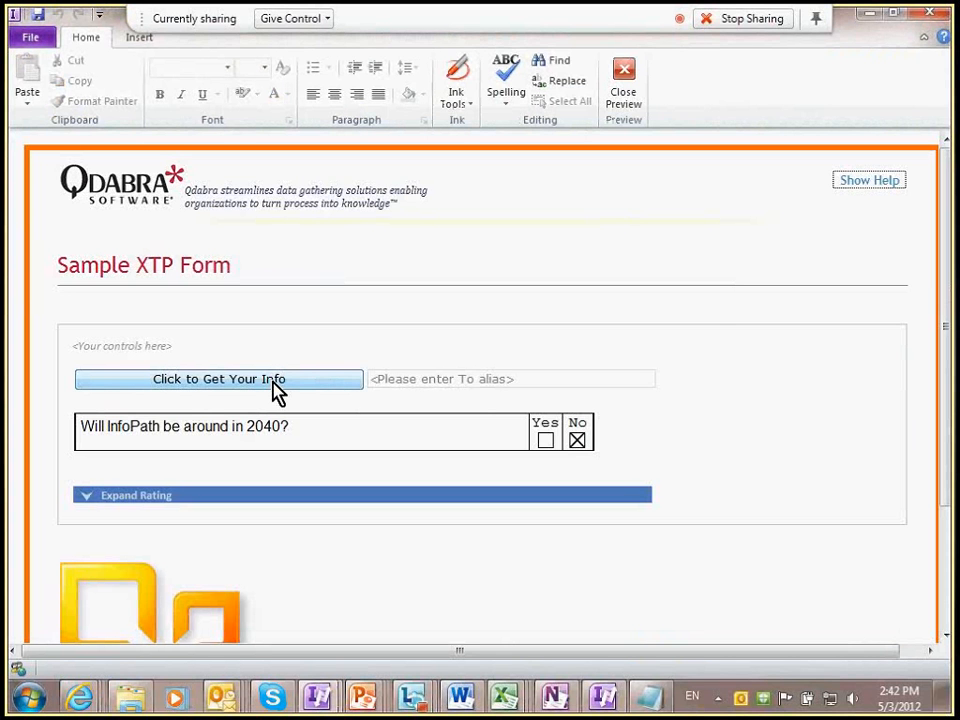
click(330, 386)
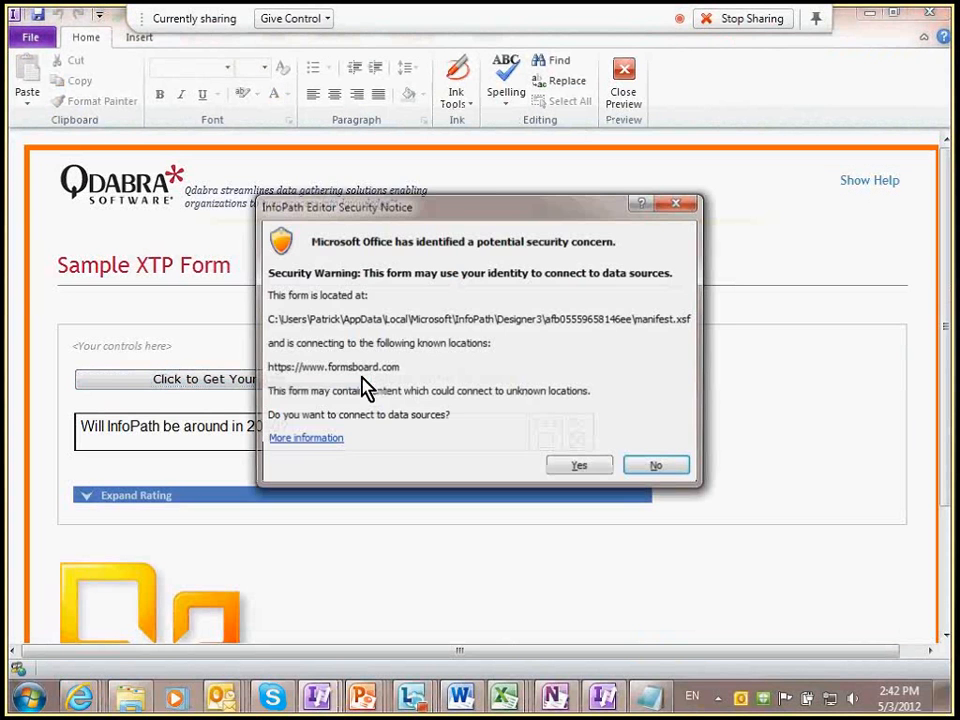
click(578, 466)
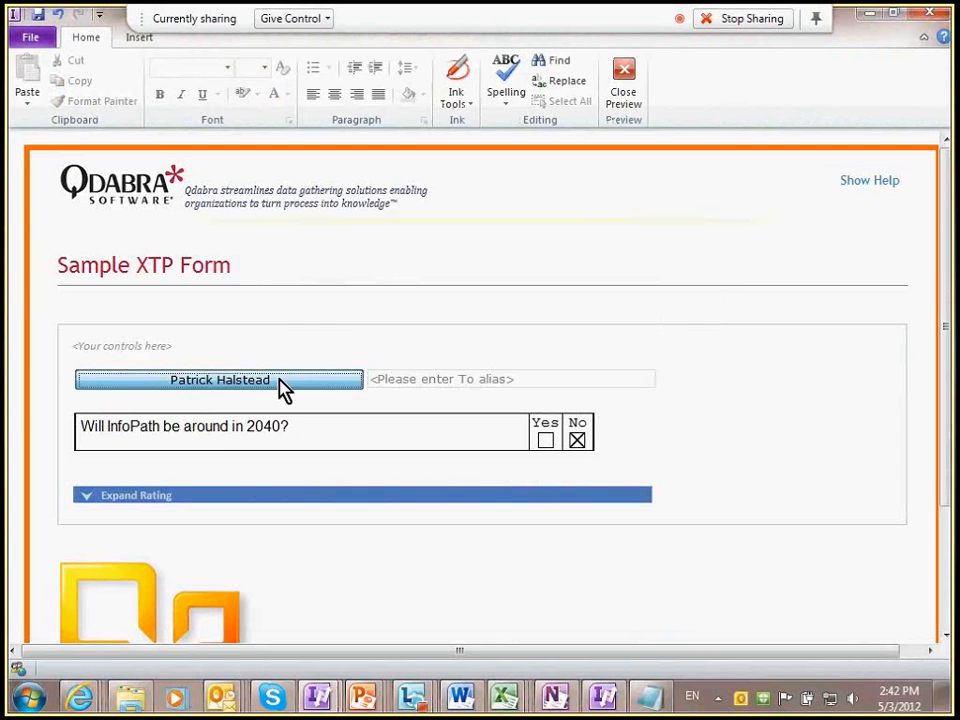
drag(229, 371, 55, 370)
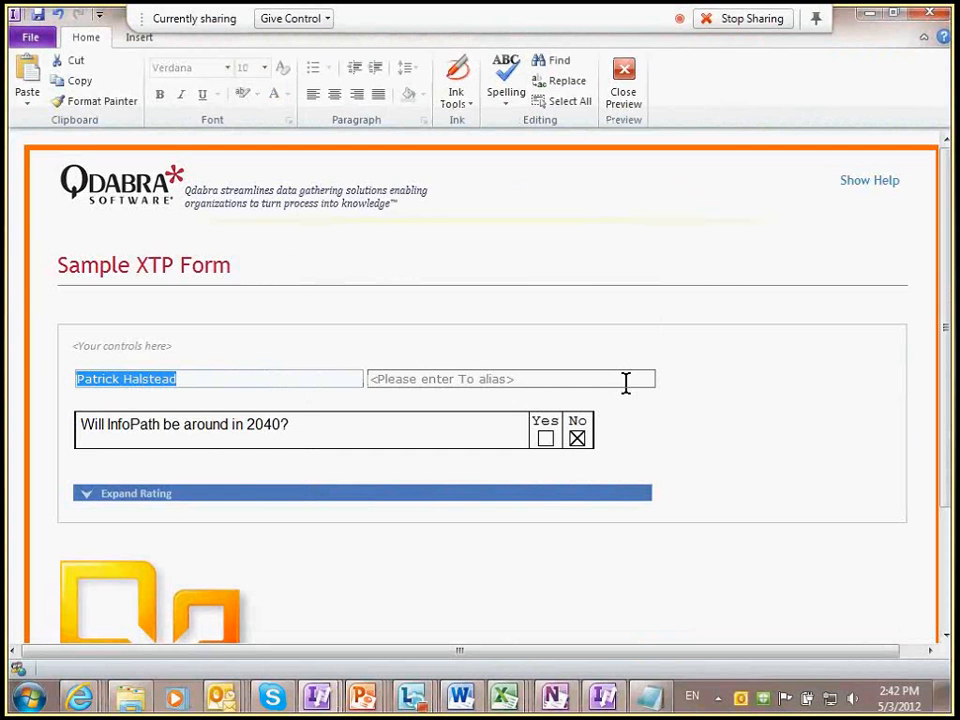
Step: Enter a colleague's e-mail in the To field, then replace it with their full name so it resolves
click(540, 375)
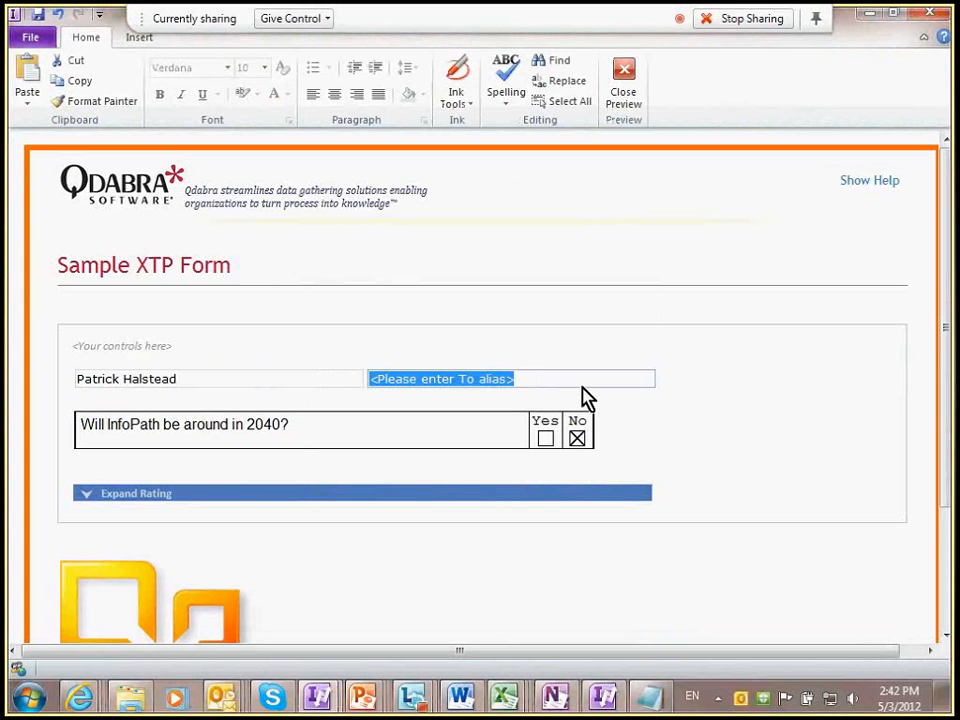
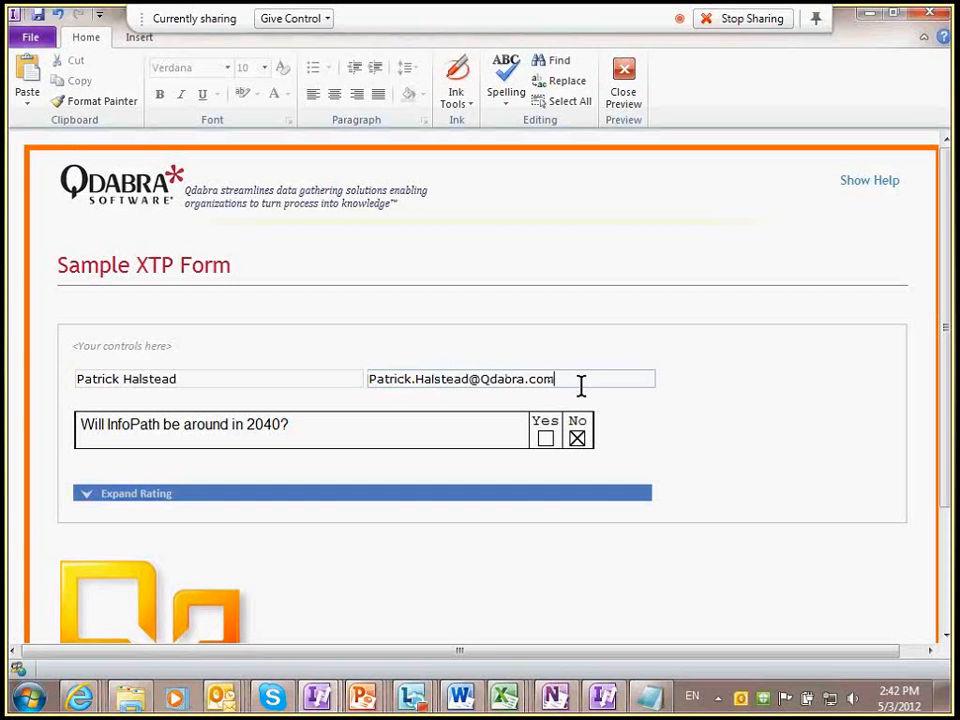
key(Tab)
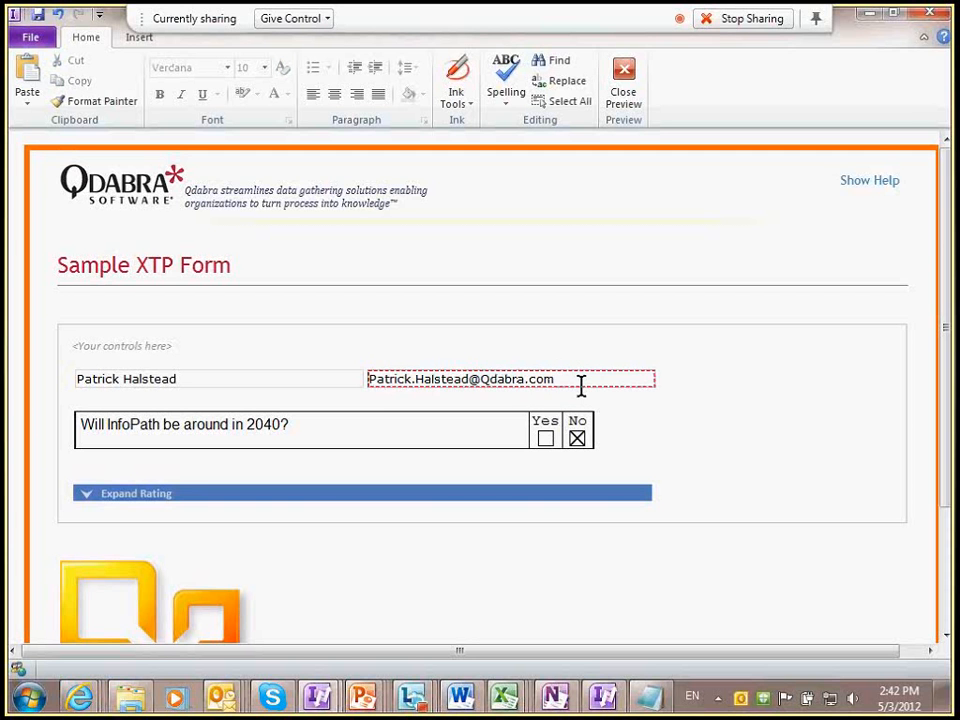
triple_click(581, 387)
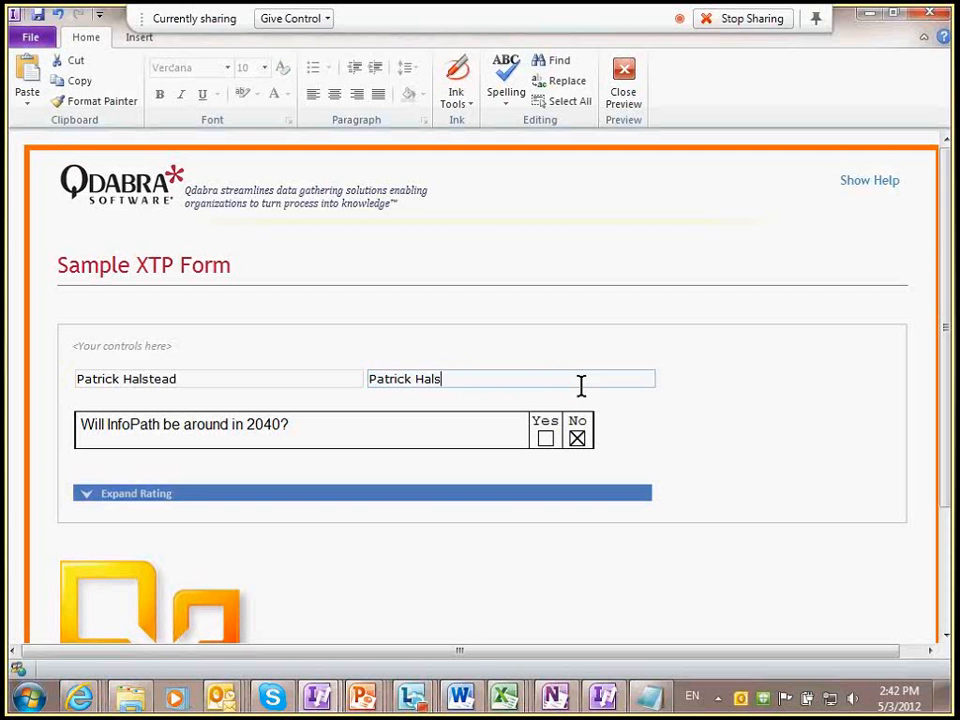
key(Tab)
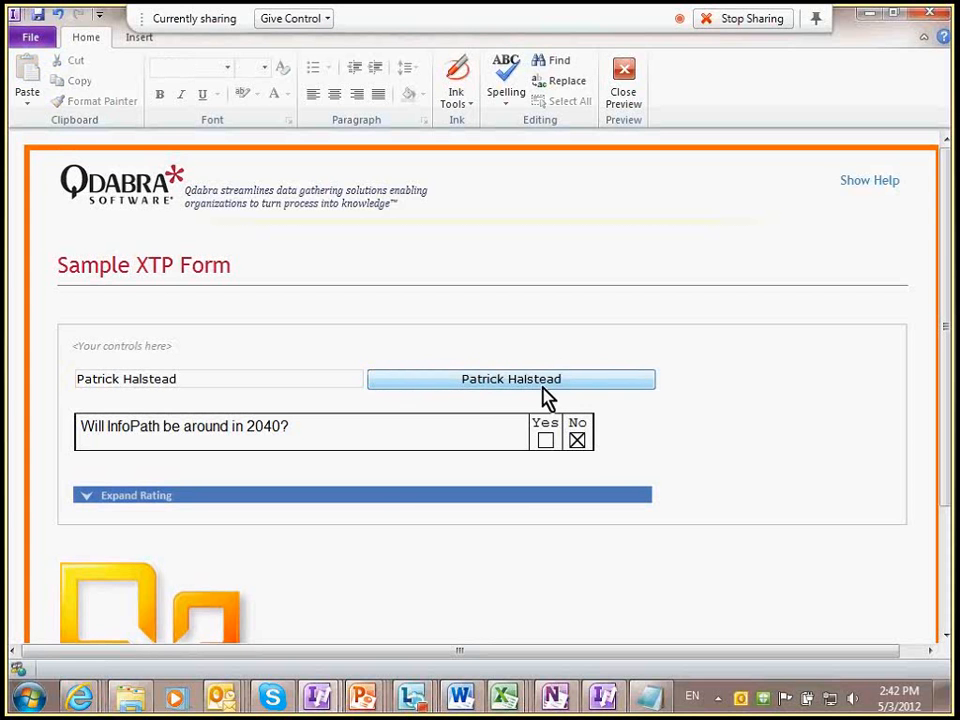
Step: Recommit the From field and replace the To name with another colleague's full name
click(313, 371)
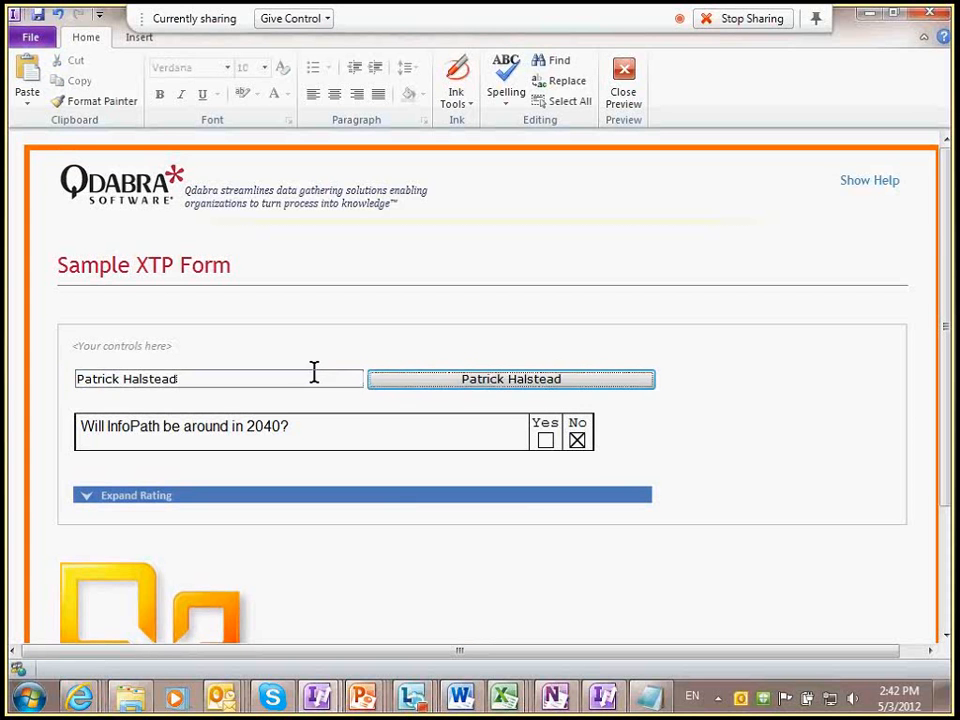
key(Tab)
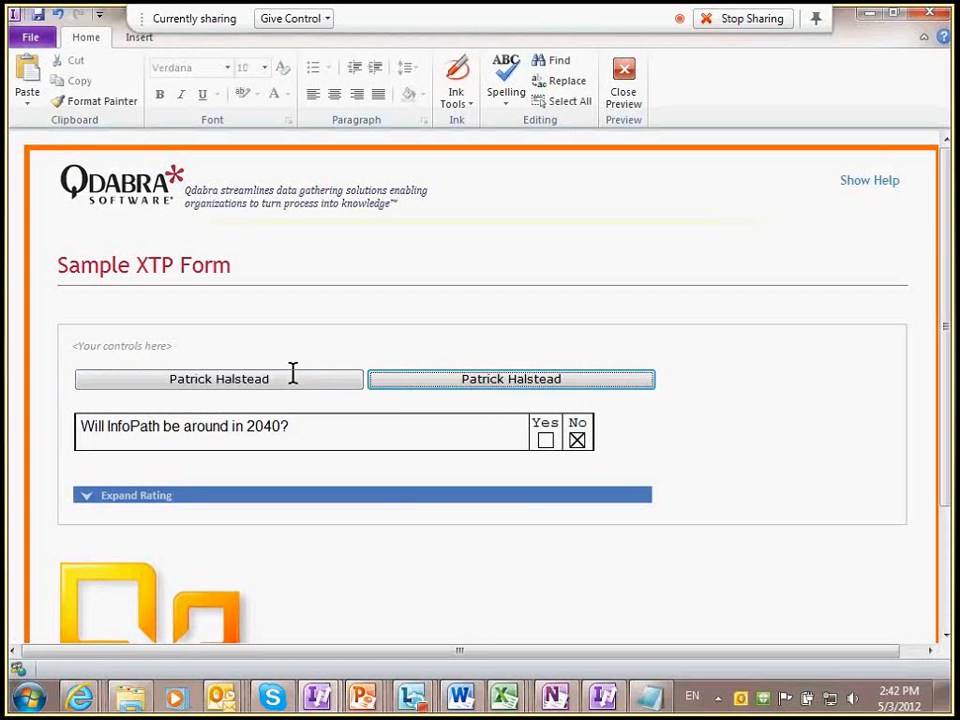
click(530, 380)
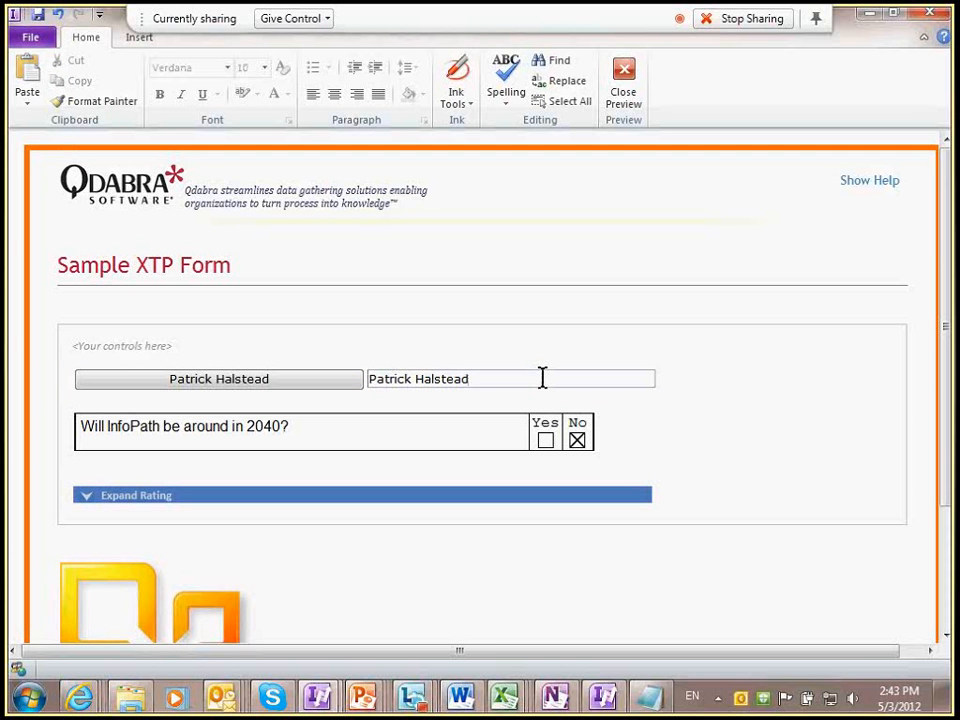
key(ctrl+a)
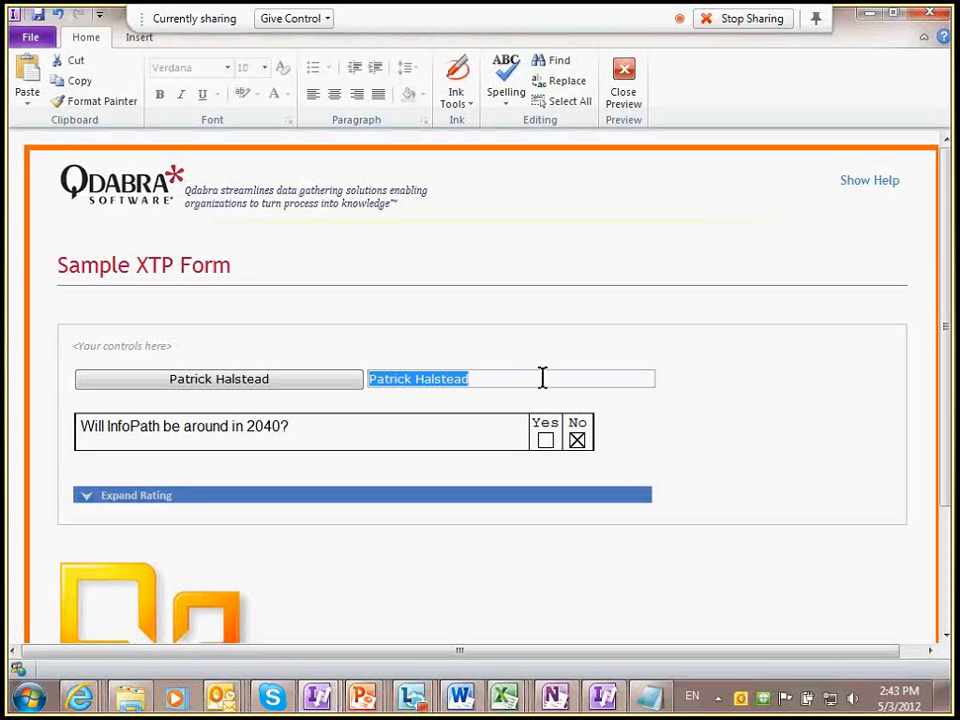
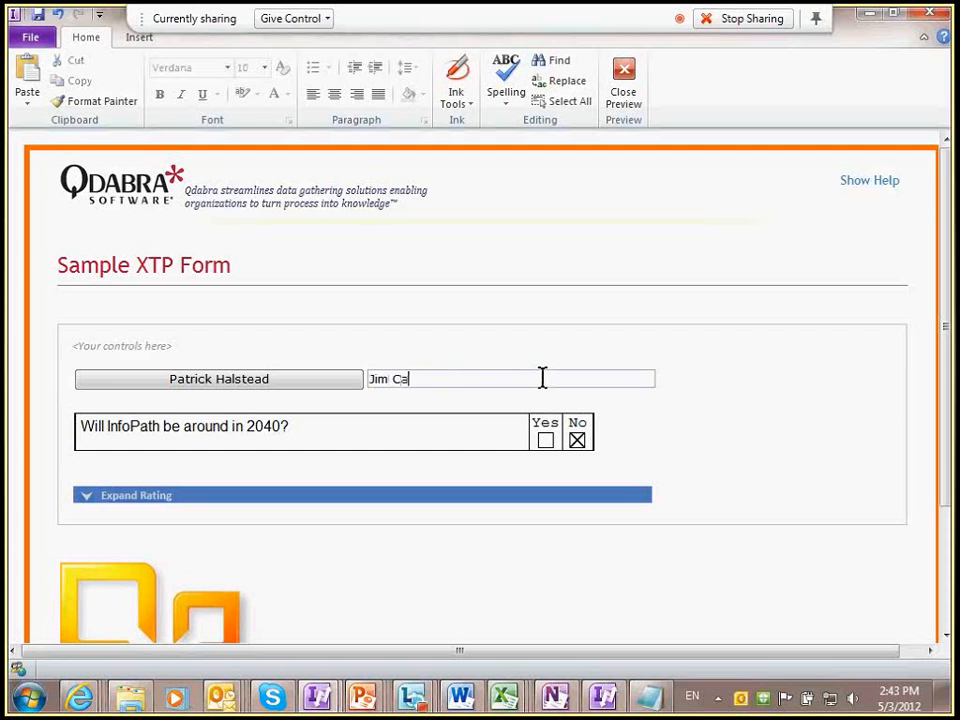
Step: Replace the To field with a different colleague's alias so it resolves to their name
triple_click(542, 378)
click(542, 378)
key(Left)
key(Left)
key(Left)
key(Left)
key(Left)
key(Left)
key(Left)
key(Left)
key(Left)
key(ctrl+z)
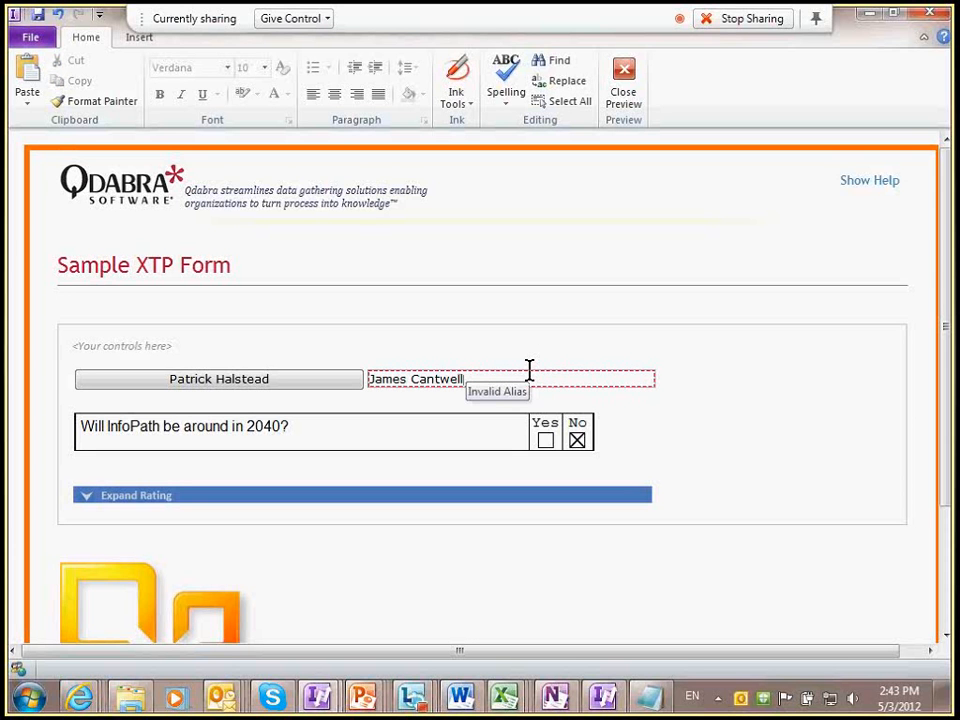
double_click(530, 370)
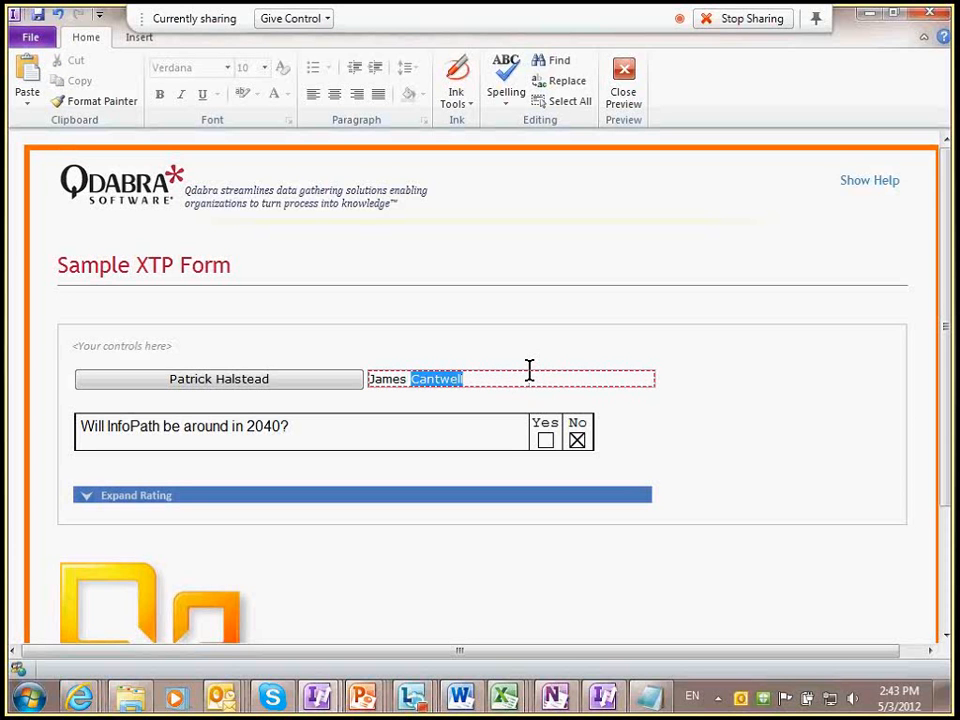
key(ctrl+a)
text(ErnestoM)
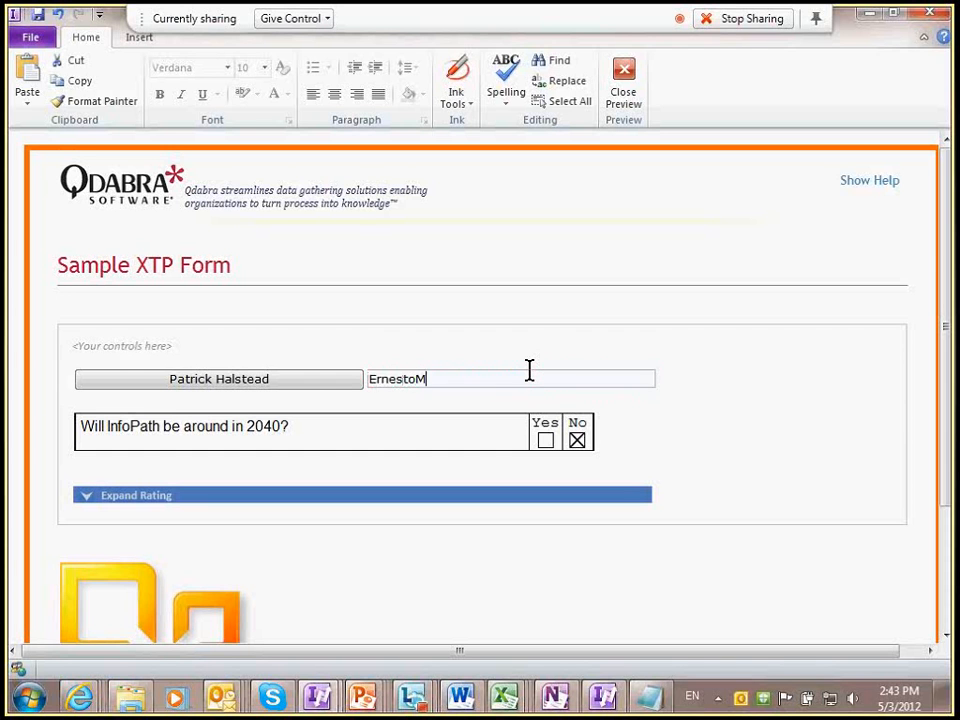
key(Tab)
Step: Enter a colleague's full name in From, then delete its space to trigger the invalid-alias validation
click(304, 377)
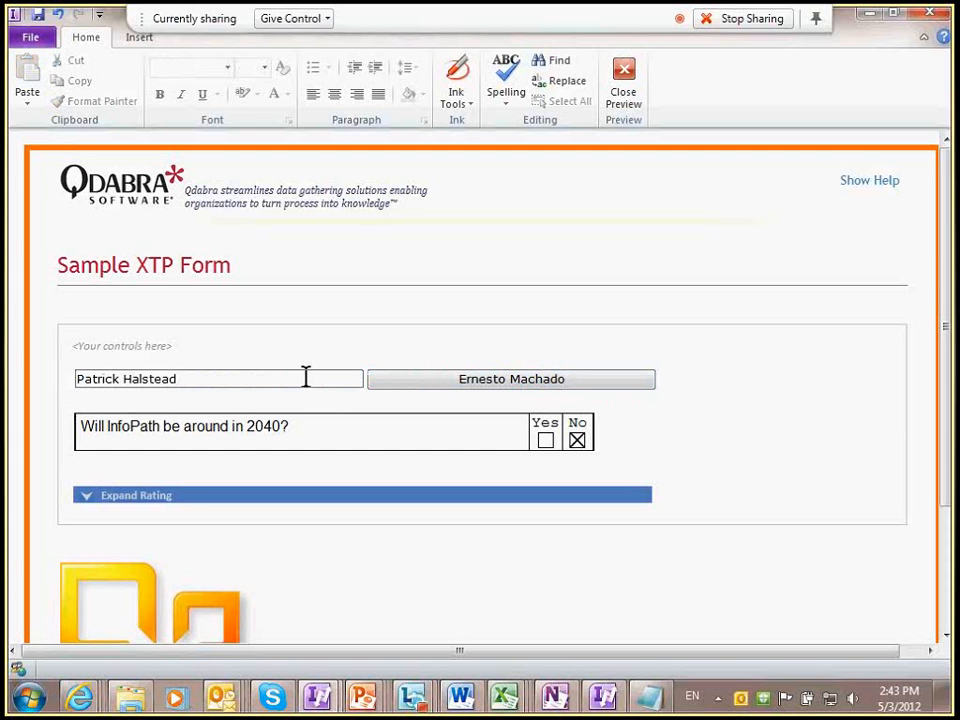
drag(302, 377, 155, 383)
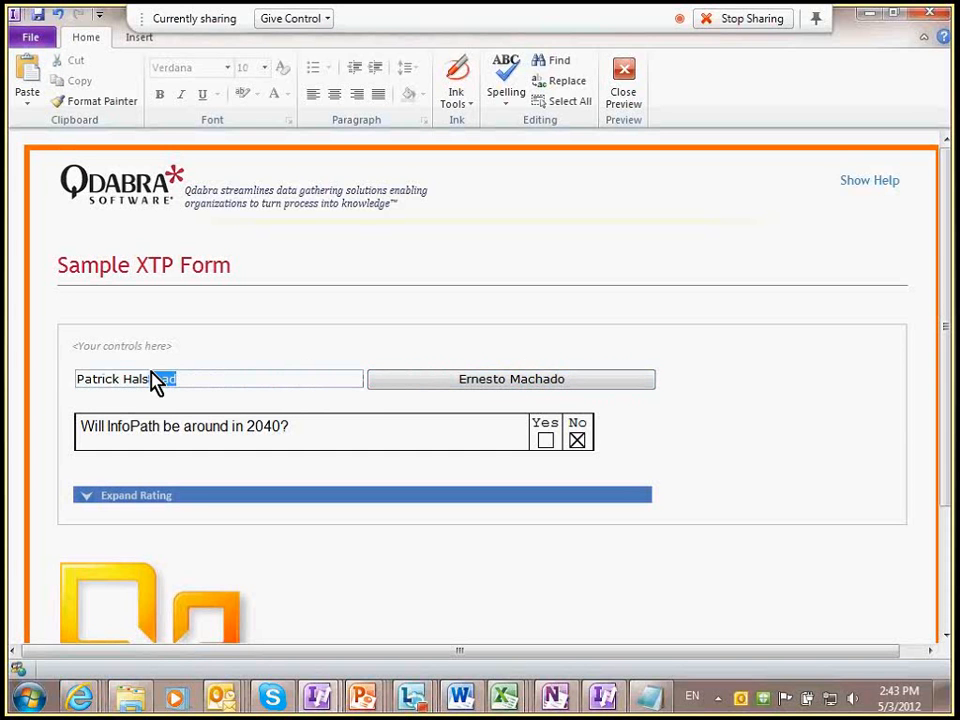
key(ctrl+a)
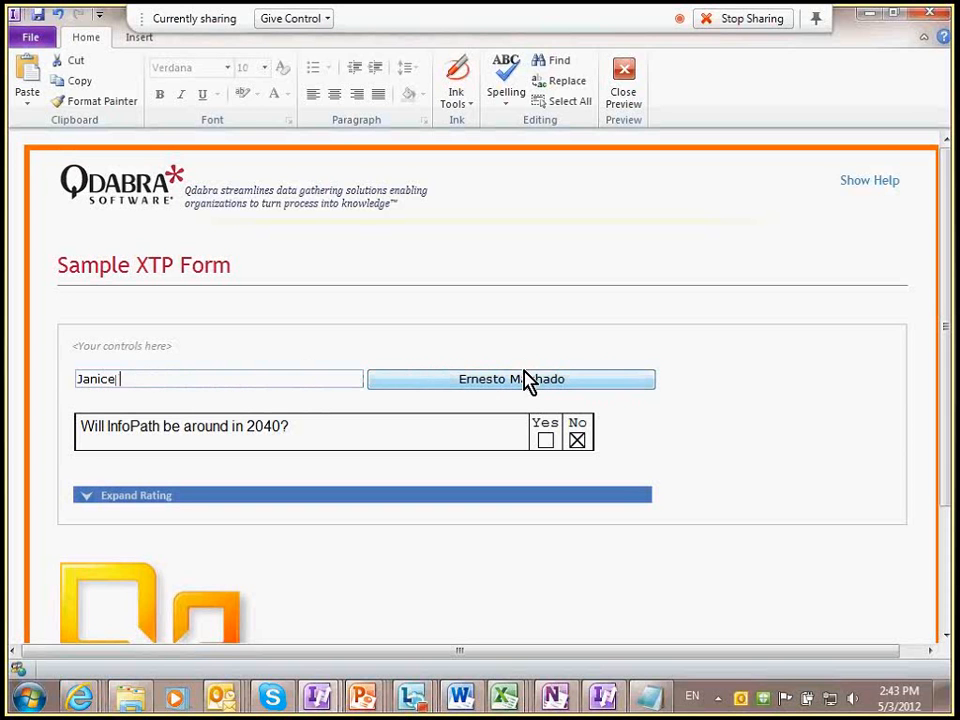
key(Tab)
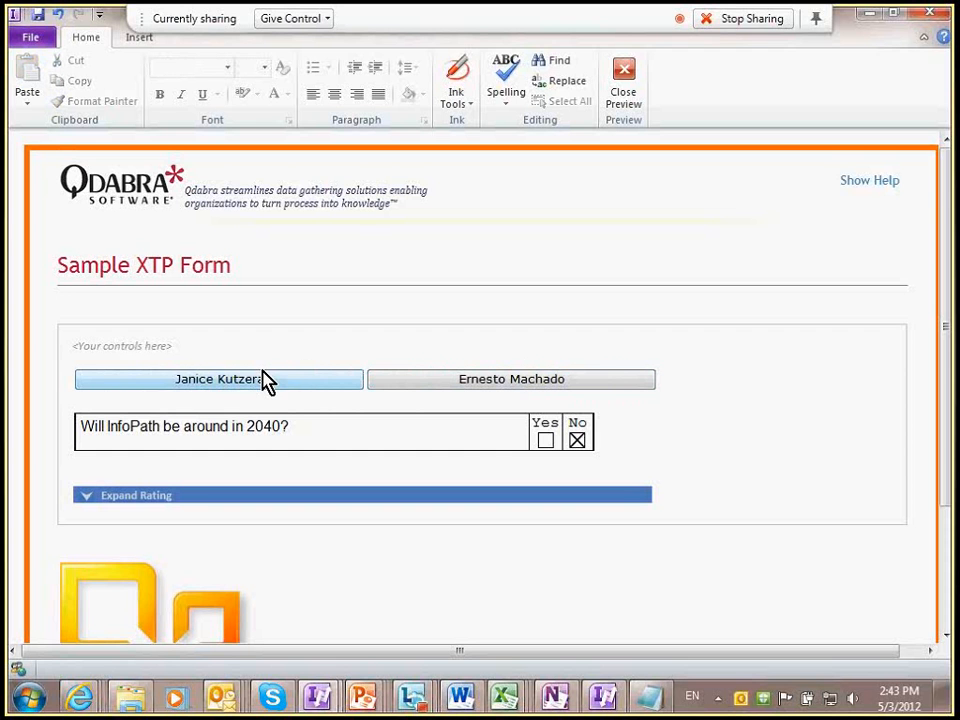
click(303, 386)
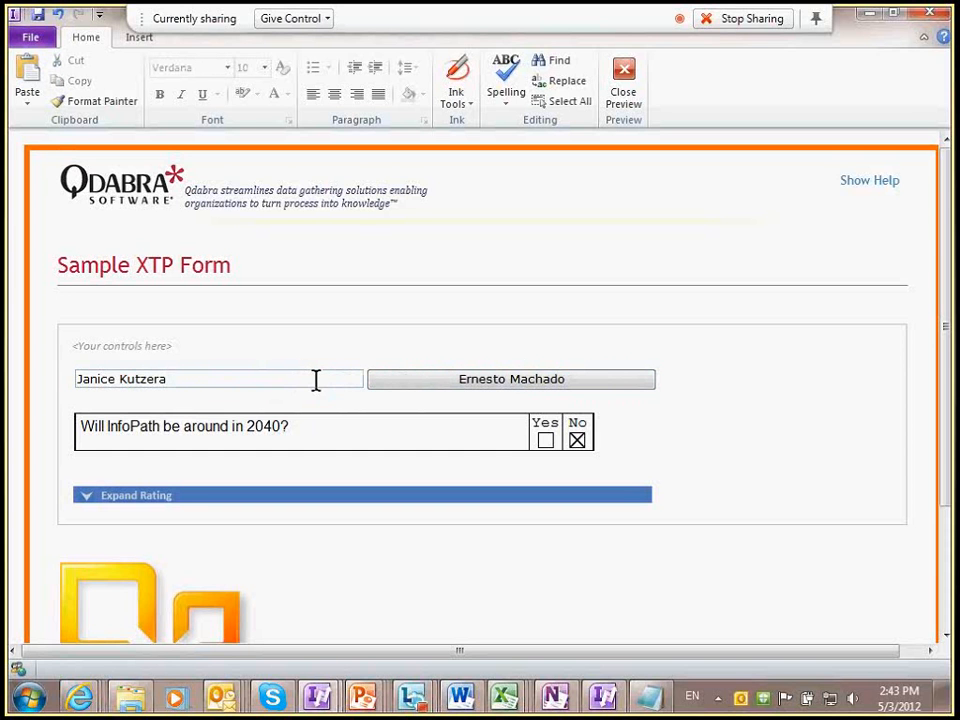
key(BackSpace)
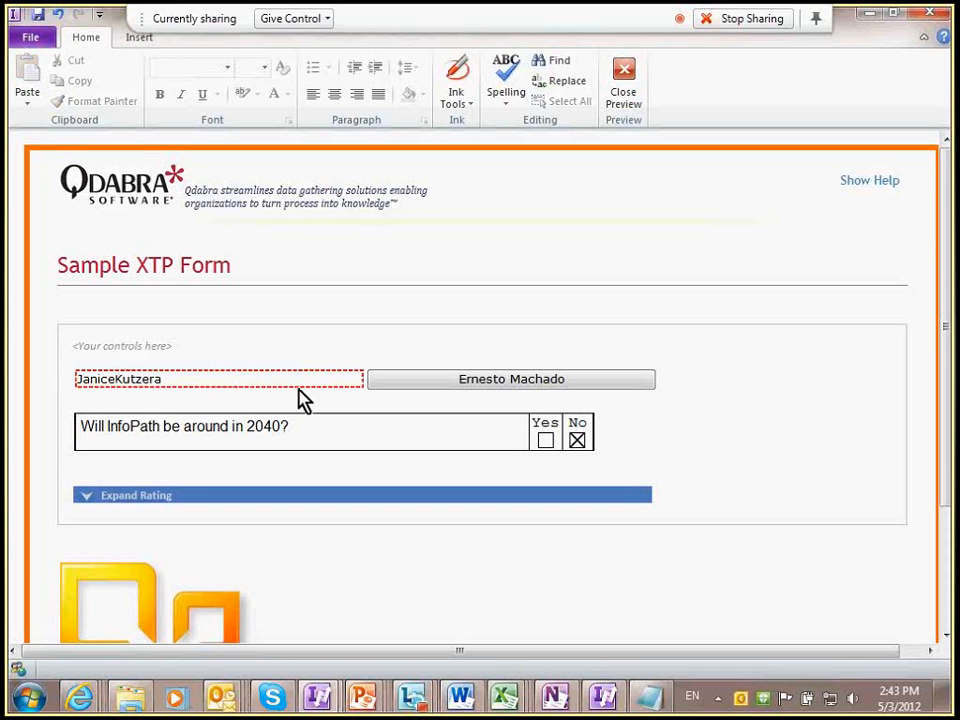
mouse_move(345, 372)
Step: Close the form preview and return to the Part 2: XTP Demos slide show
click(623, 84)
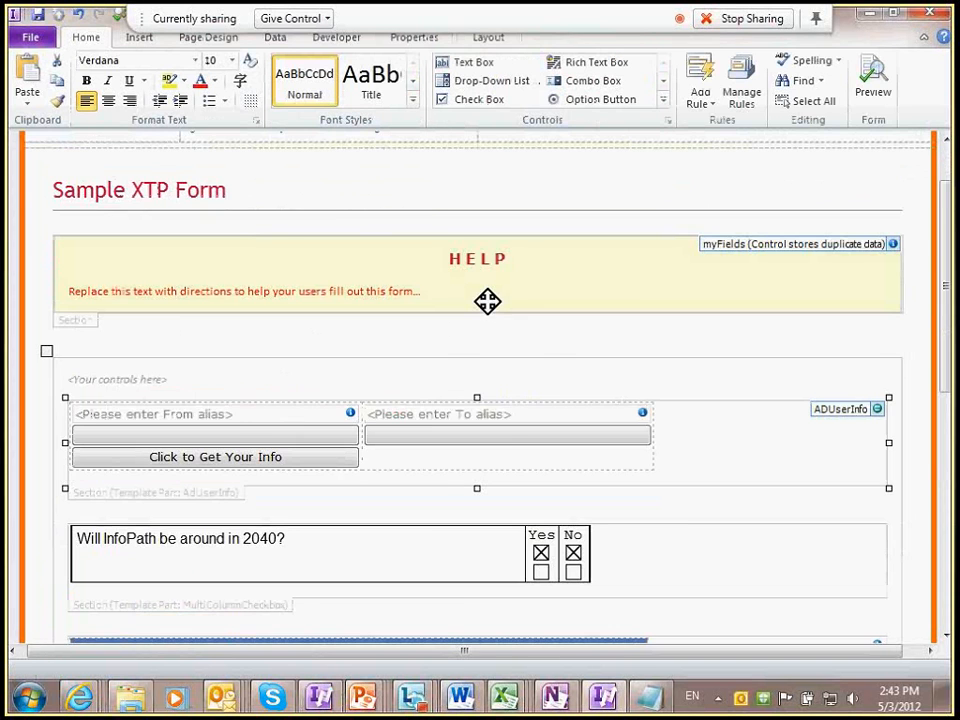
scroll(487, 300, down, 2)
key(alt+Tab)
key(alt+Tab)
key(alt+Tab)
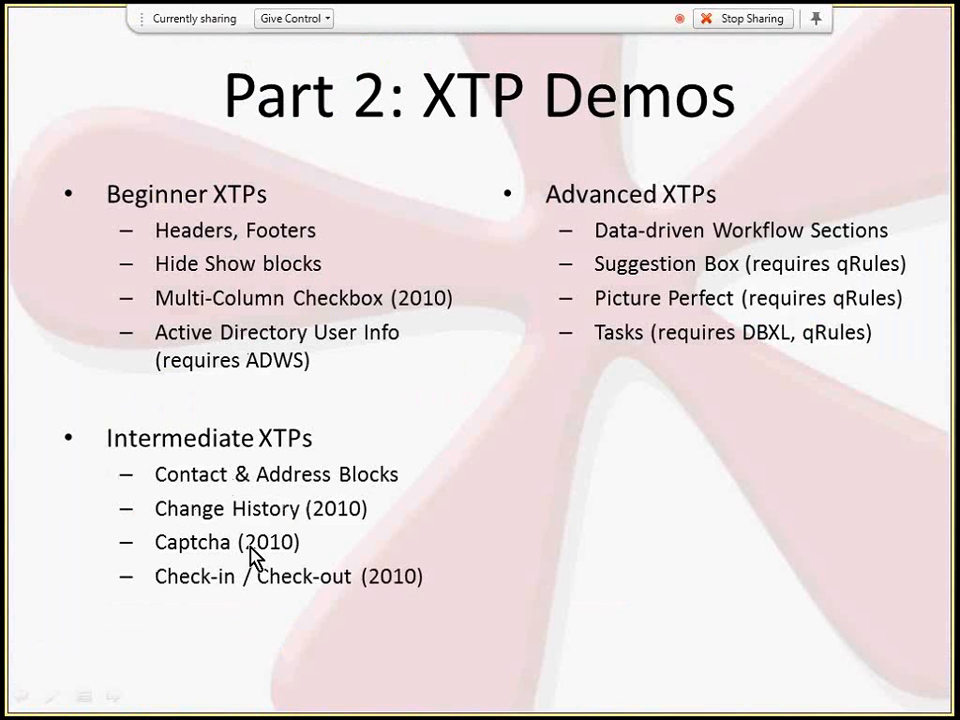
Step: Switch from PowerPoint back to the (Design) Form2 InfoPath window
key(alt+Tab)
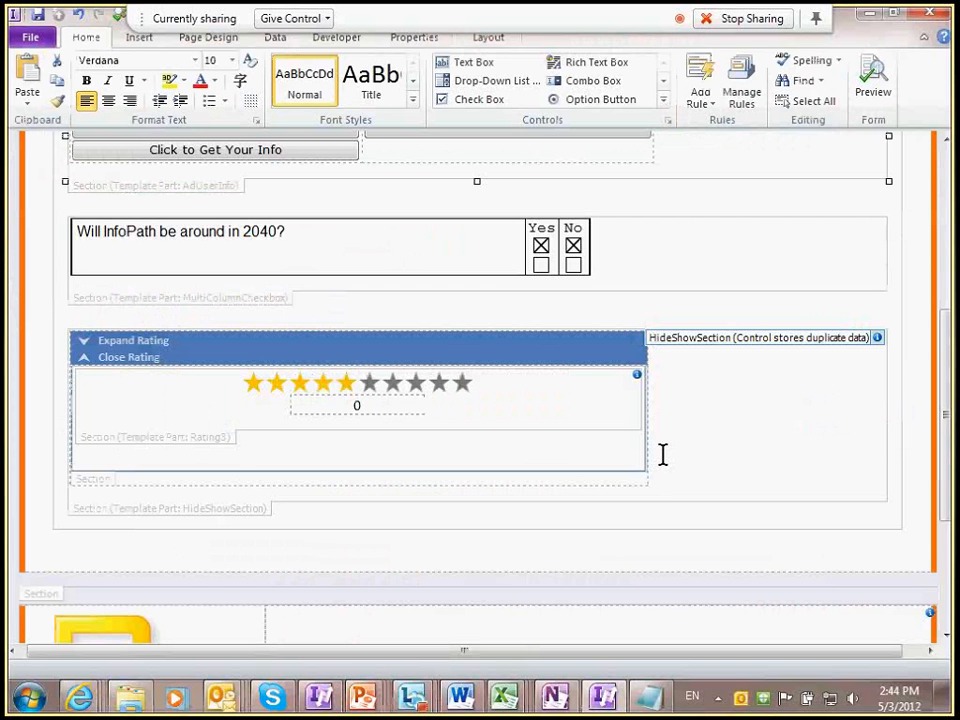
Step: Insert two blank lines above the ADUserInfo block and expand the full Controls gallery
click(671, 467)
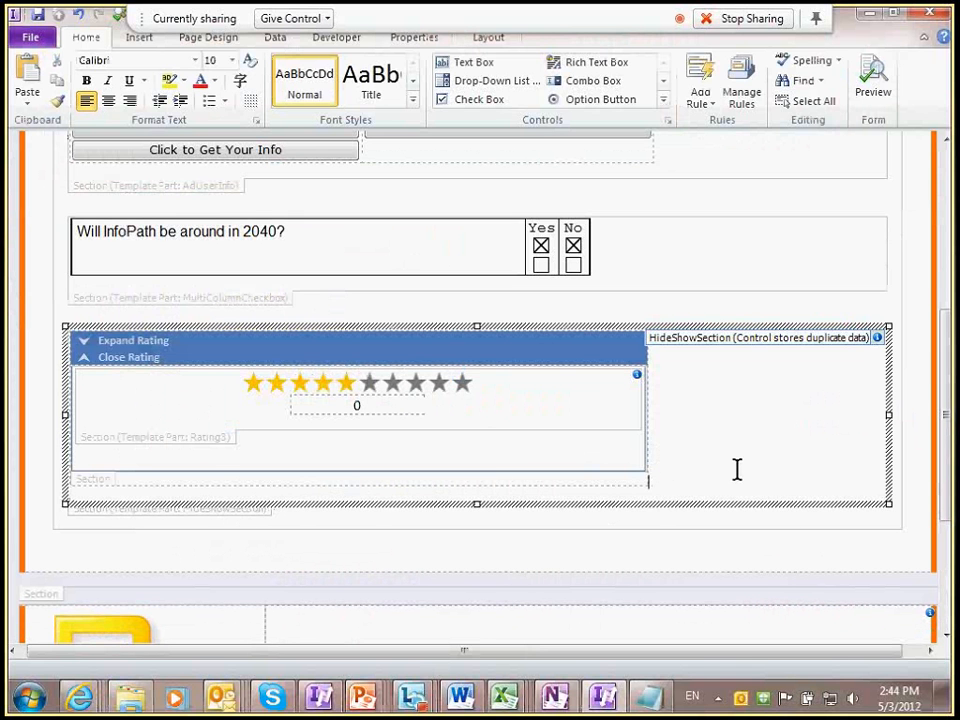
scroll(619, 260, up, 1)
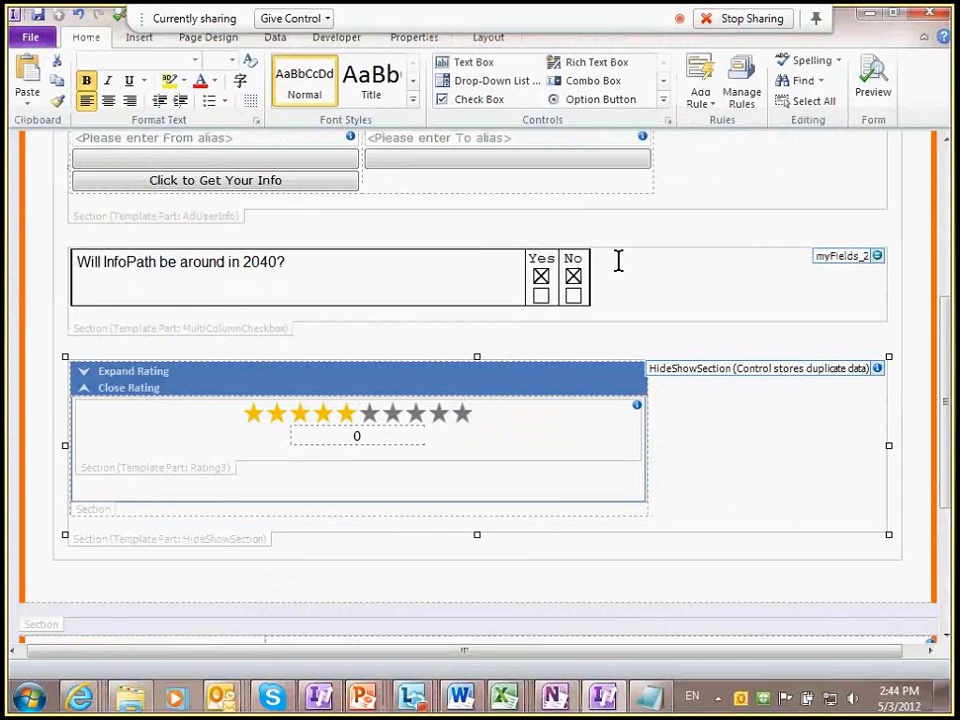
scroll(619, 260, up, 5)
click(696, 433)
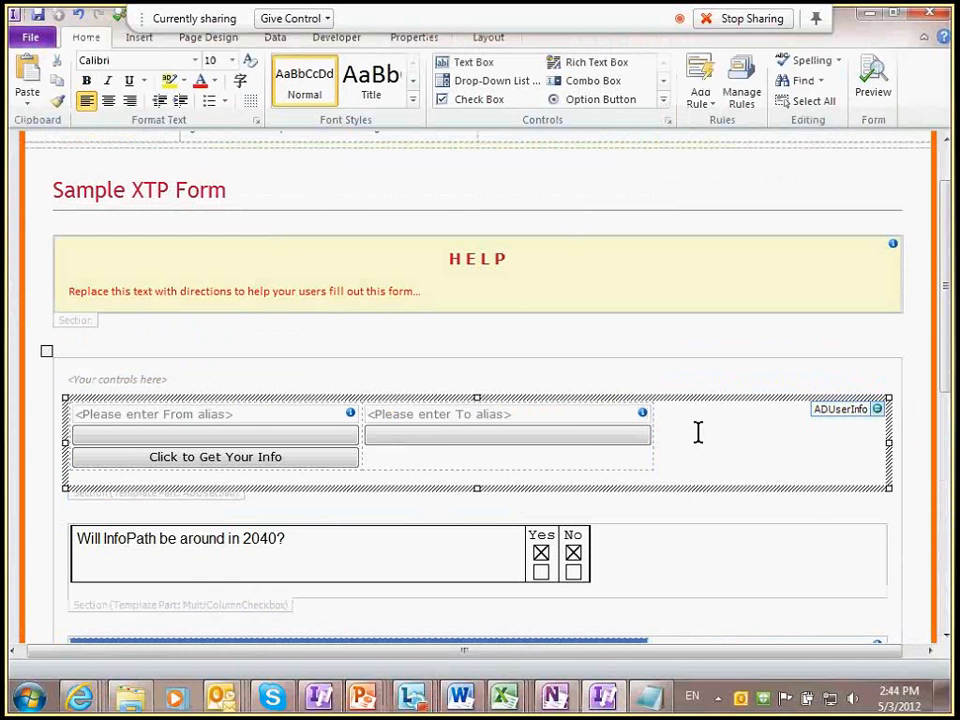
click(463, 375)
key(Return)
key(Return)
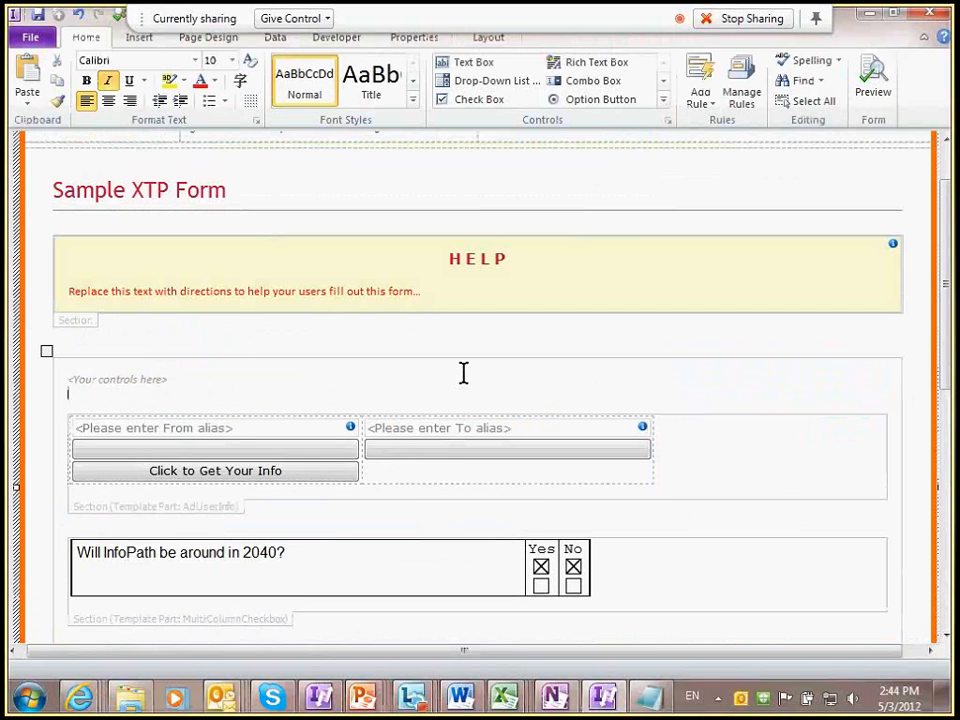
key(Up)
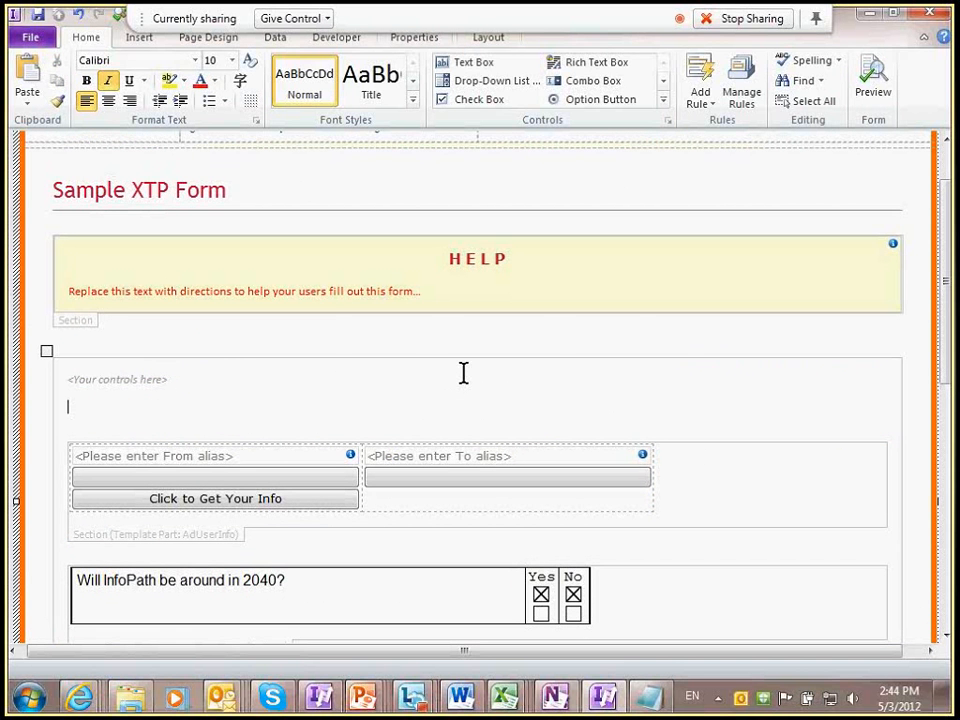
key(Return)
click(662, 100)
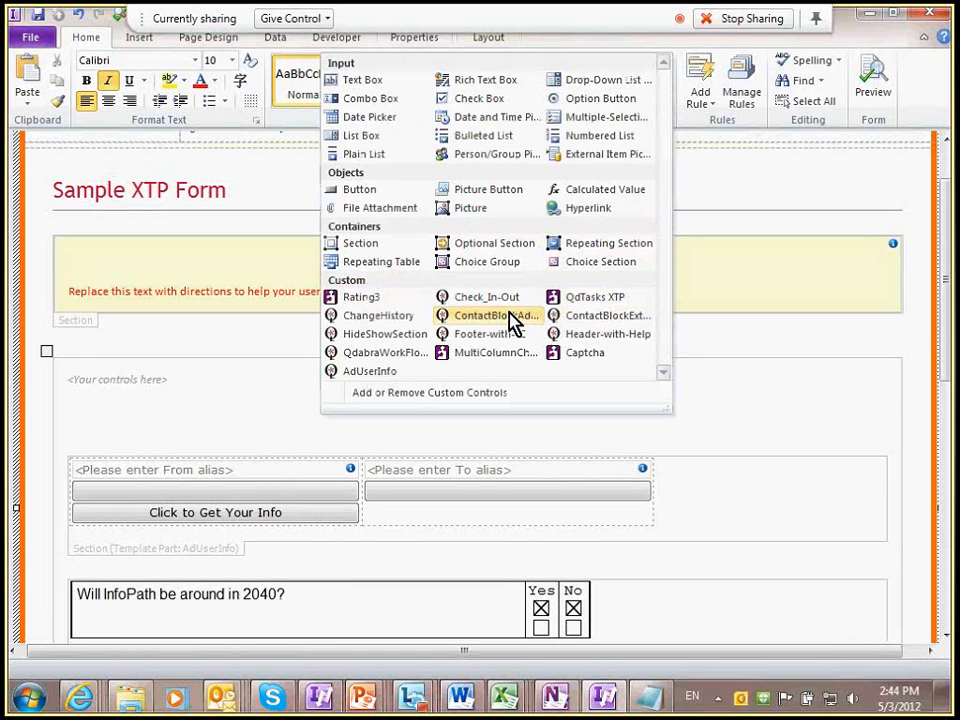
Step: Insert the ContactBlockExtended custom template part, review it, and preview the form
click(610, 315)
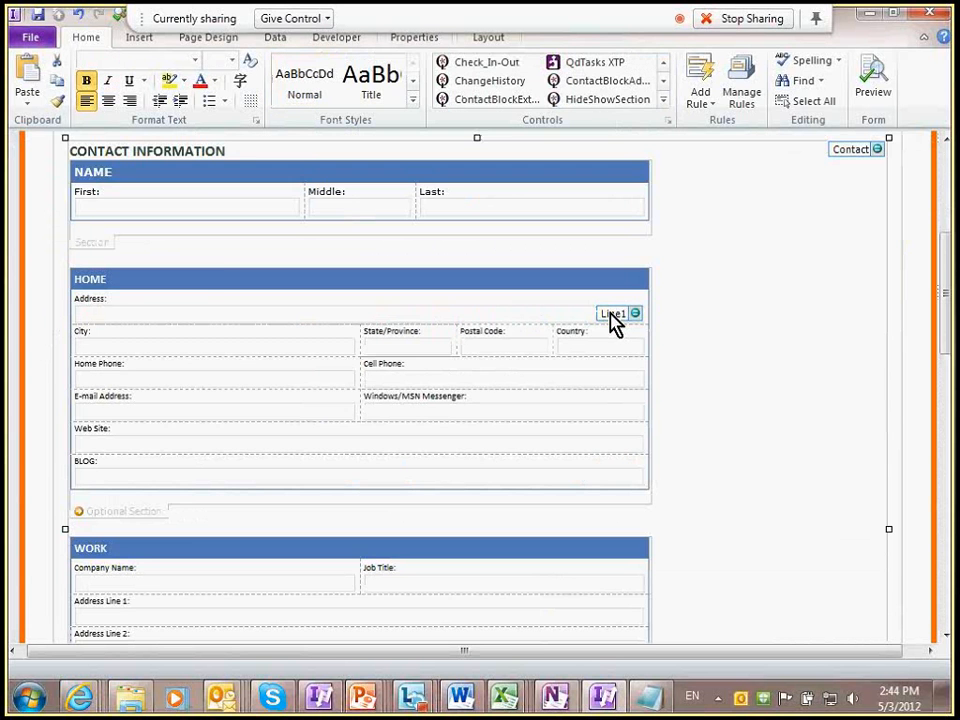
scroll(203, 236, down, 5)
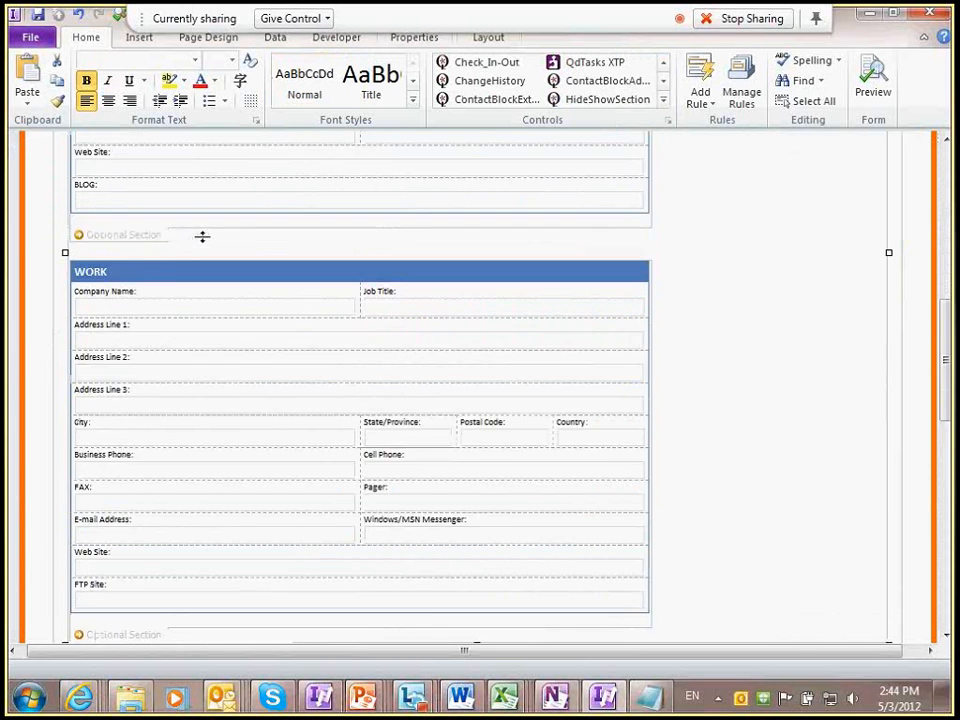
scroll(203, 237, down, 3)
scroll(203, 237, up, 7)
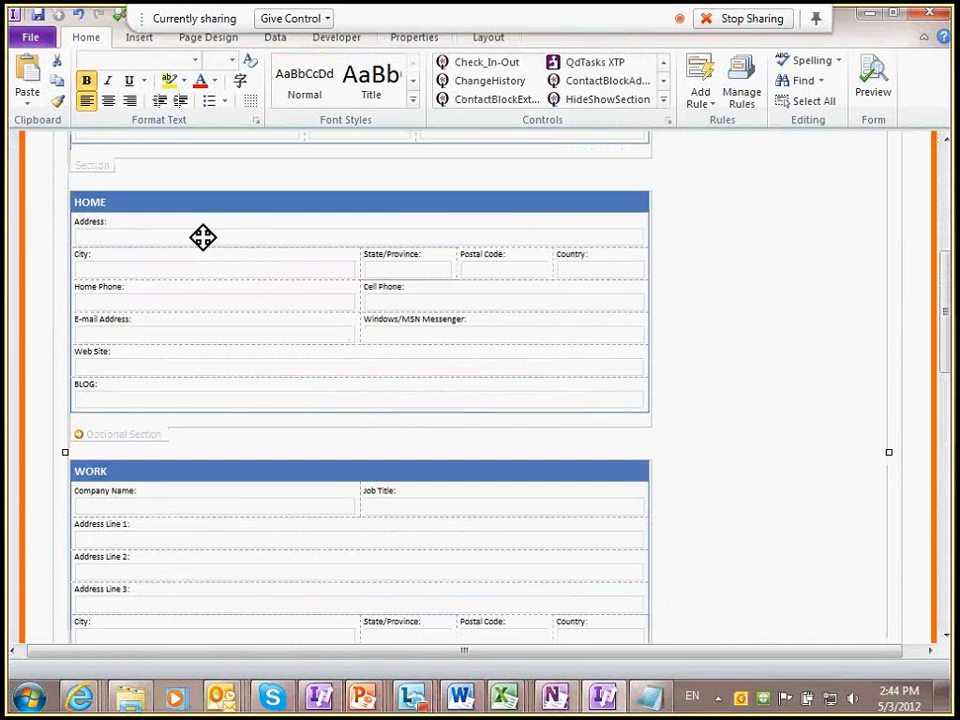
scroll(322, 251, up, 1)
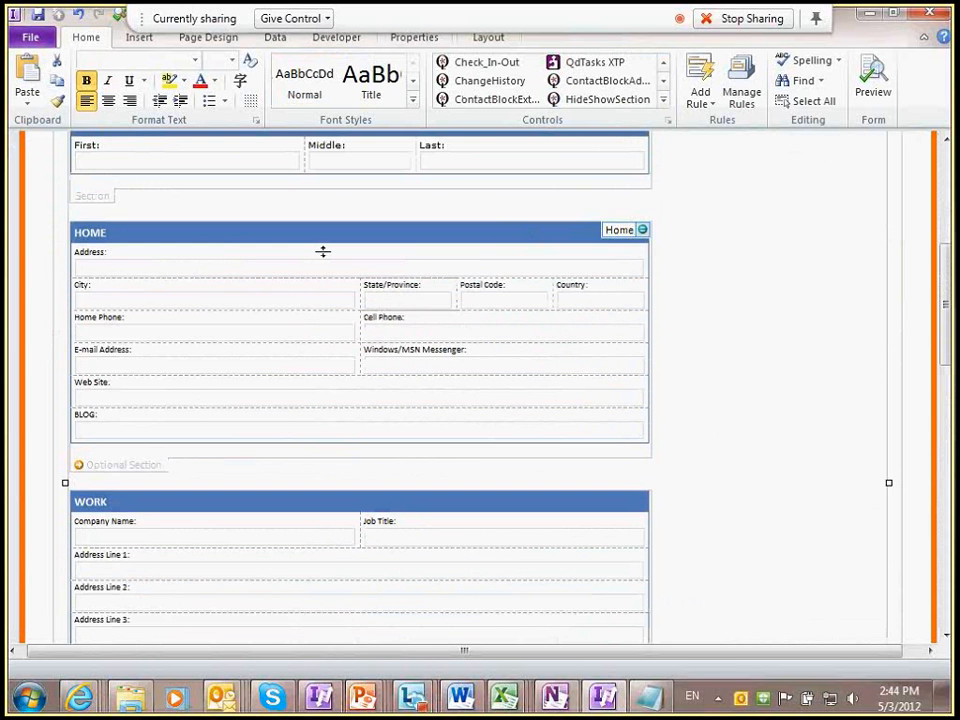
scroll(322, 251, up, 4)
click(871, 80)
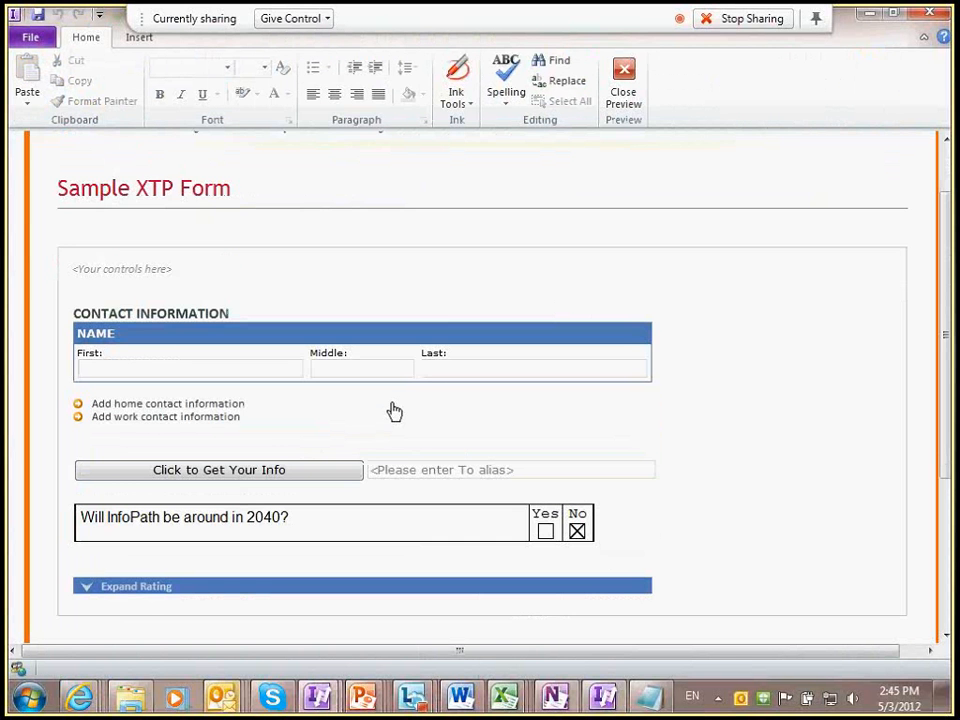
Step: Expand the optional home and work contact sections in preview, review them, then close the preview
click(226, 405)
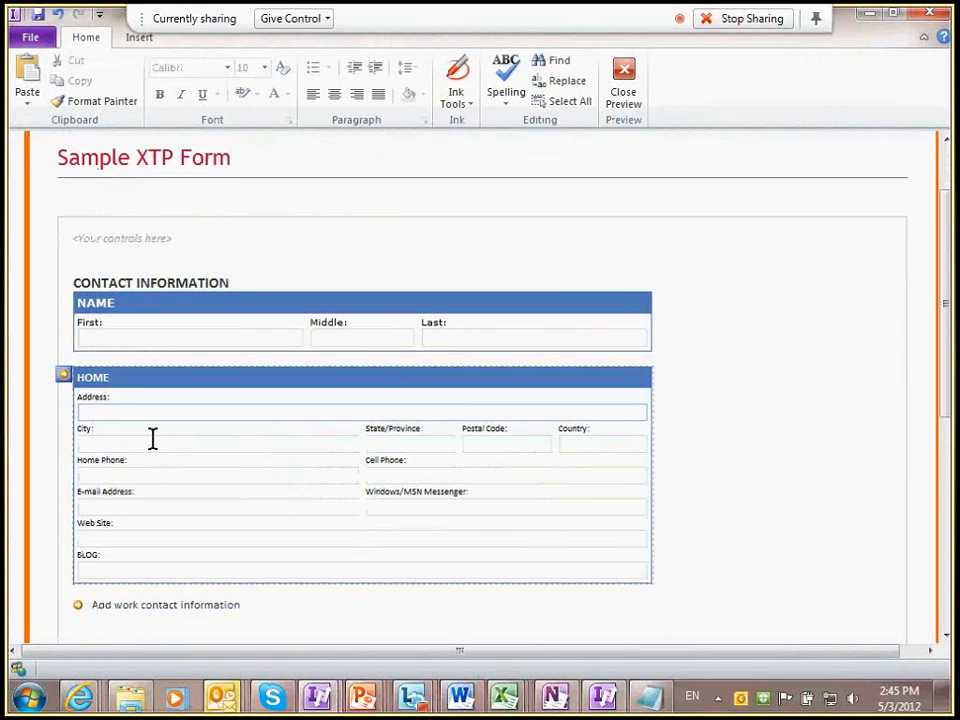
click(156, 605)
scroll(261, 216, down, 1)
scroll(200, 213, up, 1)
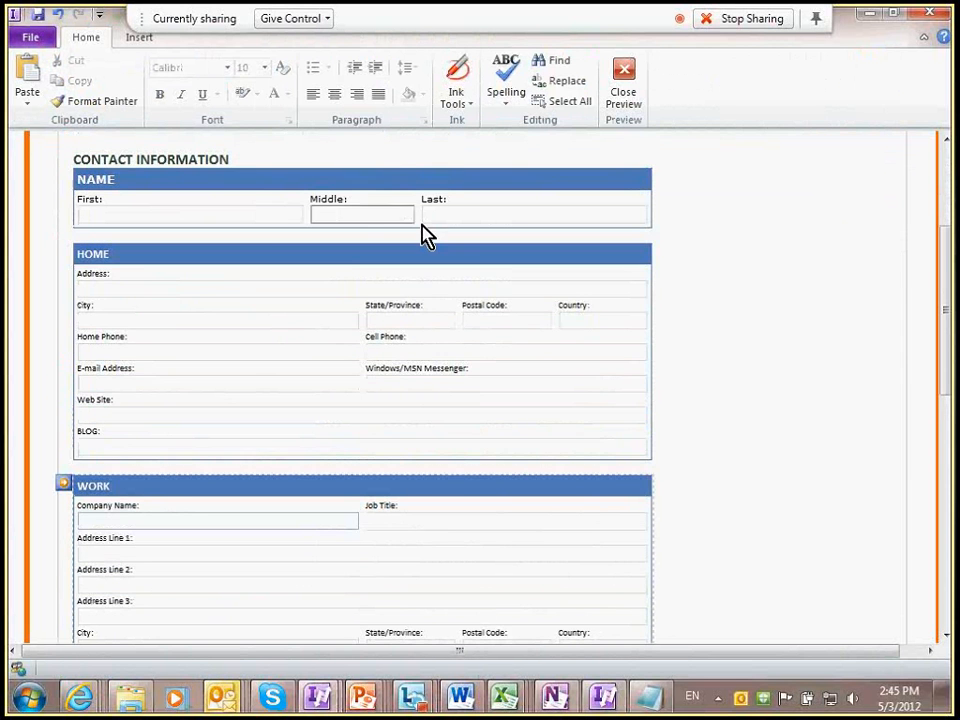
scroll(190, 495, down, 3)
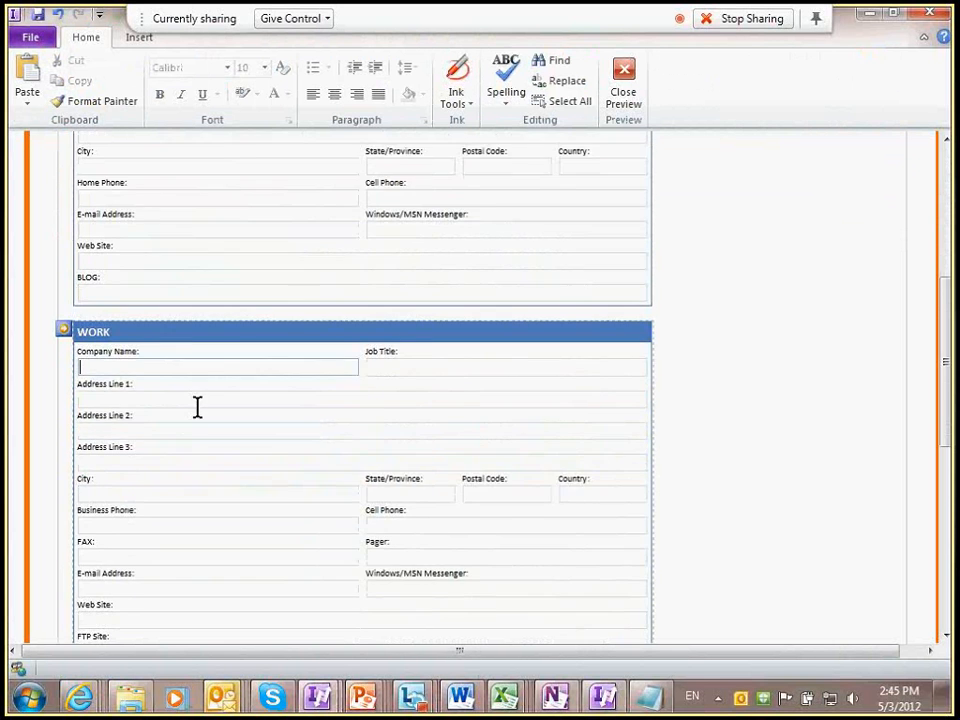
scroll(190, 400, down, 2)
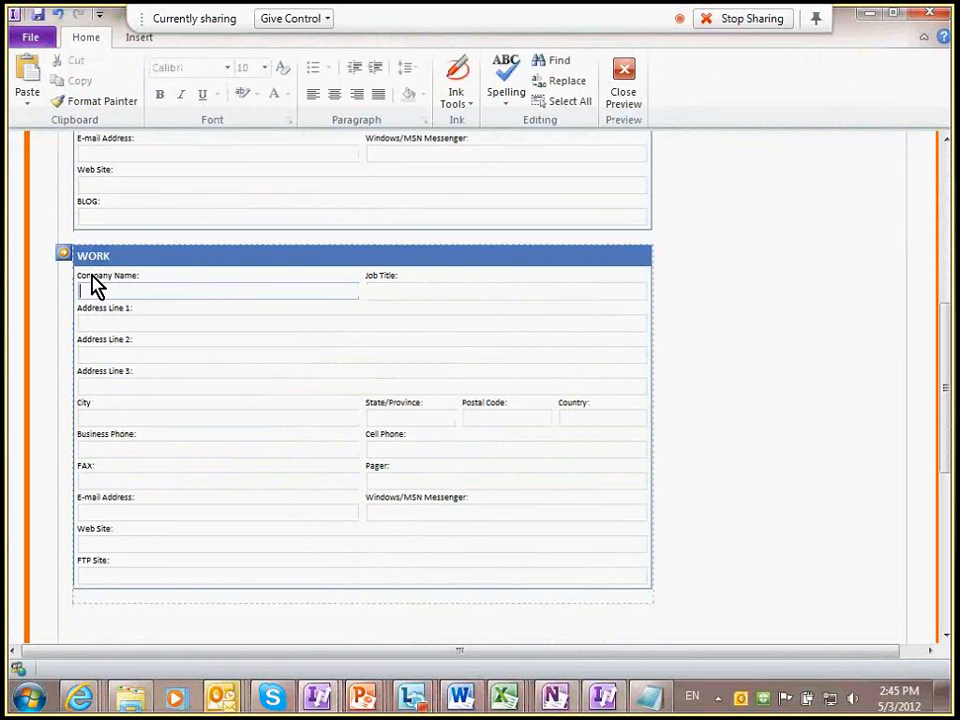
scroll(270, 368, up, 3)
scroll(270, 368, up, 5)
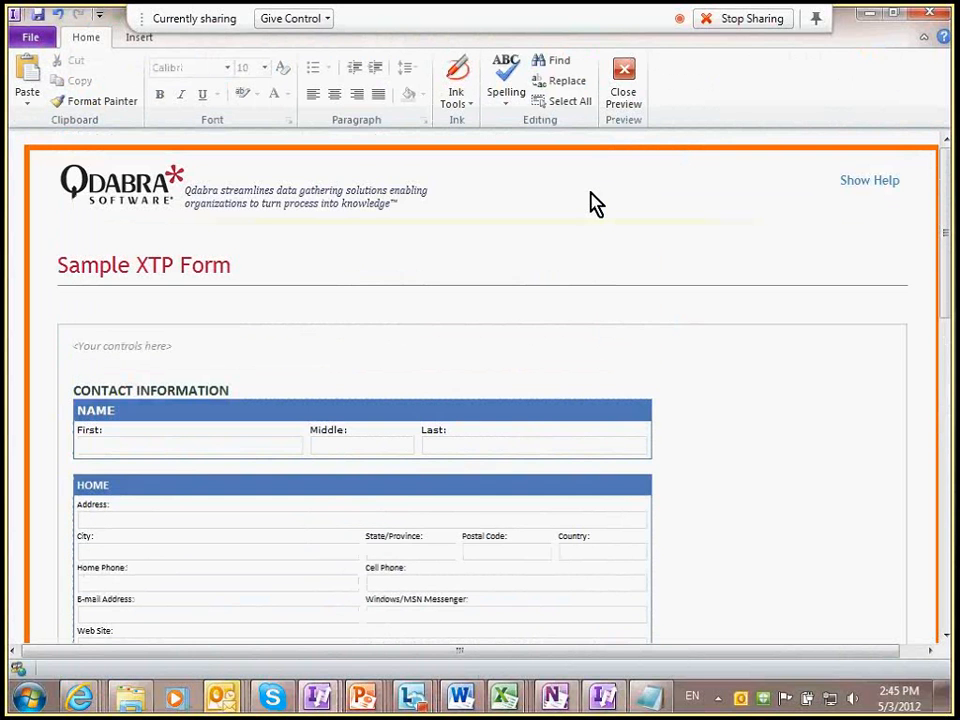
click(631, 92)
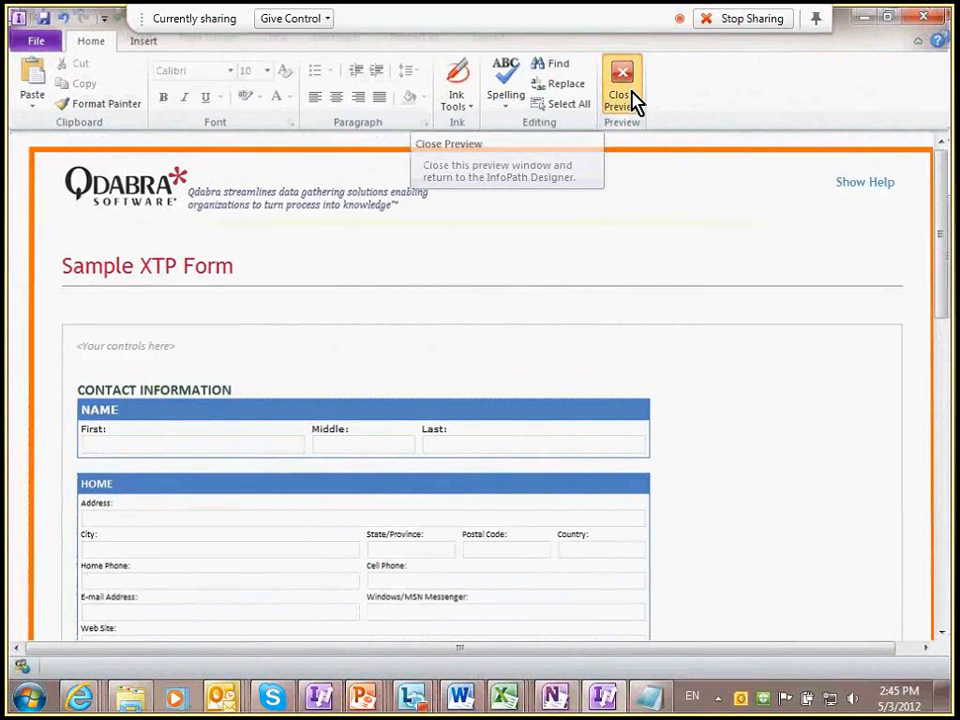
Step: Insert the ContactBlockAdvanced part above Contact Information and preview with Ctrl+Shift+B
click(396, 265)
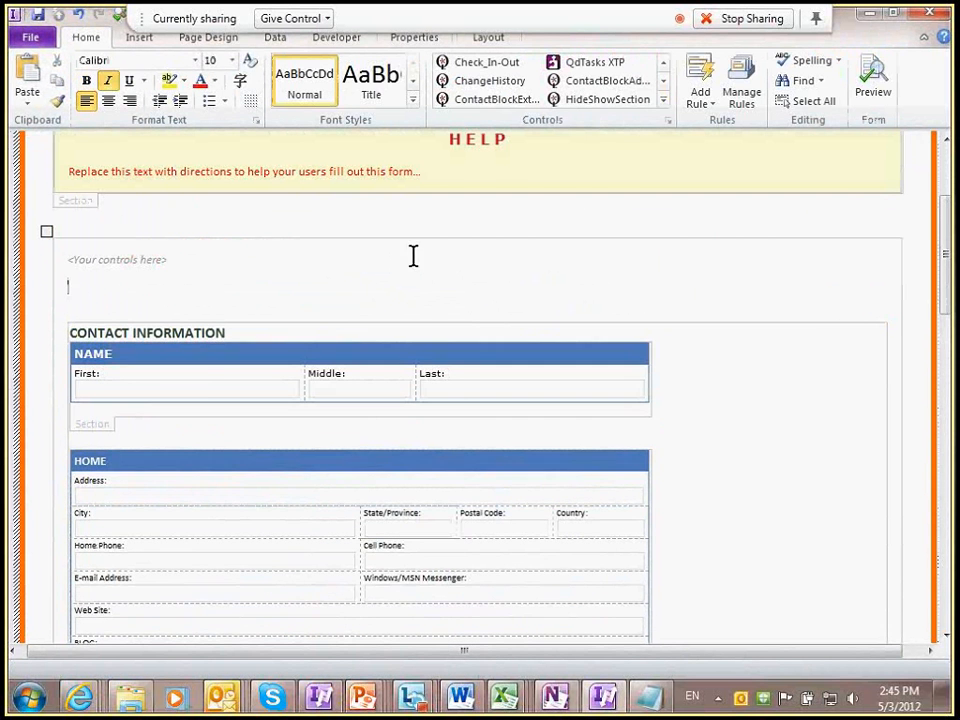
click(660, 101)
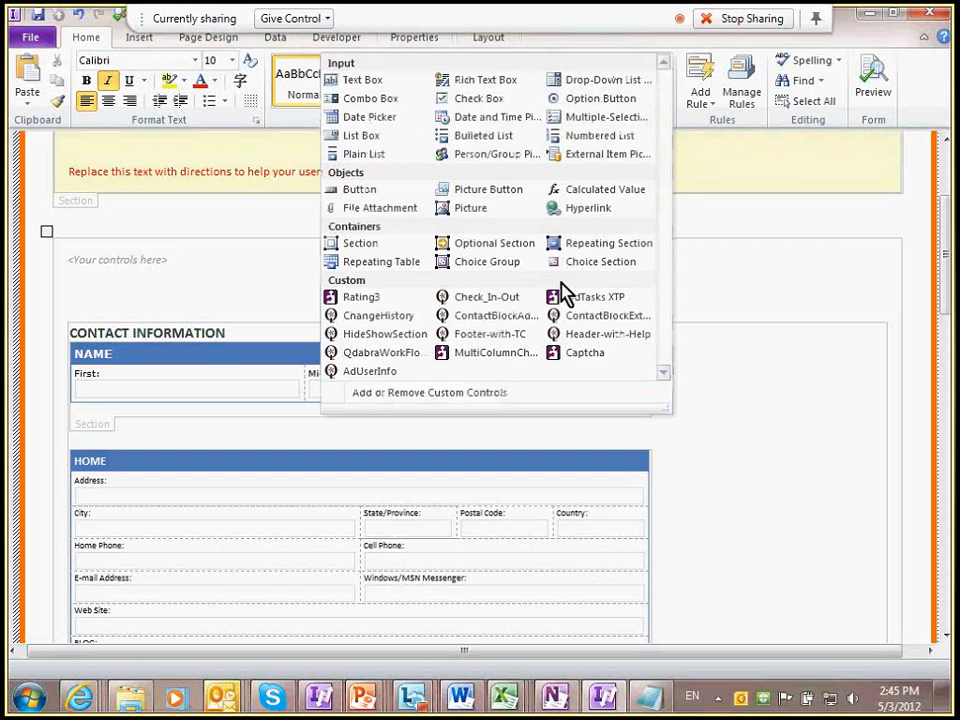
click(505, 316)
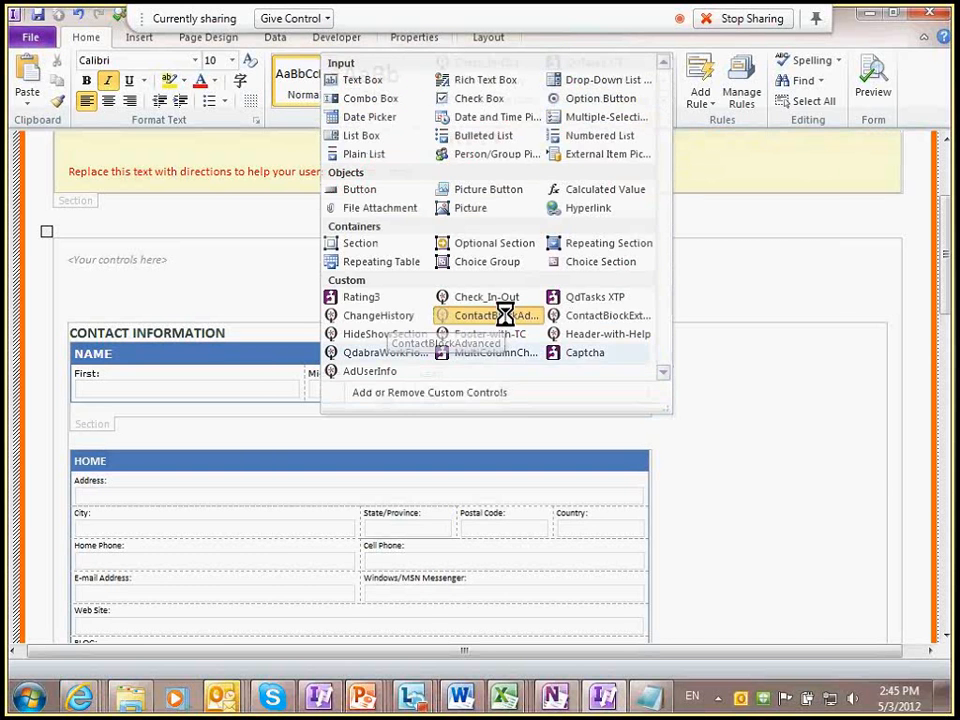
scroll(525, 354, down, 1)
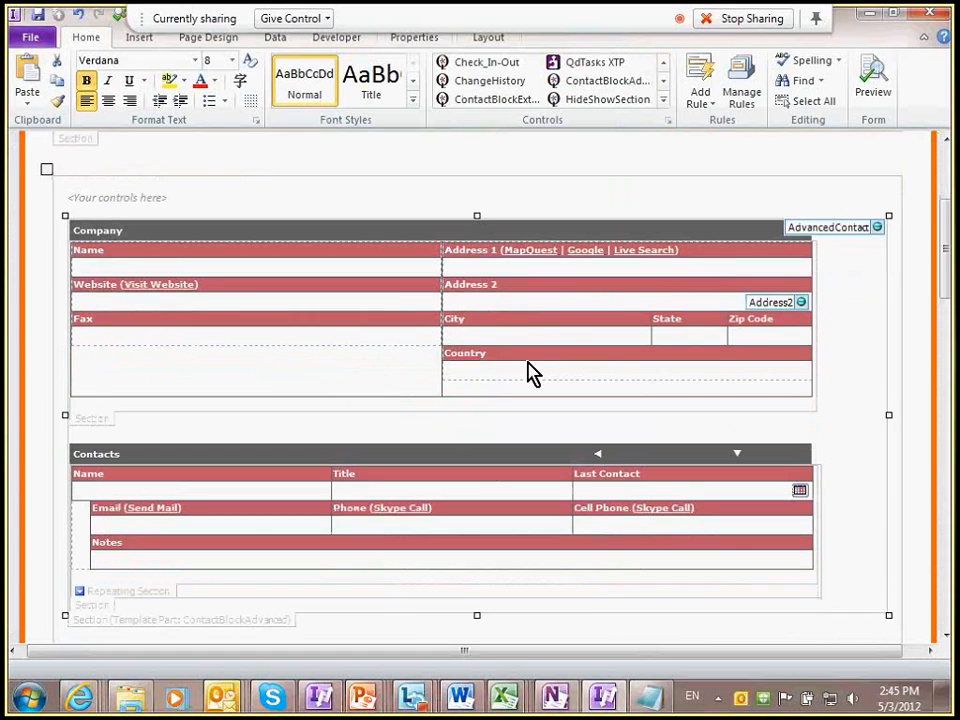
scroll(533, 372, down, 1)
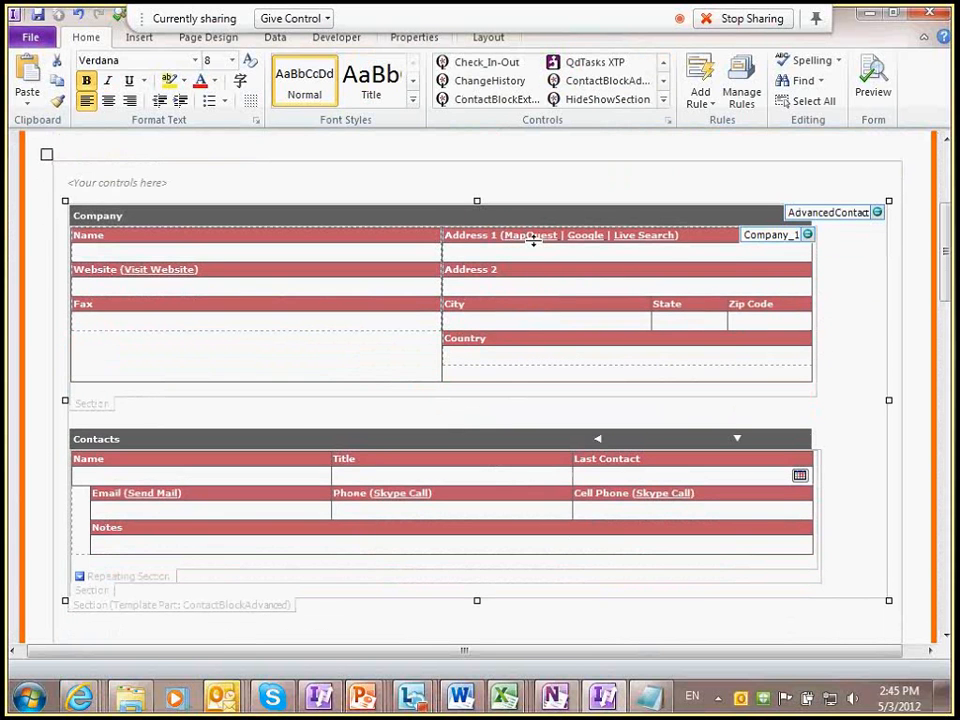
key(ctrl+shift+b)
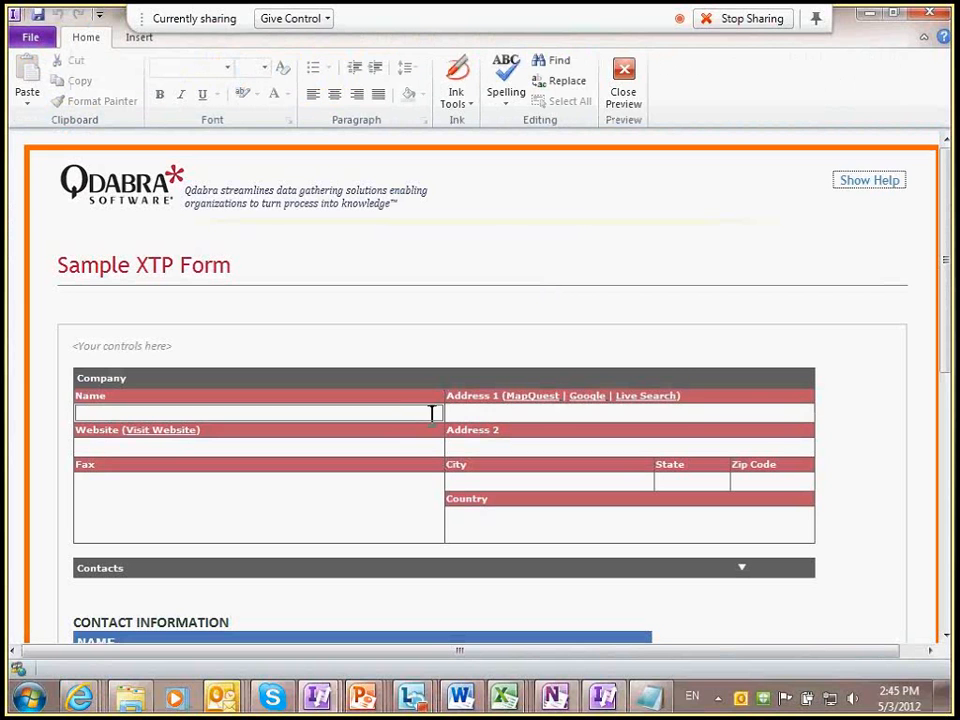
Step: Enter '218 Main Street' as Address 1 and 'Qdabra Software' as the company name
click(493, 412)
text(218 )
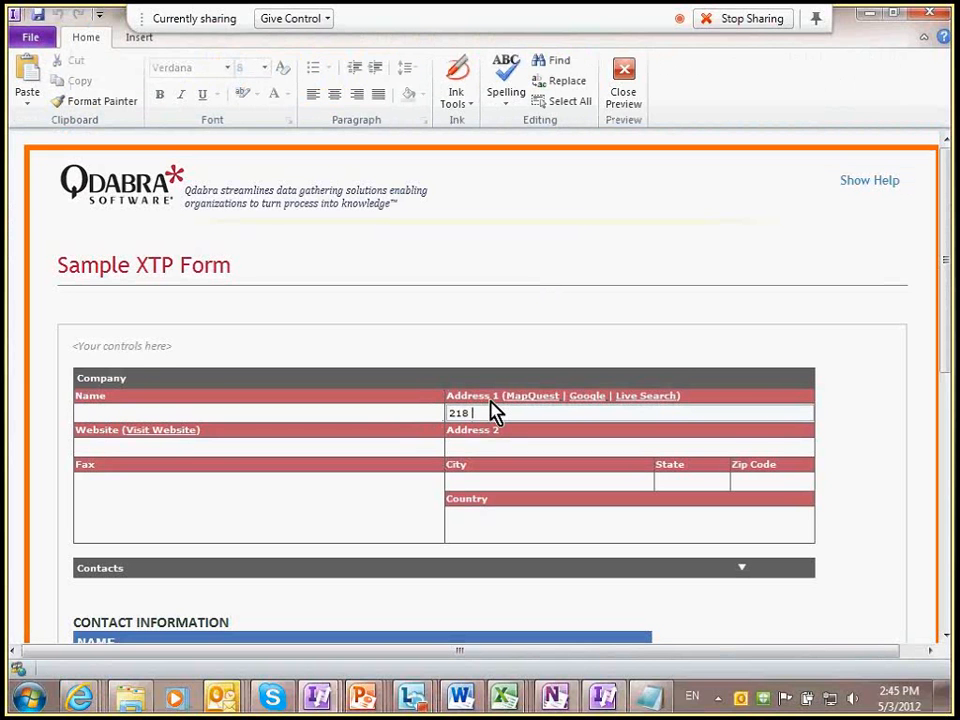
text(Main Street)
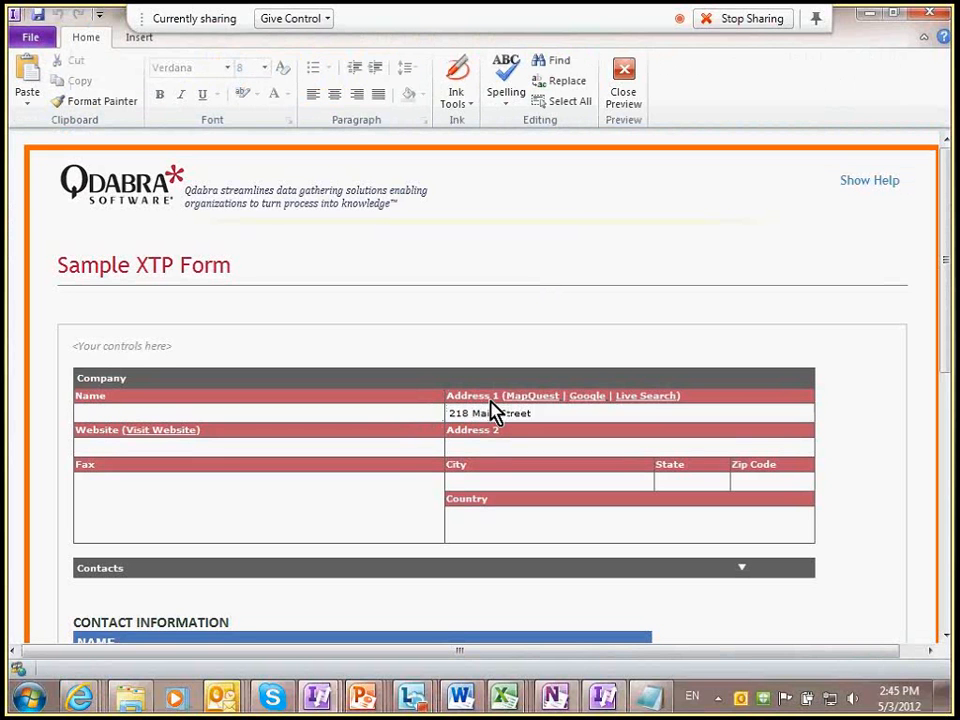
key(Tab)
click(331, 412)
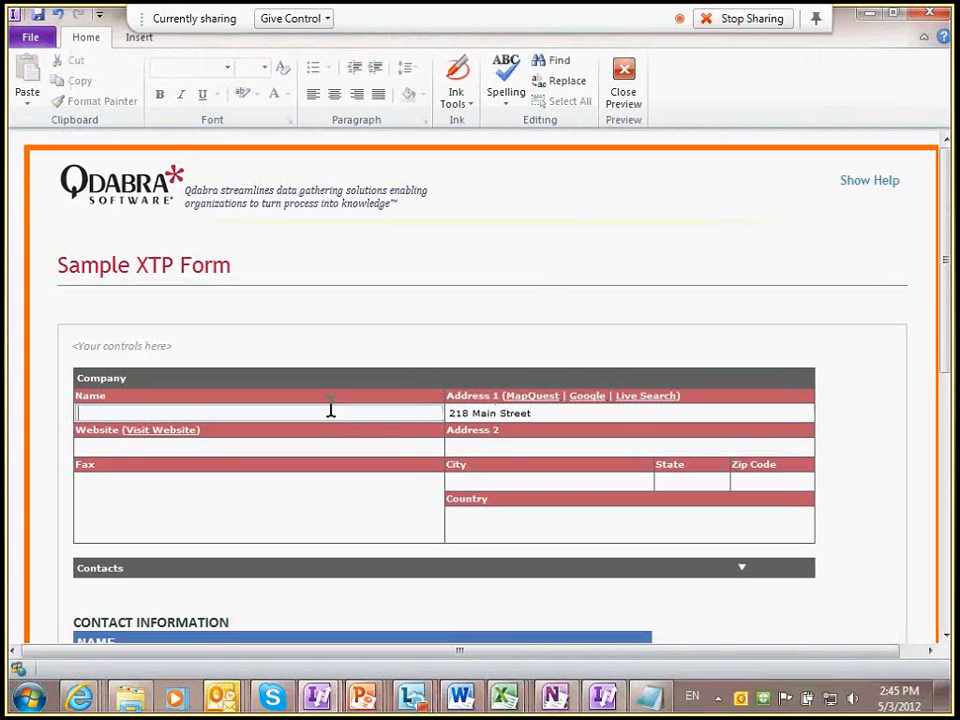
text(Qdabra So)
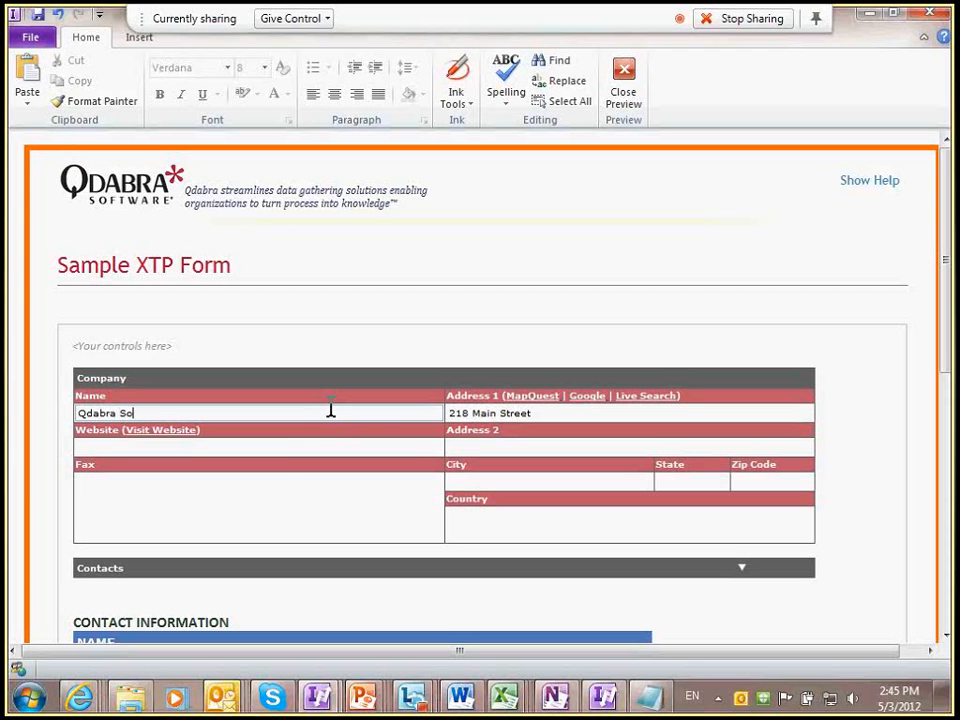
text(ftware)
Step: Fill in the Website field with the Qdabra web address
click(305, 445)
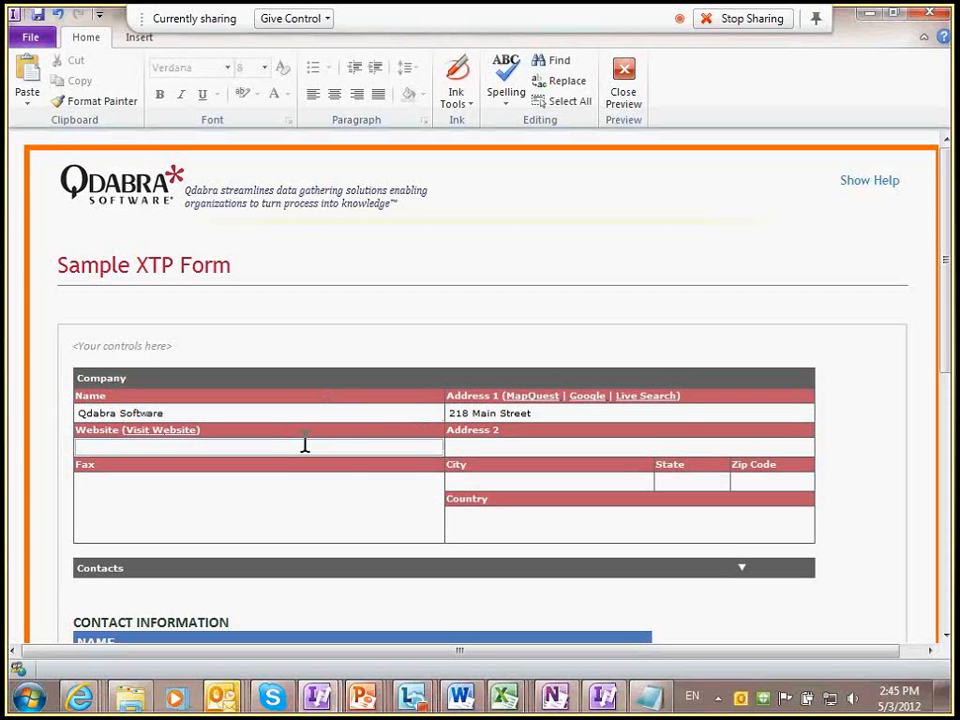
text(http)
text(://qq)
text(w.qdabra.com/)
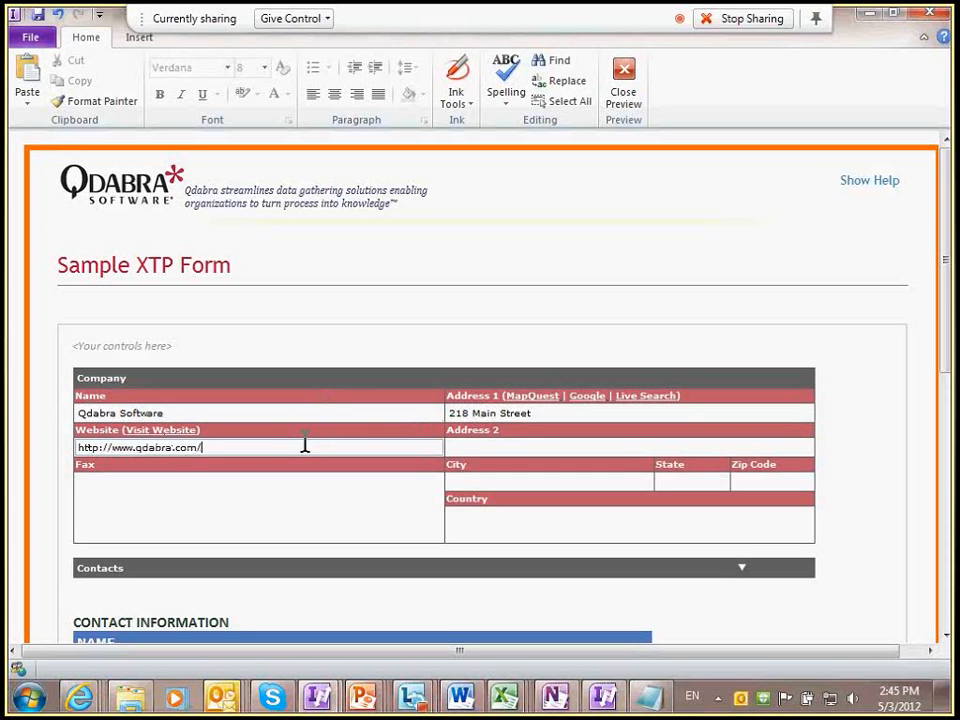
key(Tab)
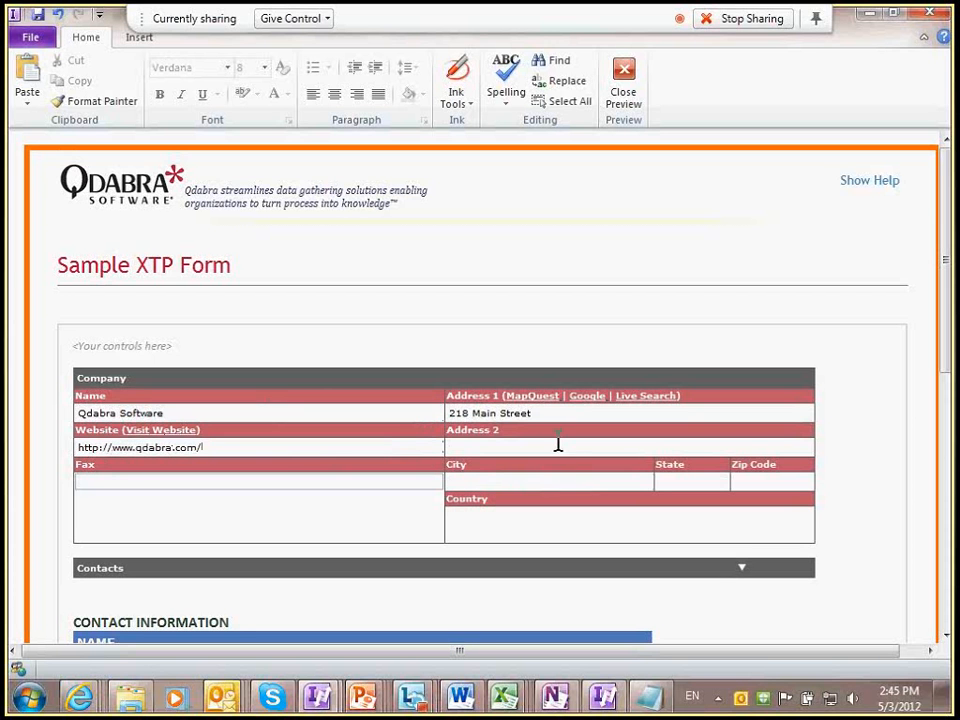
Step: Enter city Kirkland, state WA and zip code 98033
click(594, 447)
click(575, 481)
text(Kirkland)
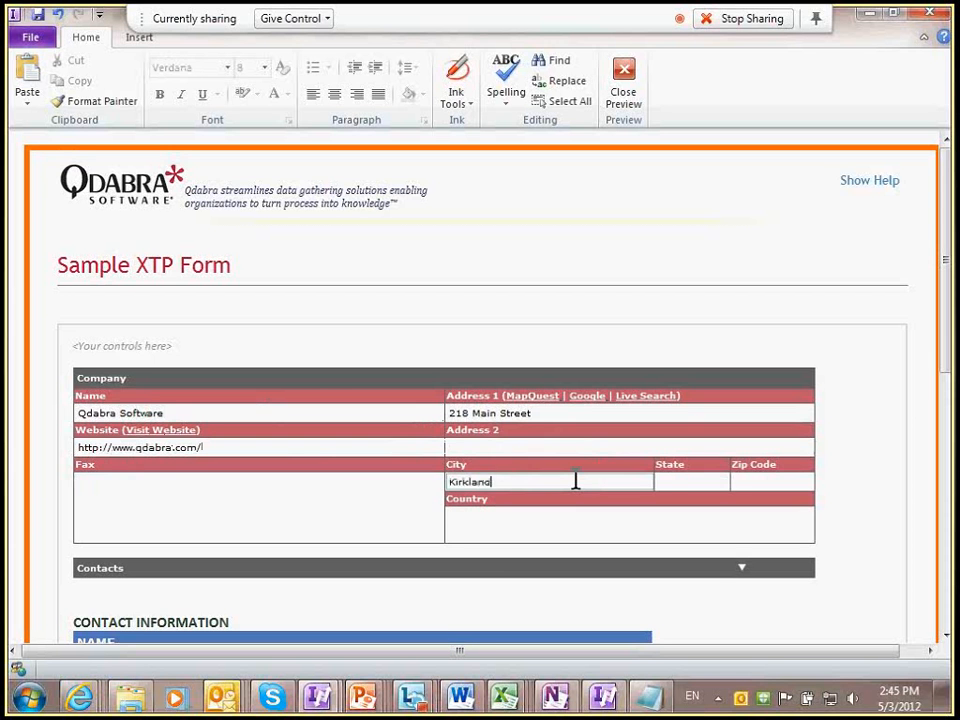
key(Tab)
text(WA)
key(Tab)
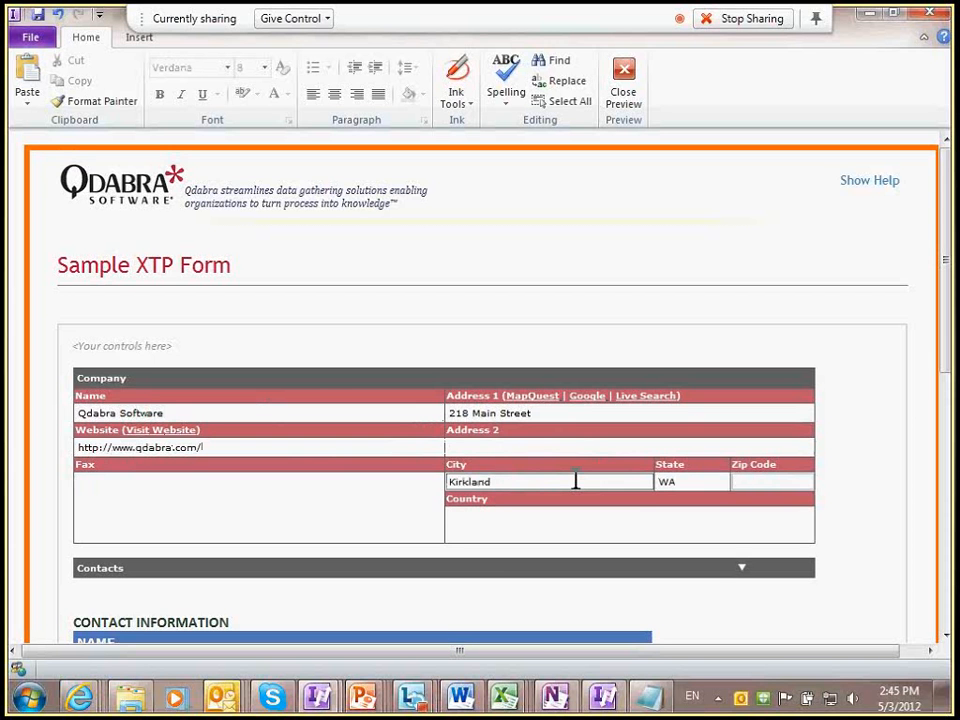
text(98033)
key(Tab)
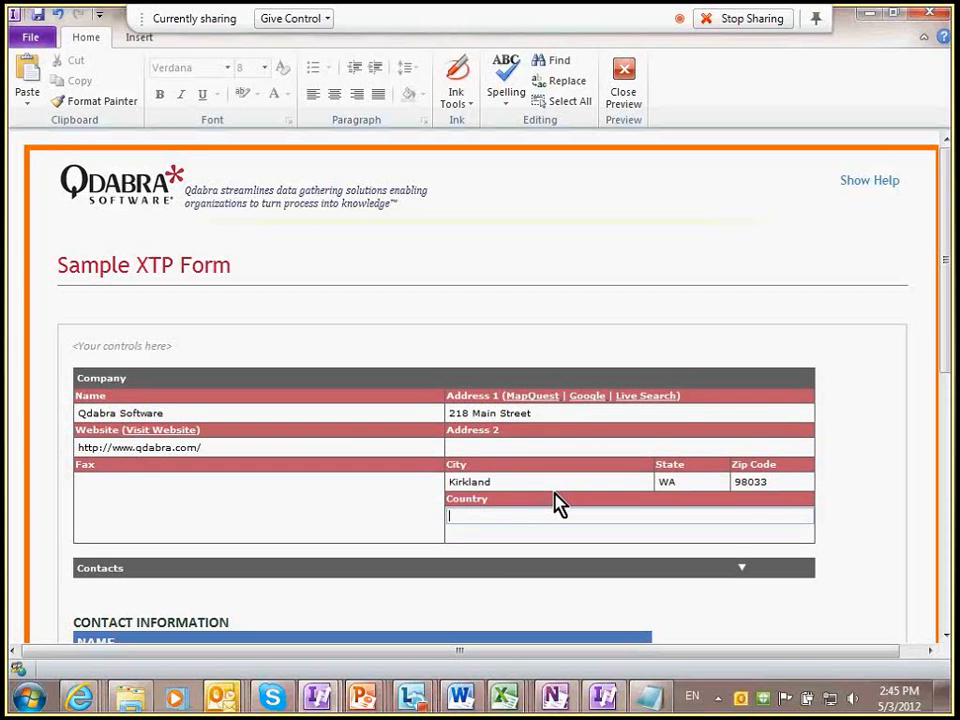
click(647, 400)
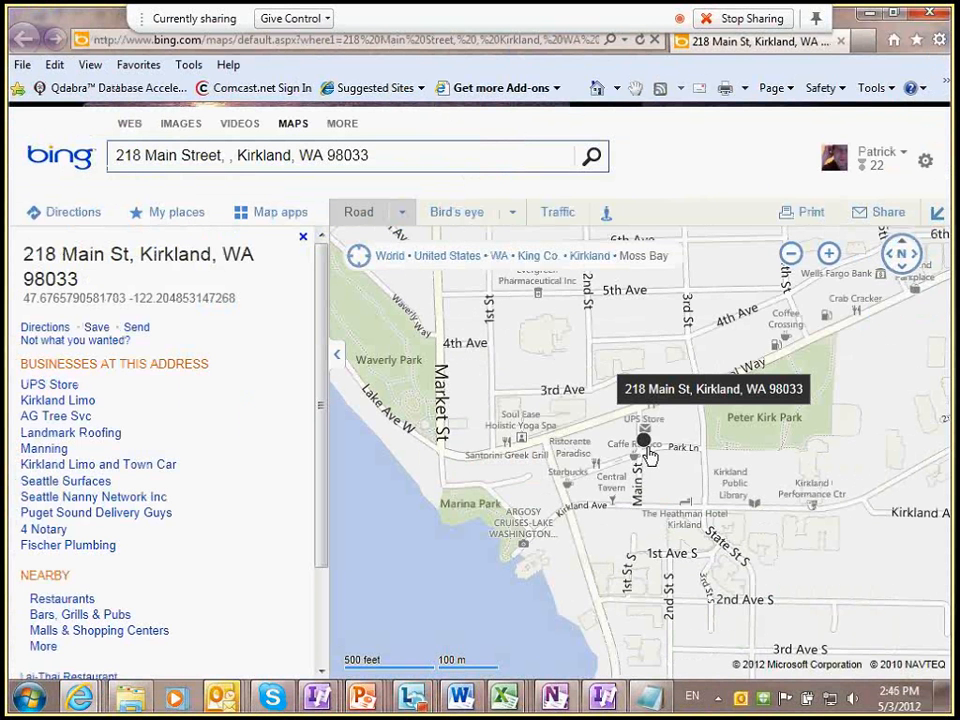
key(alt+Tab)
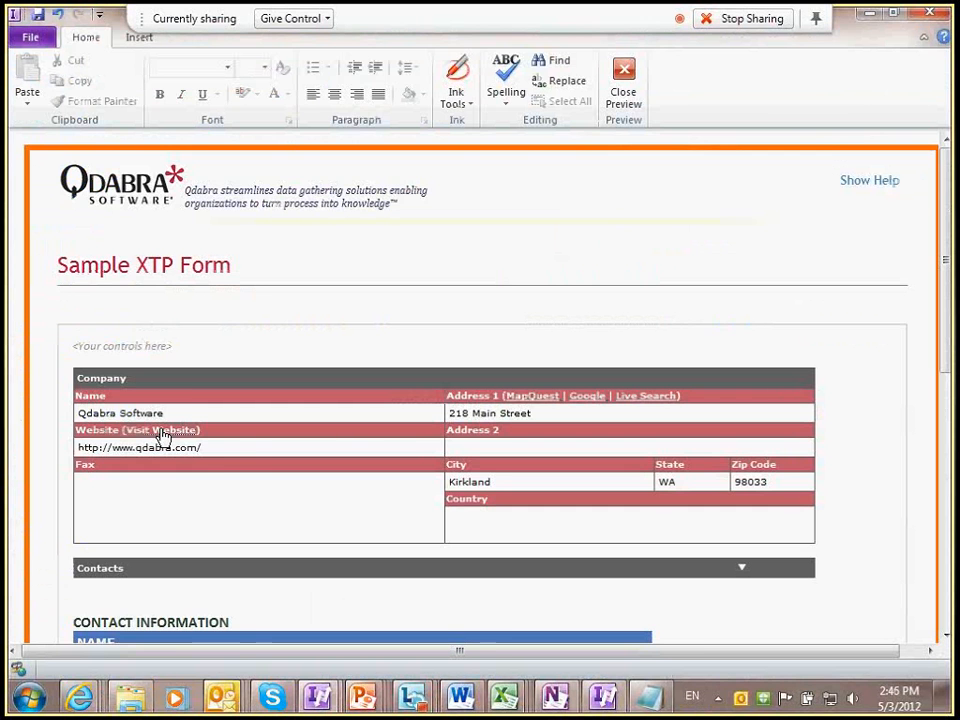
Step: Open qdabra.com through the Visit Website link, then close the form preview
click(162, 431)
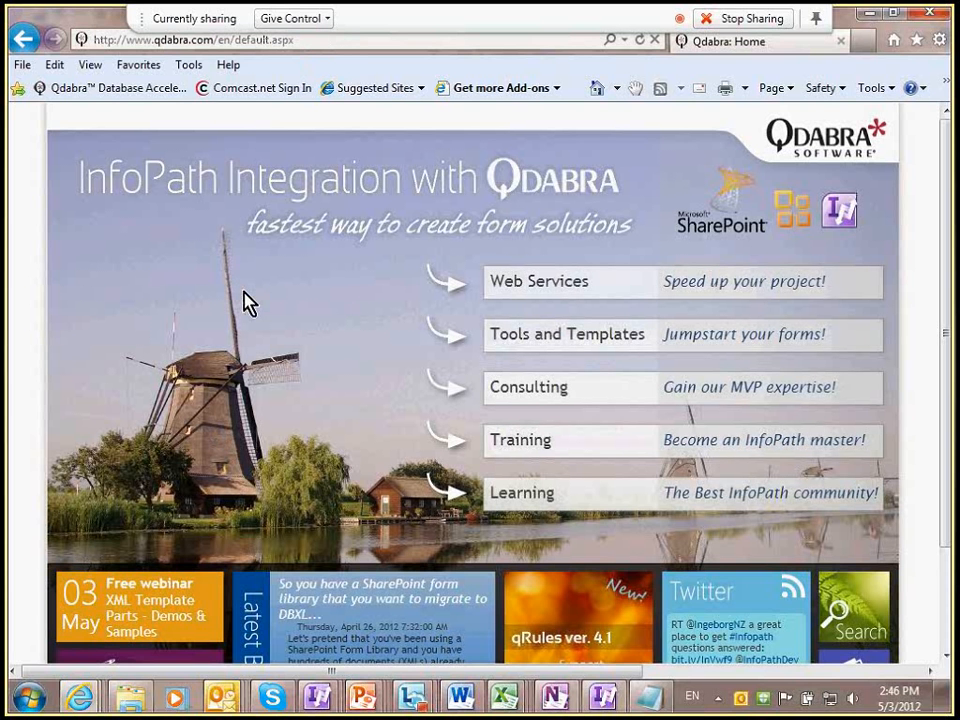
key(alt+Tab)
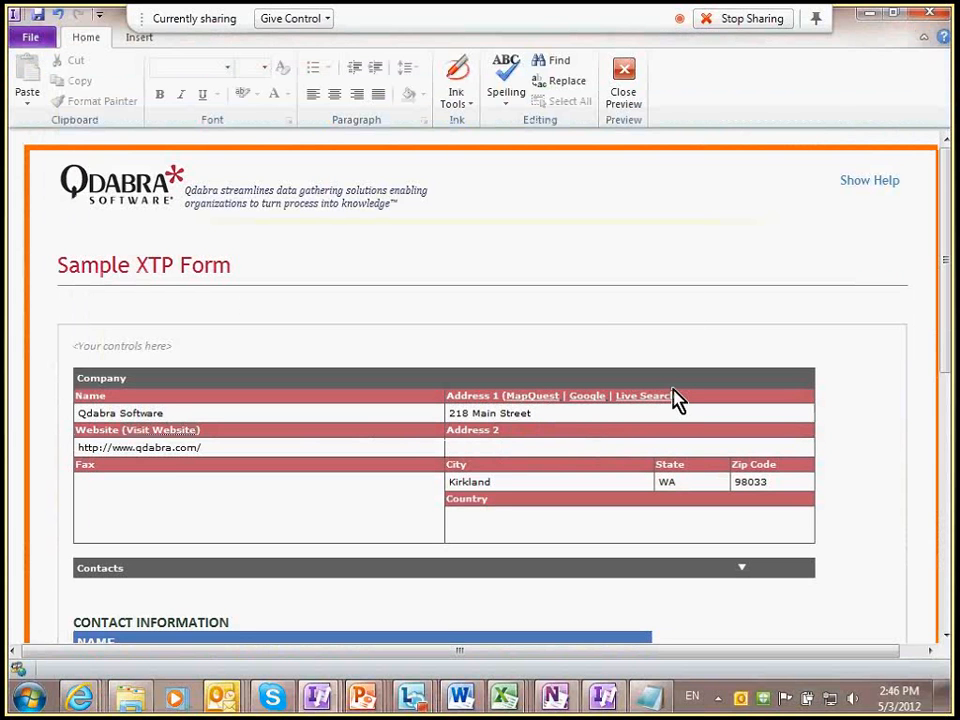
click(932, 22)
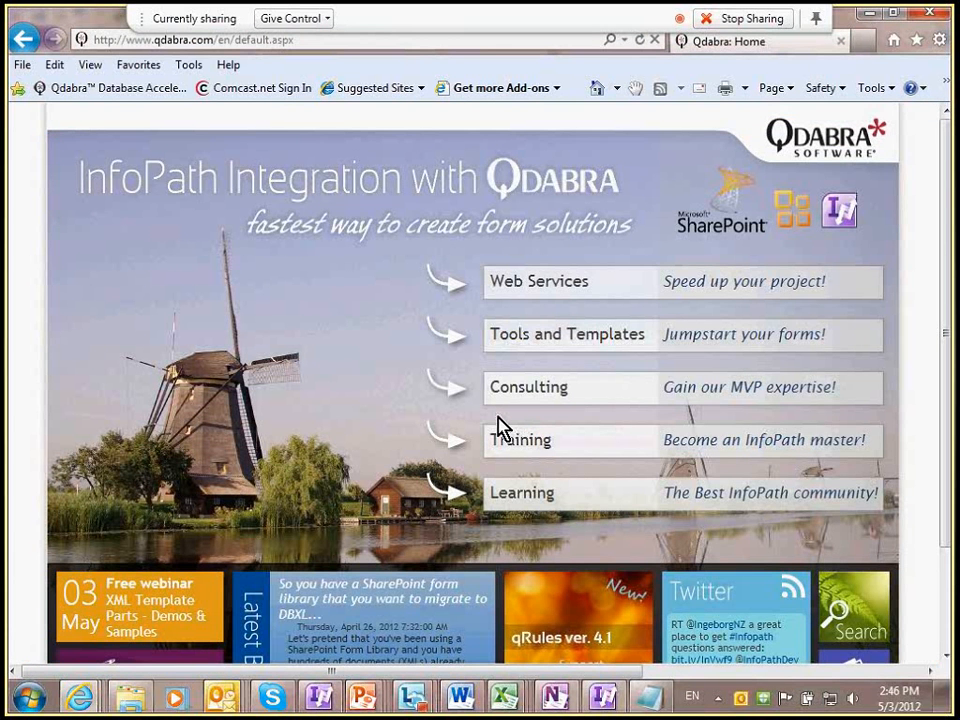
key(alt+Tab)
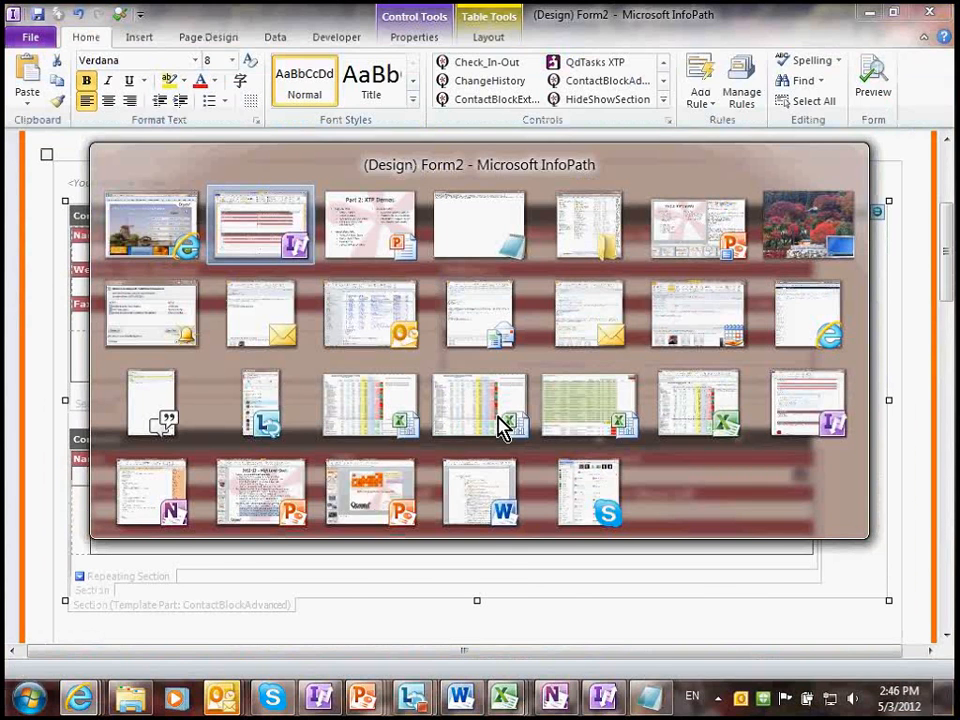
Step: View the Qdabra Address Block Extended folder, then the Part 2: XTP Demos slide
key(alt+Tab)
key(alt+Tab)
key(alt+Tab)
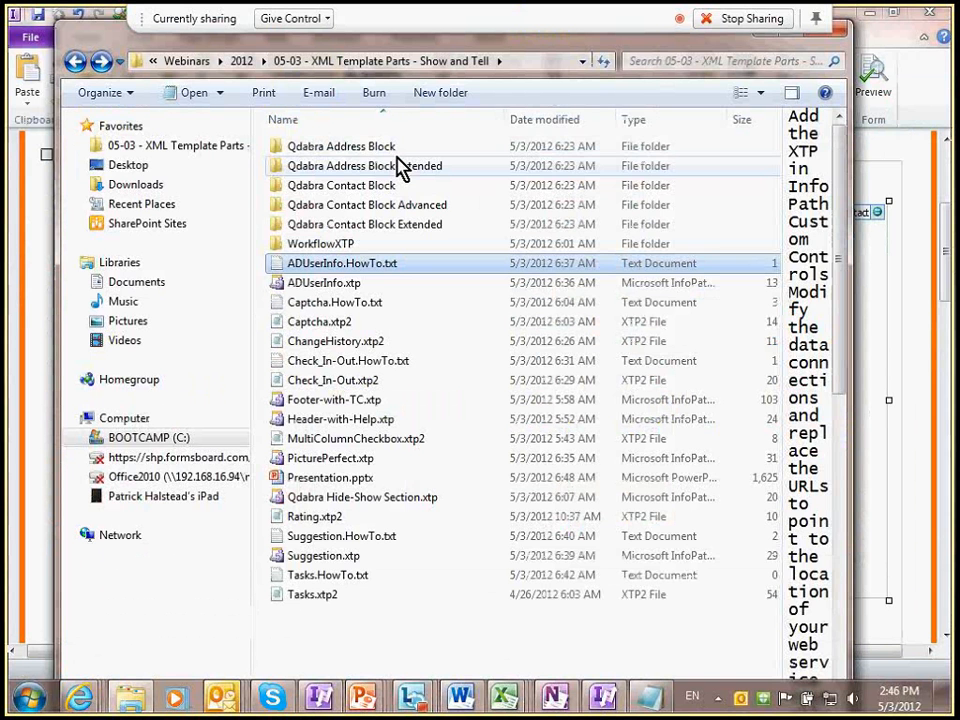
click(400, 165)
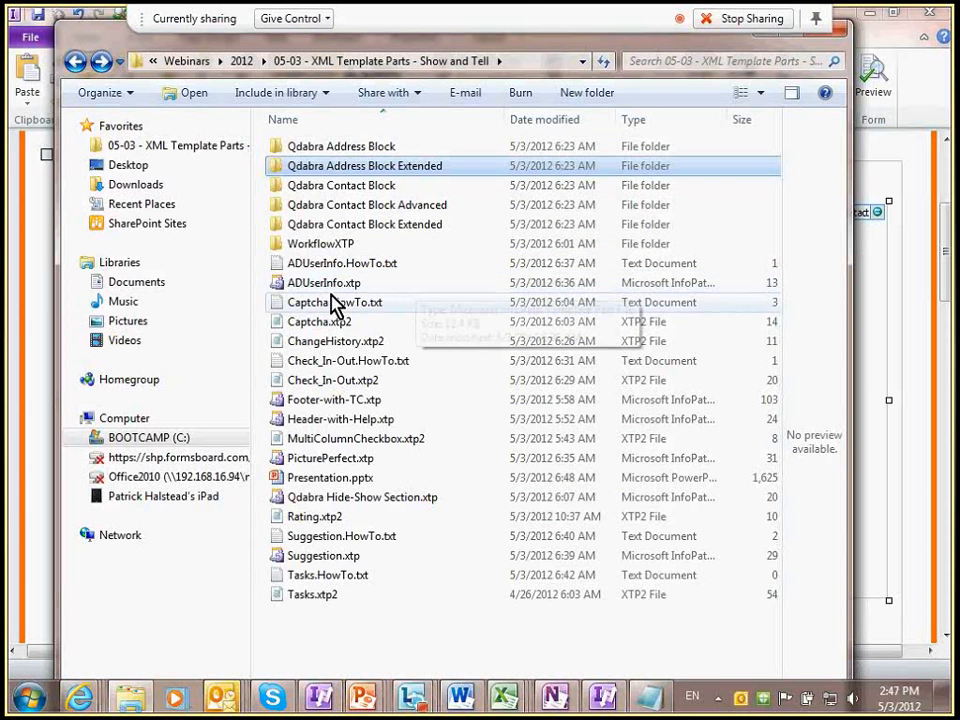
key(alt+Tab)
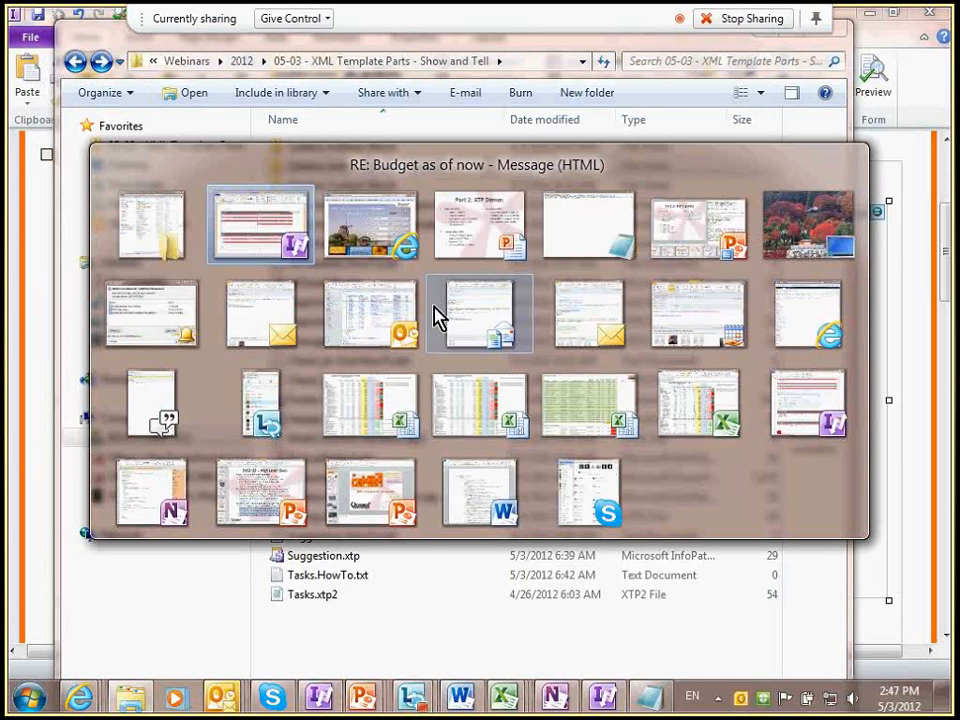
key(alt+Tab)
key(alt+Tab)
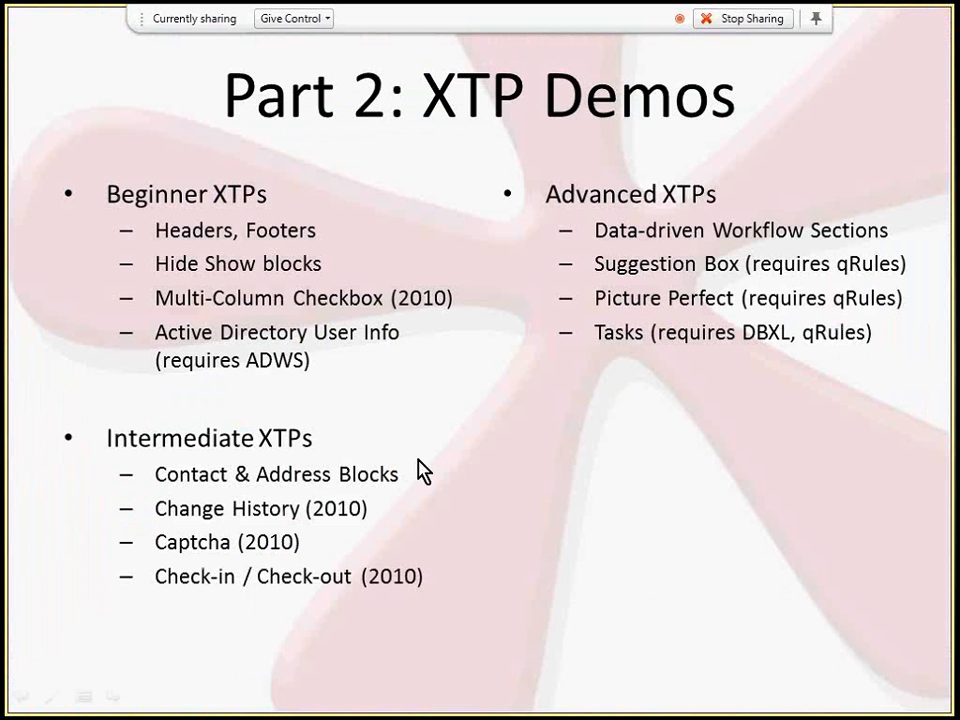
key(alt+Tab)
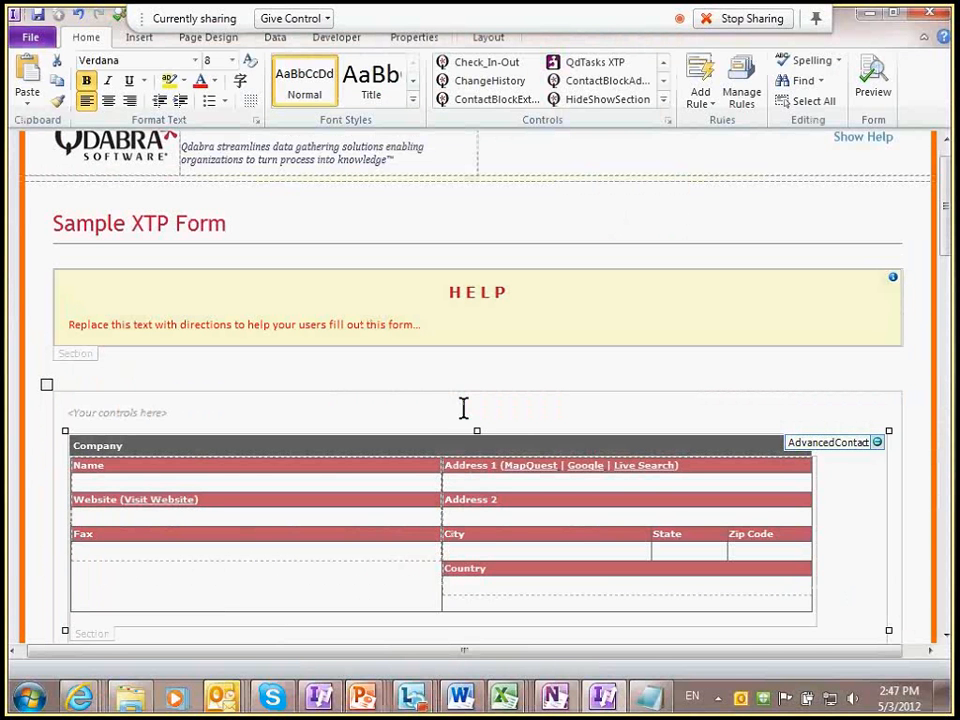
Step: Insert a blank line above the Company contact block and expand the Controls gallery
click(274, 418)
key(Return)
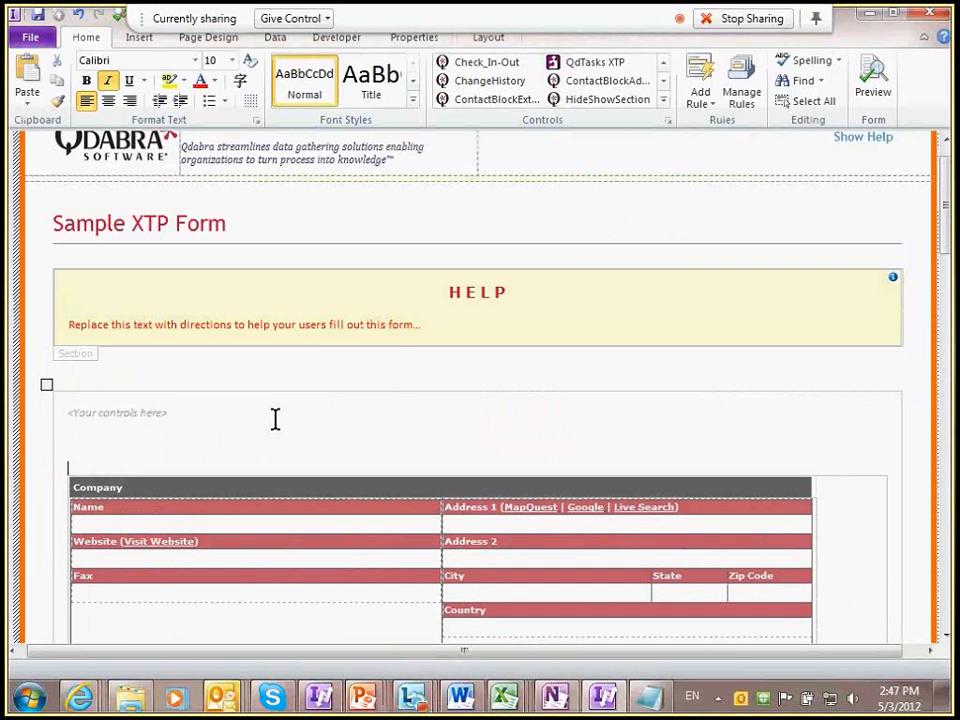
click(663, 101)
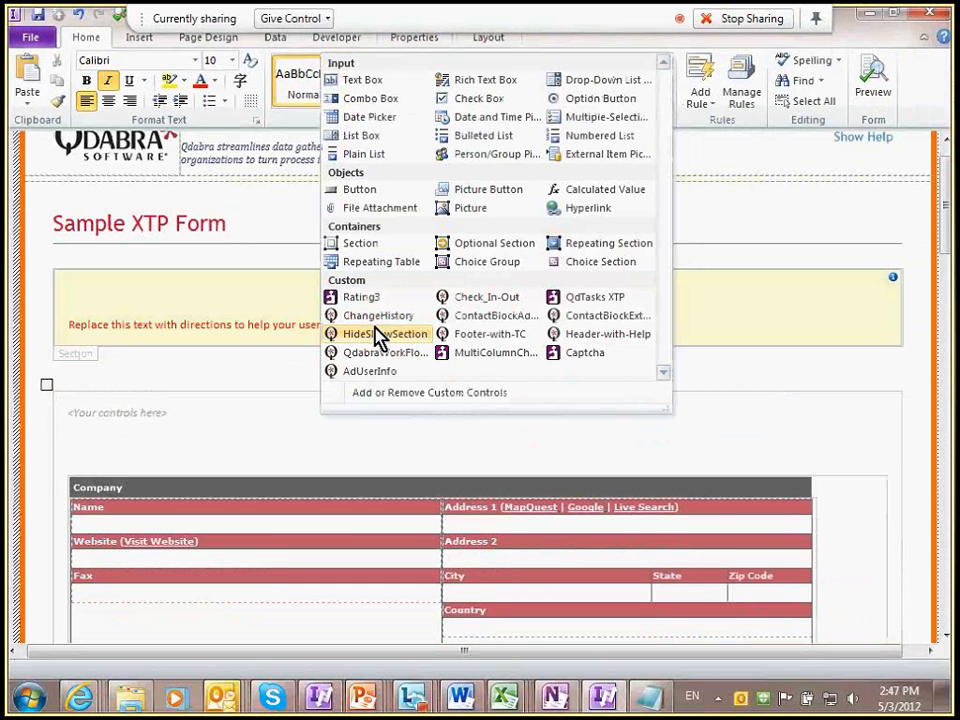
Step: Insert the ChangeHistory template part above the contact block
click(377, 317)
scroll(517, 457, down, 1)
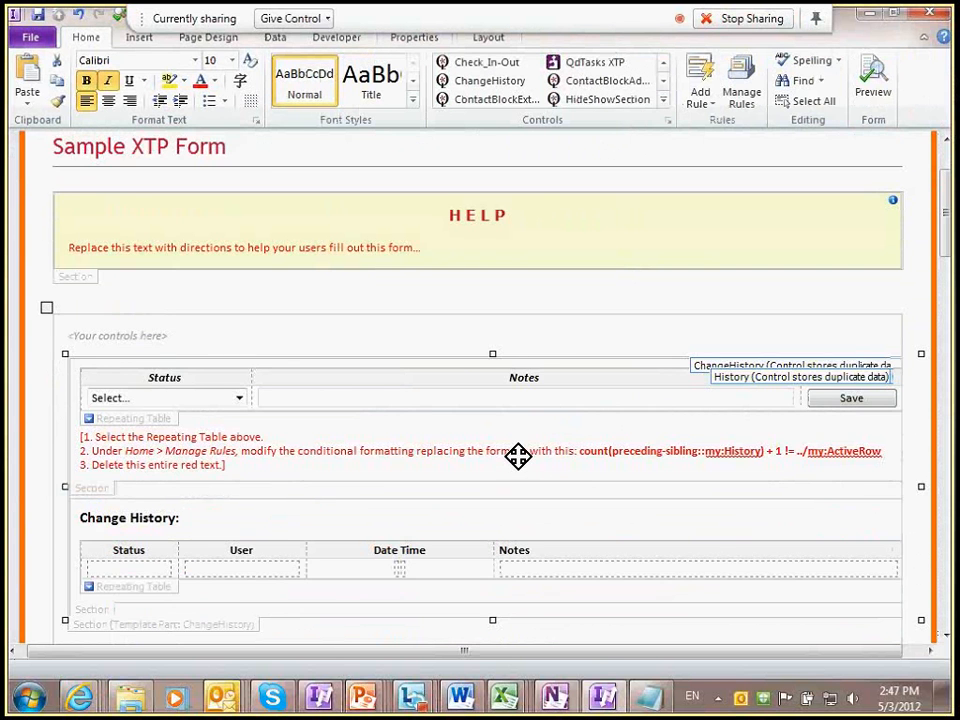
scroll(420, 465, down, 2)
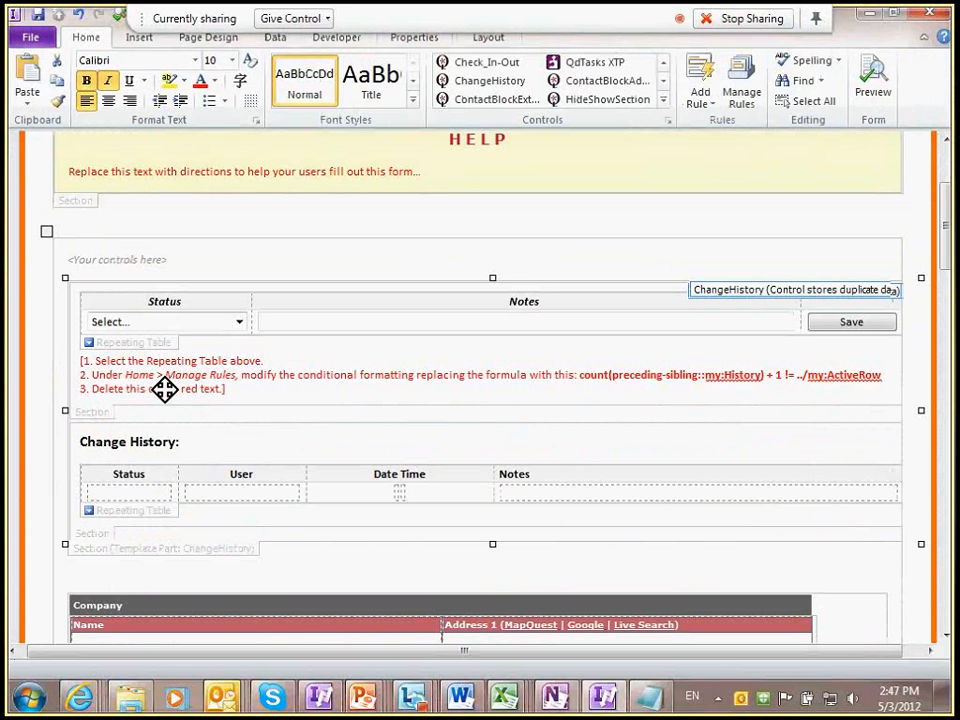
Step: Select the replacement formula in the red instructions and show the repeating table's rules
click(140, 344)
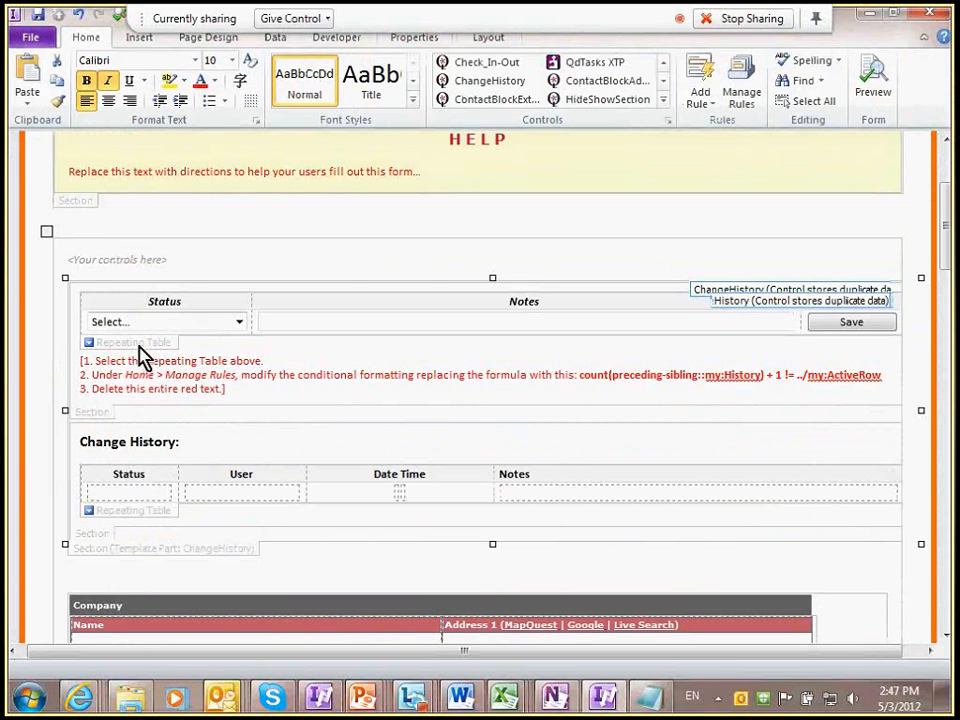
click(141, 344)
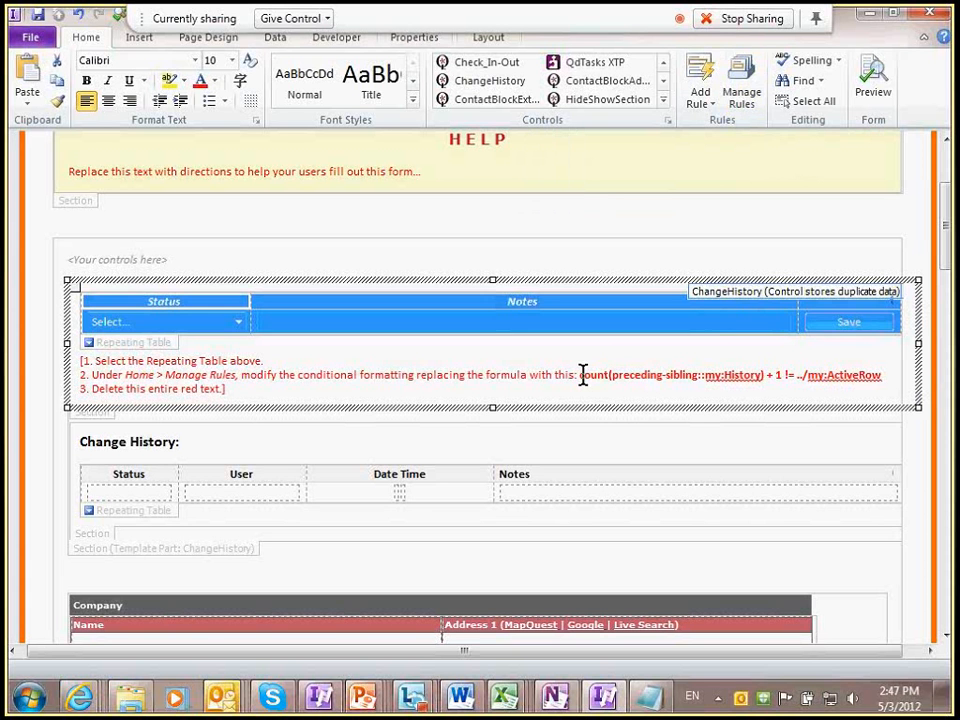
drag(583, 374, 857, 368)
key(ctrl+c)
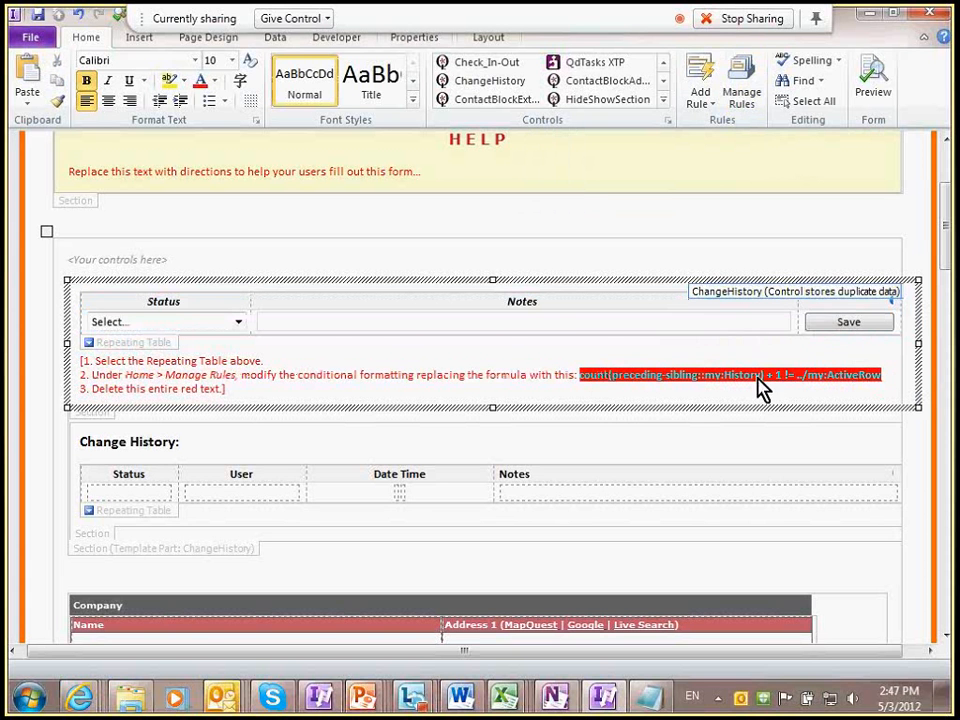
click(127, 346)
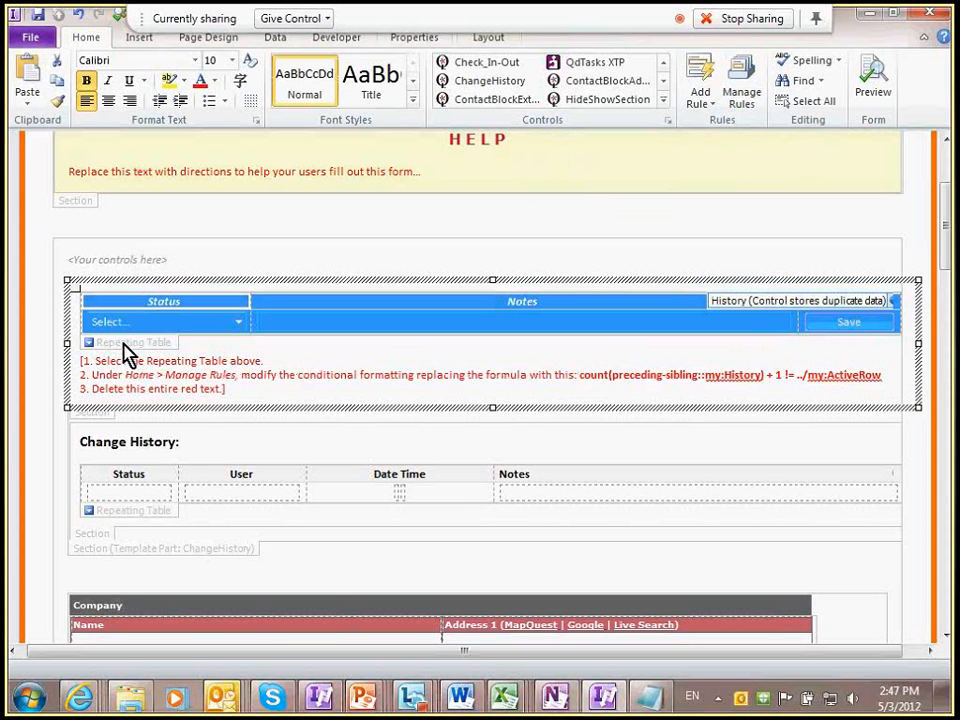
click(741, 92)
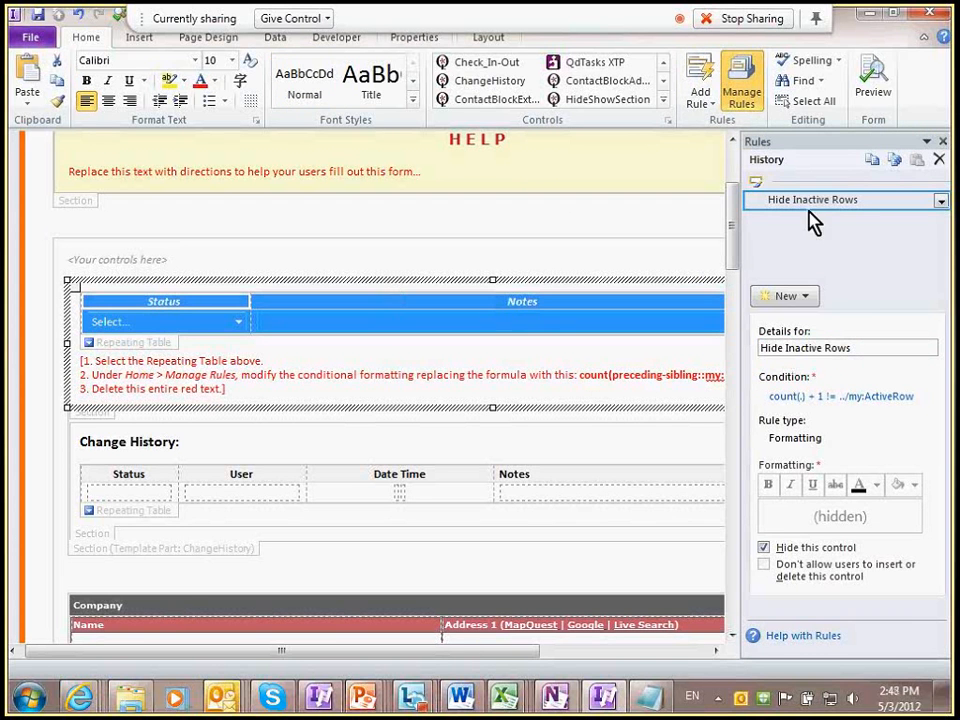
Step: Change the Hide Inactive Rows condition to count(preceding-sibling::my:History) + 1 != ../my:ActiveRow
click(852, 398)
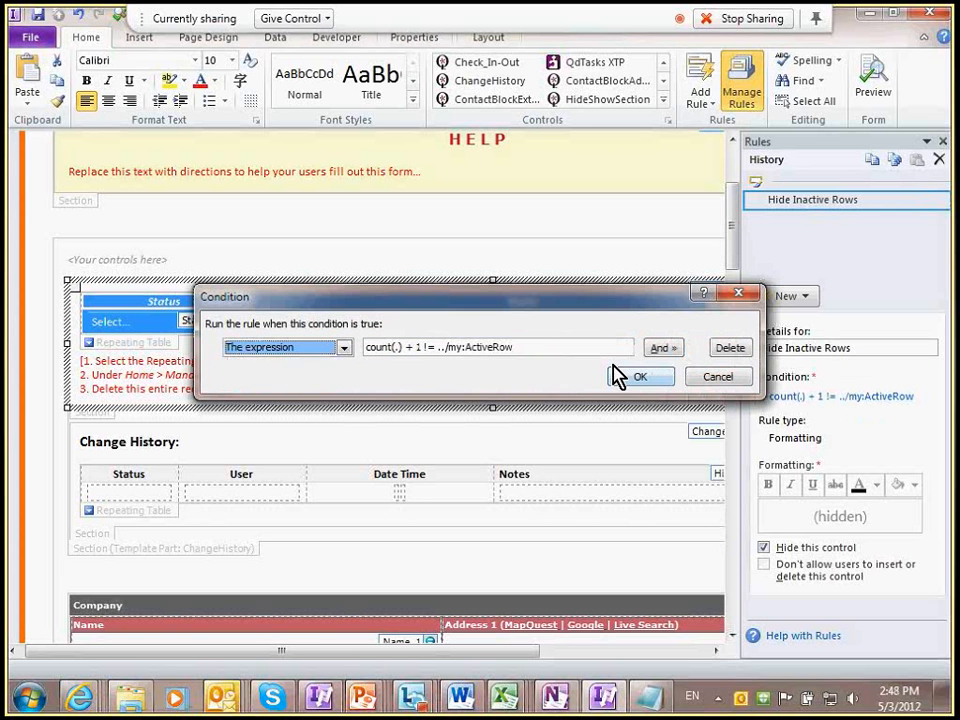
drag(513, 347, 366, 347)
key(ctrl+v)
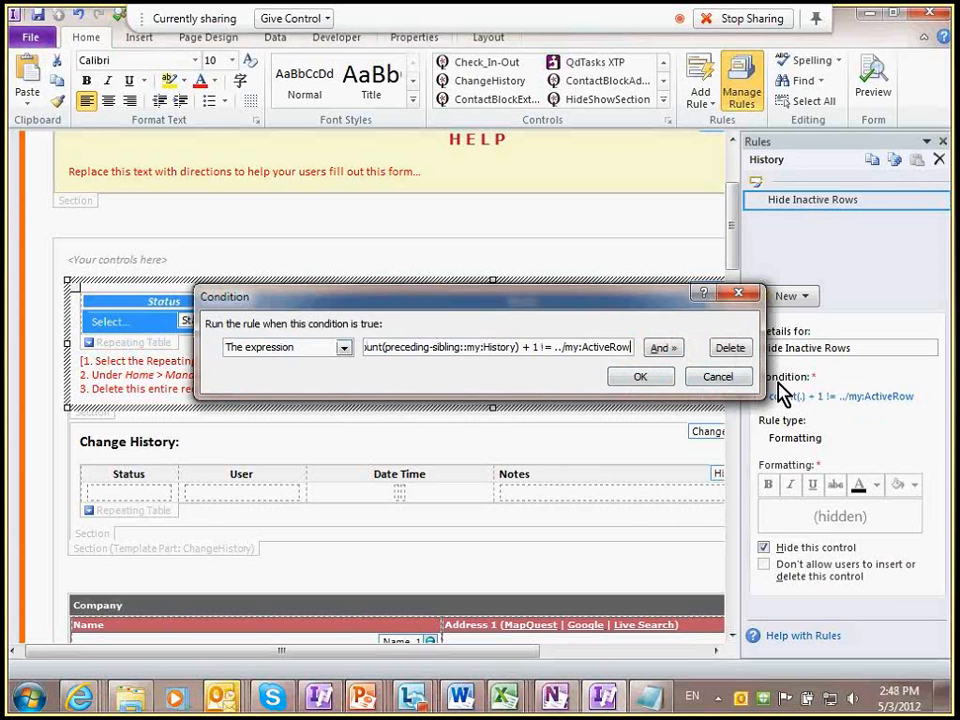
click(640, 376)
Step: Delete the three red instruction lines and the leftover empty line
drag(229, 386, 74, 365)
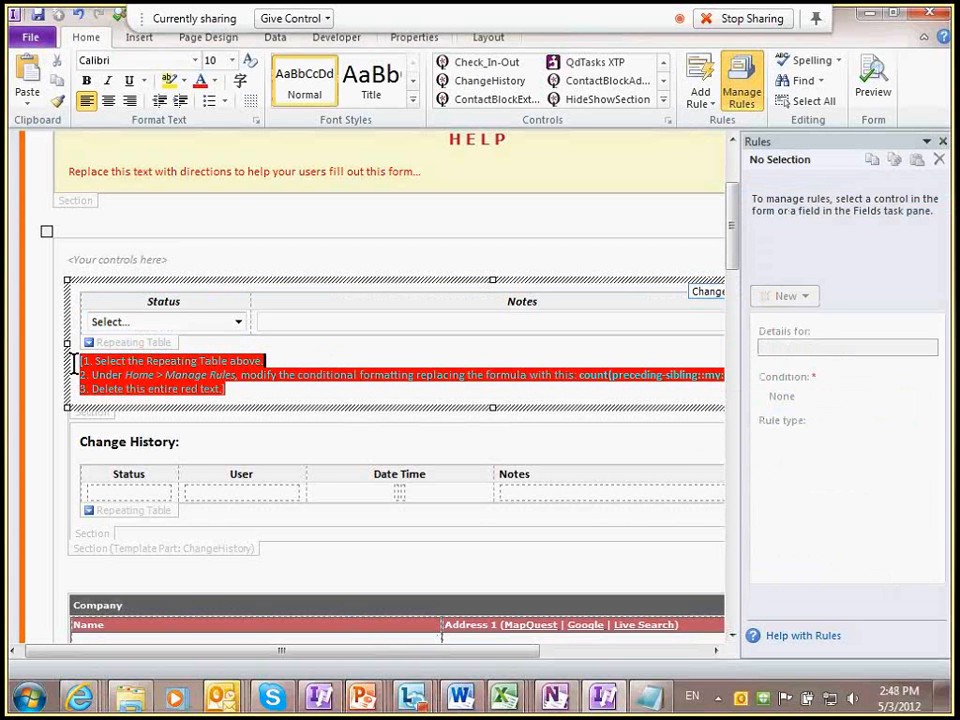
key(Delete)
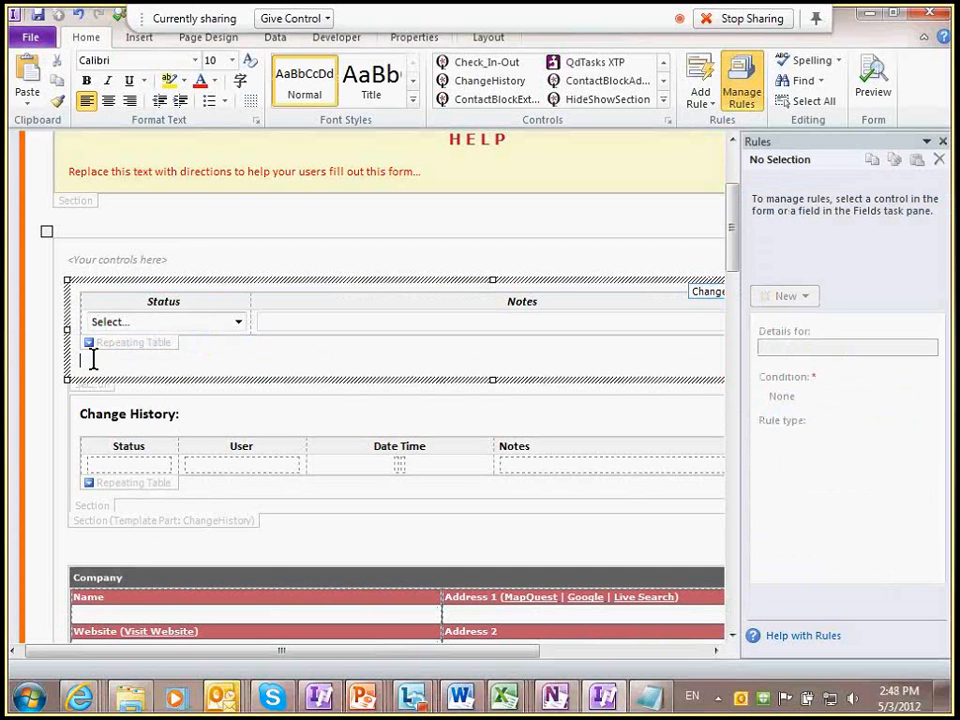
key(BackSpace)
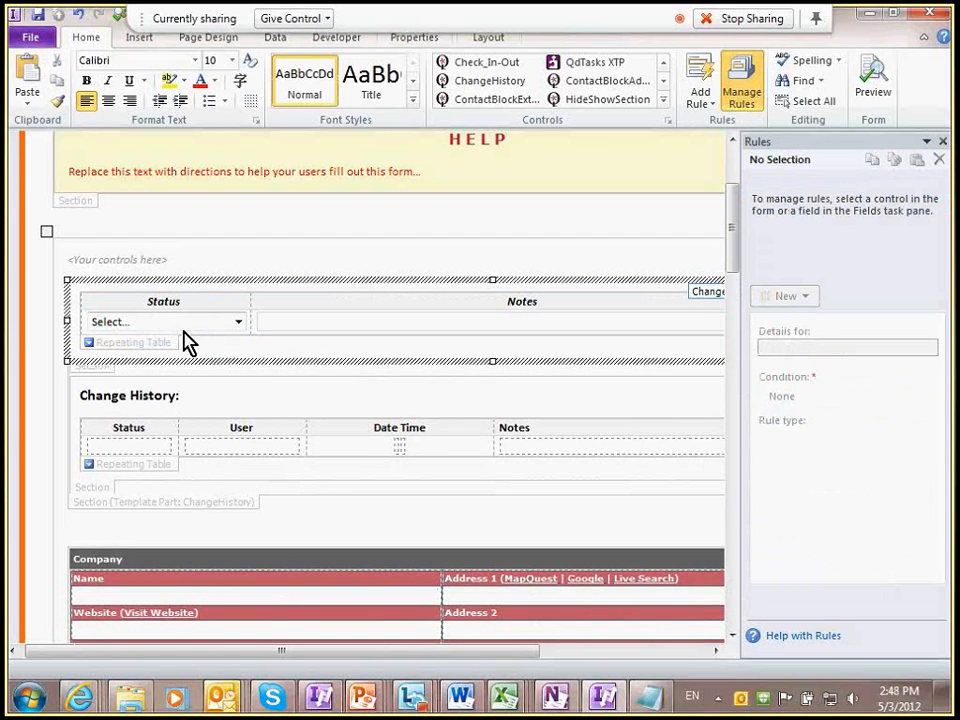
key(F5)
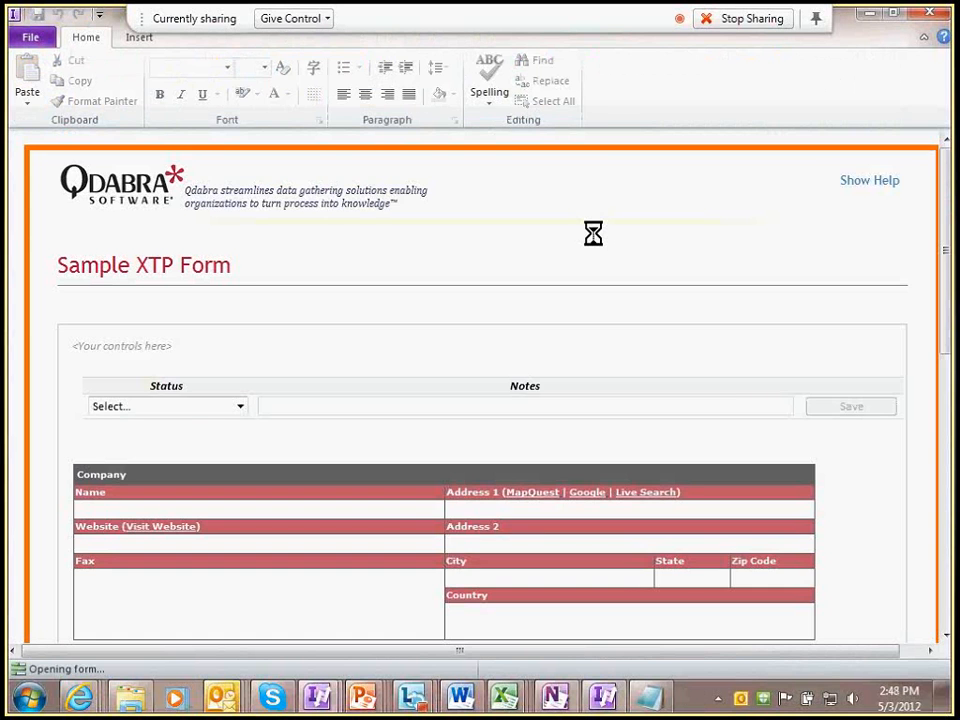
Step: Save a Pending status entry with the note 'Need to fill it out'
click(208, 406)
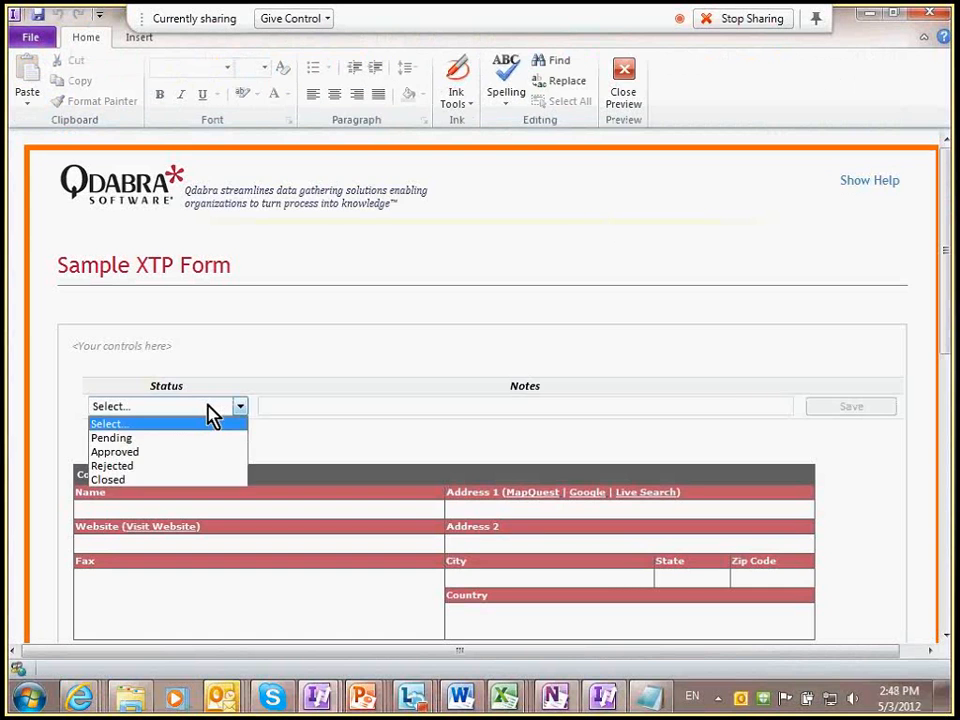
click(152, 437)
click(307, 407)
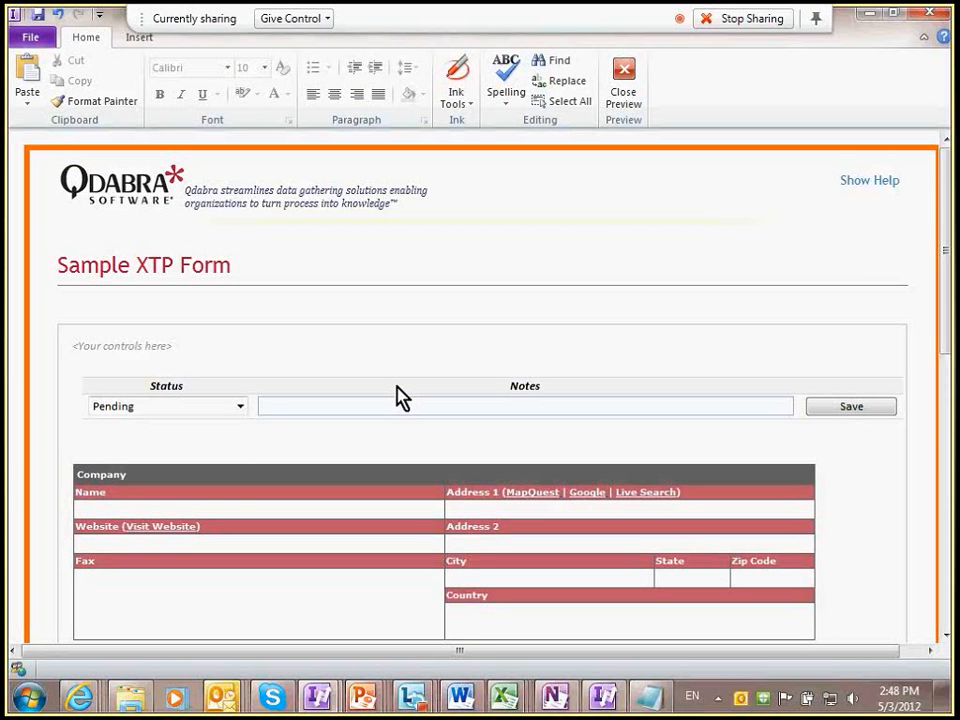
text(Please)
key(BackSpace)
key(BackSpace)
key(BackSpace)
key(BackSpace)
key(BackSpace)
key(BackSpace)
text(Need to fill it out)
key(Return)
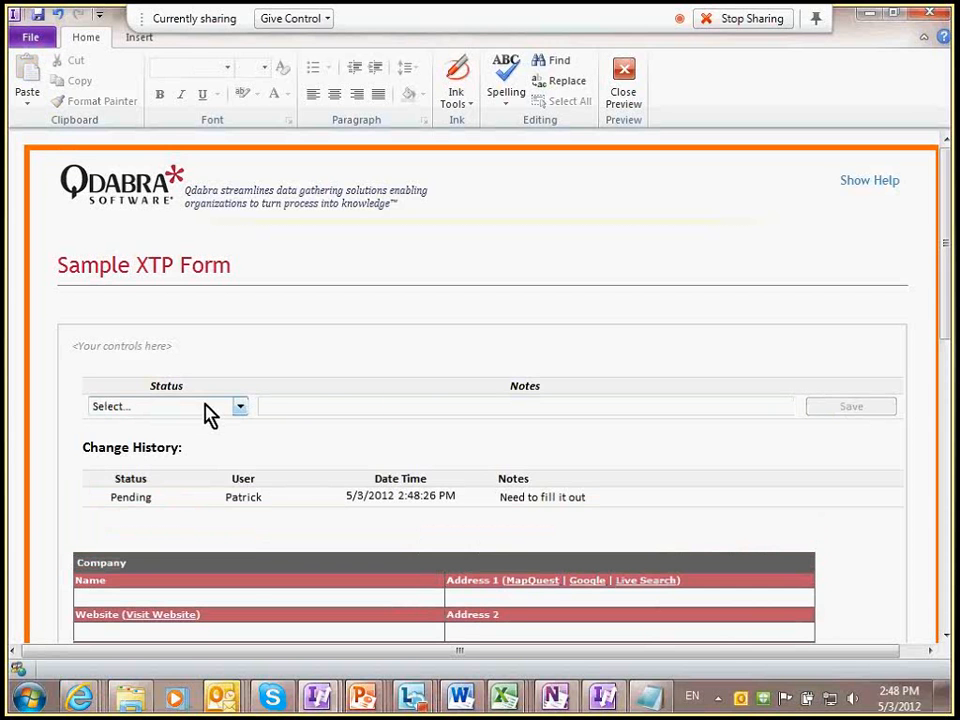
Step: Save an Approved status entry with the note 'OK, Iooks good', then close the preview
click(206, 408)
click(160, 452)
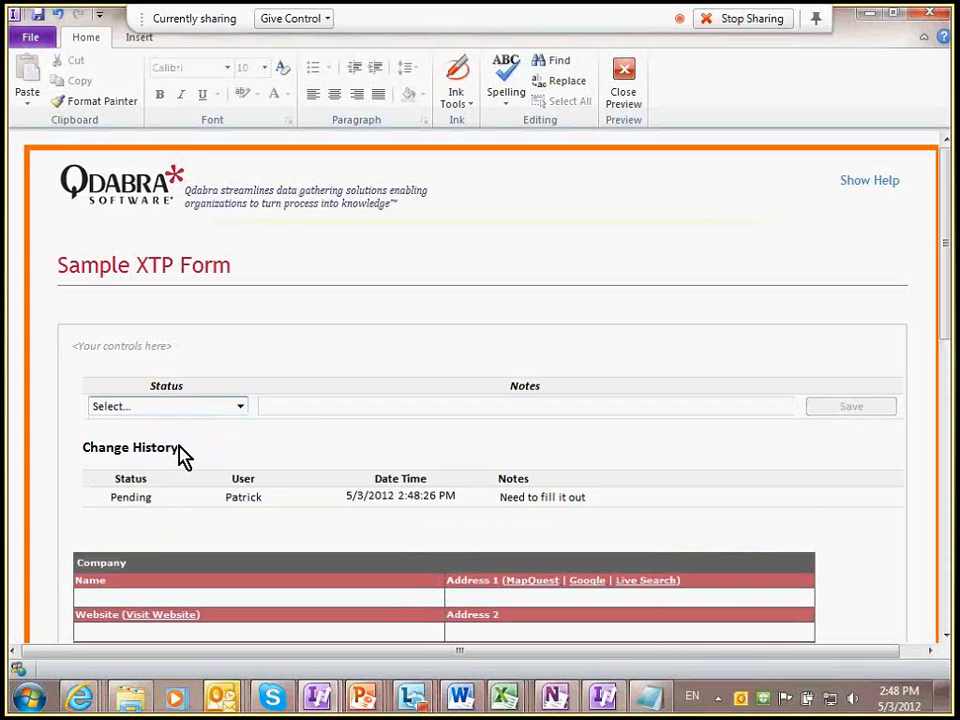
click(347, 411)
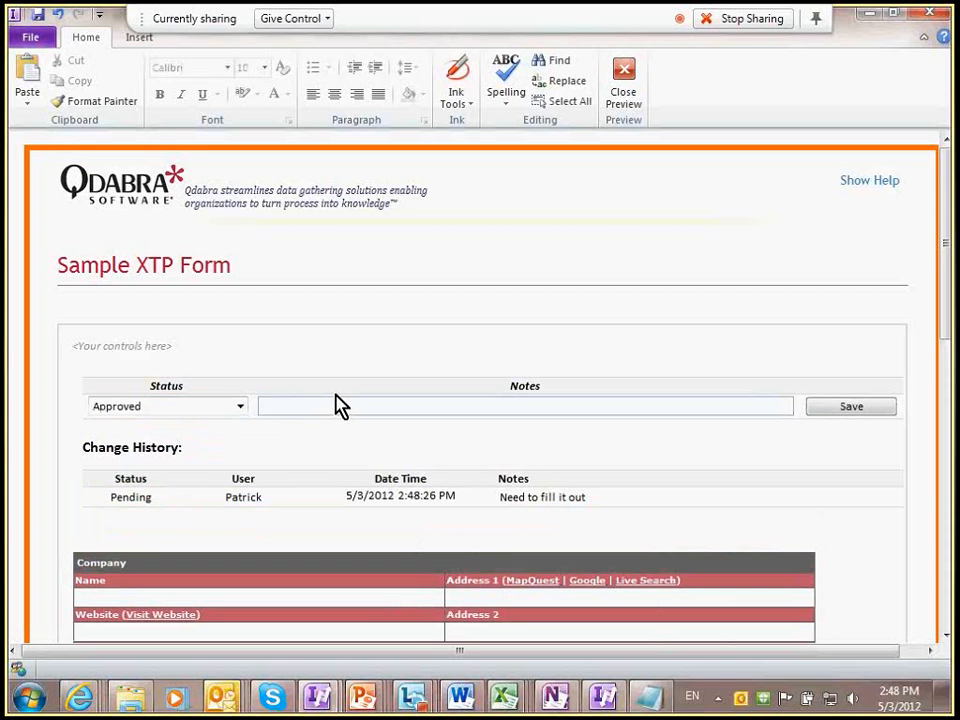
text(OK, Iooks good)
key(Return)
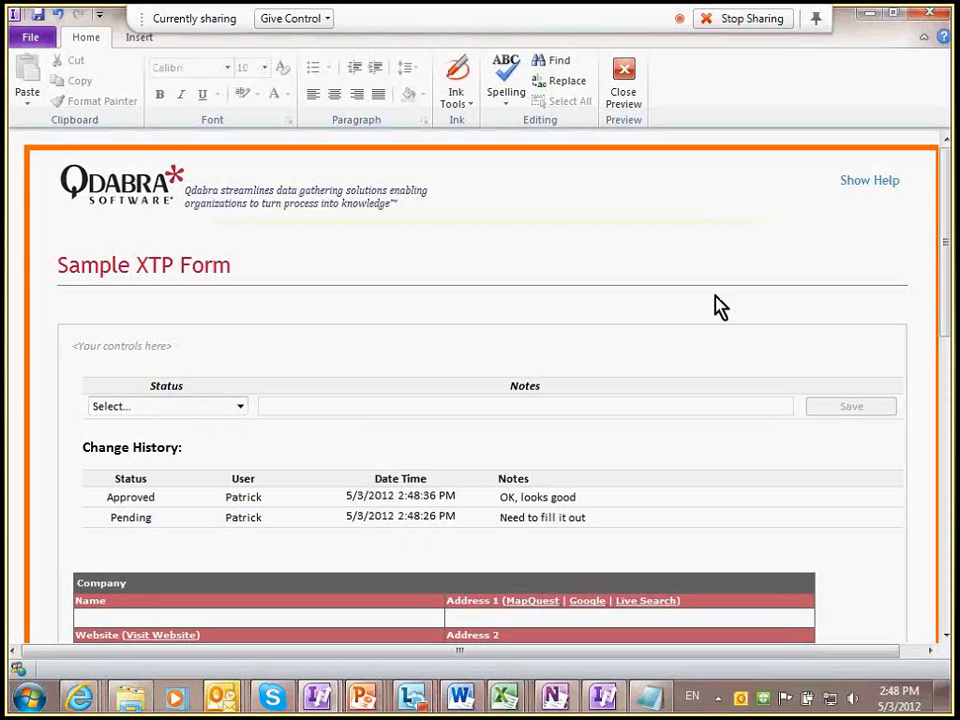
click(934, 14)
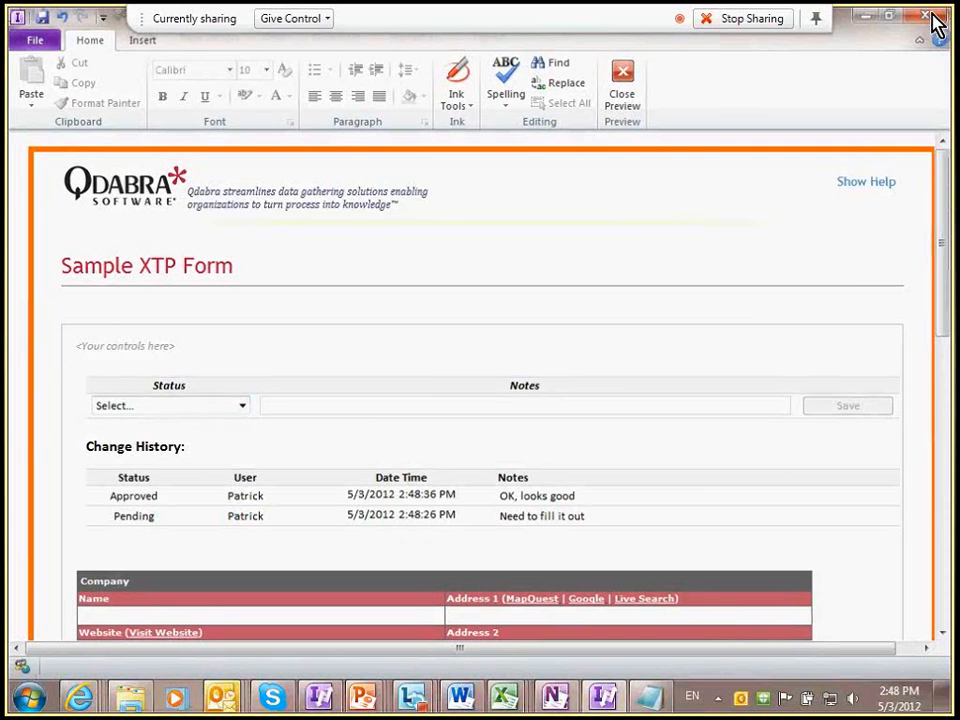
key(alt+Tab)
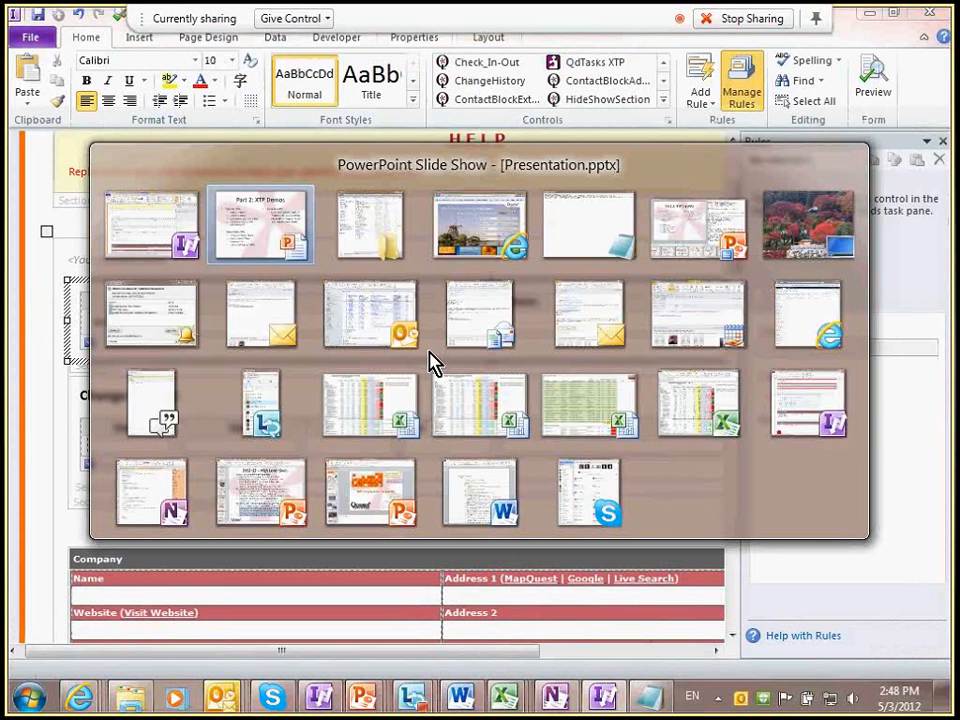
Step: Add the Captcha template part on a new line below <Your controls here>, then preview the form
key(Escape)
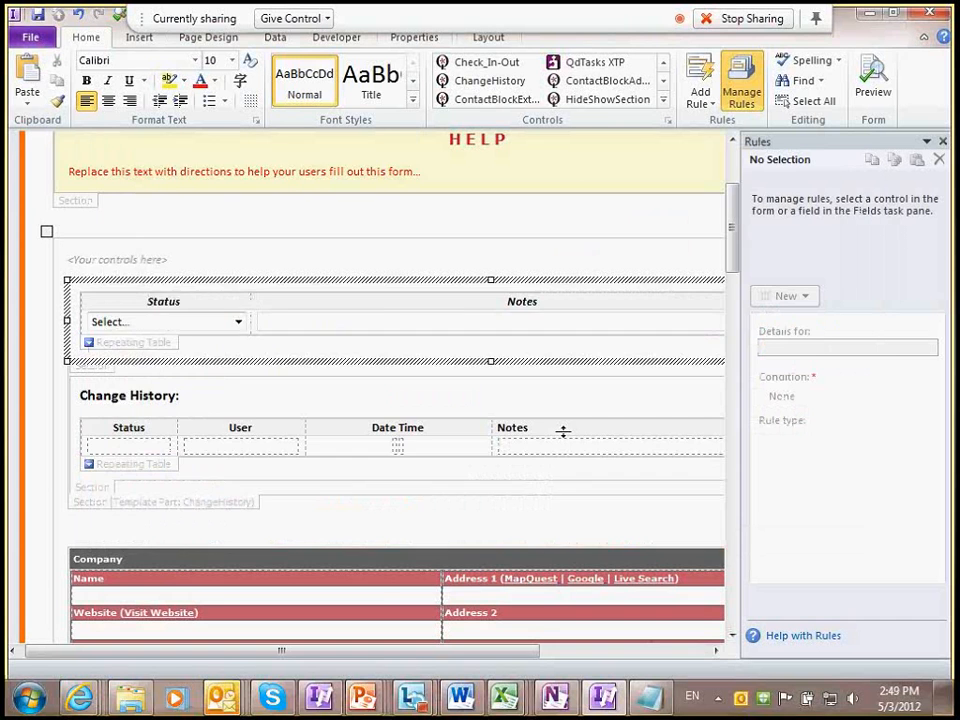
scroll(563, 432, up, 3)
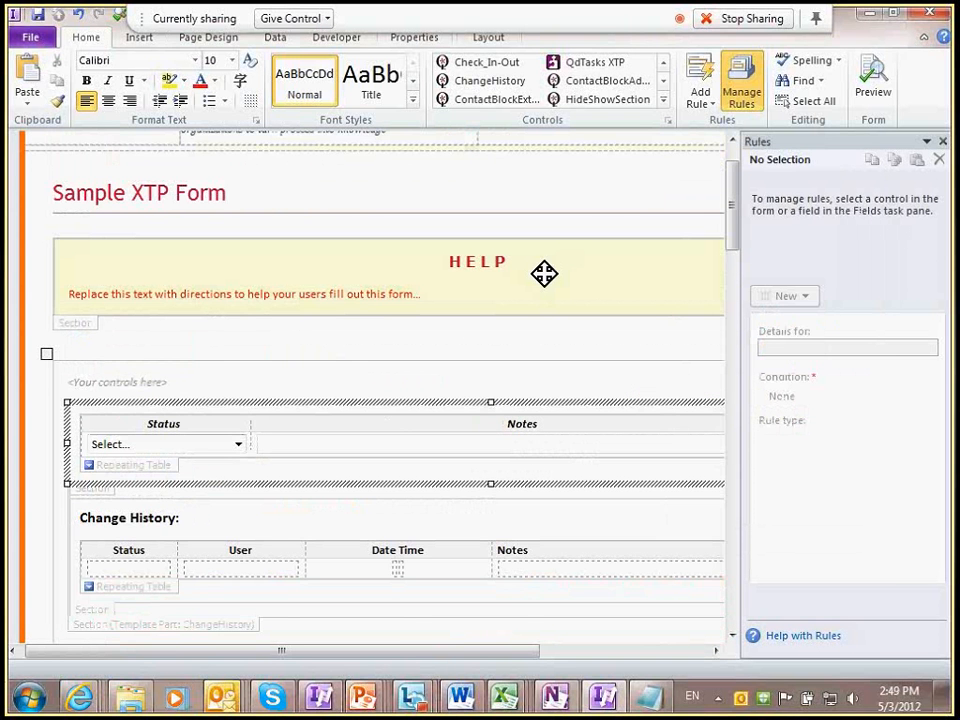
scroll(544, 273, up, 1)
click(219, 409)
key(Return)
key(Return)
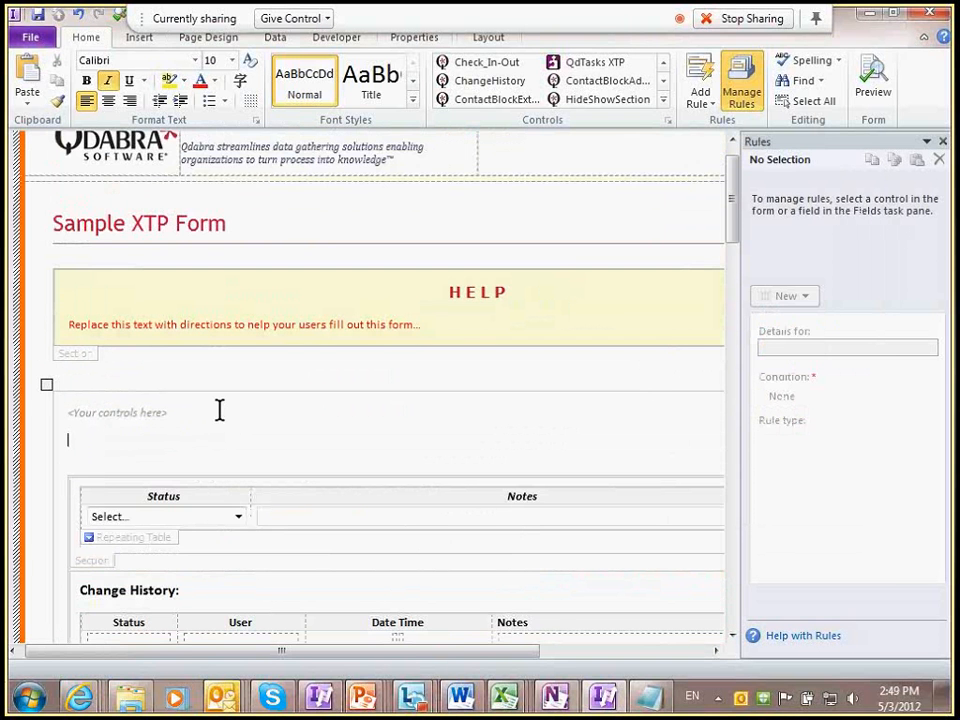
click(664, 102)
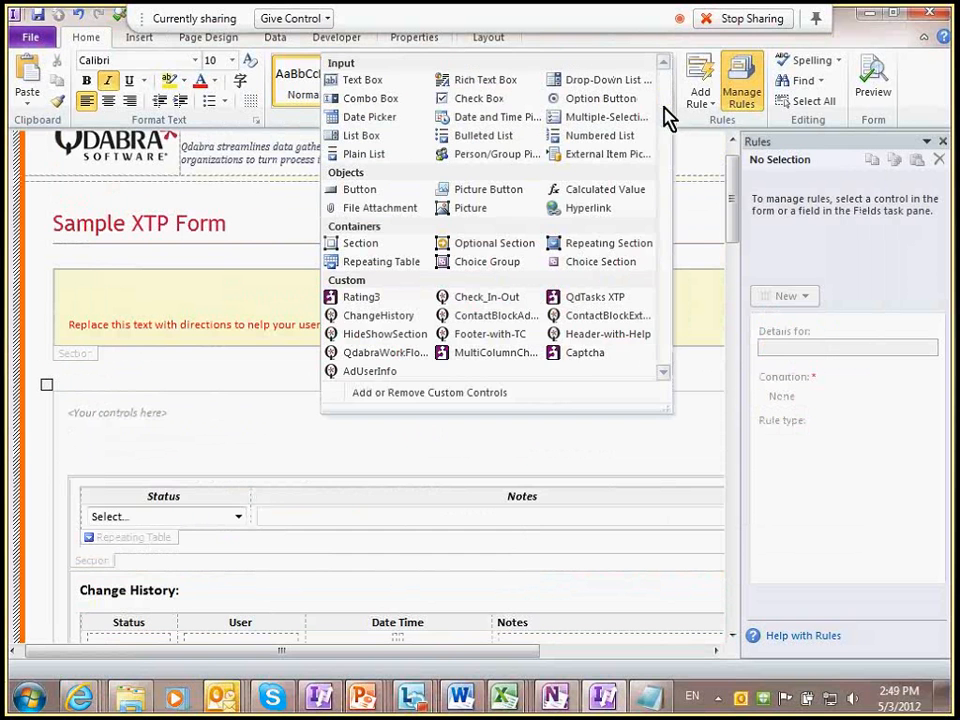
click(593, 358)
scroll(542, 440, down, 5)
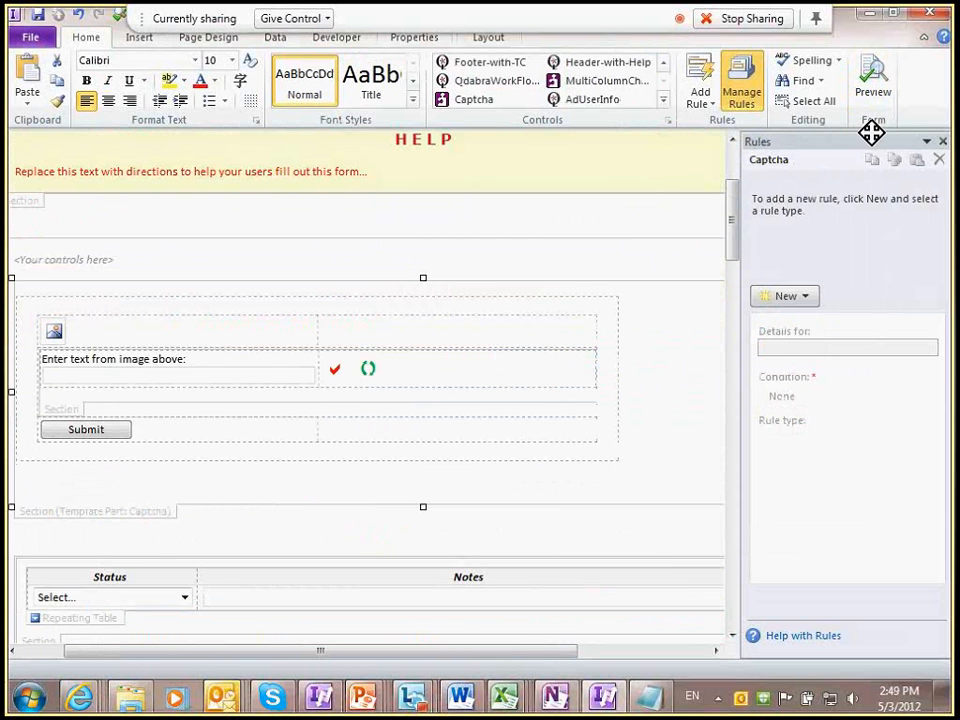
click(873, 85)
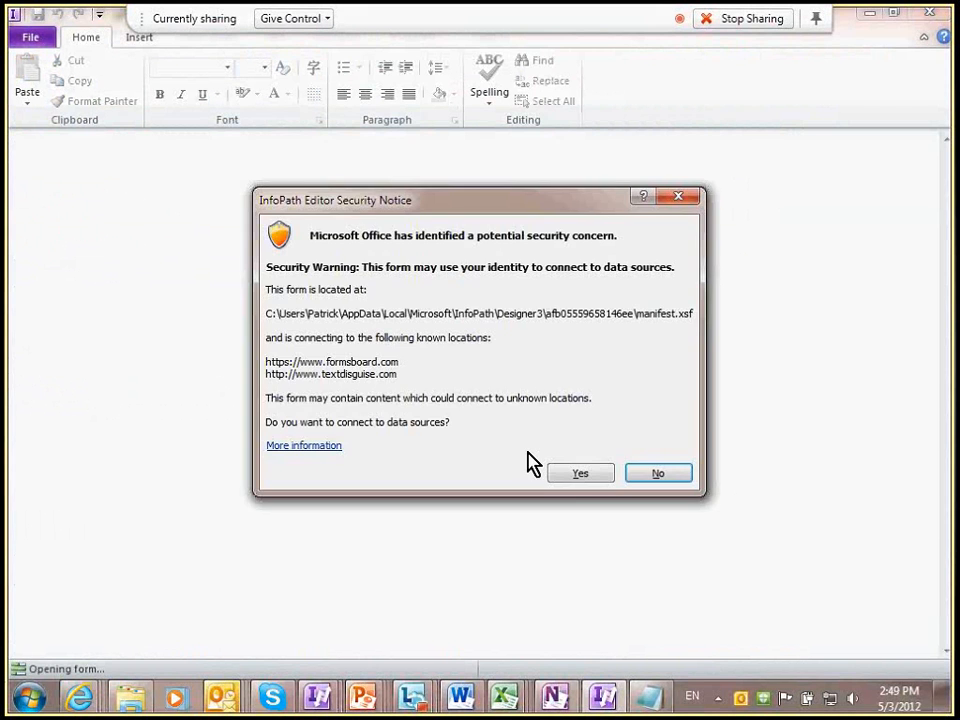
Step: Preview the Captcha form twice, allowing data connections each time, then close the preview
click(569, 471)
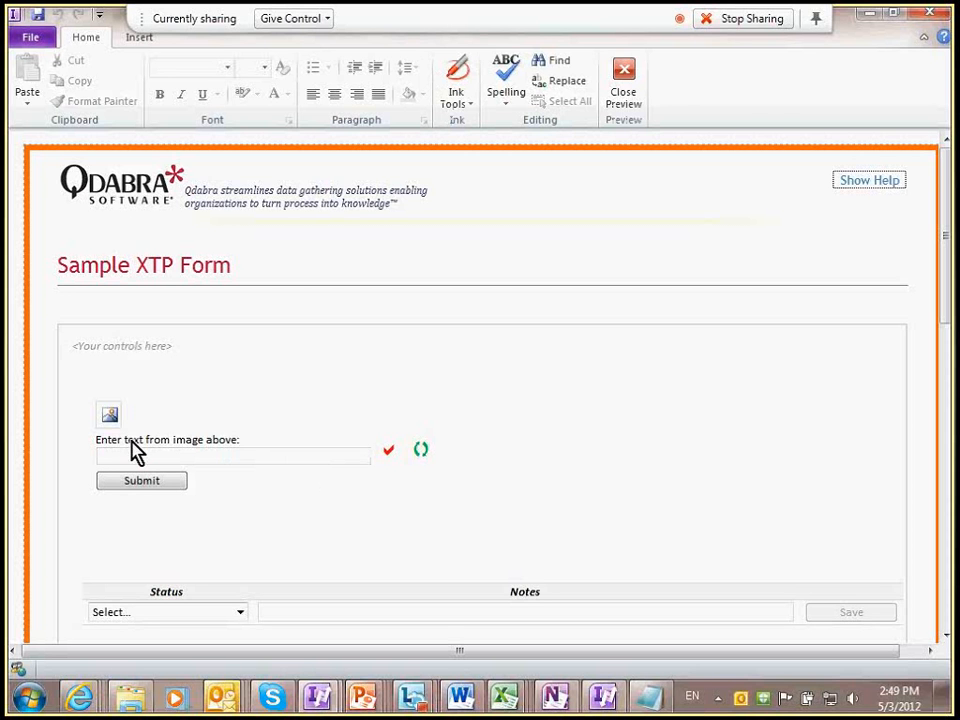
click(624, 90)
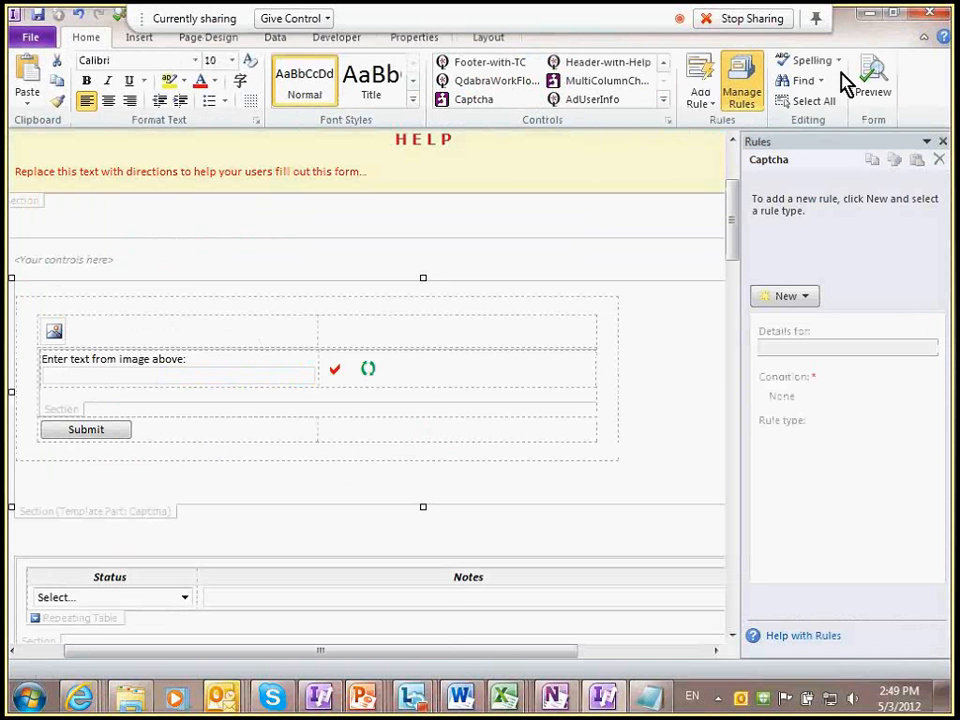
click(866, 90)
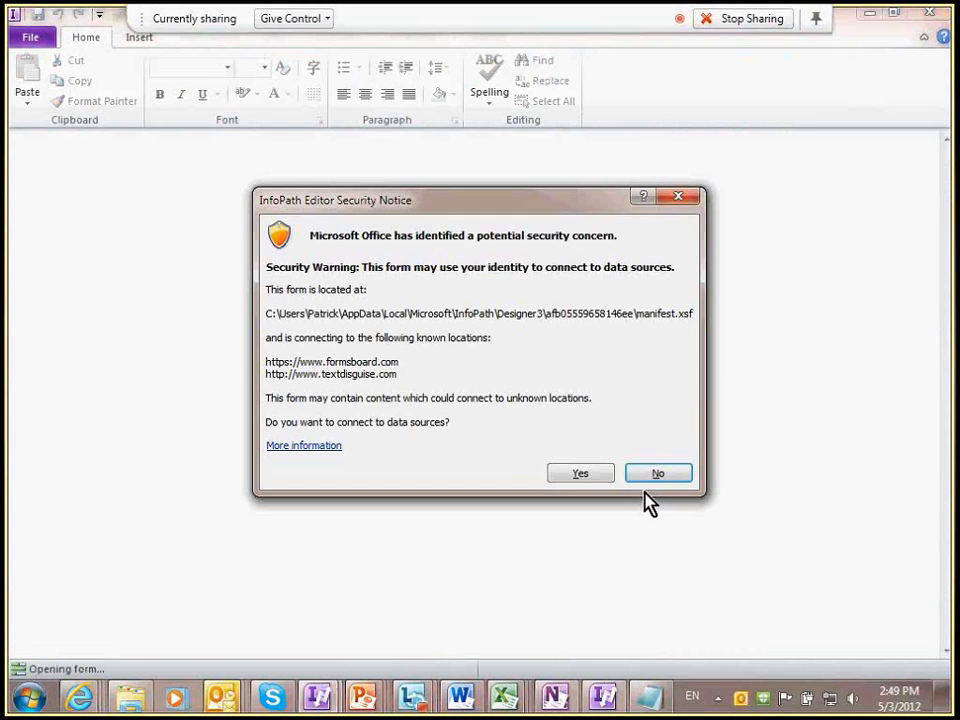
click(588, 475)
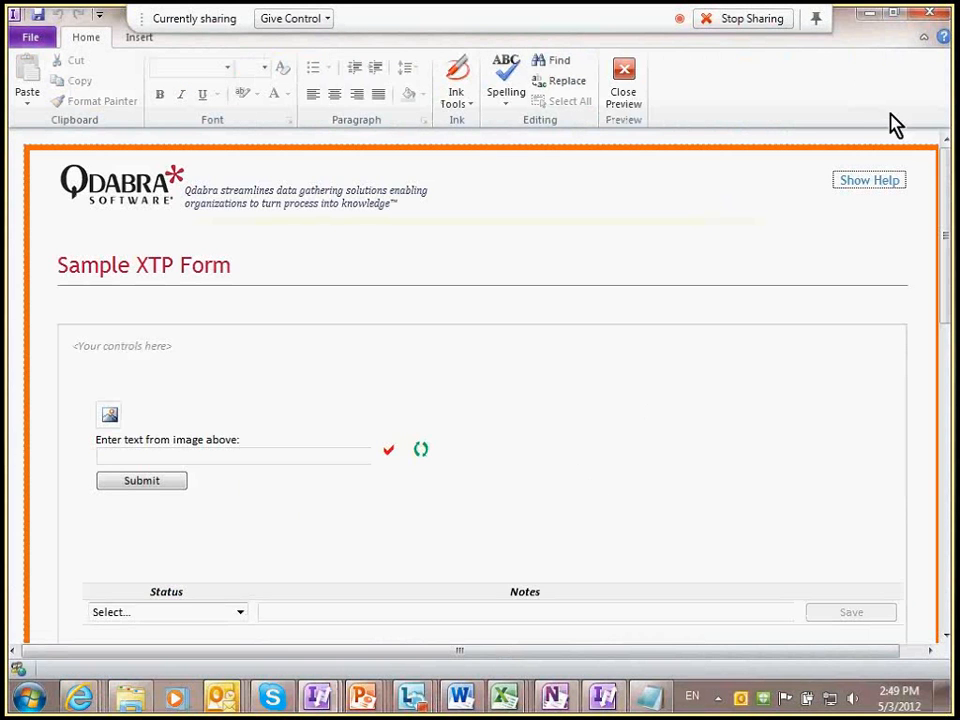
click(926, 18)
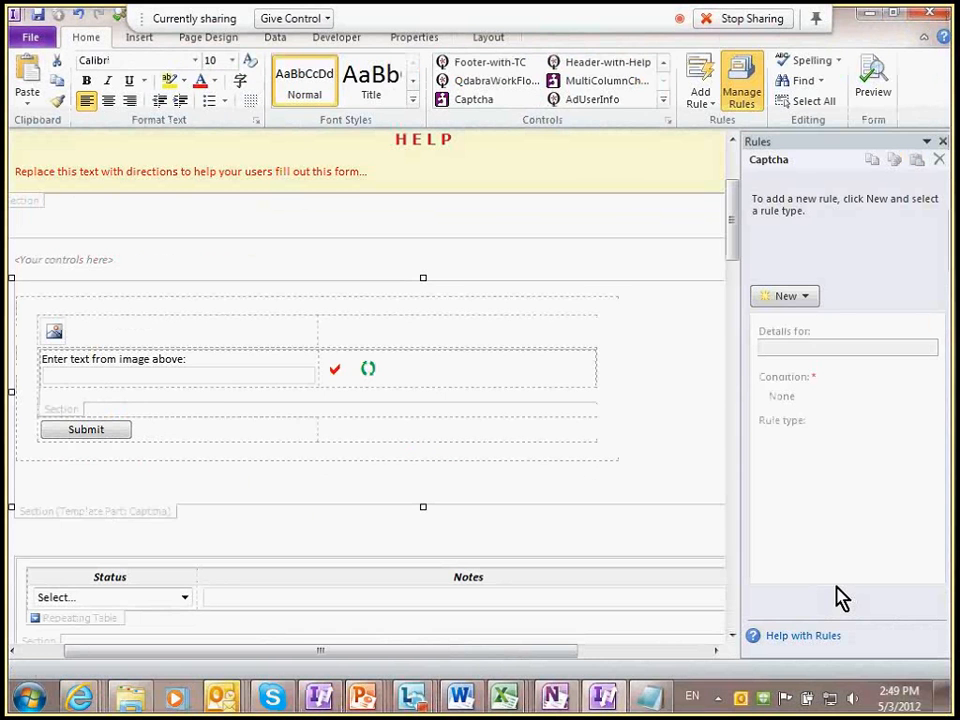
Step: Disconnect the Qdabra Network VPN connection and preview the form again
click(830, 698)
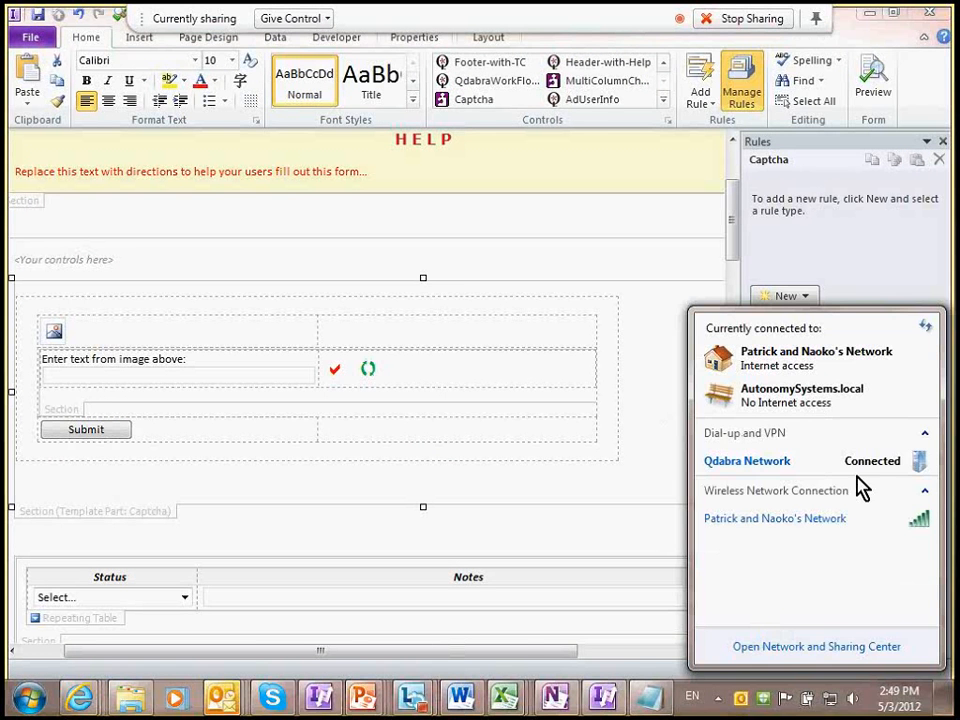
click(874, 474)
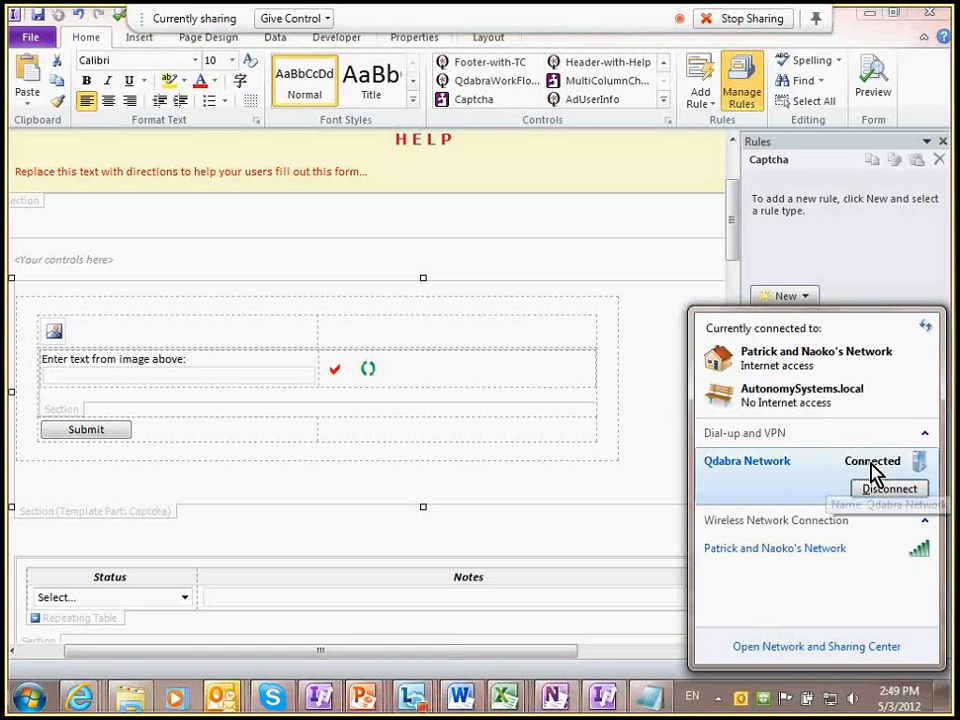
click(885, 488)
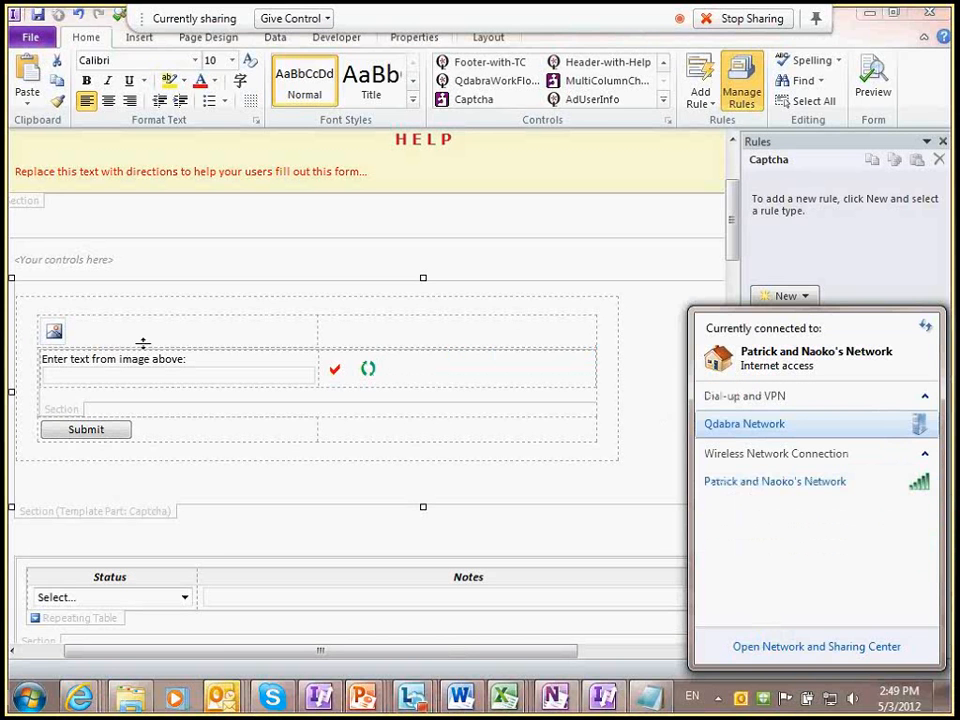
click(899, 105)
click(873, 88)
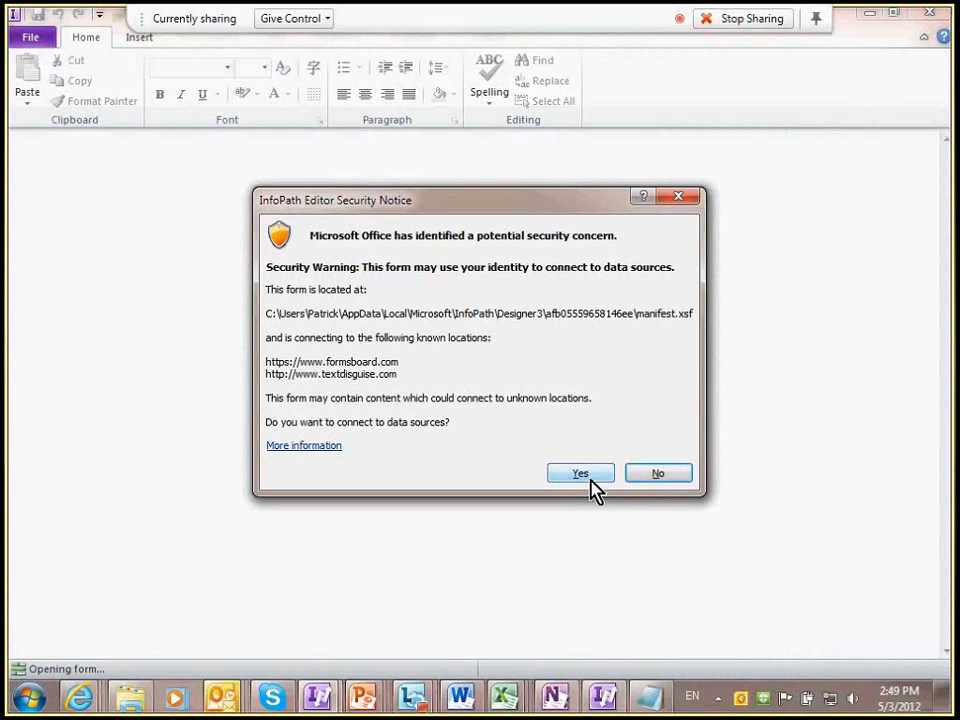
Step: Allow data connections in the security notice, then click into the 'Enter text from image above' Captcha box
click(590, 477)
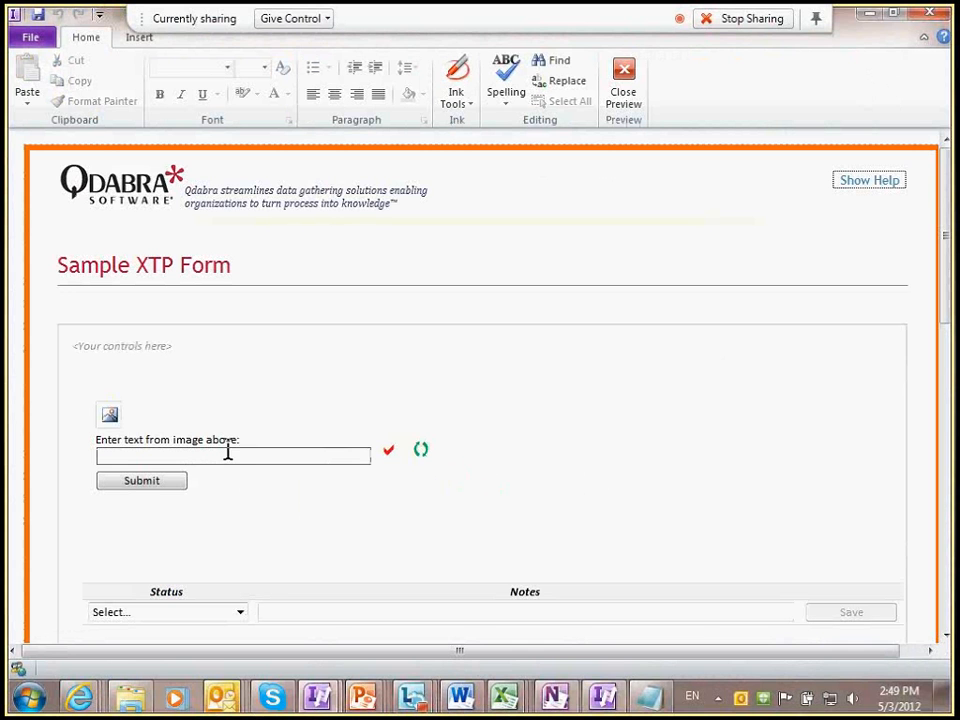
click(258, 455)
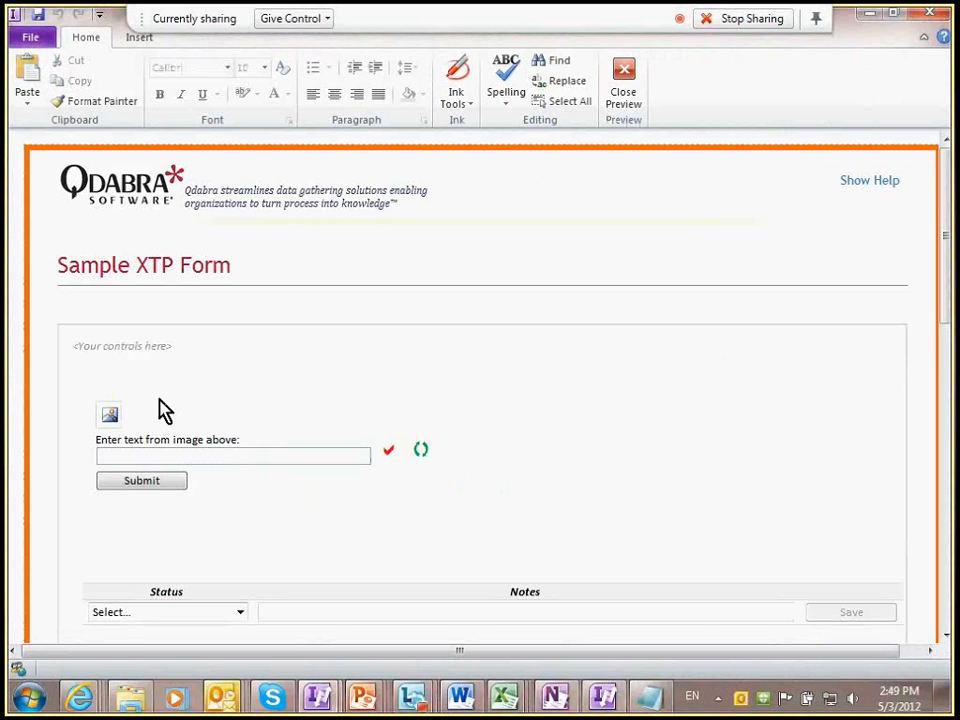
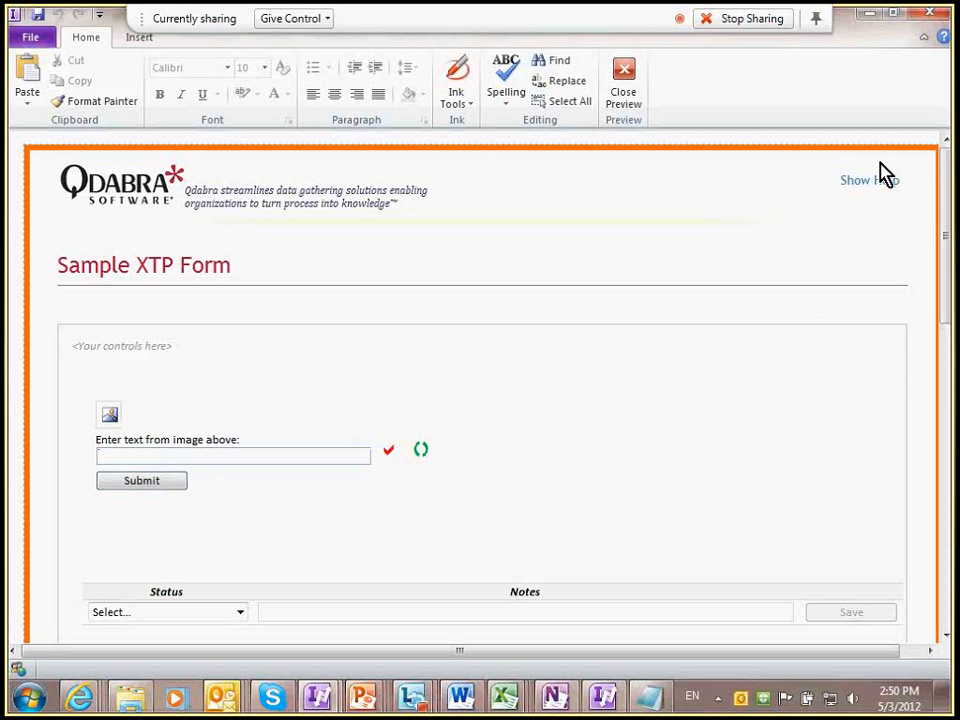
Step: Close the Captcha form preview and bring up the Data tab commands
click(927, 19)
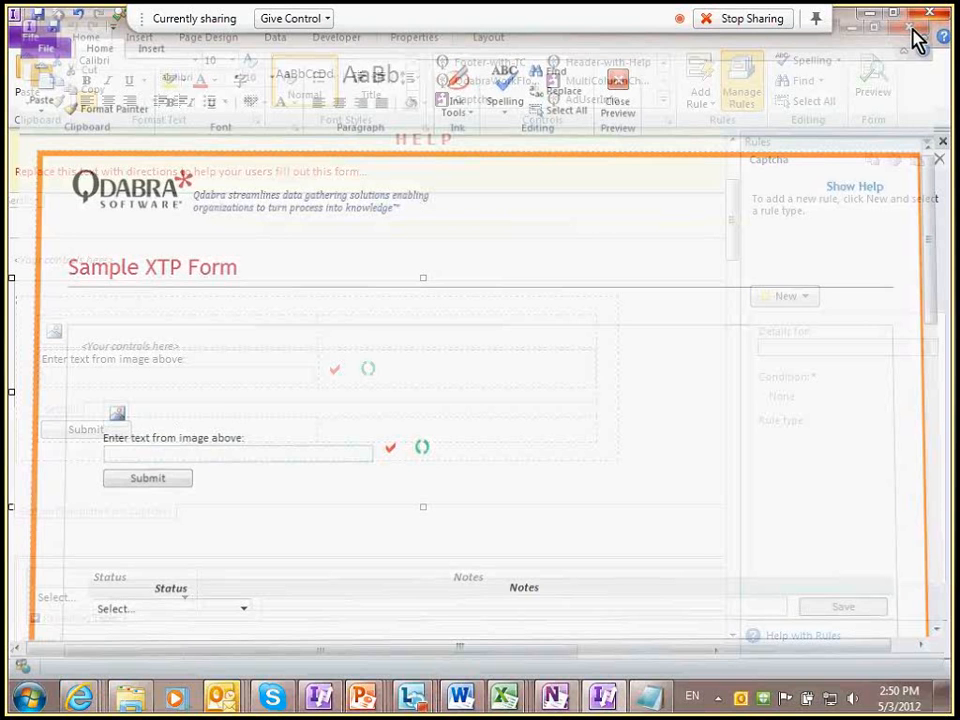
click(275, 37)
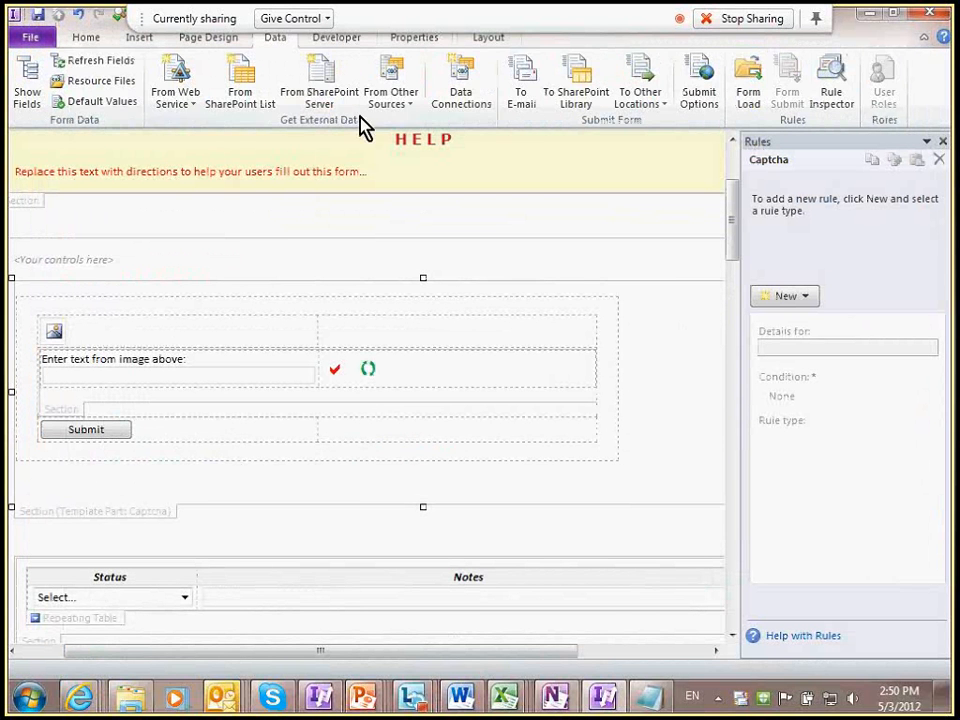
click(461, 96)
click(300, 209)
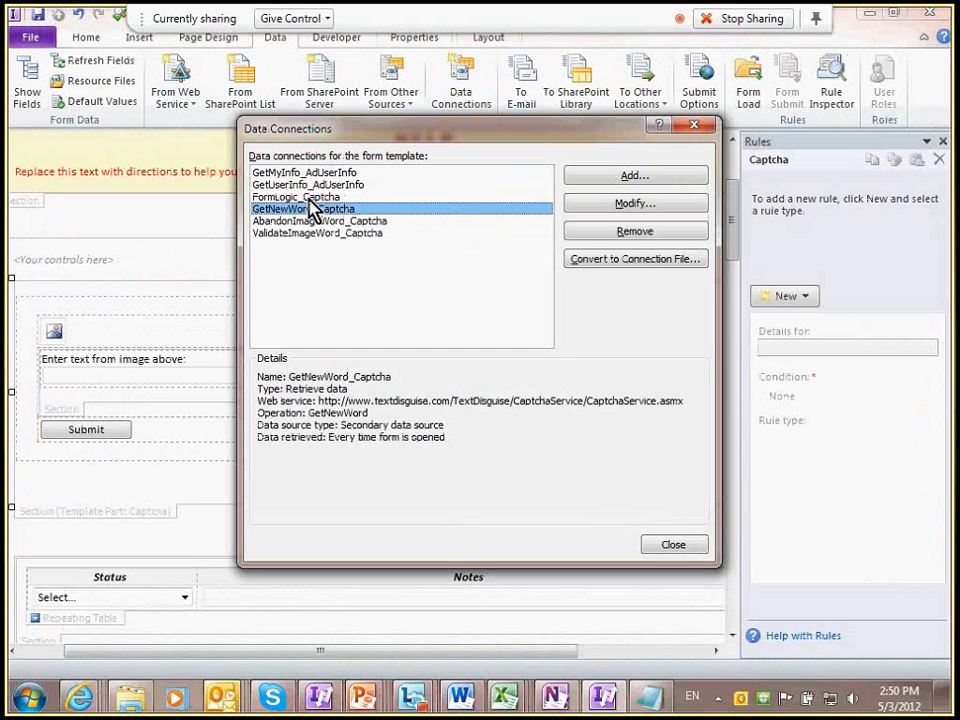
click(317, 197)
click(322, 233)
click(313, 221)
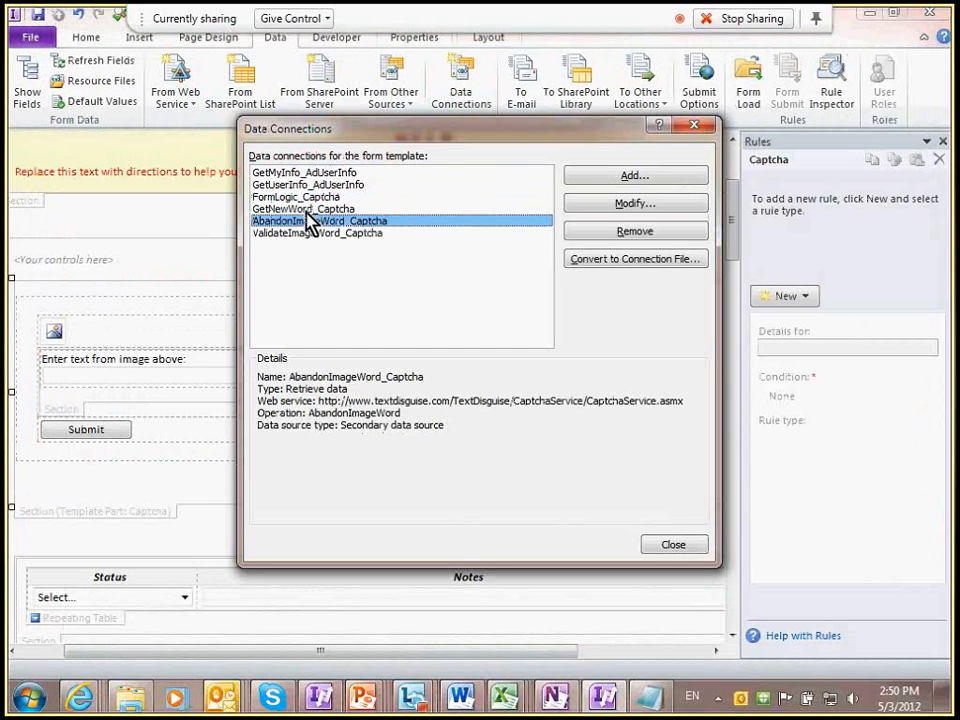
click(305, 210)
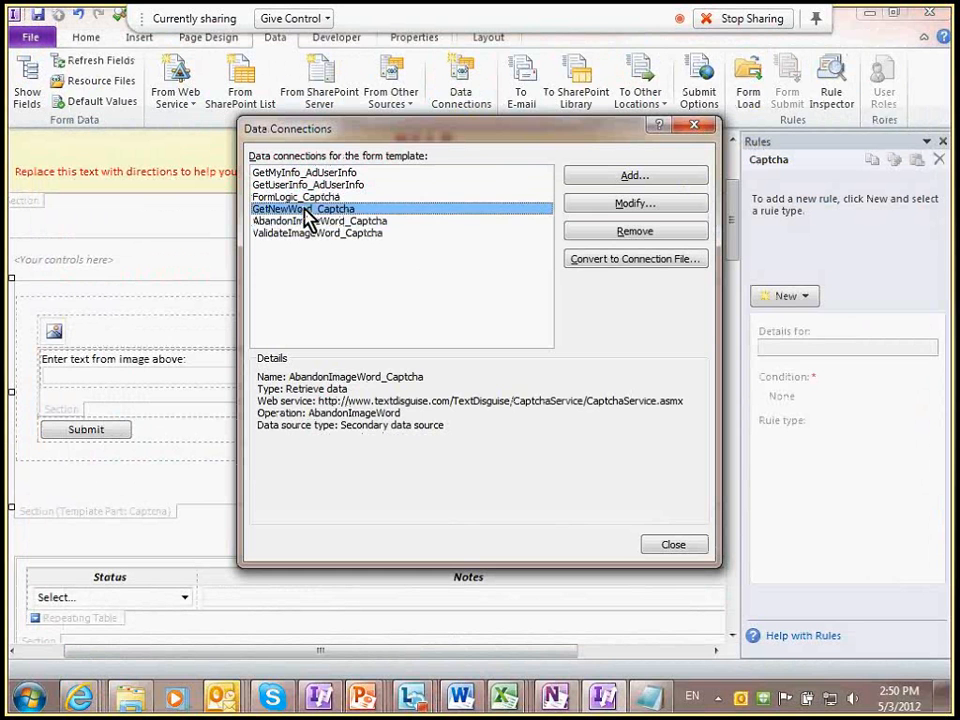
click(305, 197)
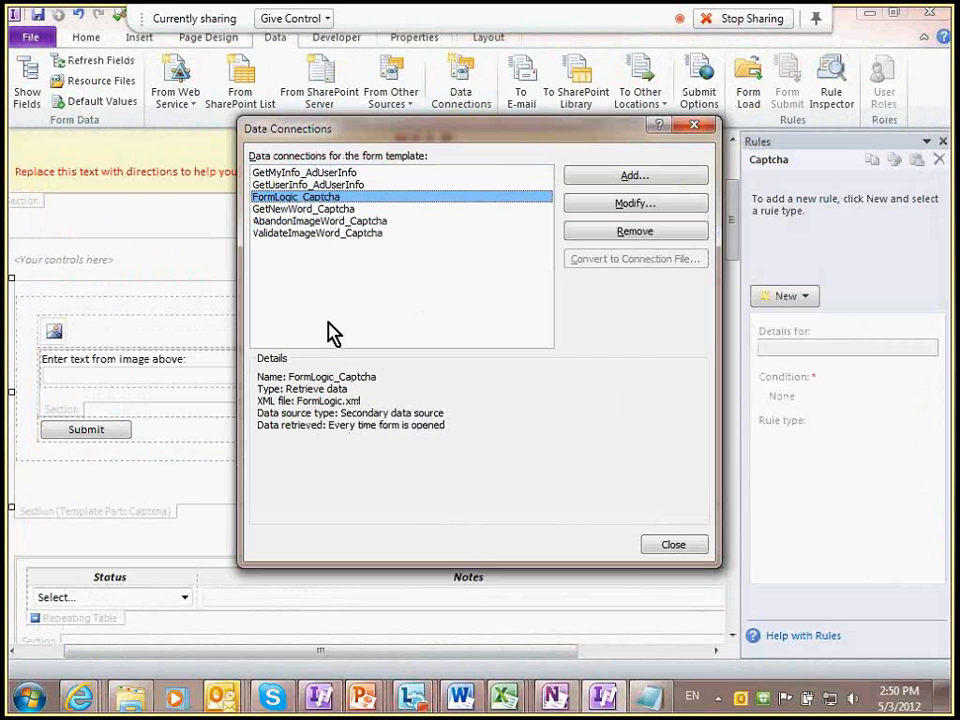
key(Escape)
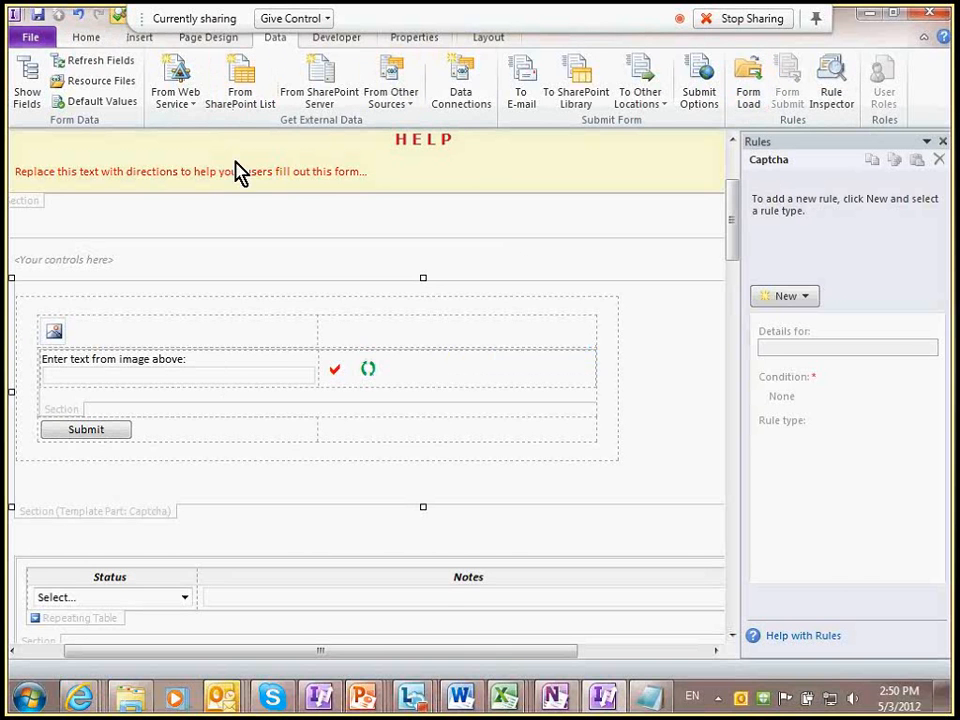
Step: Preview the captcha form again with data connections allowed, close it, then switch to PowerPoint
key(F5)
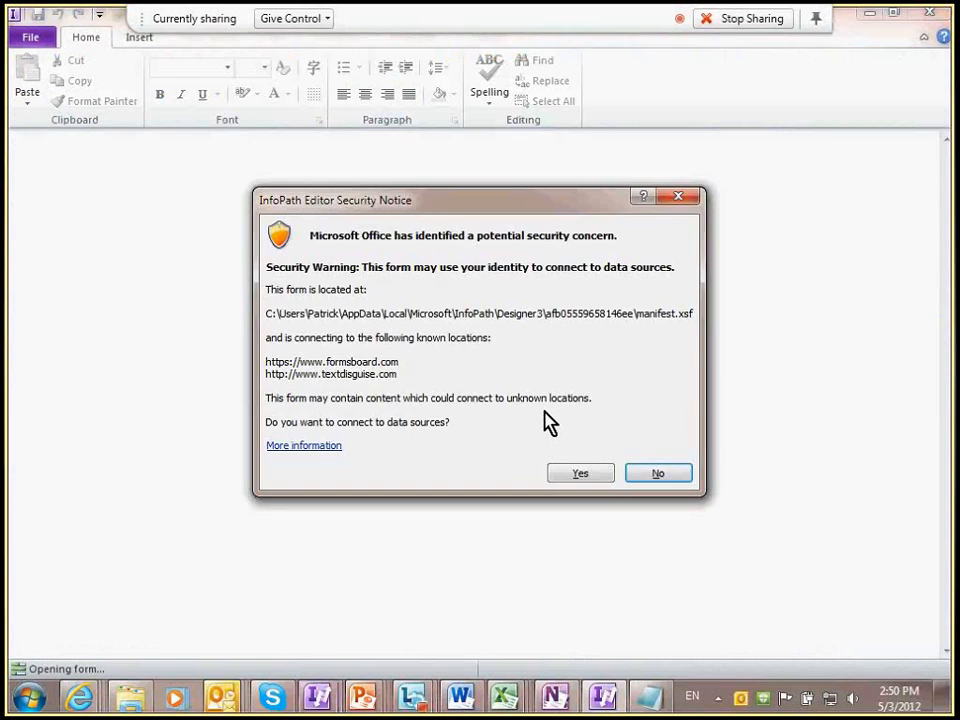
click(572, 475)
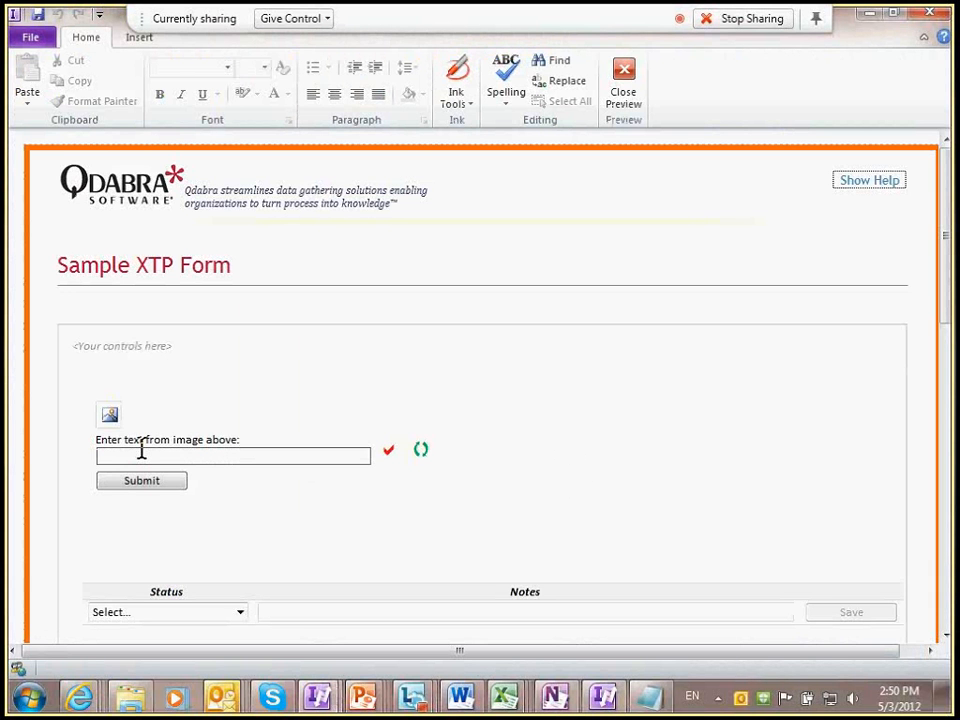
click(625, 95)
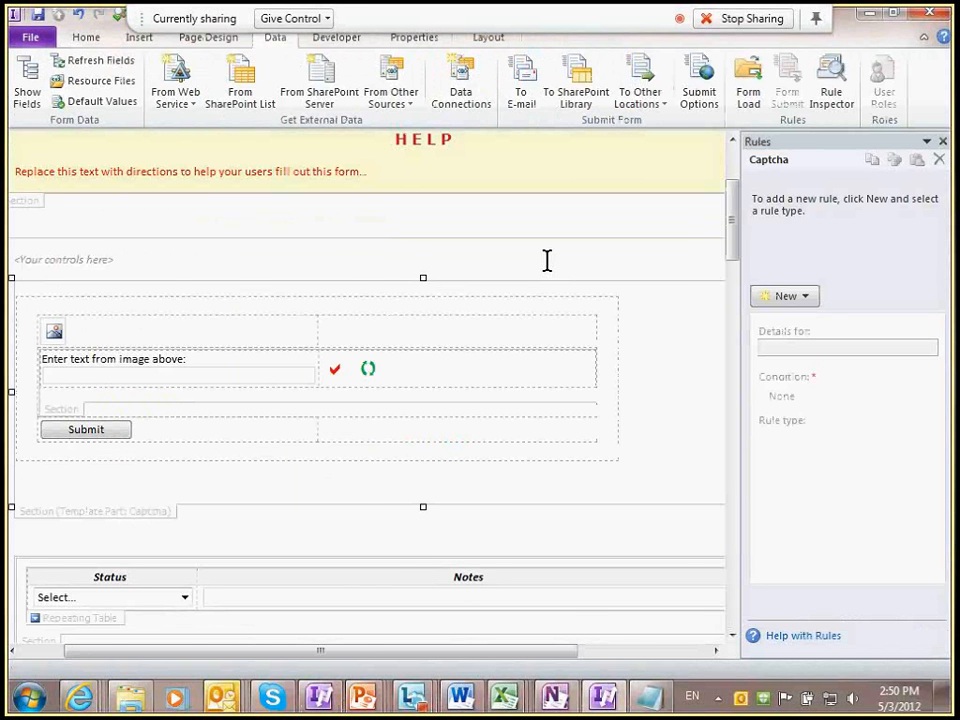
click(547, 260)
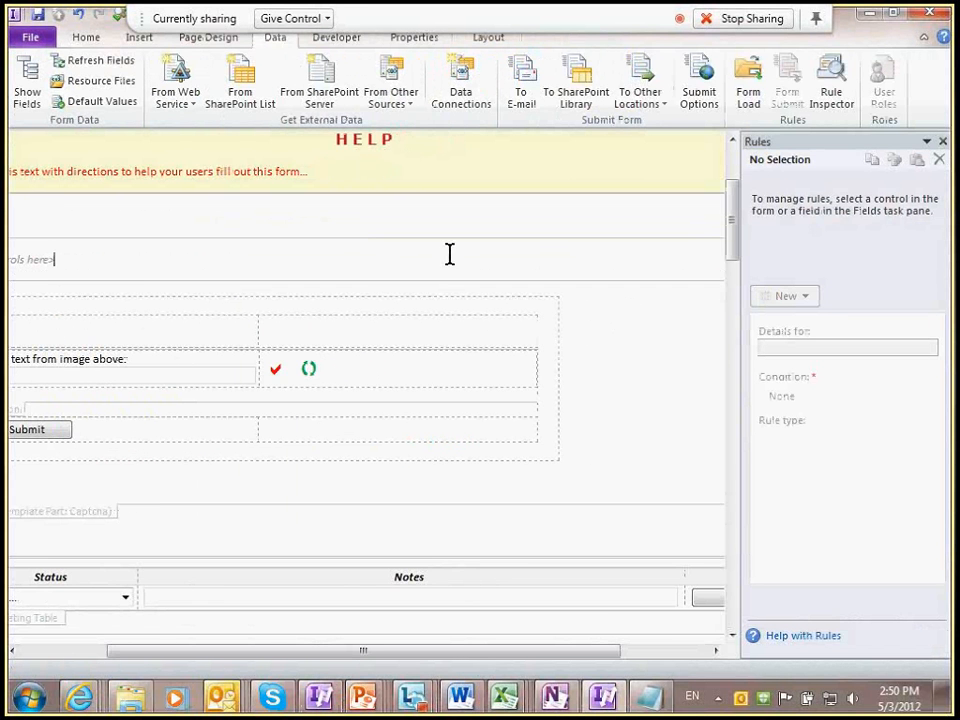
key(alt+Tab)
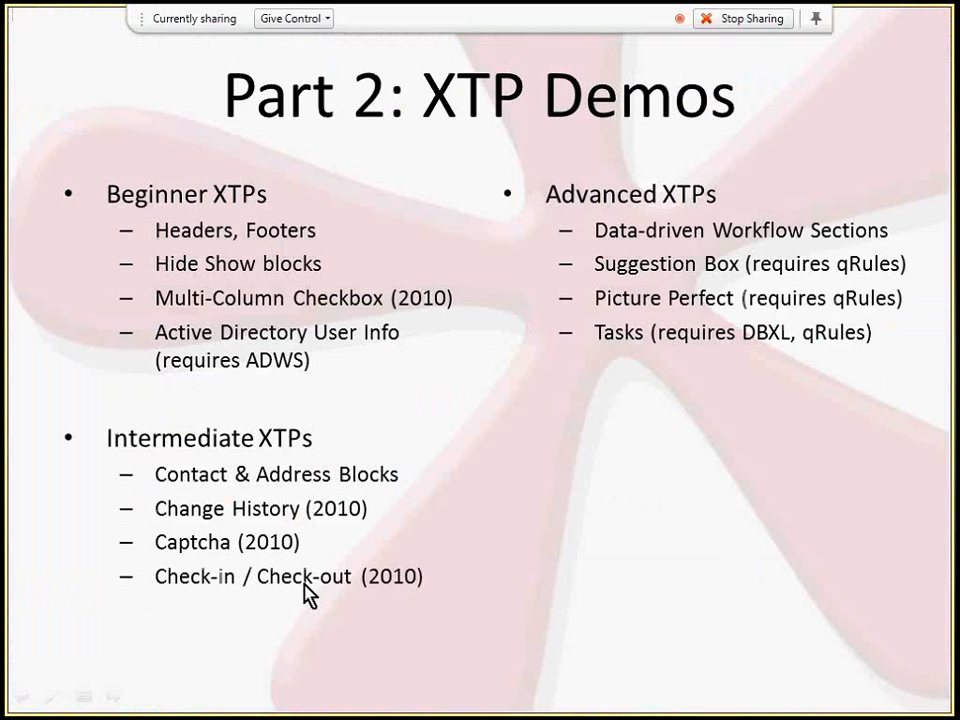
Step: Switch from the PowerPoint slide show back to InfoPath Designer
key(alt+Tab)
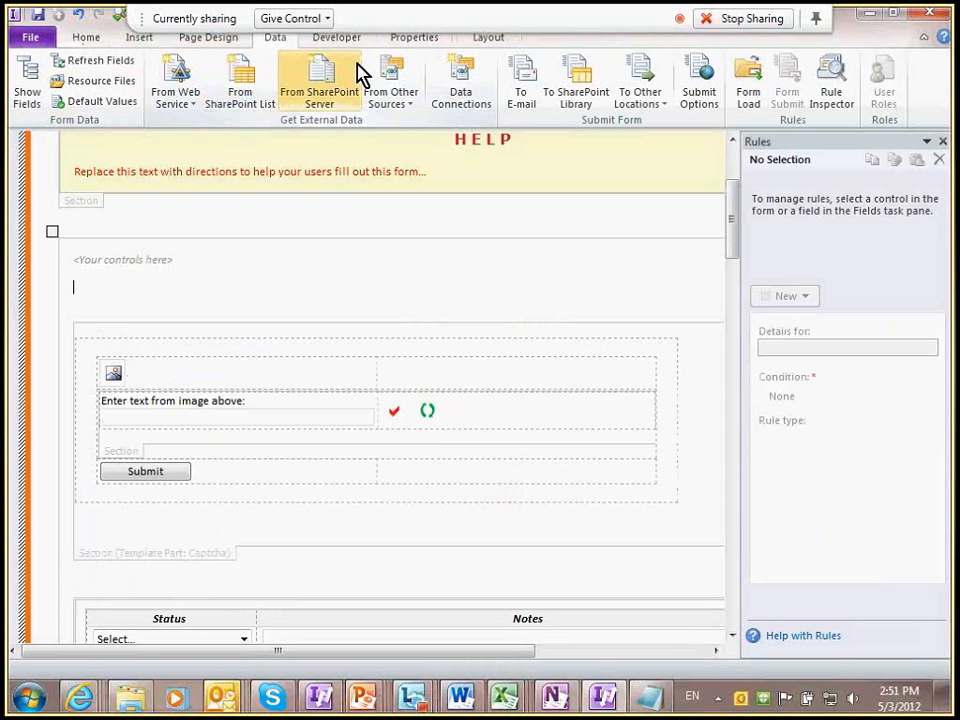
Step: Insert the Check_In-Out template part from the Custom controls and open its Data Connections list
scroll(360, 73, up, 3)
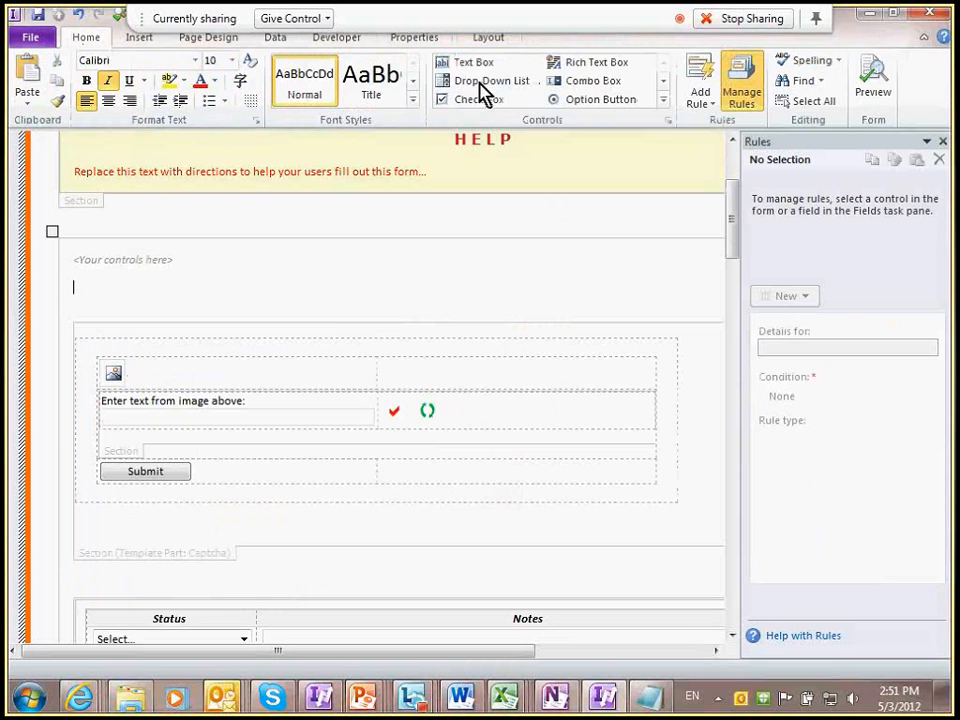
click(669, 110)
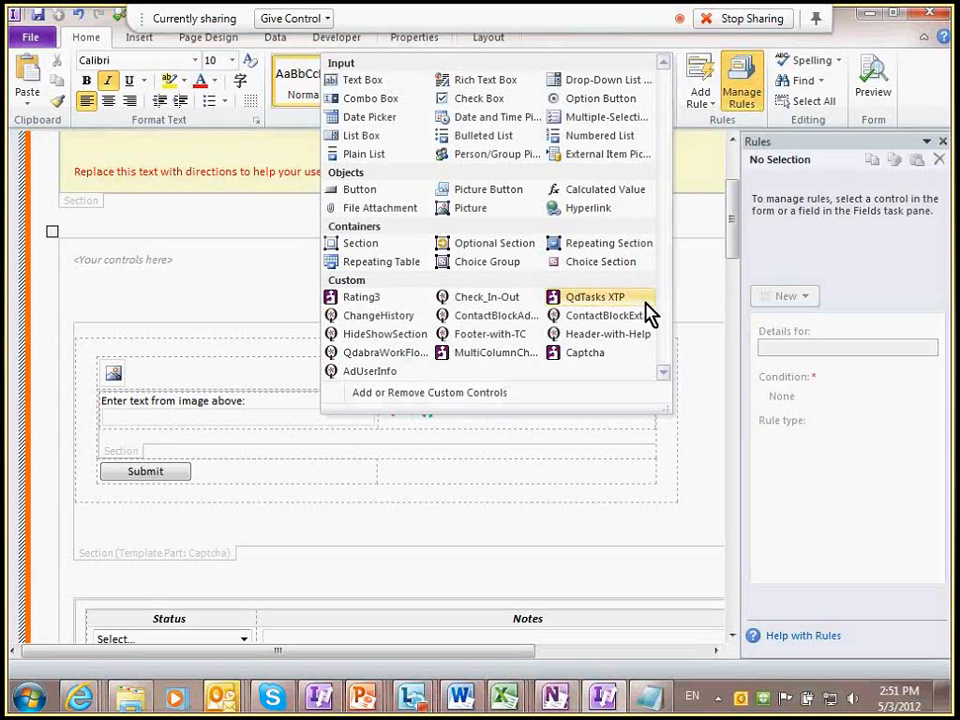
click(476, 309)
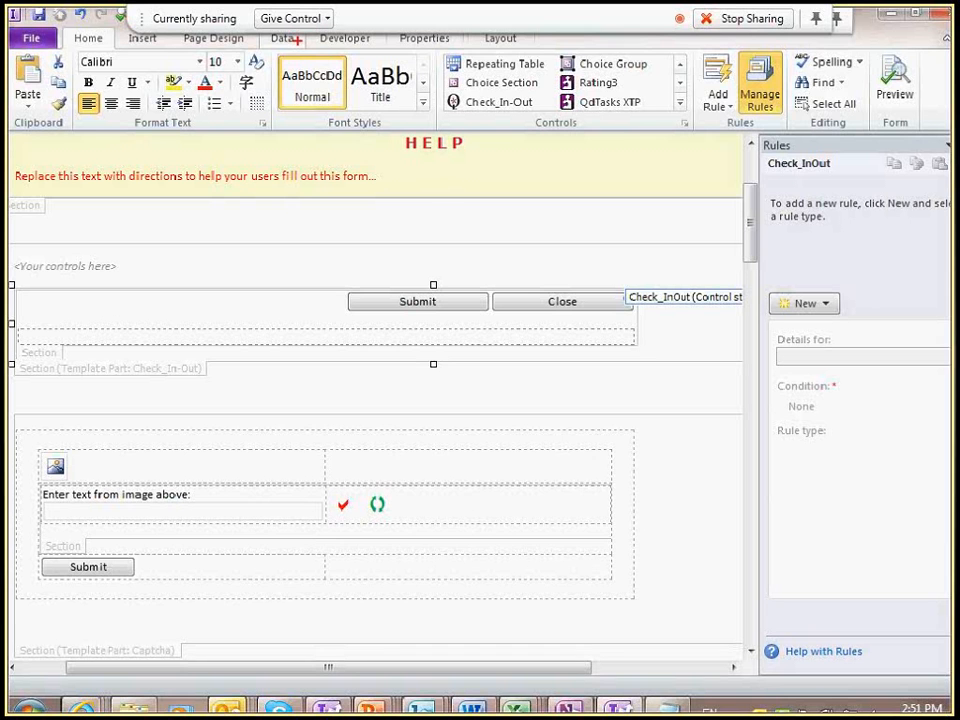
click(292, 39)
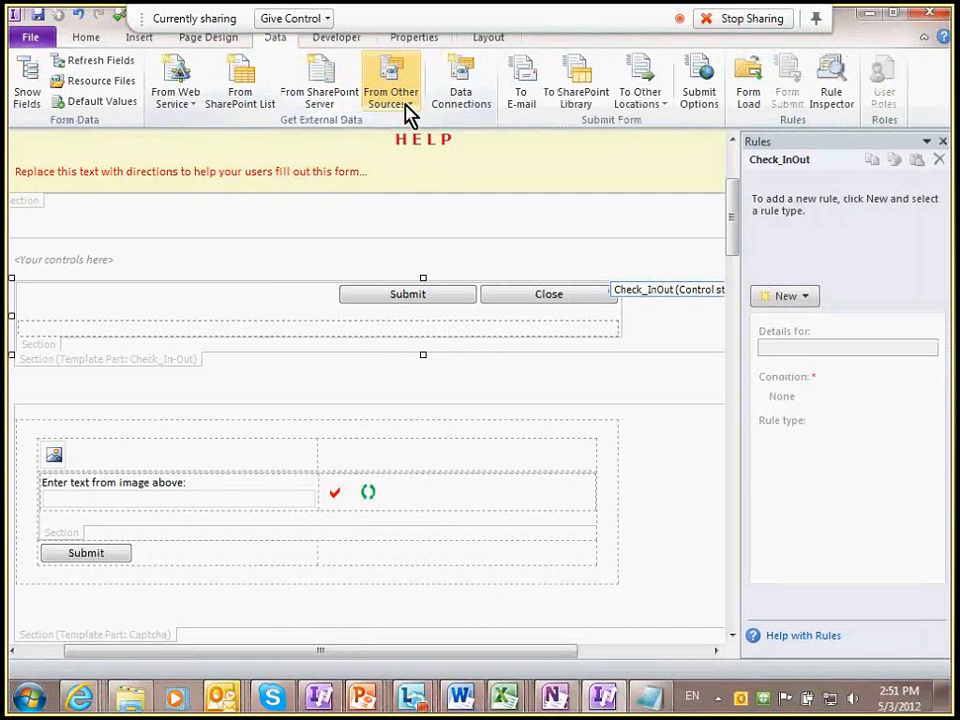
click(461, 95)
Step: Open Check_In-Out.HowTo.txt from the template parts folder in Notepad
key(alt+Tab)
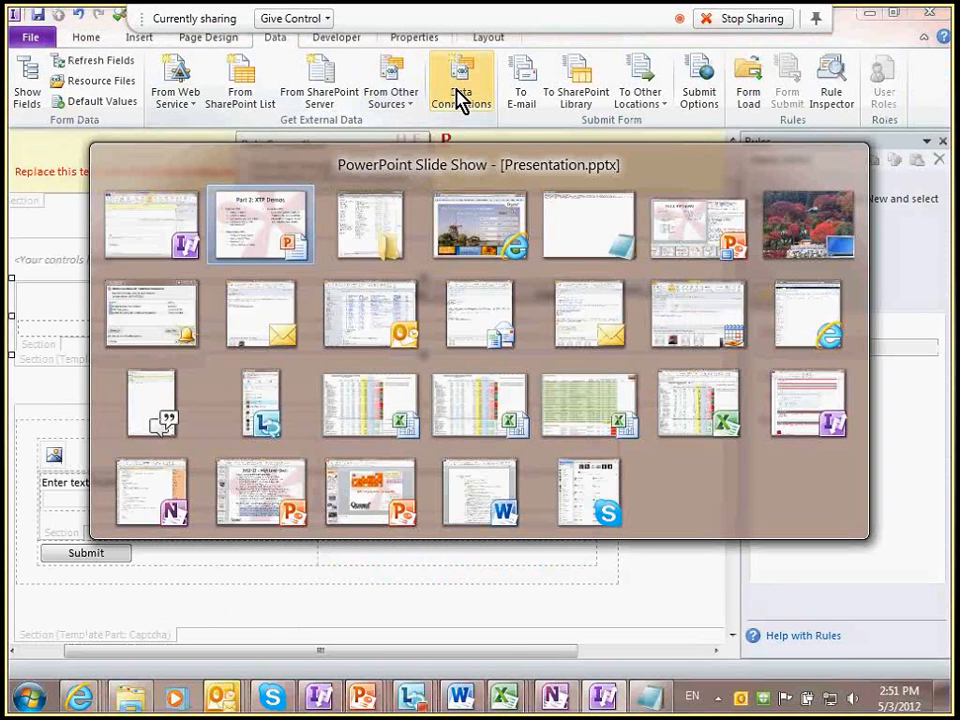
key(alt+Tab)
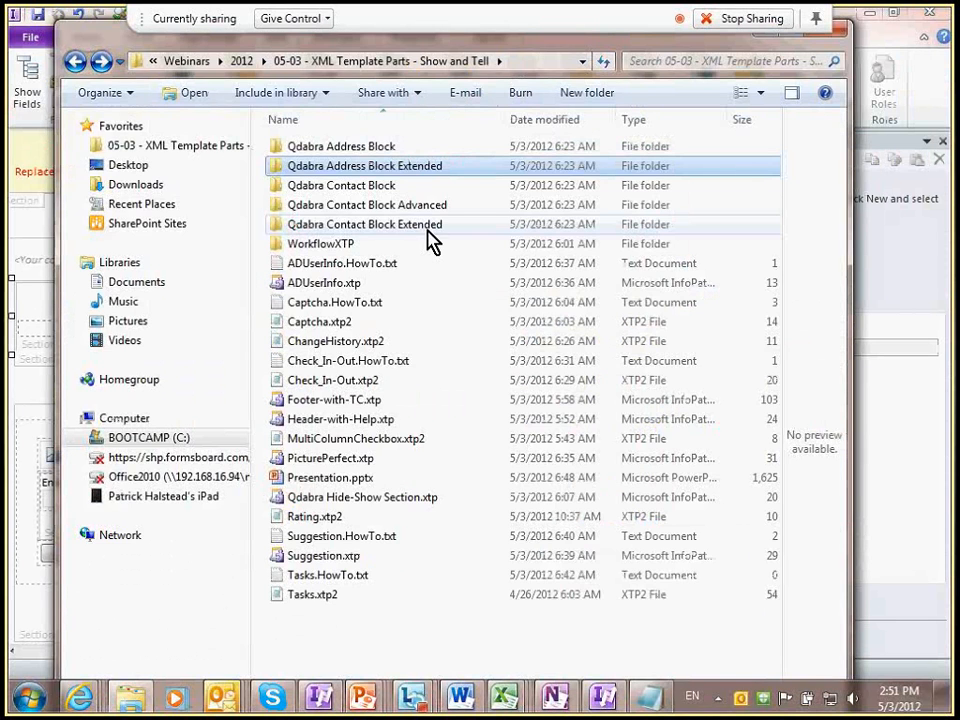
click(372, 362)
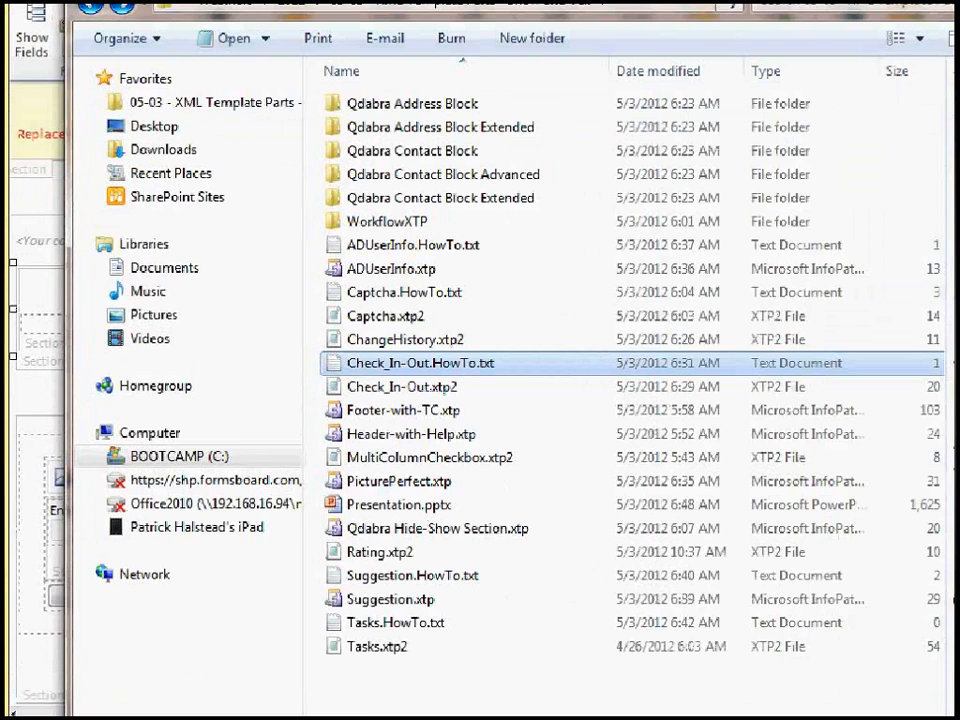
double_click(450, 364)
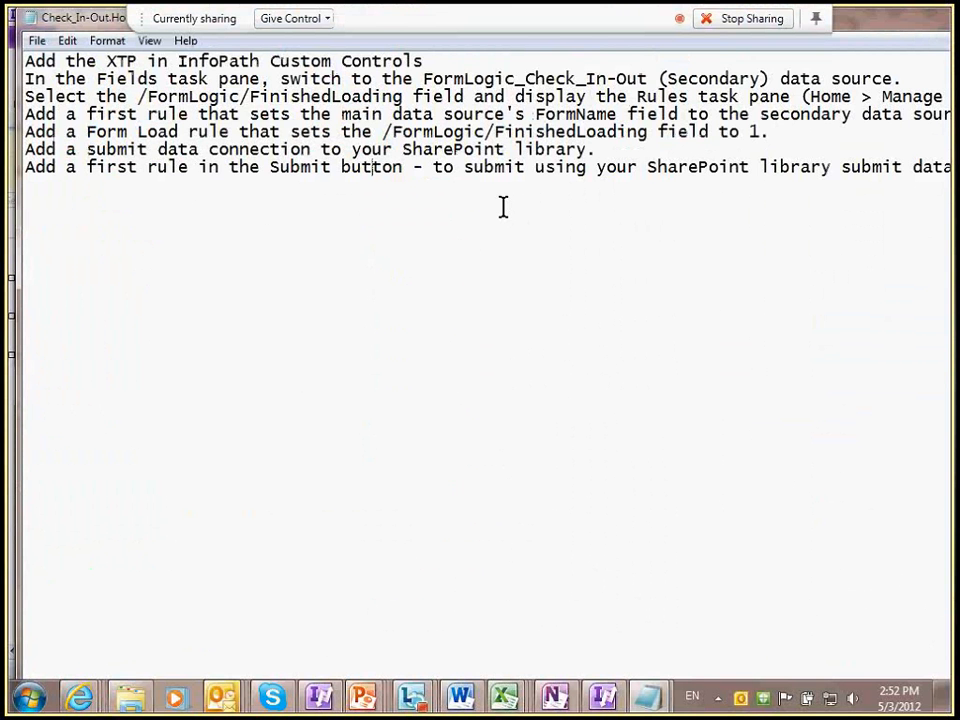
Step: Highlight the FinishedLoading field path in the setup notes, then return to InfoPath Designer
drag(383, 131, 617, 133)
click(594, 216)
key(alt+Tab)
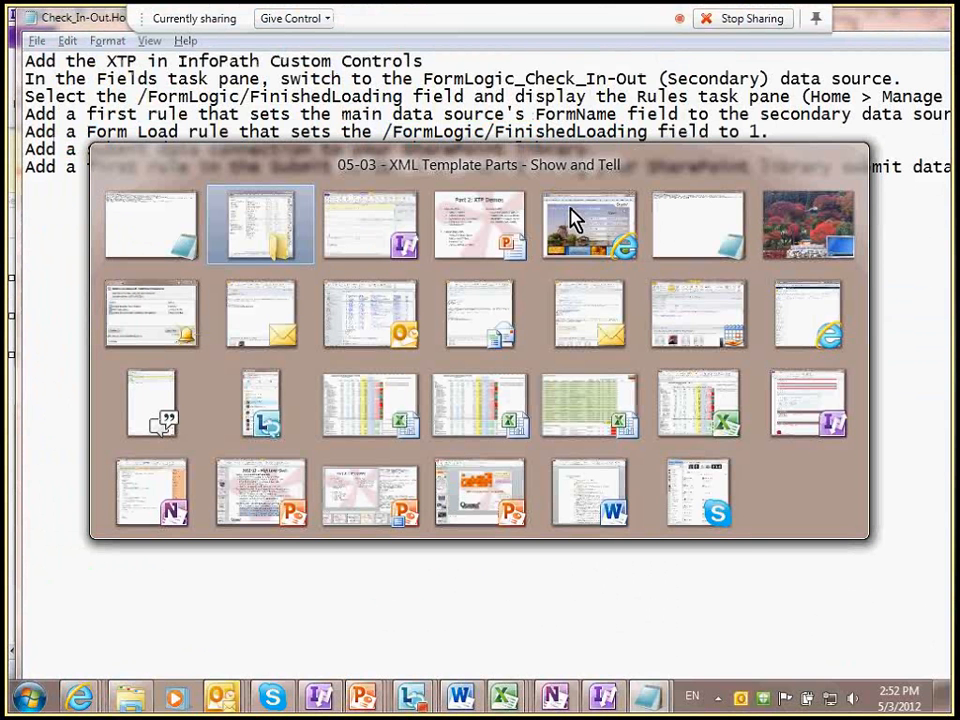
key(alt+Tab)
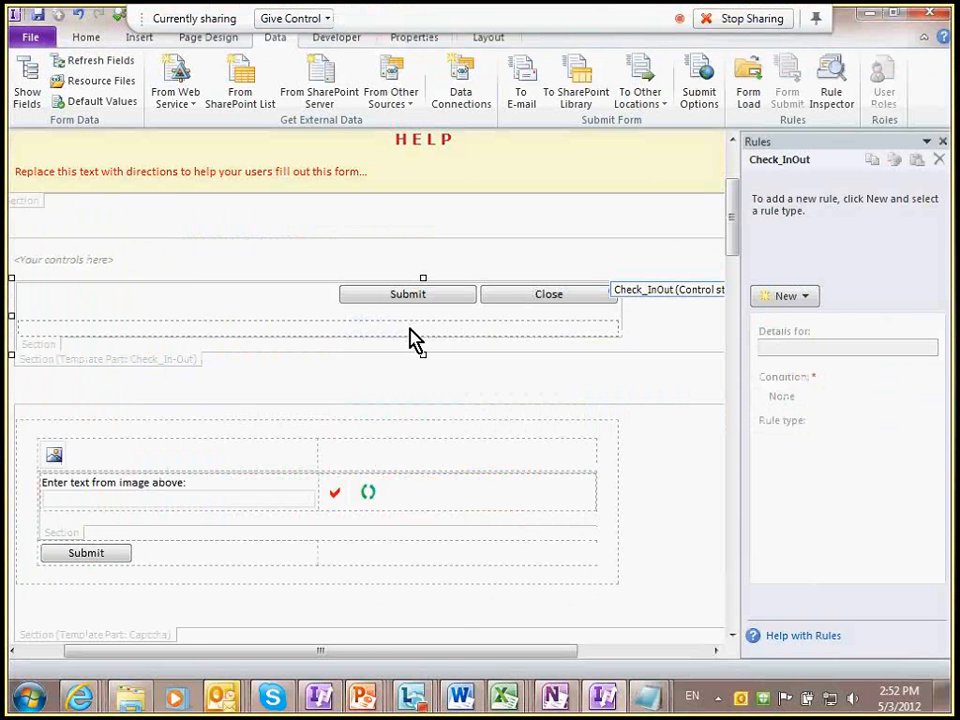
Step: Check the Submit button and the four Check_In-Out data connections, then preview the form
click(407, 297)
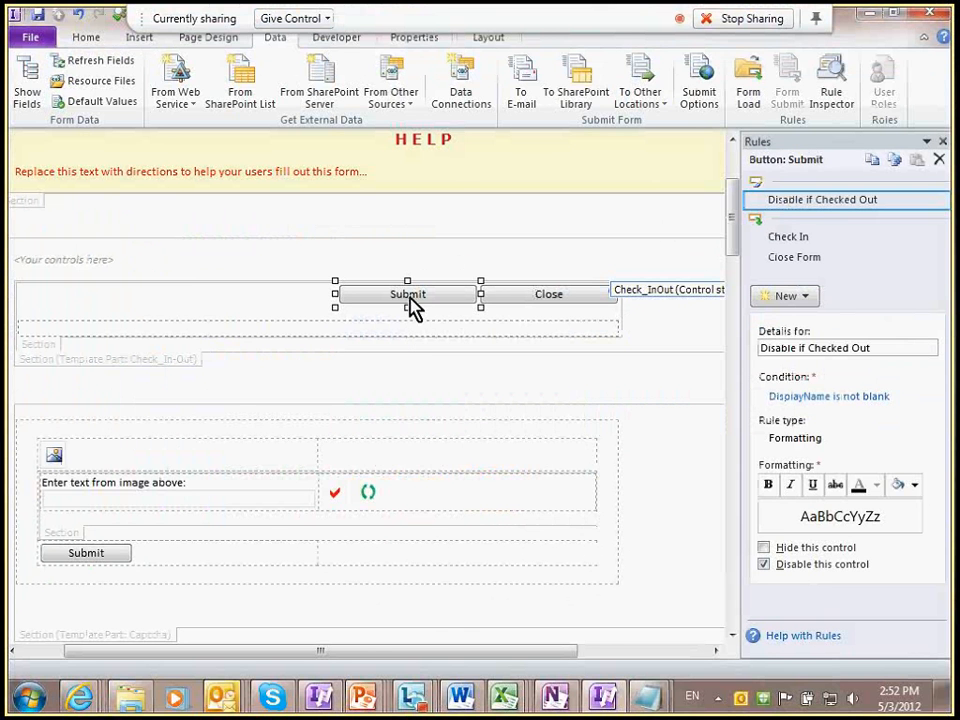
click(485, 103)
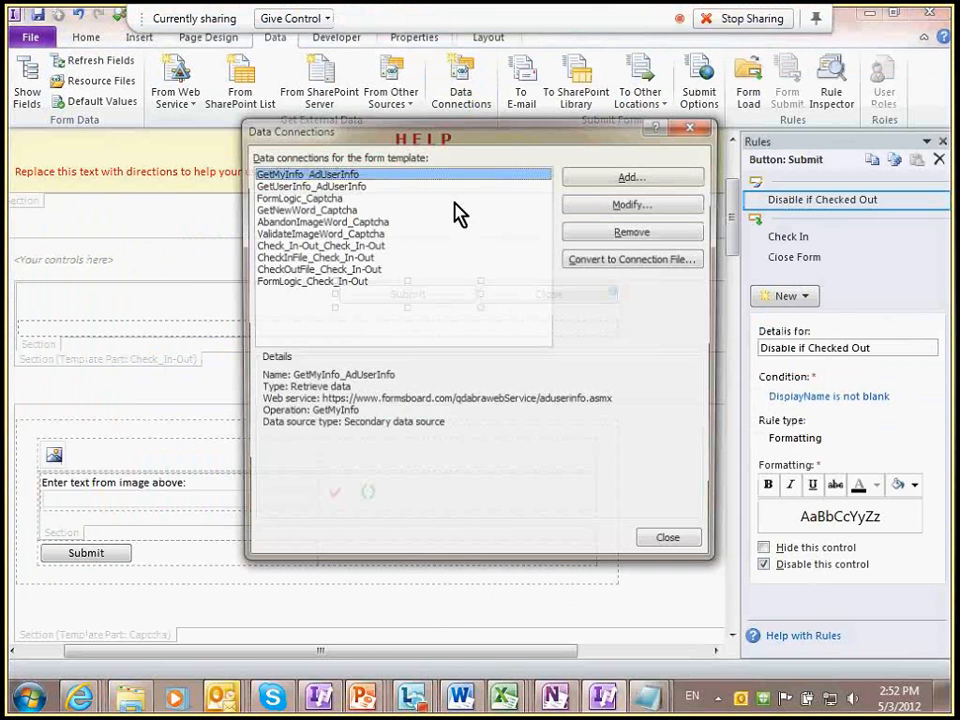
click(446, 245)
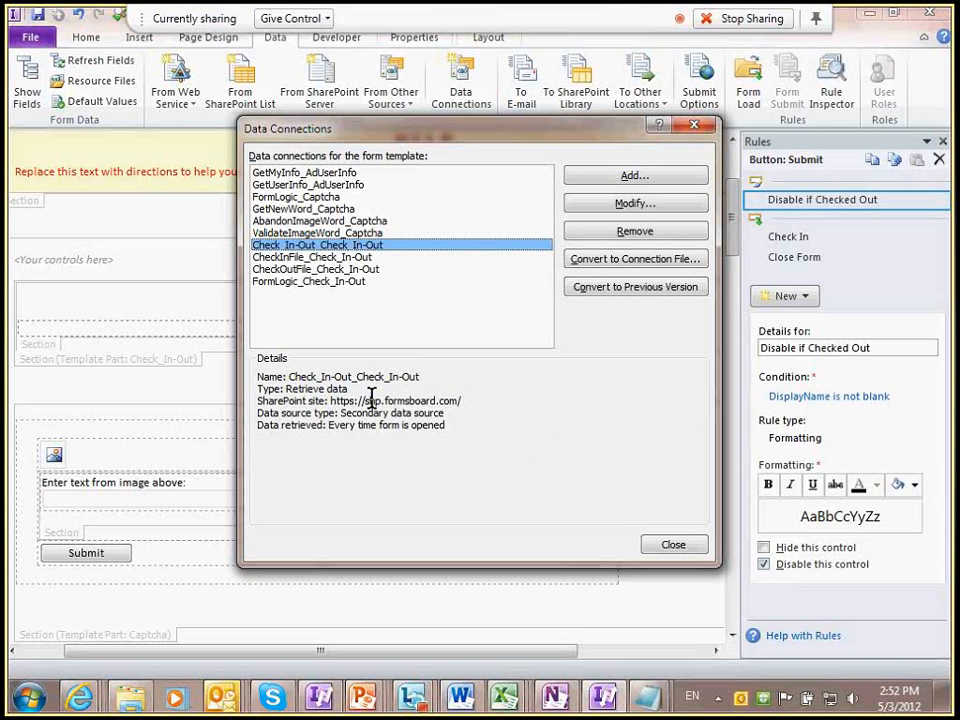
click(365, 257)
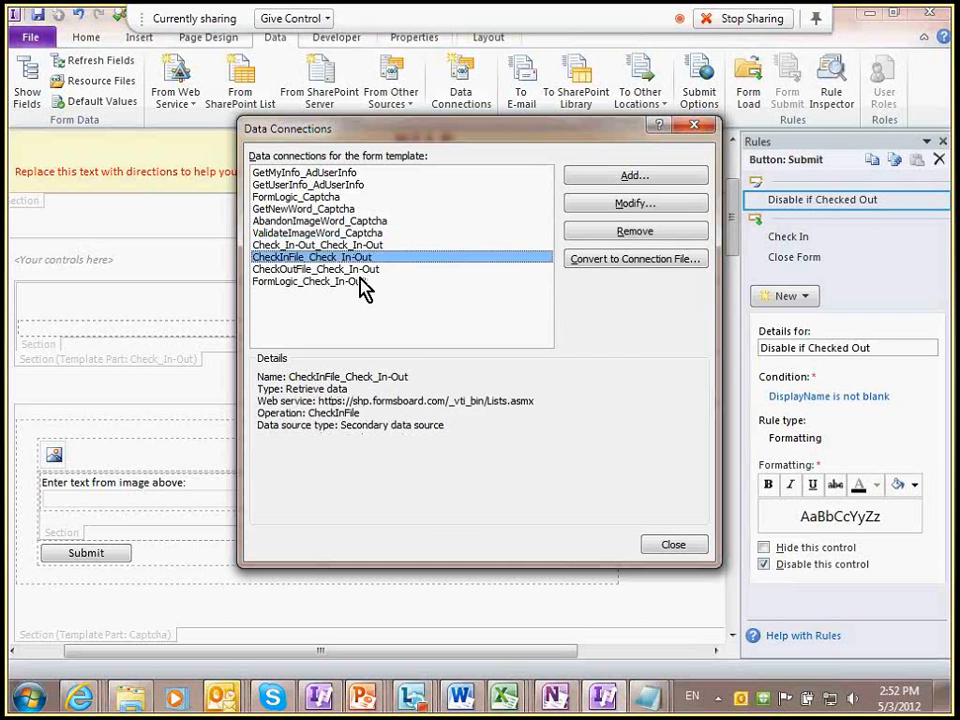
click(365, 269)
click(345, 281)
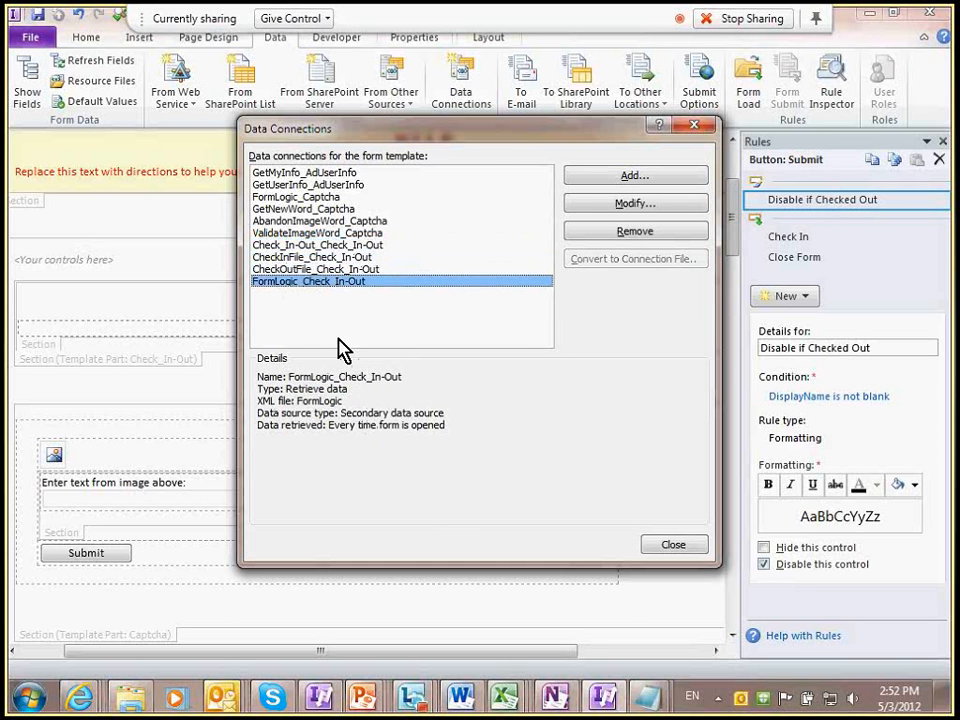
key(Escape)
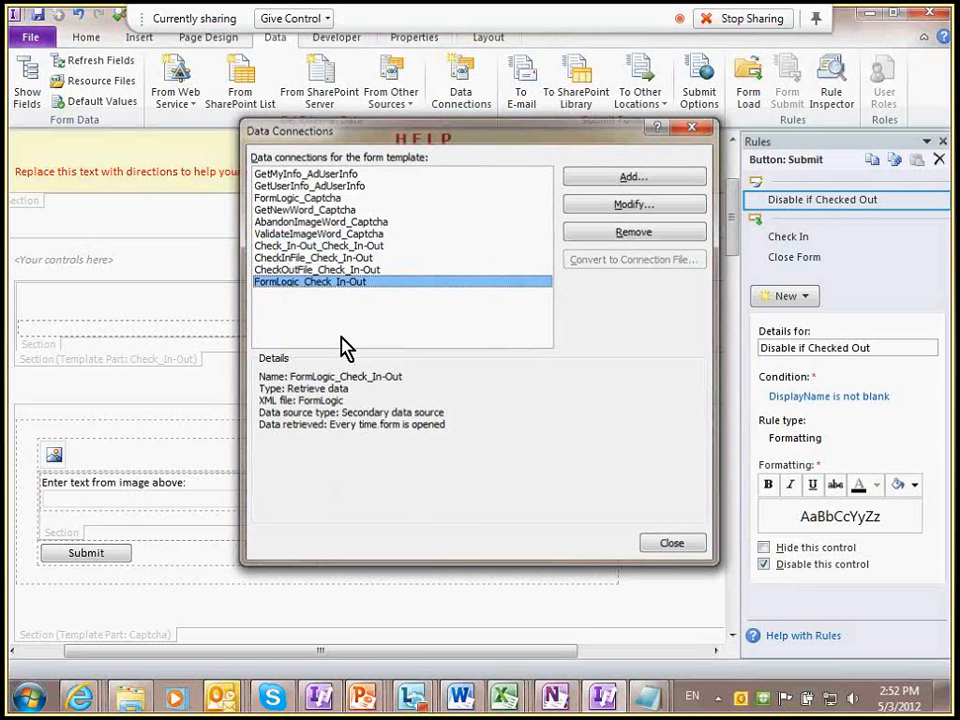
key(ctrl+shift+b)
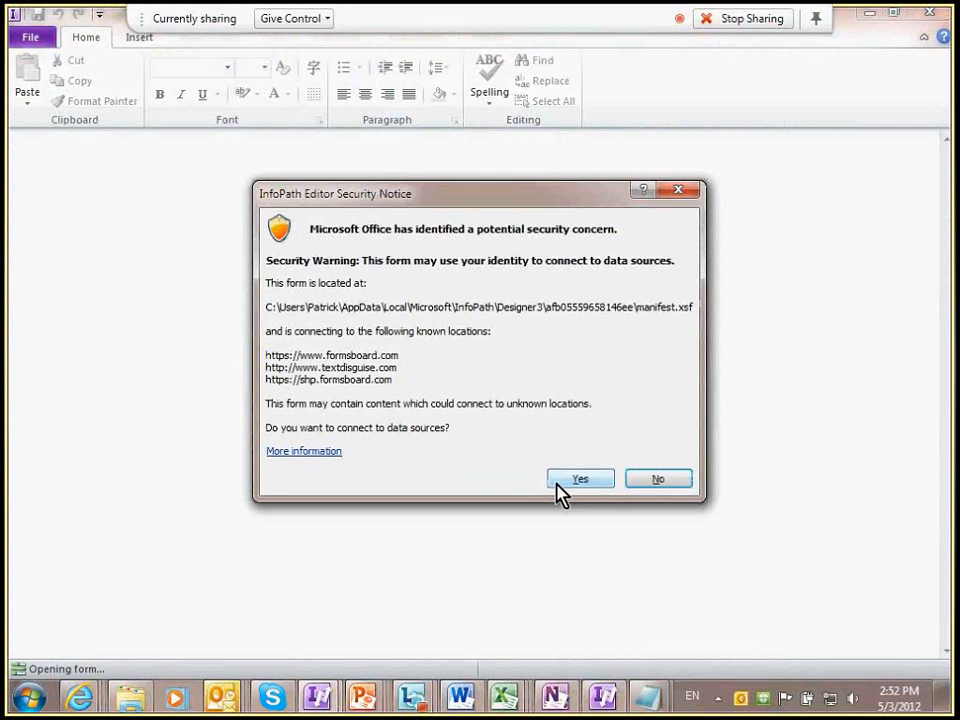
Step: Allow data connections, try the check-in/out preview, then close it and switch windows
click(588, 484)
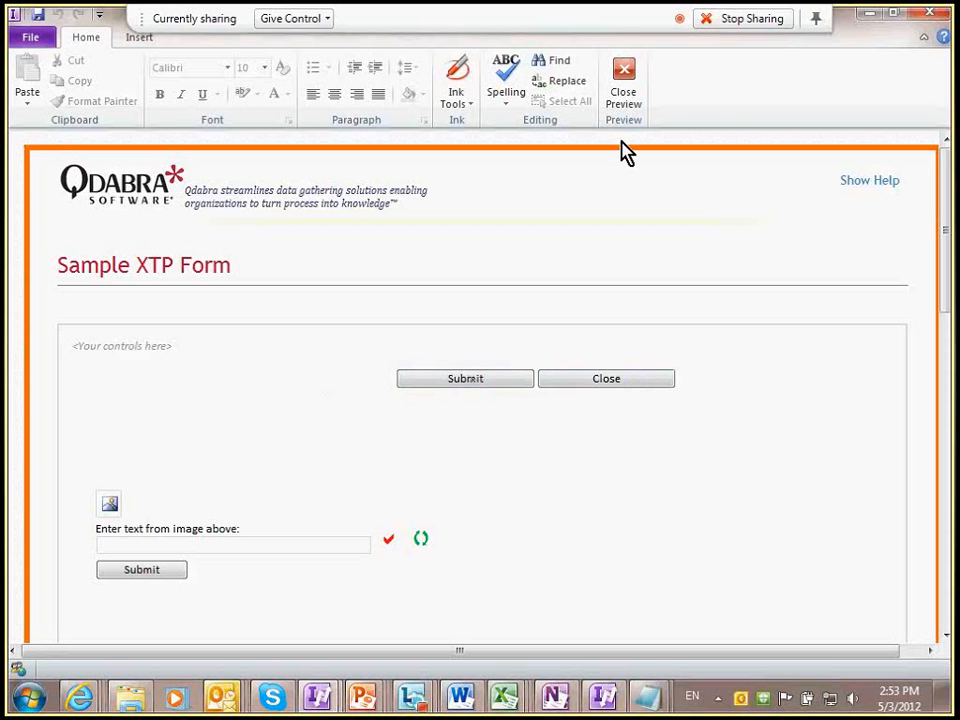
click(621, 100)
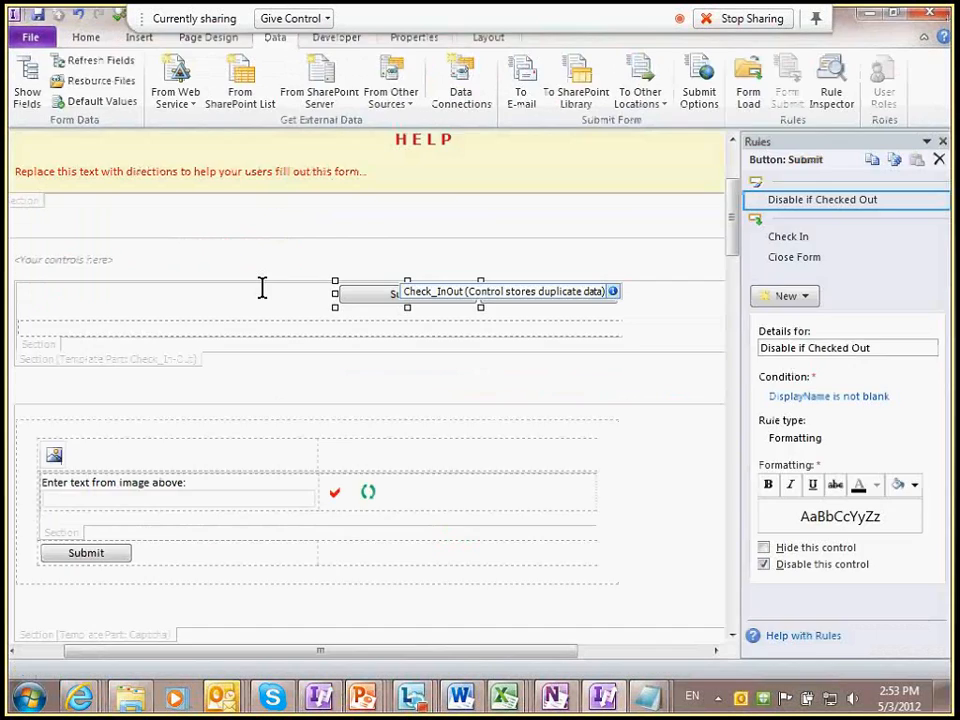
key(alt+Tab)
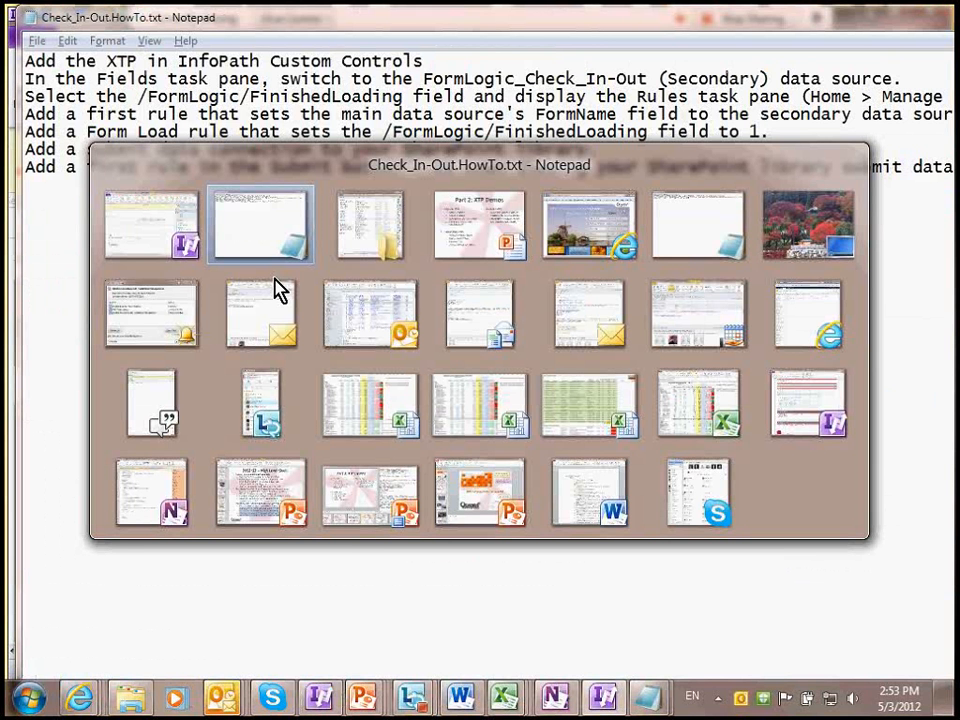
Step: Show the Part 2: XTP Demos slide, then return to the InfoPath form design
key(alt+Tab)
key(alt+Tab)
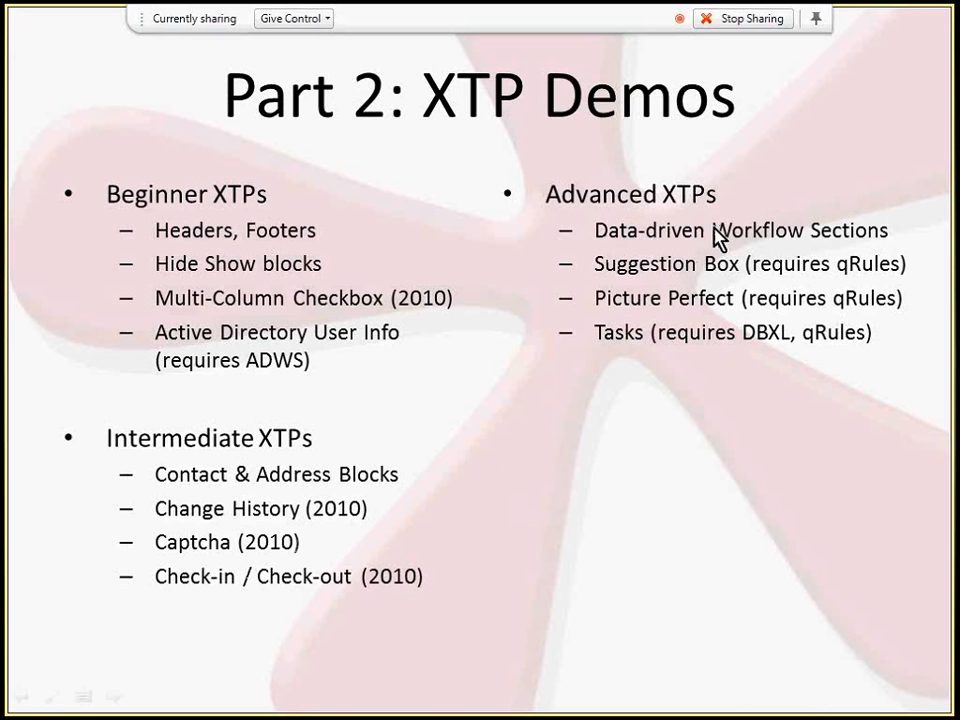
key(alt+Tab)
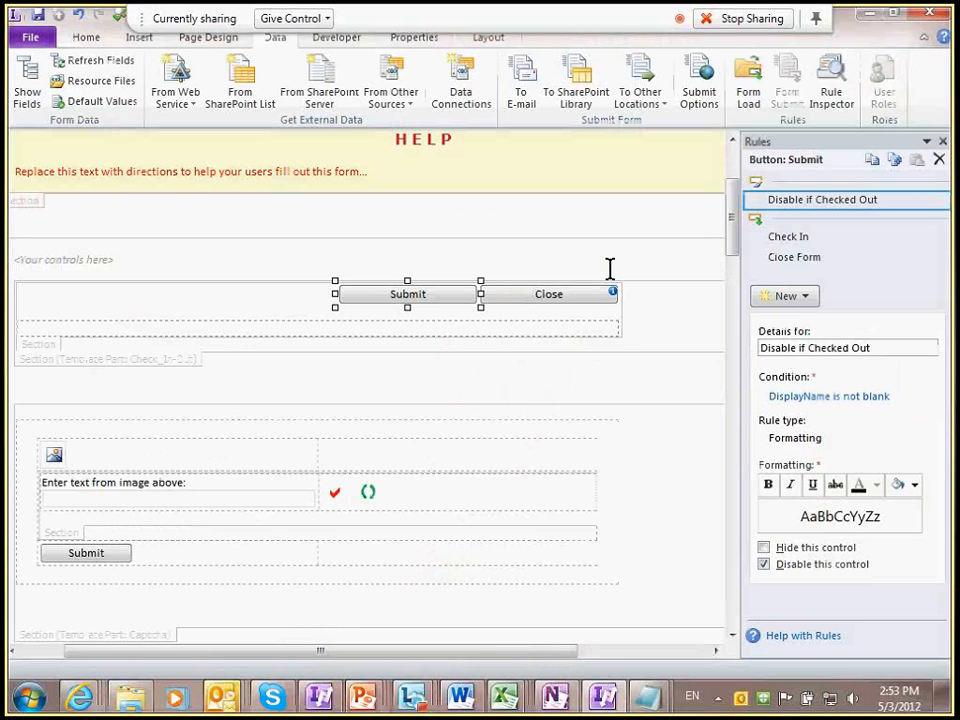
Step: Add a blank line above the check-in/out Submit and Close buttons and close the Rules pane
click(399, 259)
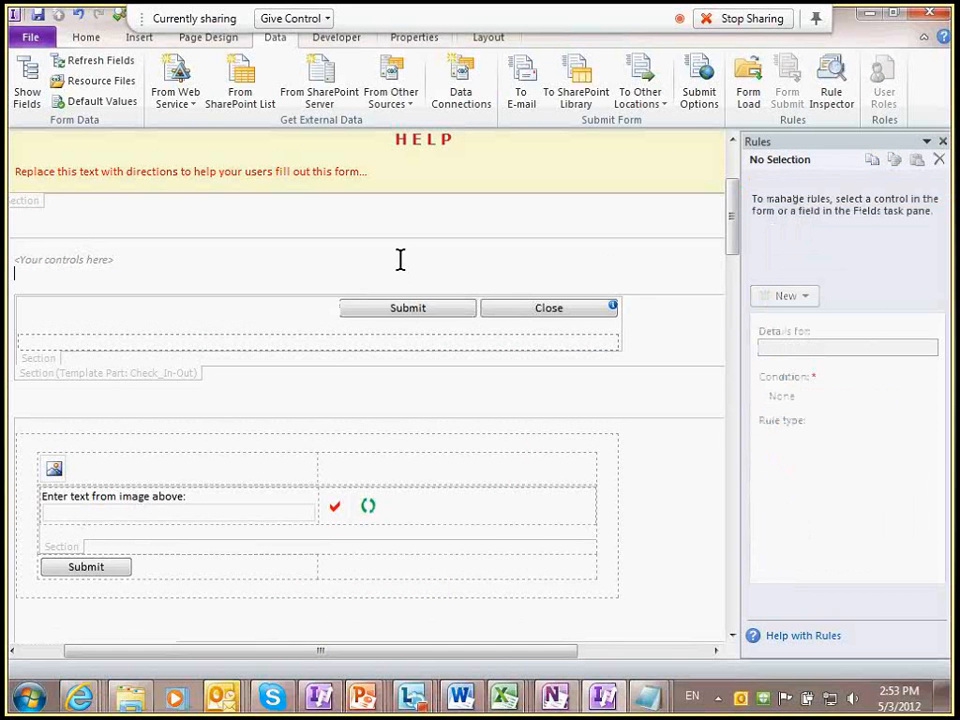
key(Return)
key(Return)
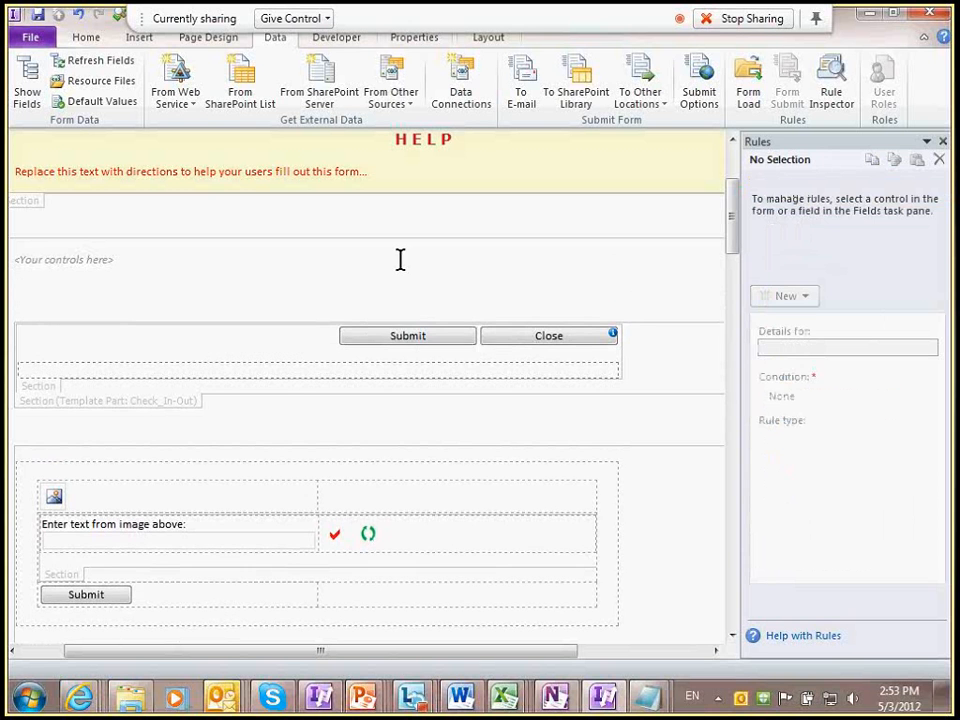
click(942, 141)
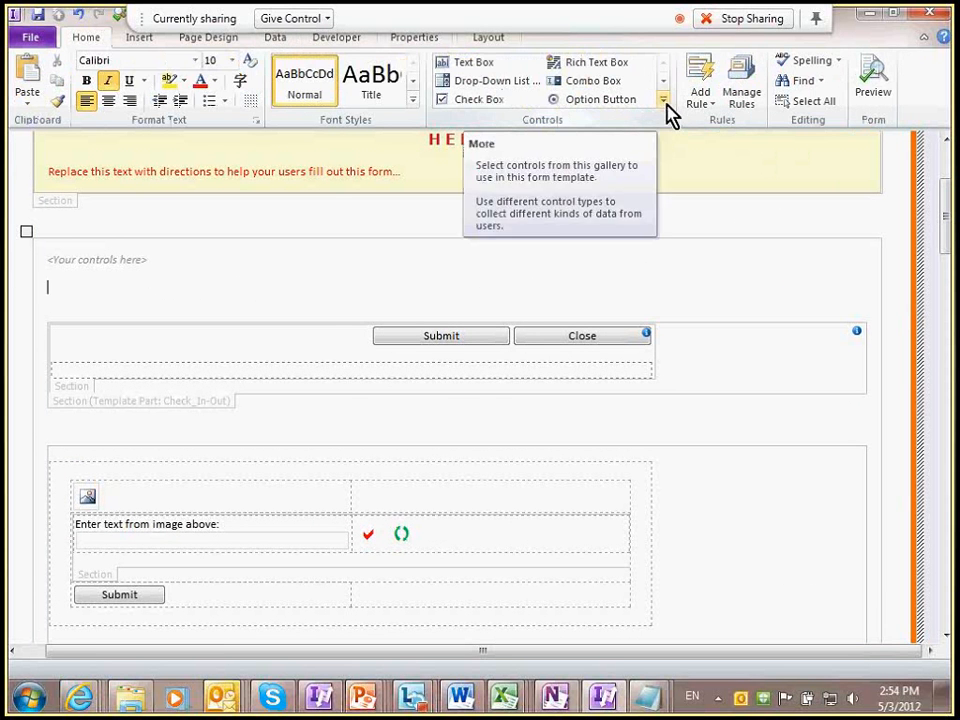
Step: Insert the QdabraWorkFlow custom control from the Controls gallery and review the inserted workflow section
click(664, 102)
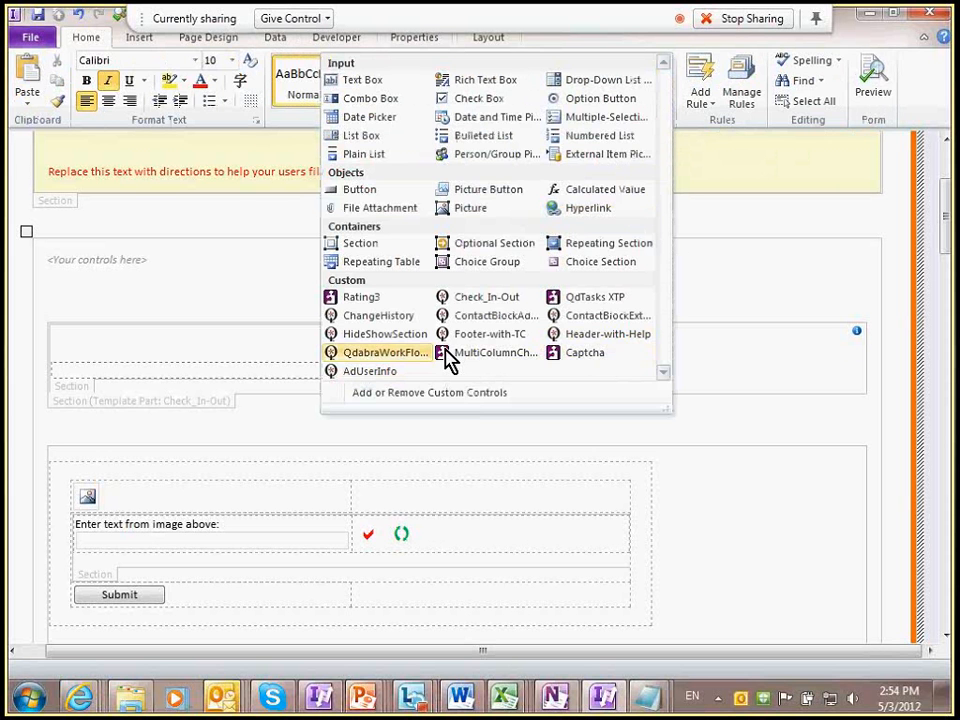
click(398, 356)
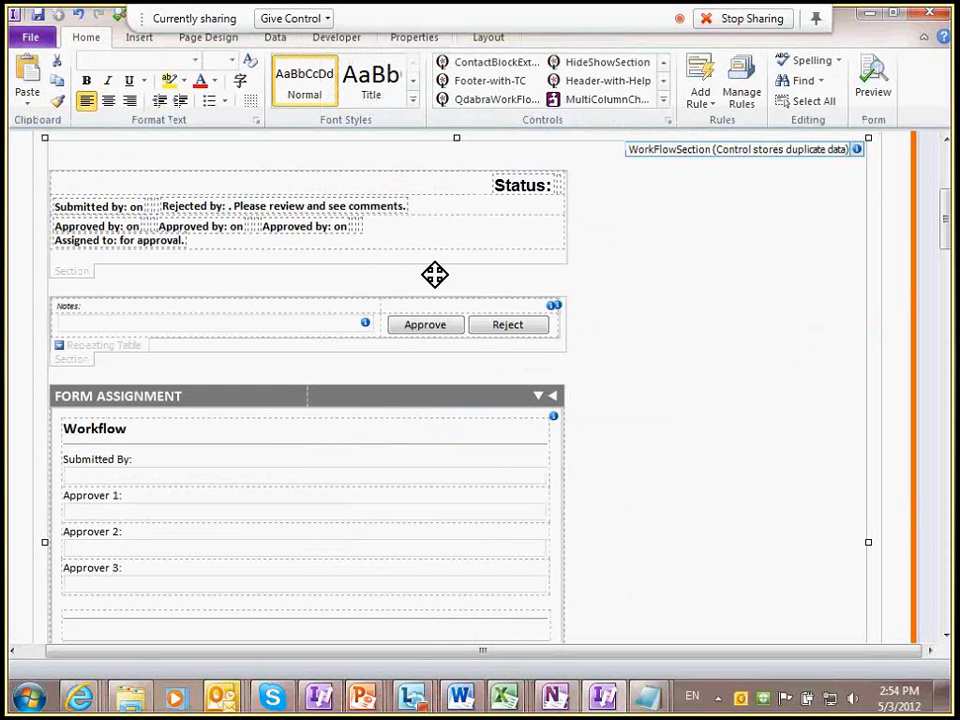
scroll(434, 274, down, 5)
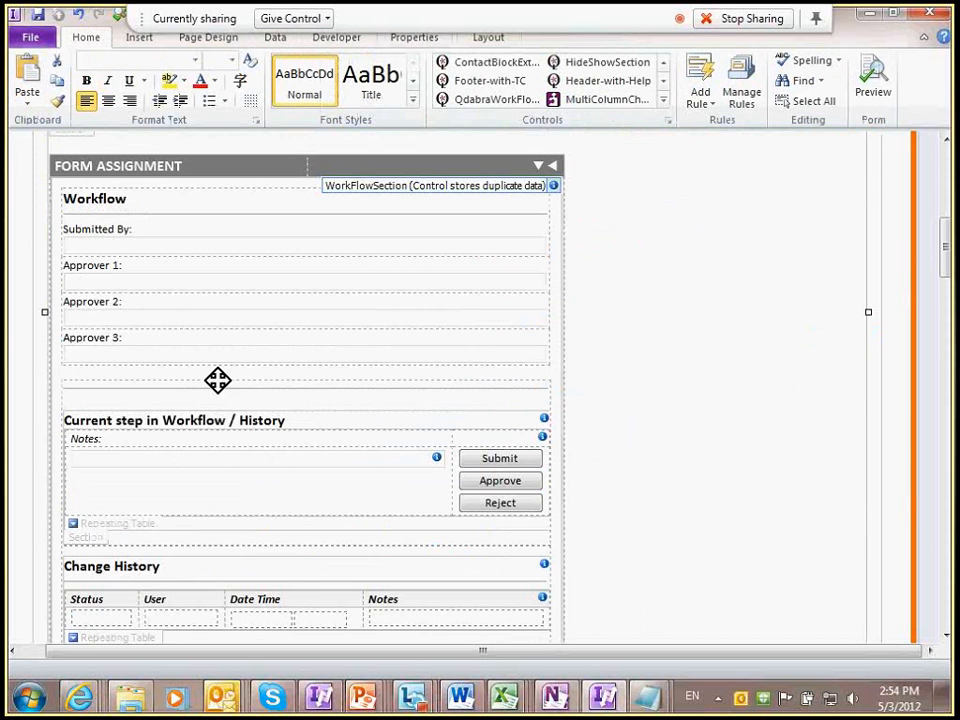
scroll(274, 287, down, 3)
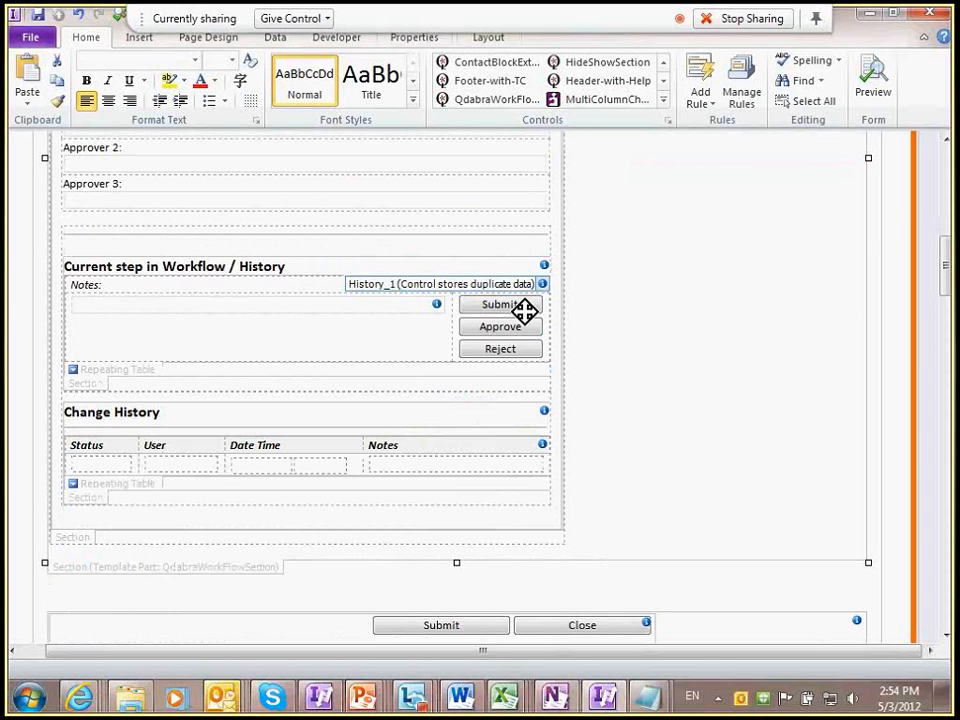
scroll(339, 330, up, 5)
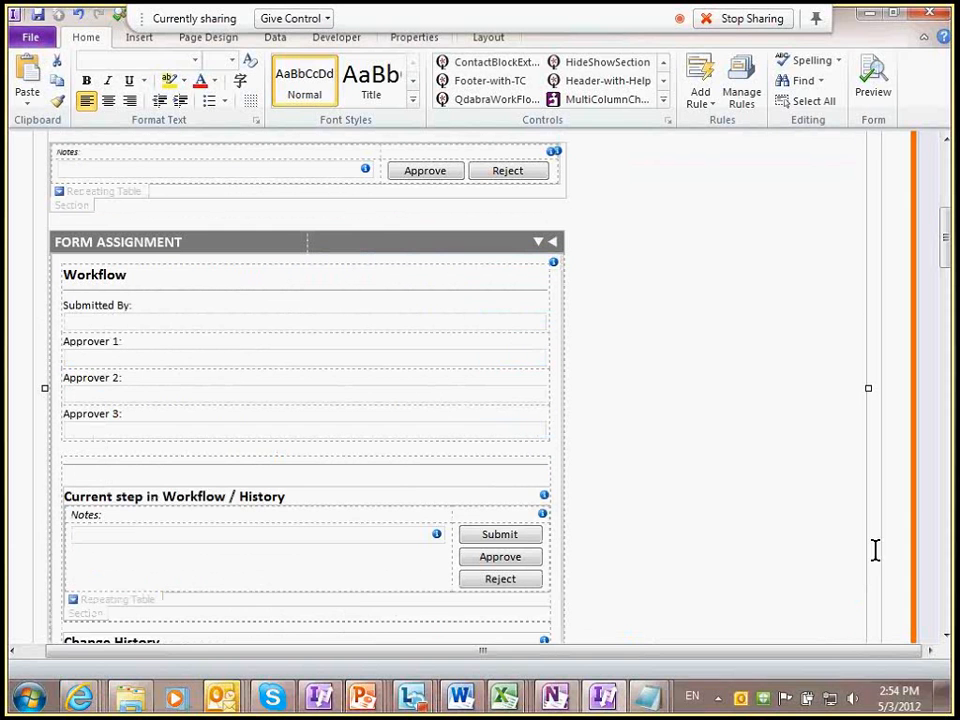
Step: Connect to the Qdabra Network VPN and bring the Qdabra home page in Internet Explorer forward
click(831, 700)
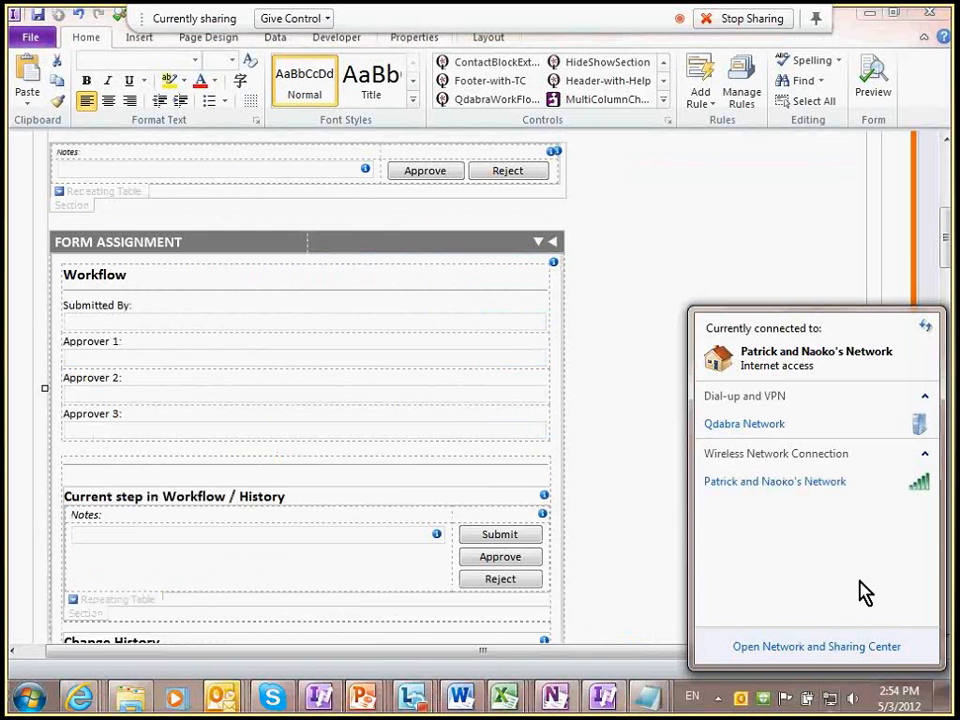
click(831, 438)
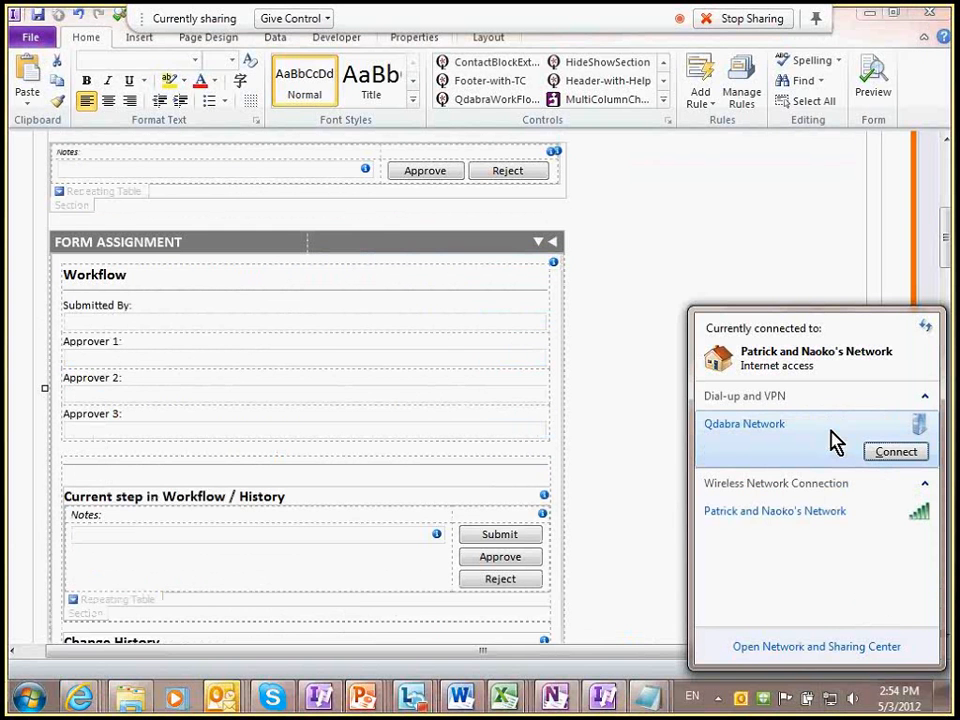
click(895, 453)
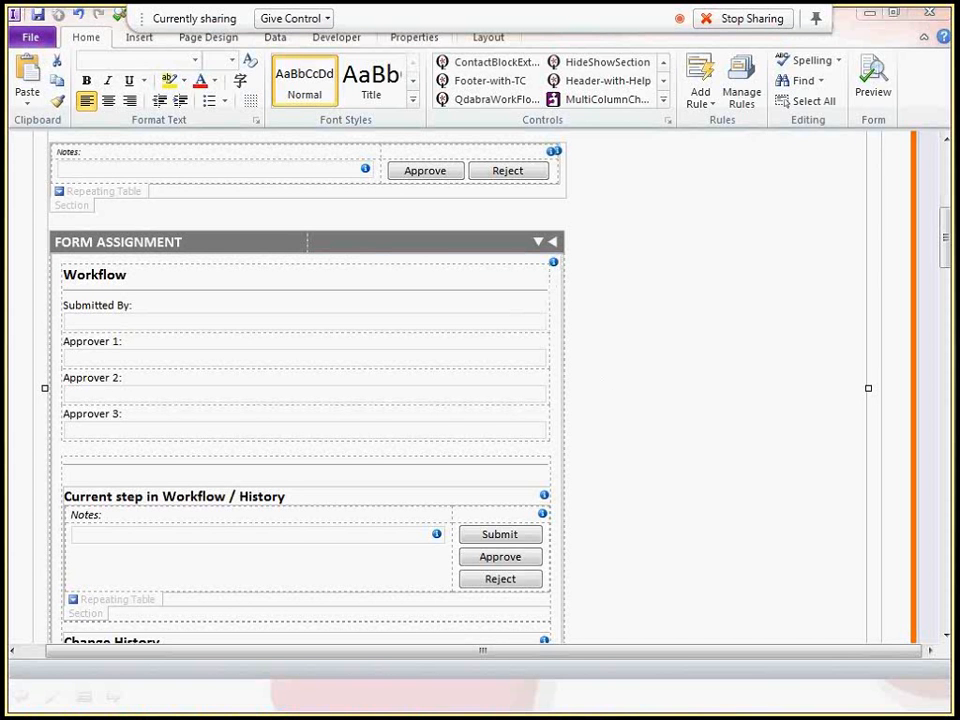
key(alt+Tab)
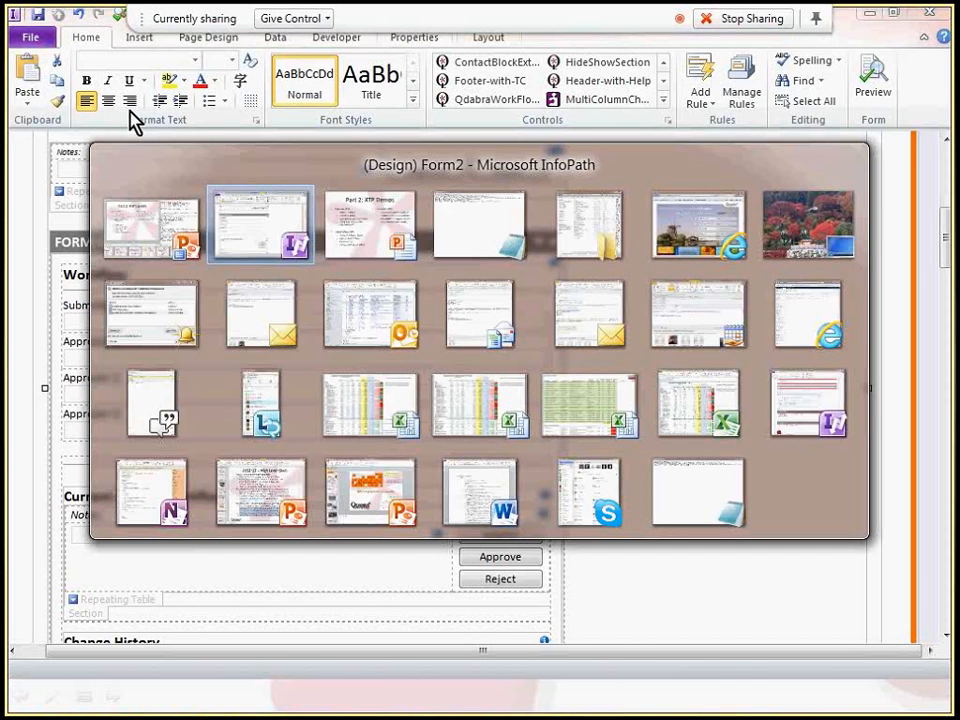
key(alt+Tab)
key(alt+Tab)
key(alt+Tab)
key(alt+Tab)
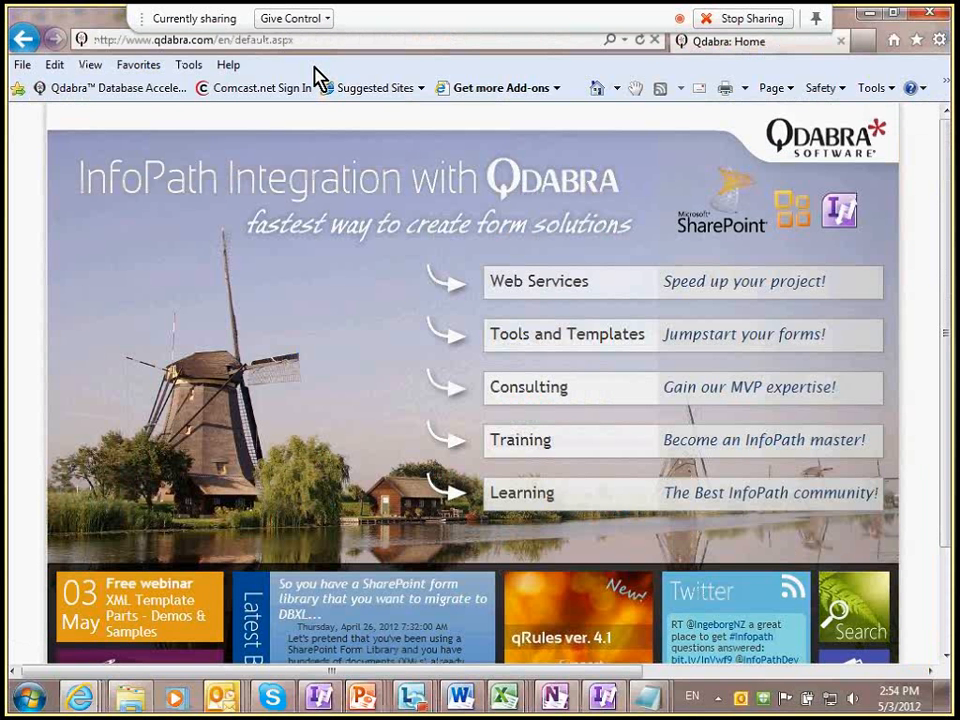
Step: Open the most recently submitted workflow form in the Submitted forms library
text(https://training.formsboard.com/12IMC0305/Submitted/Forms/AllItems.aspx)
key(Return)
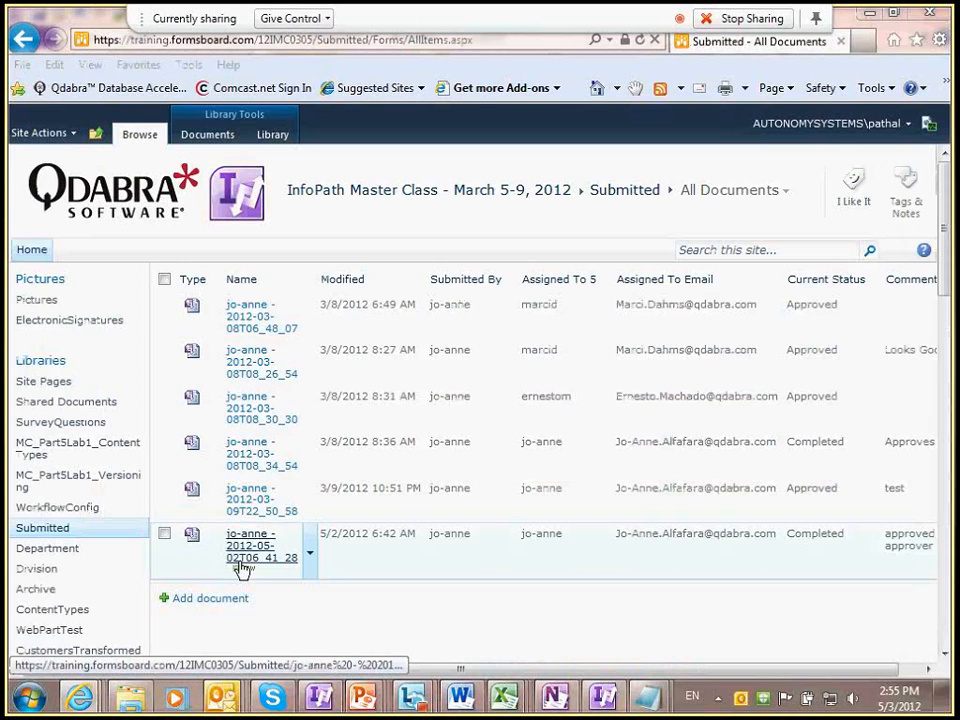
click(241, 566)
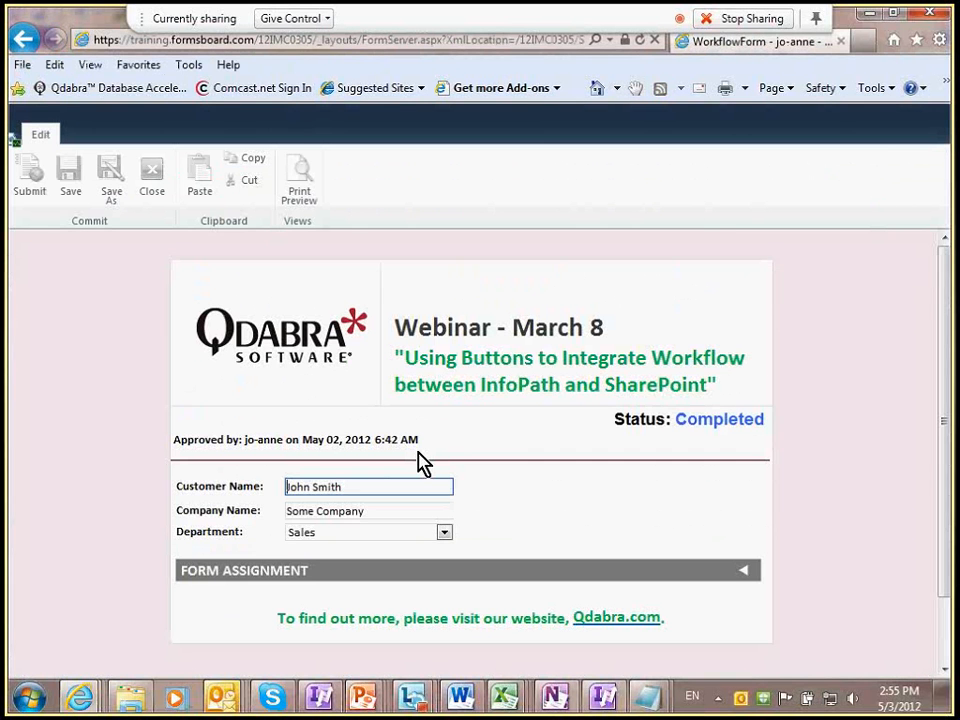
scroll(430, 450, down, 2)
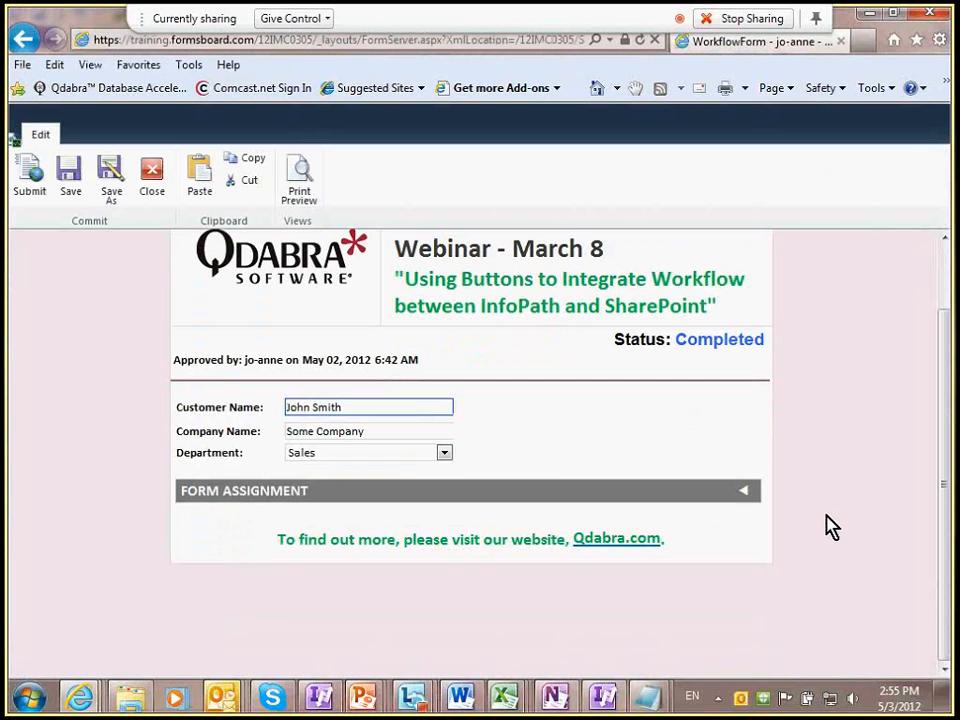
Step: Expand Form Assignment and set Department to Support
click(743, 490)
scroll(651, 489, down, 1)
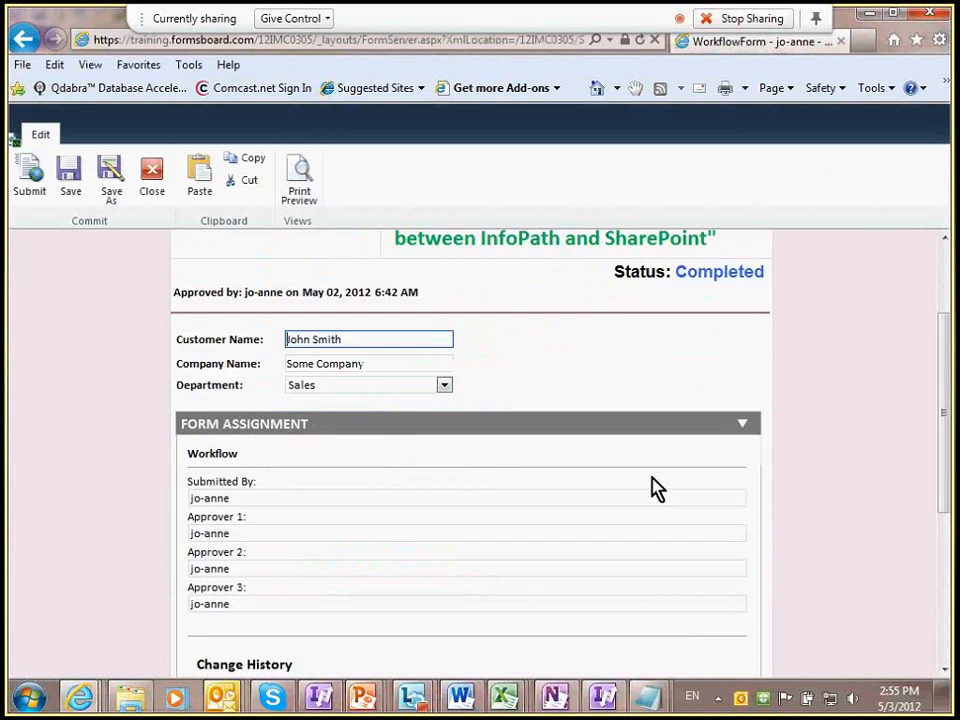
scroll(651, 489, down, 1)
click(388, 318)
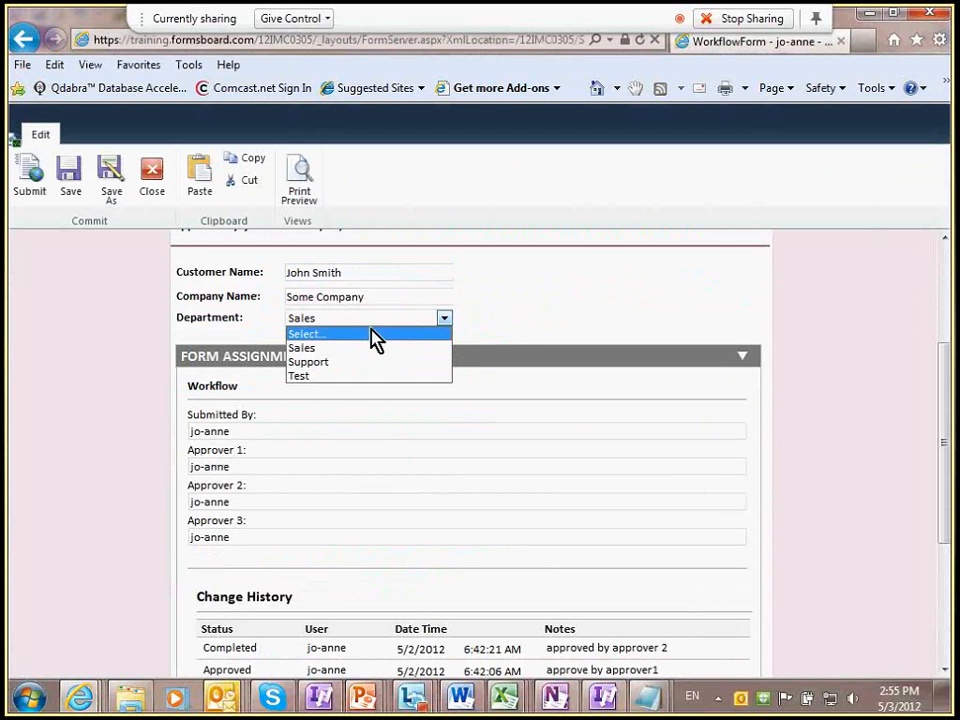
click(365, 362)
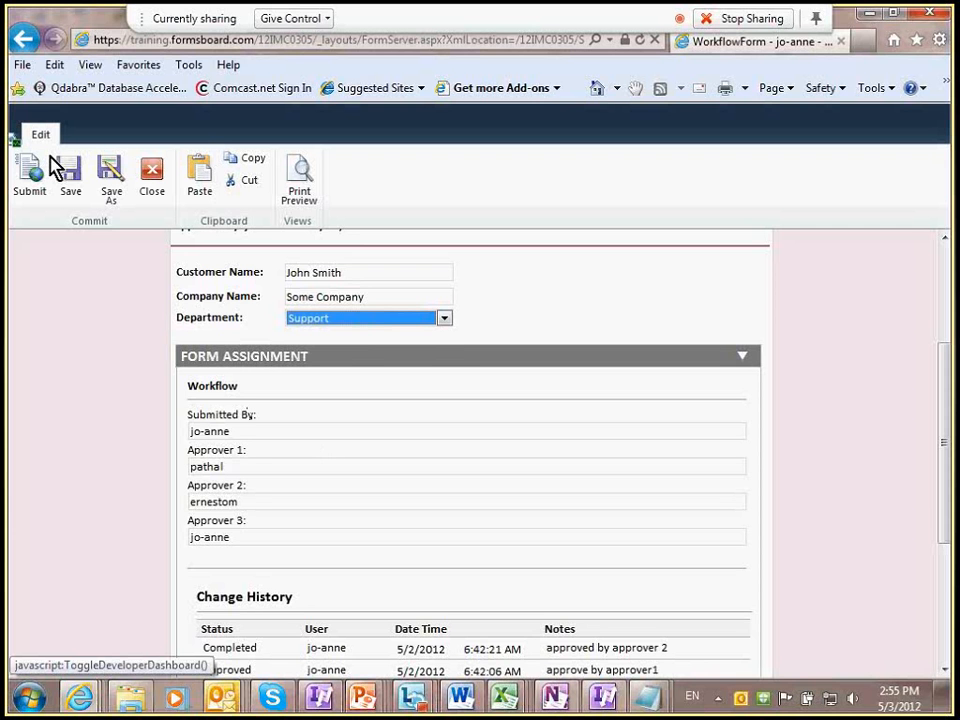
Step: Review the completed form, then enter the Archive library's address
key(alt+Tab)
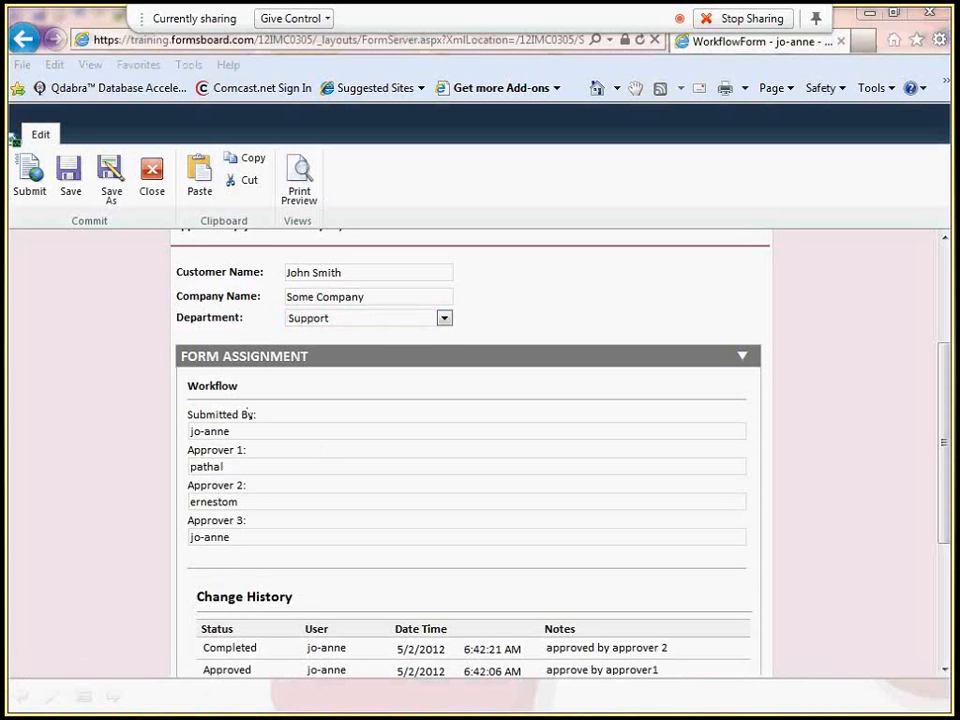
click(222, 40)
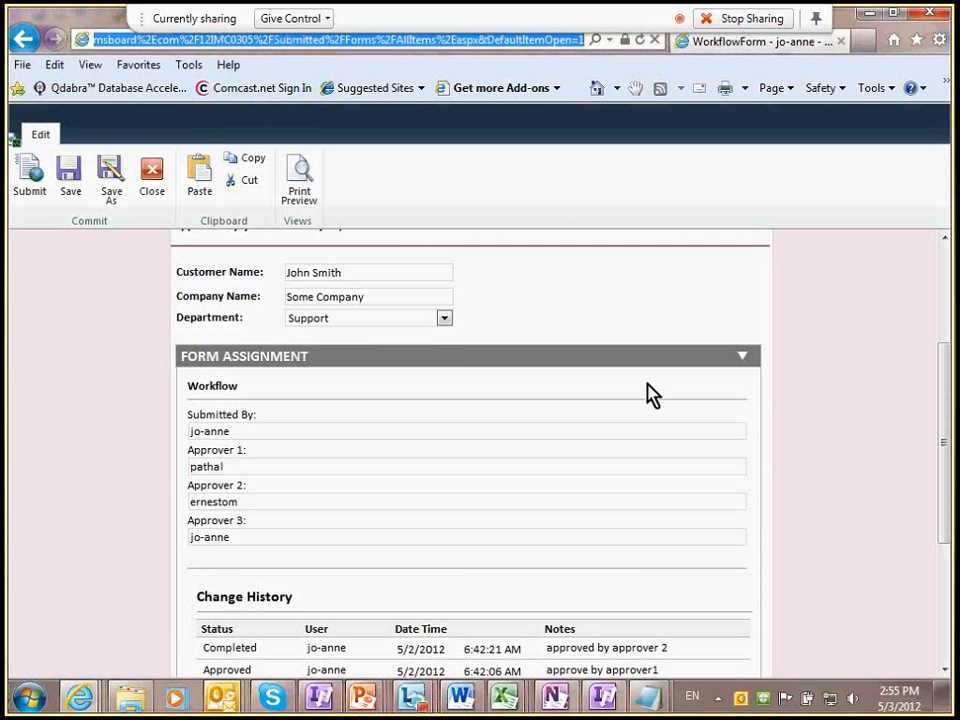
click(808, 388)
scroll(783, 398, down, 1)
scroll(673, 414, down, 3)
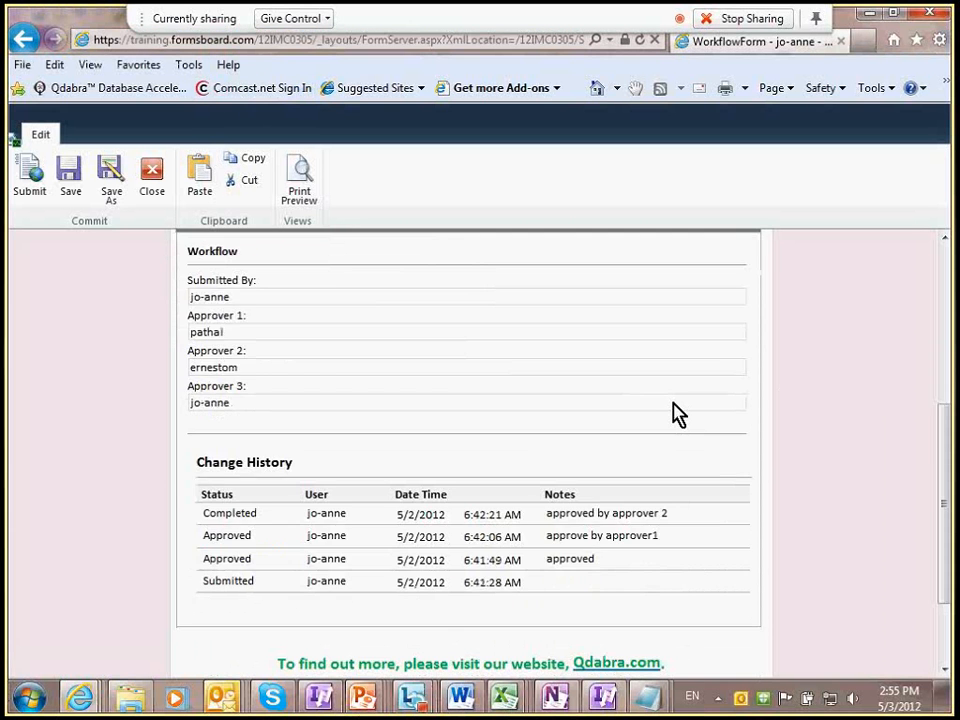
scroll(505, 413, up, 1)
scroll(620, 448, up, 3)
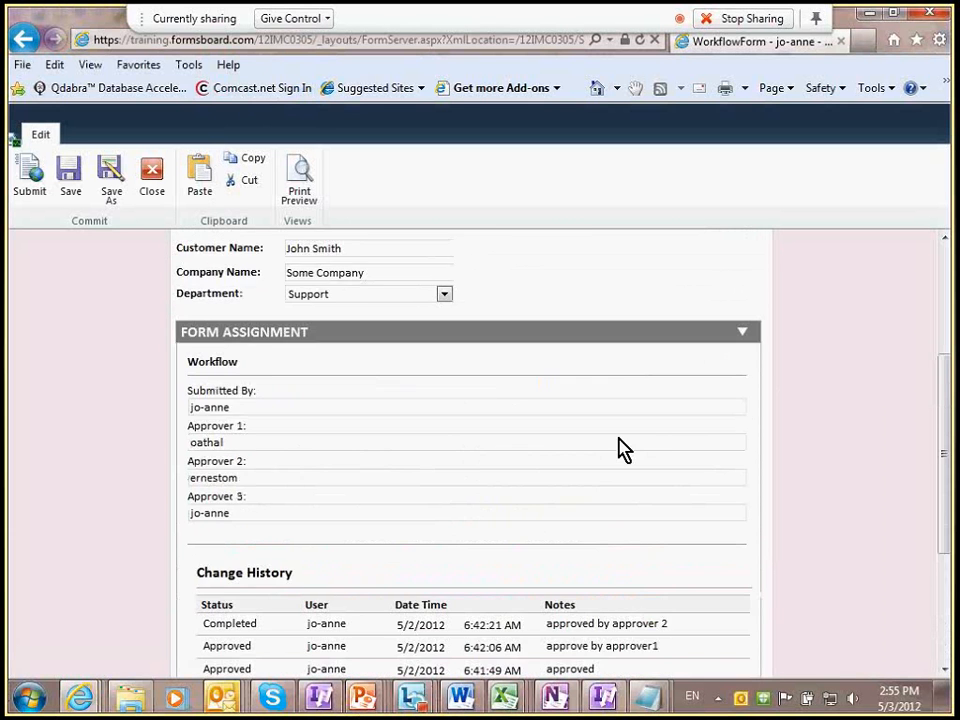
scroll(632, 425, up, 2)
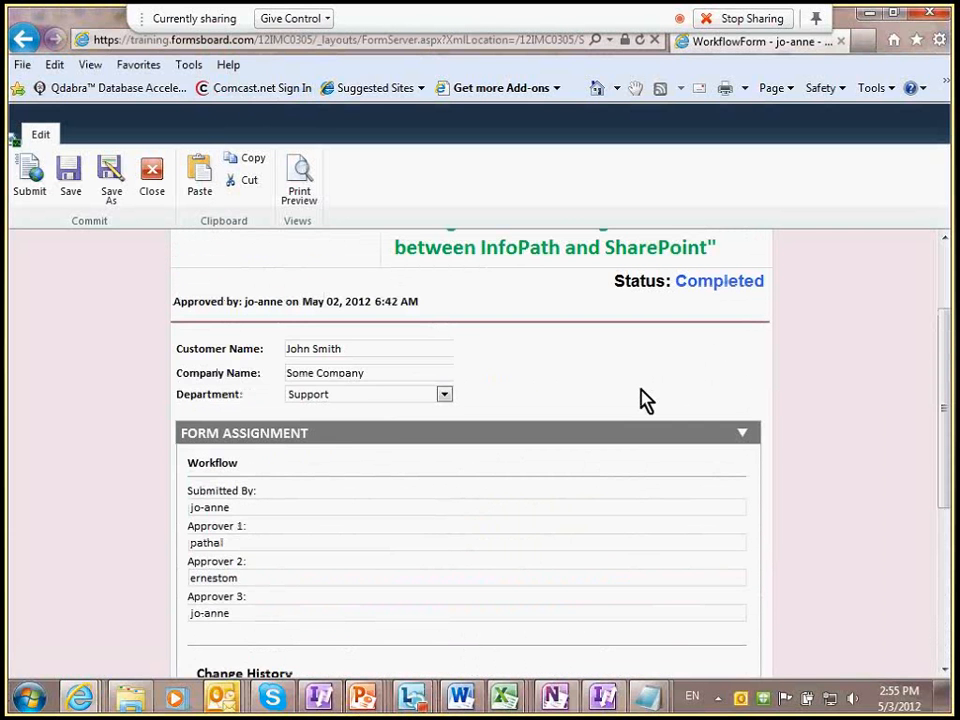
scroll(645, 400, up, 3)
click(262, 40)
text(https://training.formsboard.com/12IMC0305/Archive/Forms/AllItems.aspx)
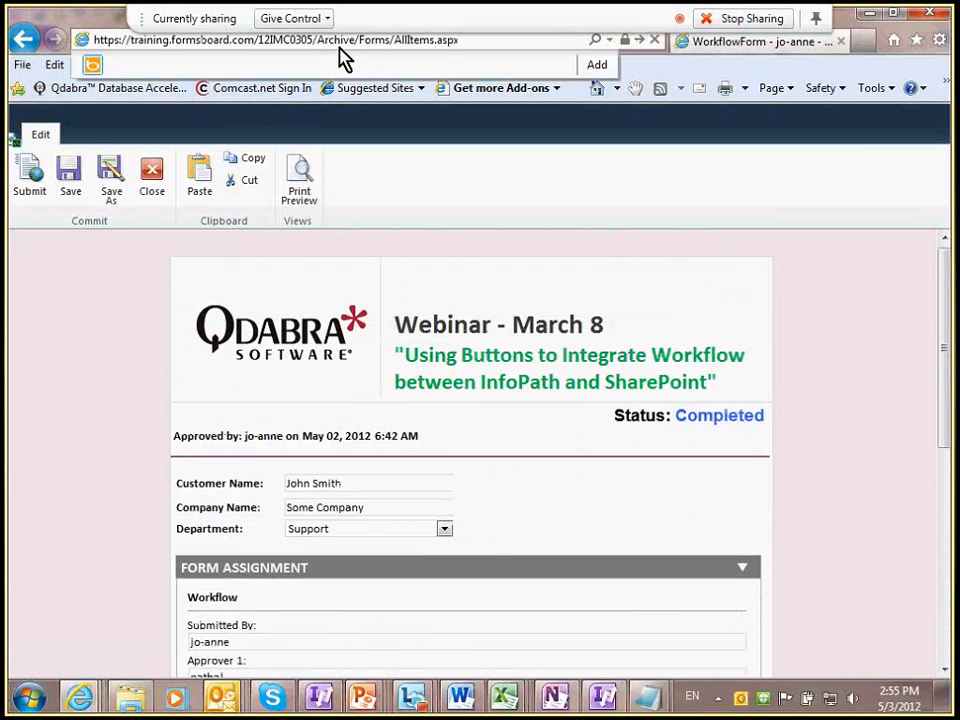
Step: Load the Archive library and open the second archived workflow form
key(Return)
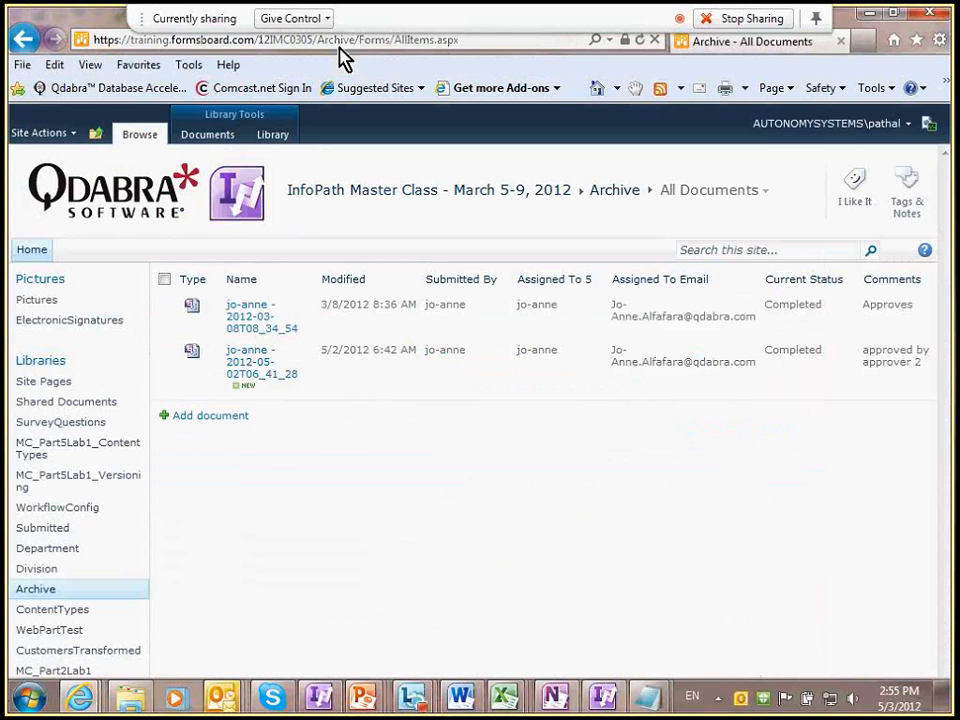
click(257, 362)
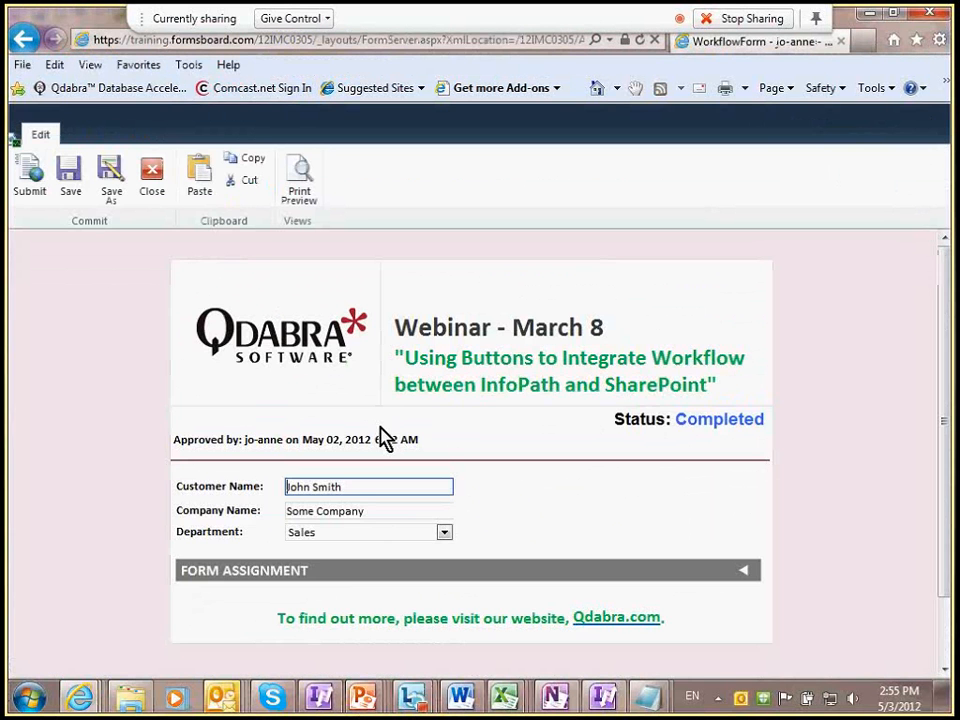
key(alt+Tab)
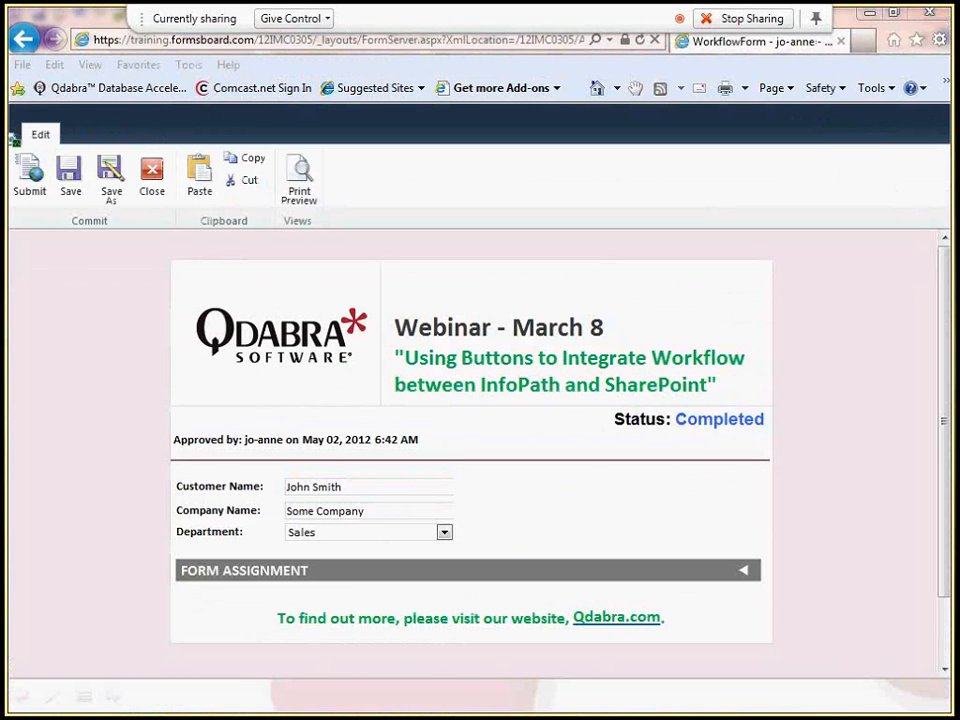
Step: Load the WorkflowConfig library and close the WorkflowConfig form
click(152, 42)
key(Return)
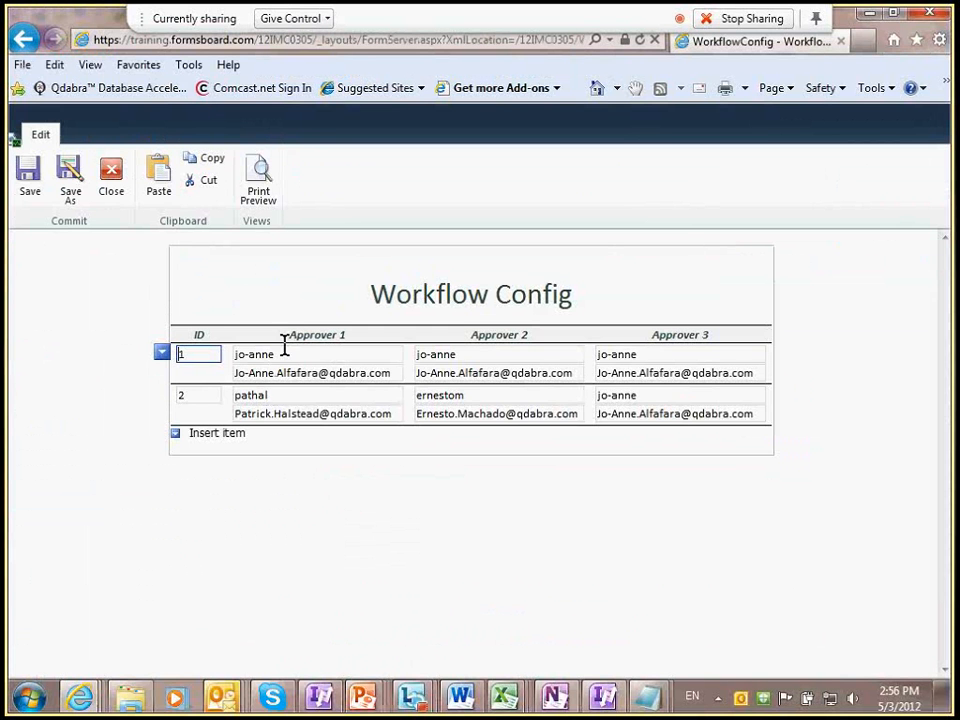
click(125, 208)
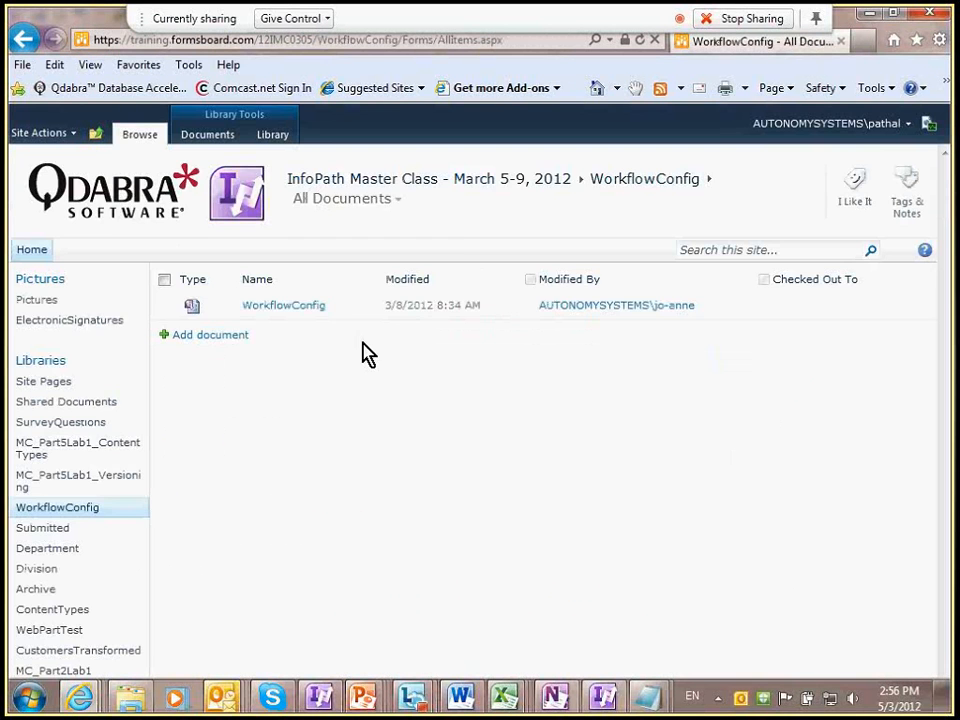
key(alt+Tab)
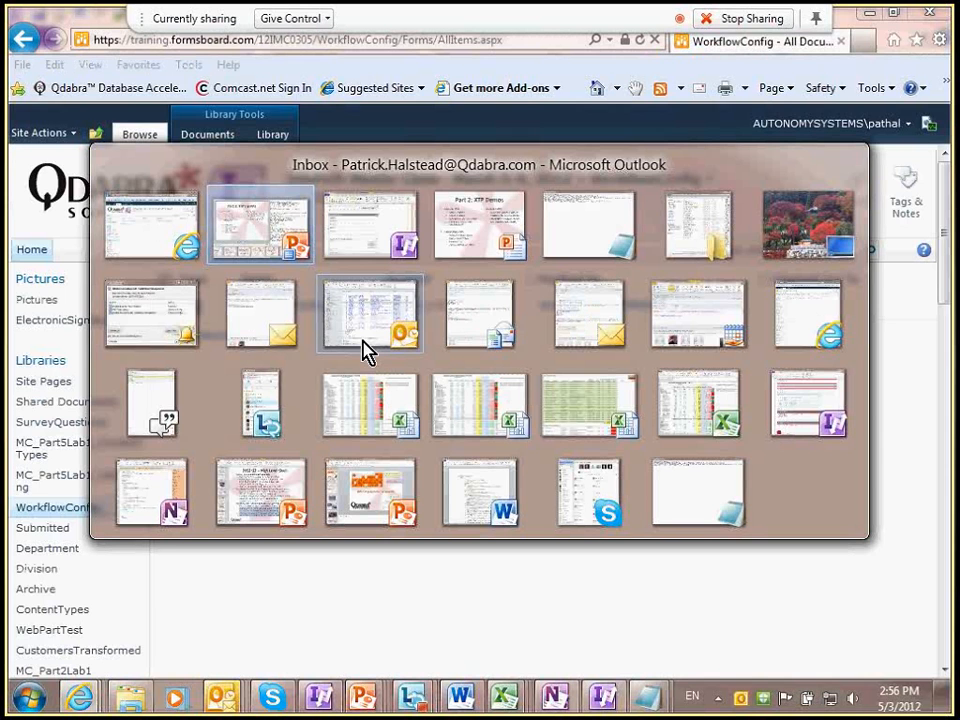
Step: In InfoPath Designer, scroll up through the workflow form to the Status and HELP sections
key(alt+Tab)
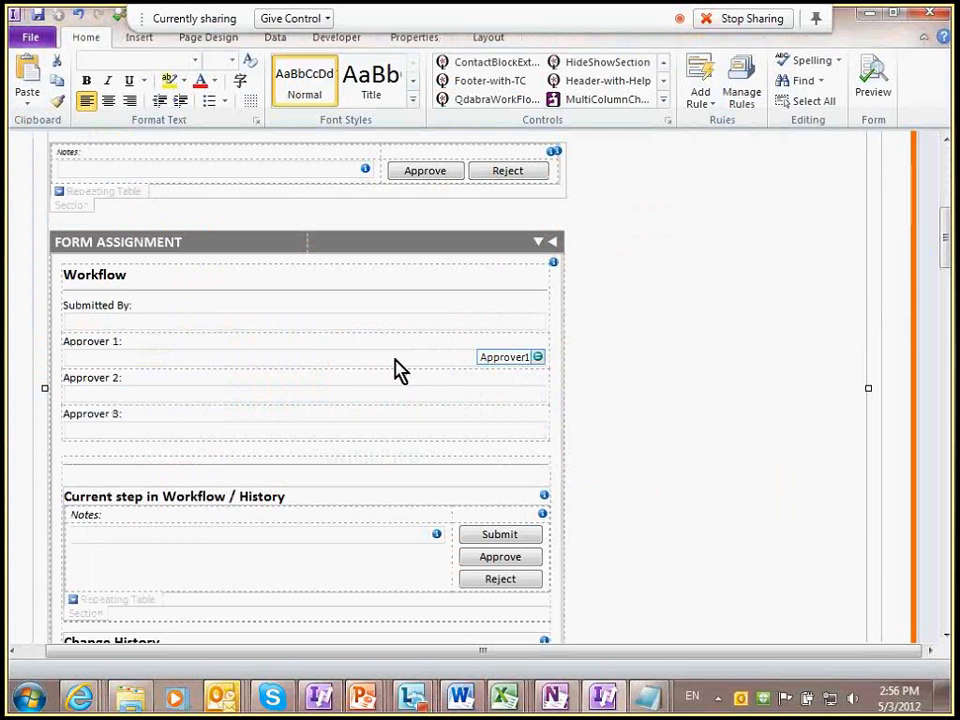
scroll(435, 338, up, 3)
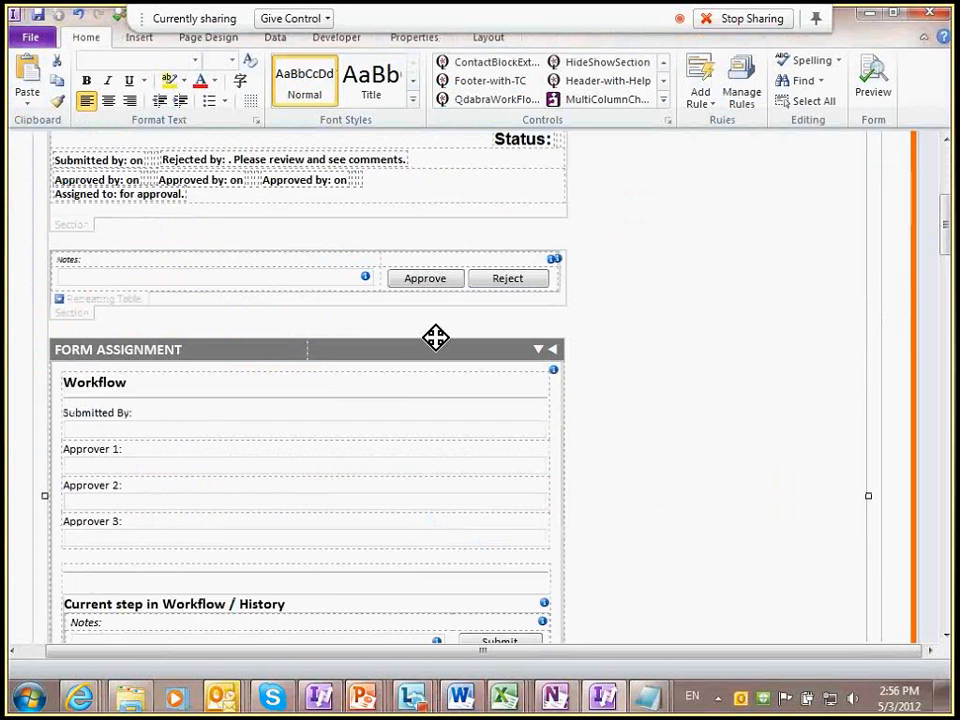
scroll(435, 338, up, 1)
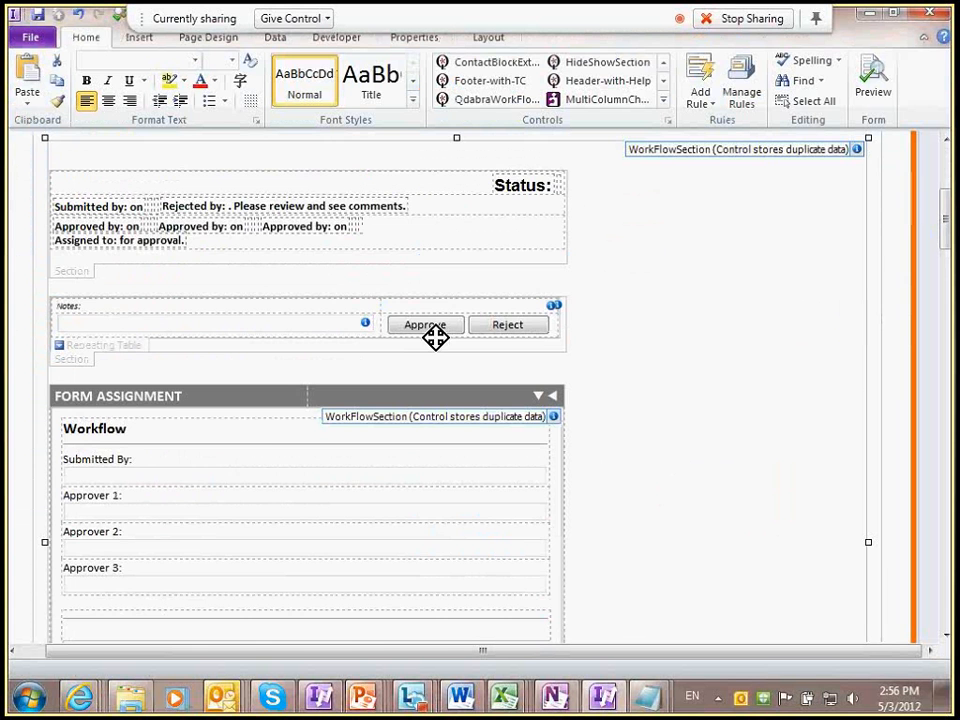
scroll(435, 338, up, 3)
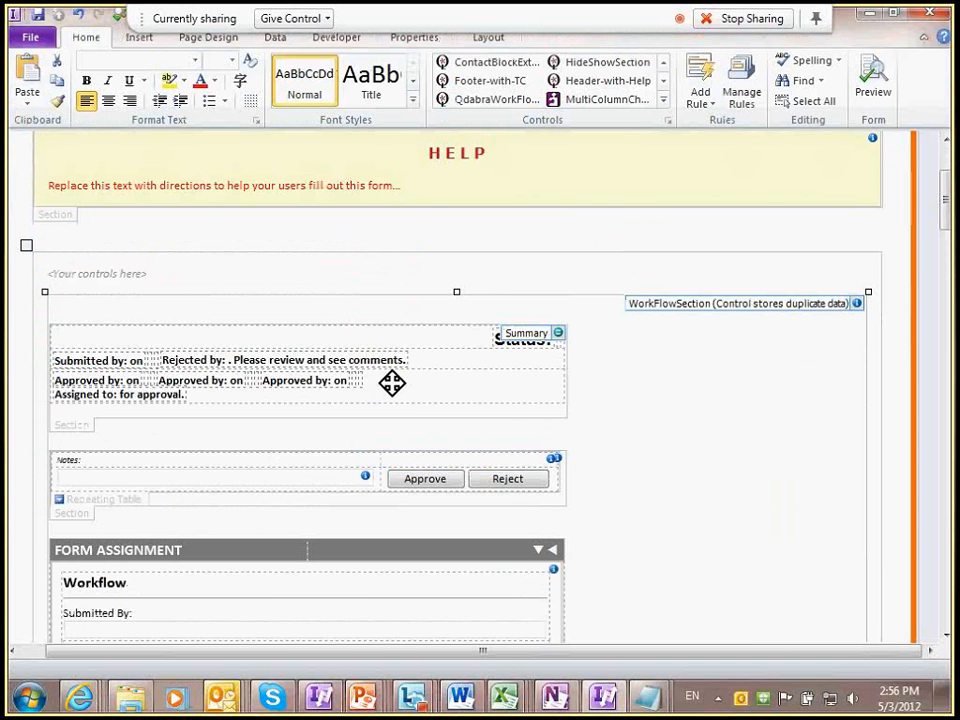
key(alt+Tab)
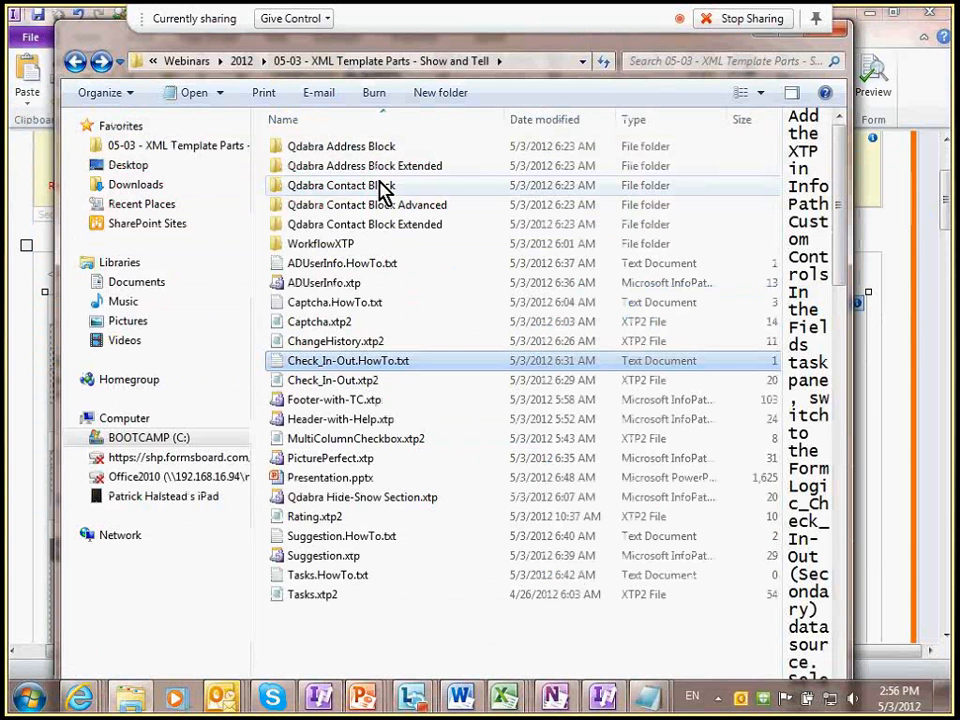
Step: Show the WorkflowXTP files, then Suggestion.HowTo.txt and Suggestion.xtp in the 05-03 folder
double_click(332, 244)
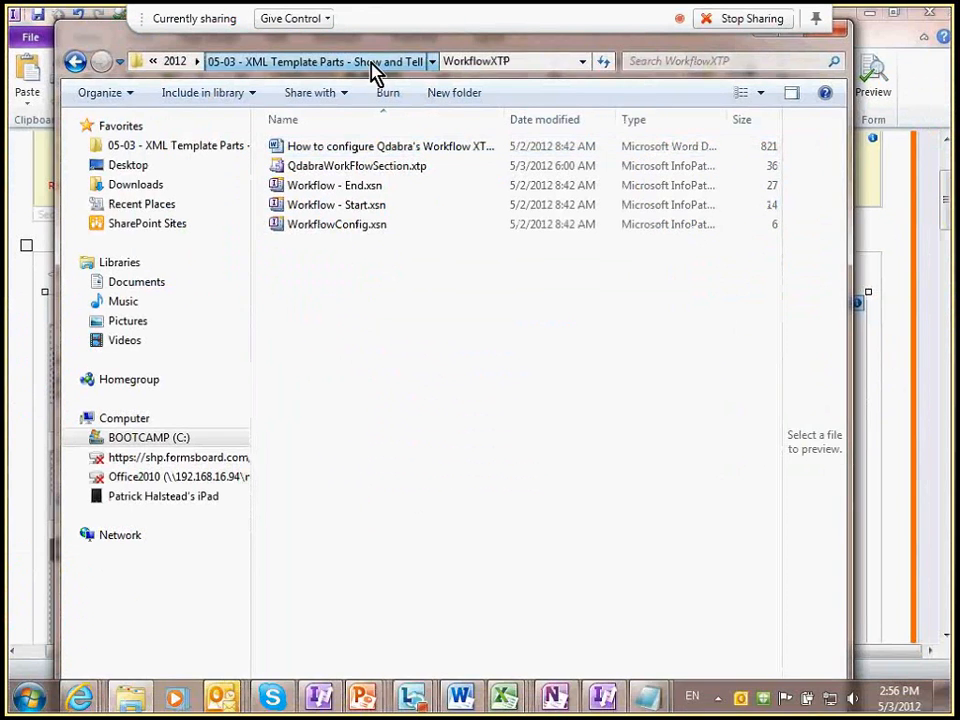
click(375, 66)
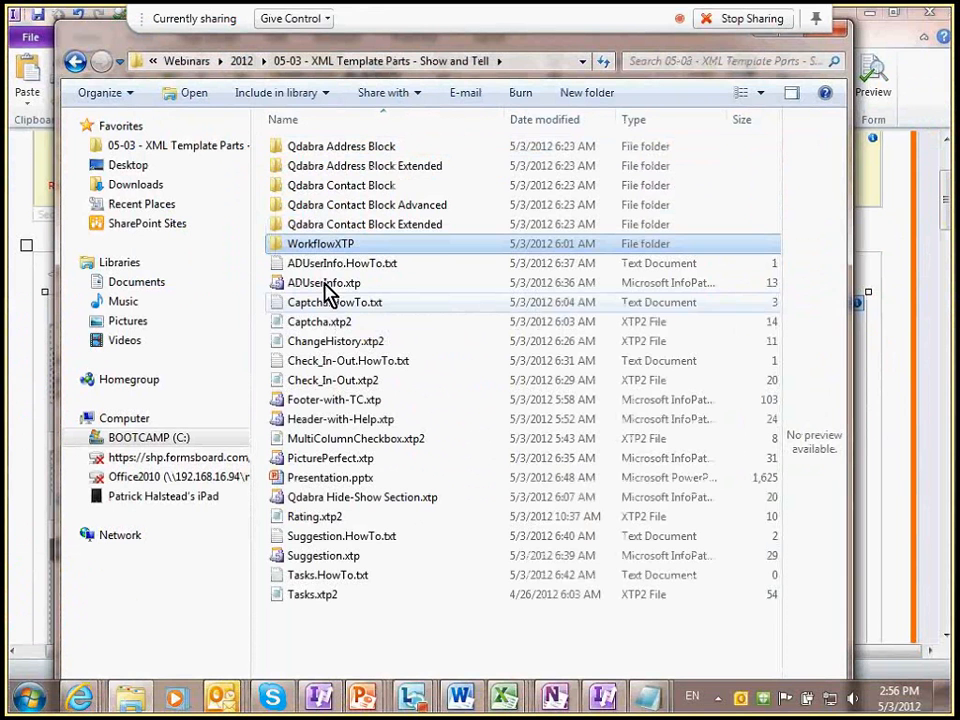
click(382, 540)
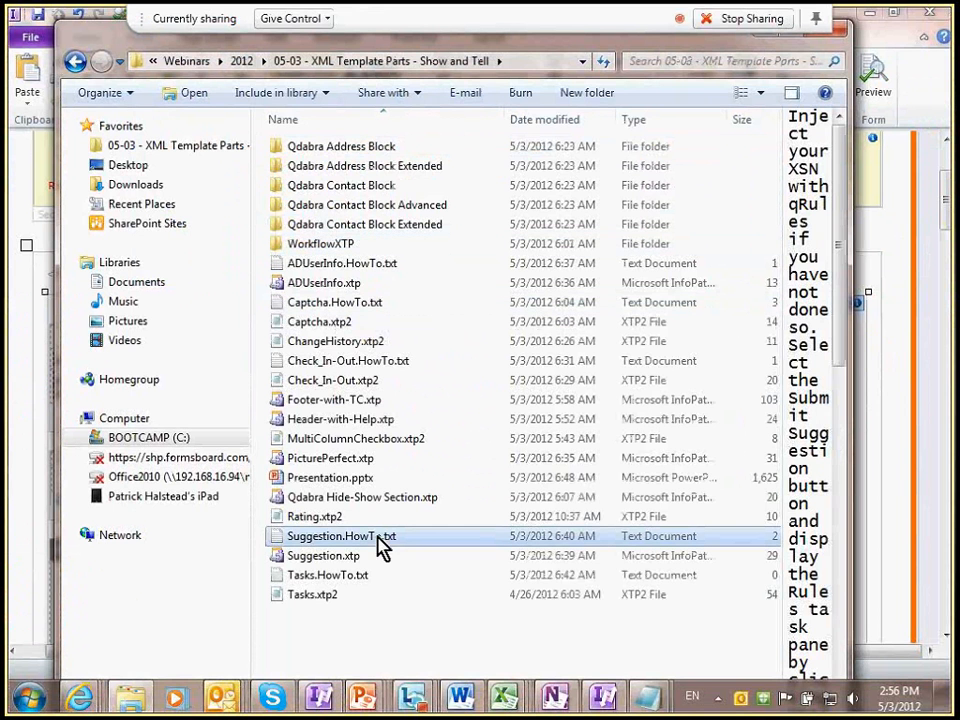
click(360, 560)
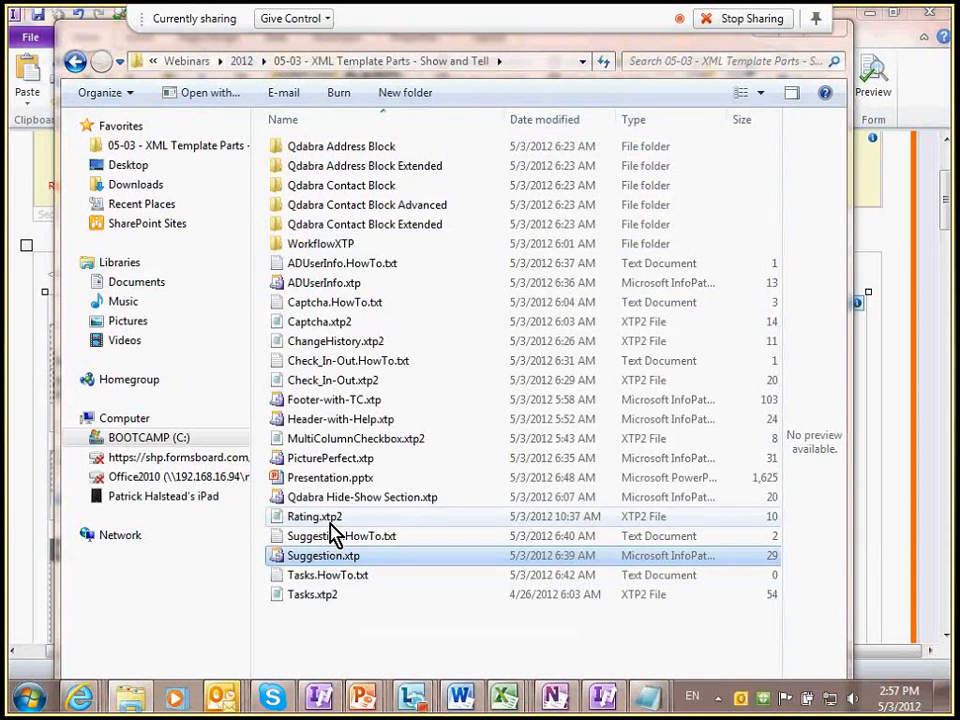
key(alt+Tab)
key(Tab)
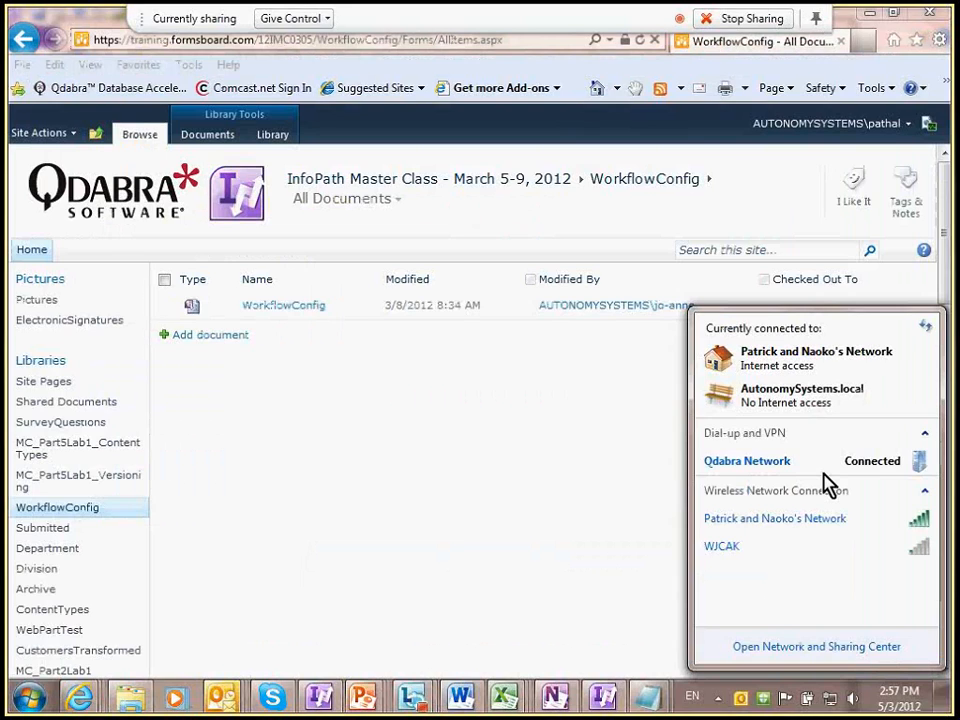
Step: Load formsboard.com and scroll the Qdabra Document Types down to Leave Request
click(320, 38)
text(formsboard.com/)
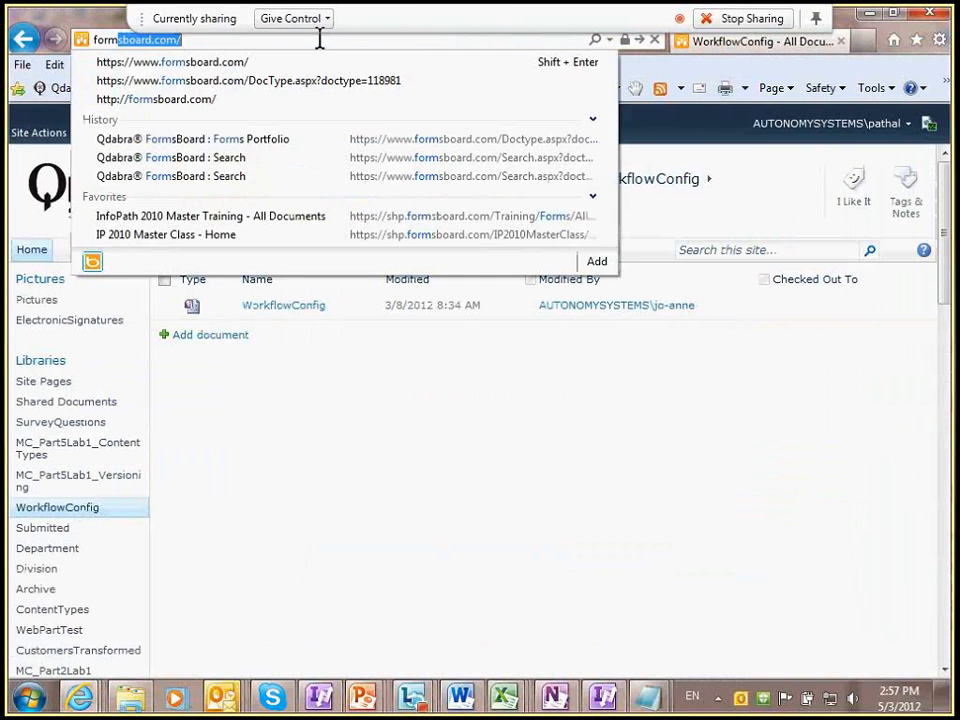
key(Down)
key(Return)
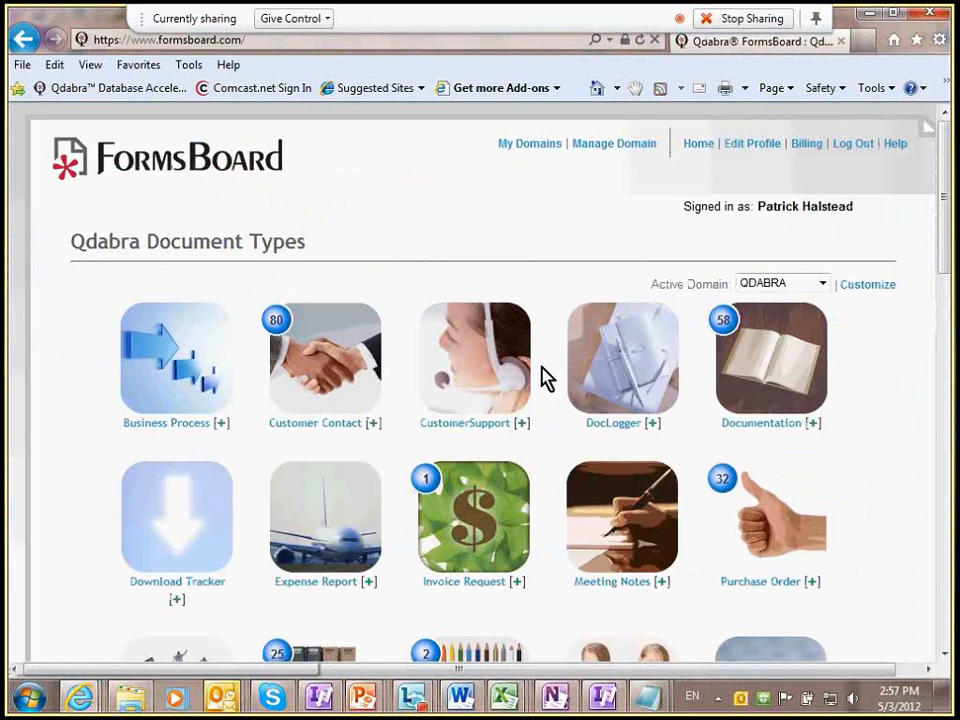
scroll(542, 375, down, 2)
scroll(545, 378, down, 2)
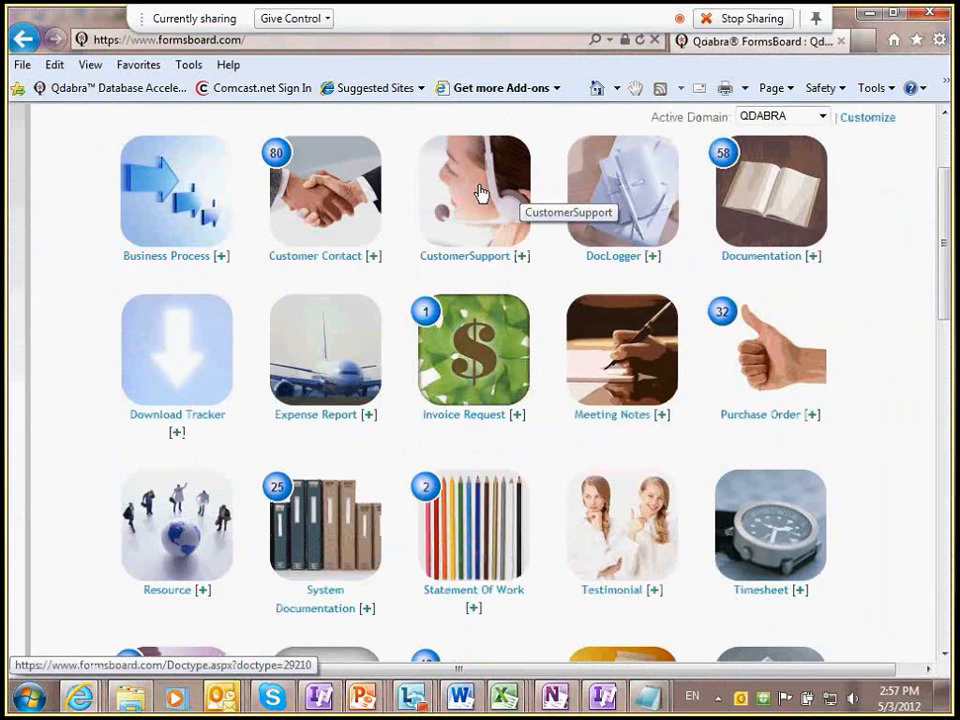
scroll(406, 268, down, 2)
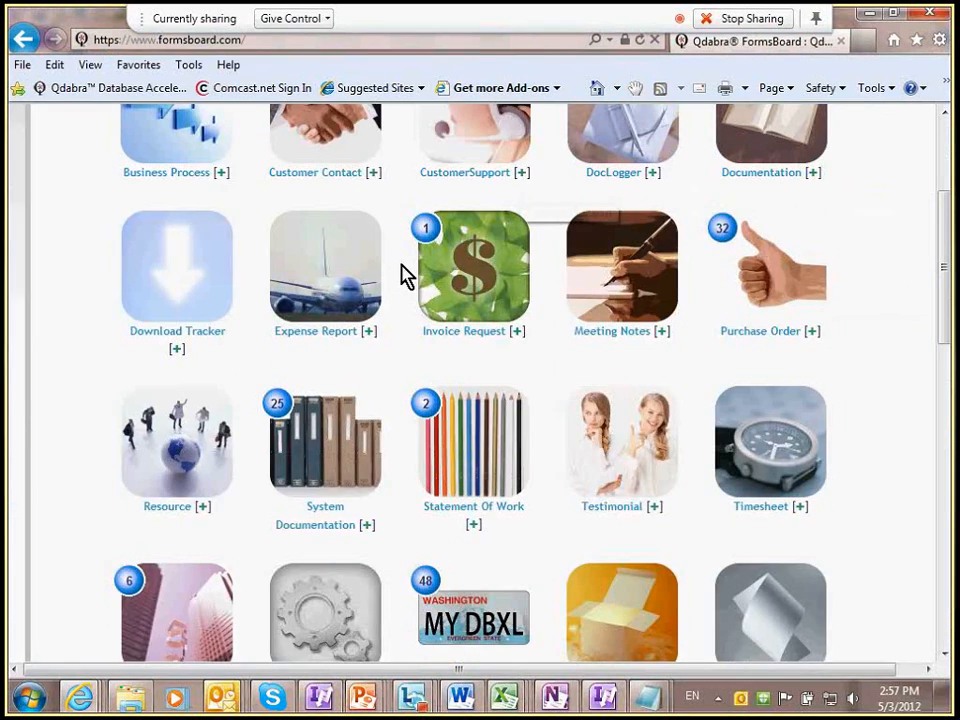
scroll(406, 275, down, 6)
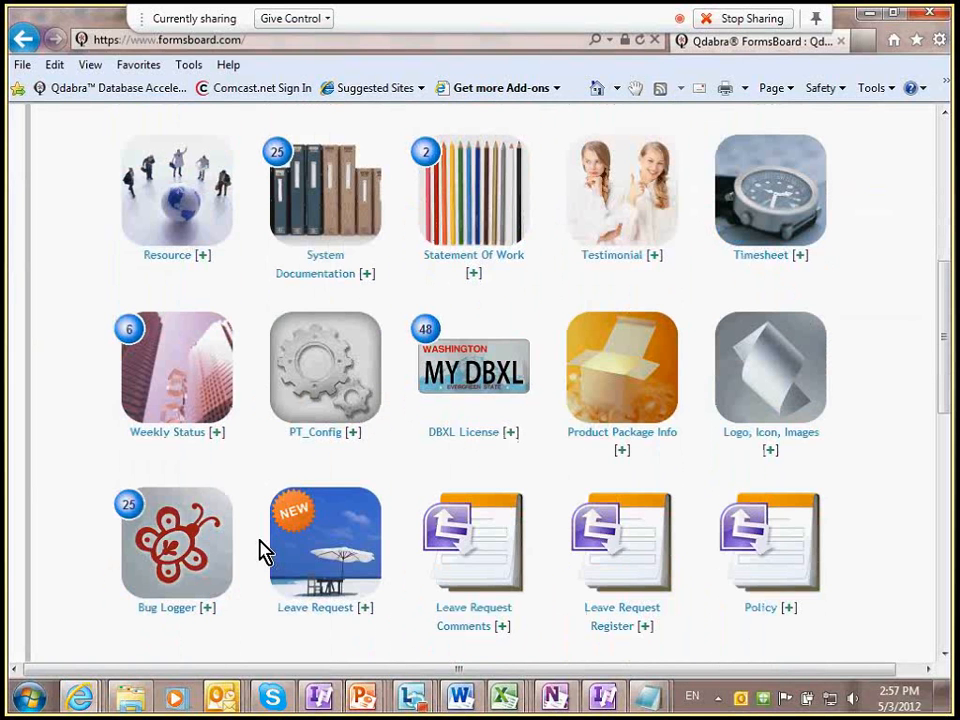
Step: Start a new Leave Request form and show, then hide, its leave policy
click(364, 612)
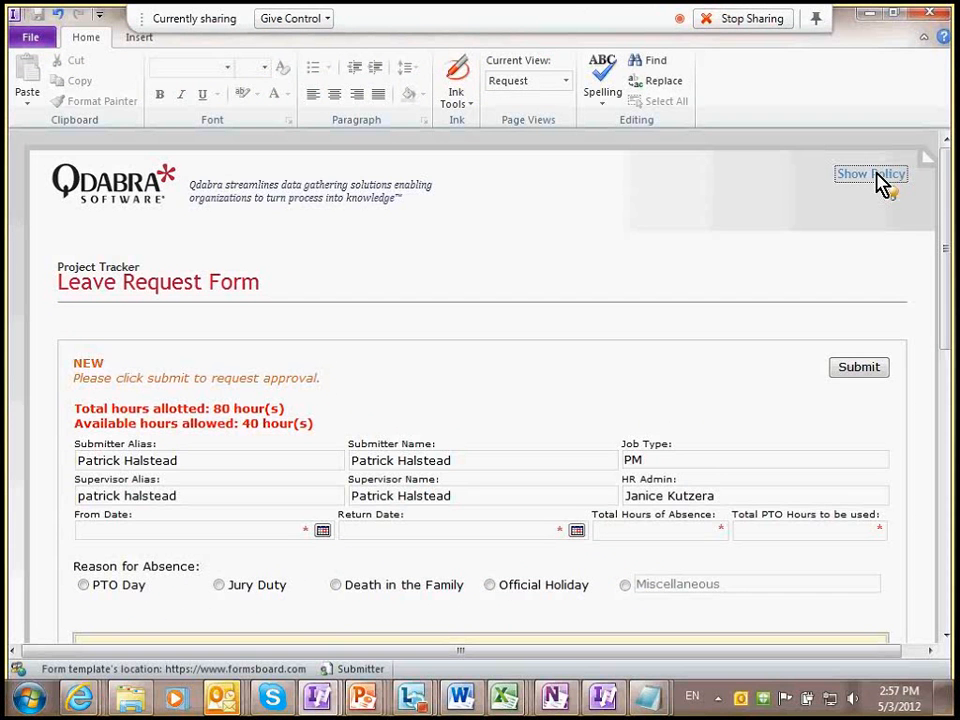
click(872, 175)
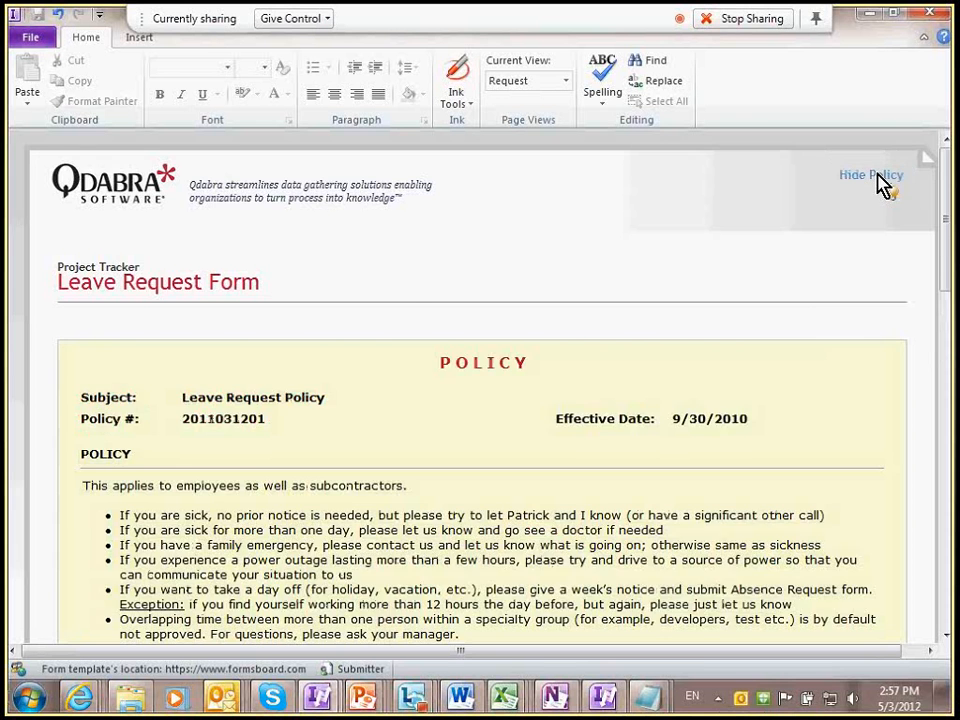
scroll(756, 285, down, 5)
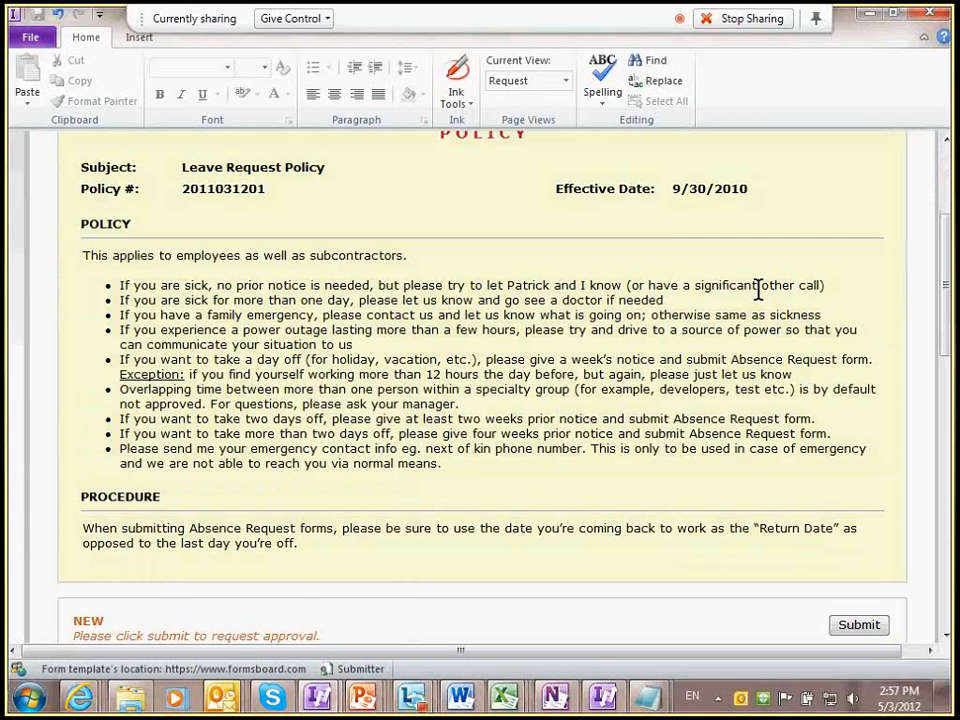
scroll(758, 288, up, 5)
click(871, 175)
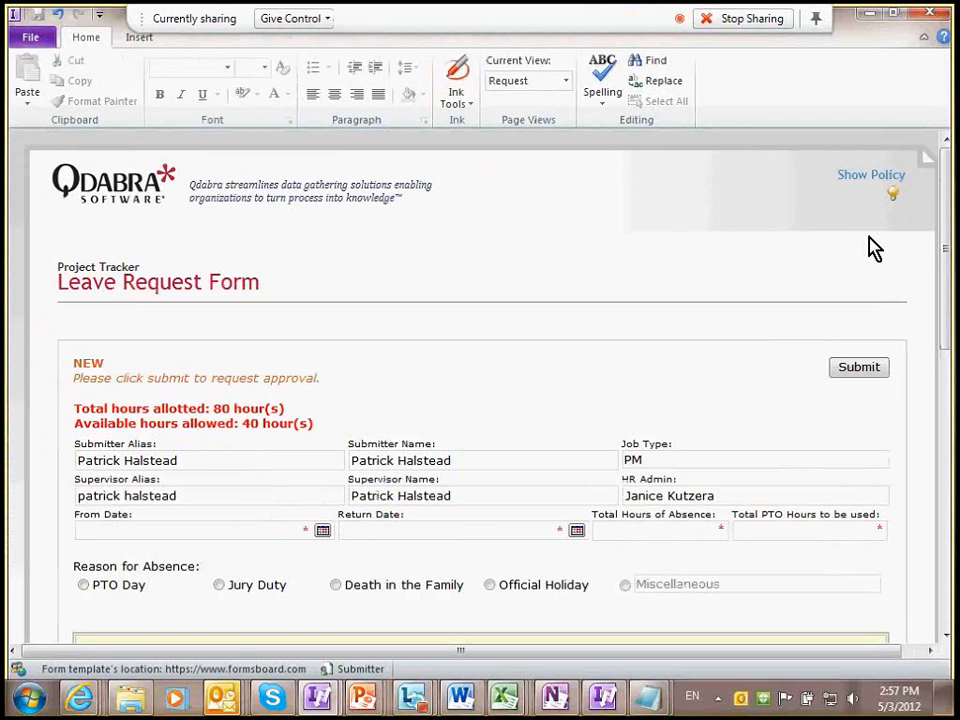
Step: Type 'Please increase font size' into the yellow suggestion box
text(asdasd)
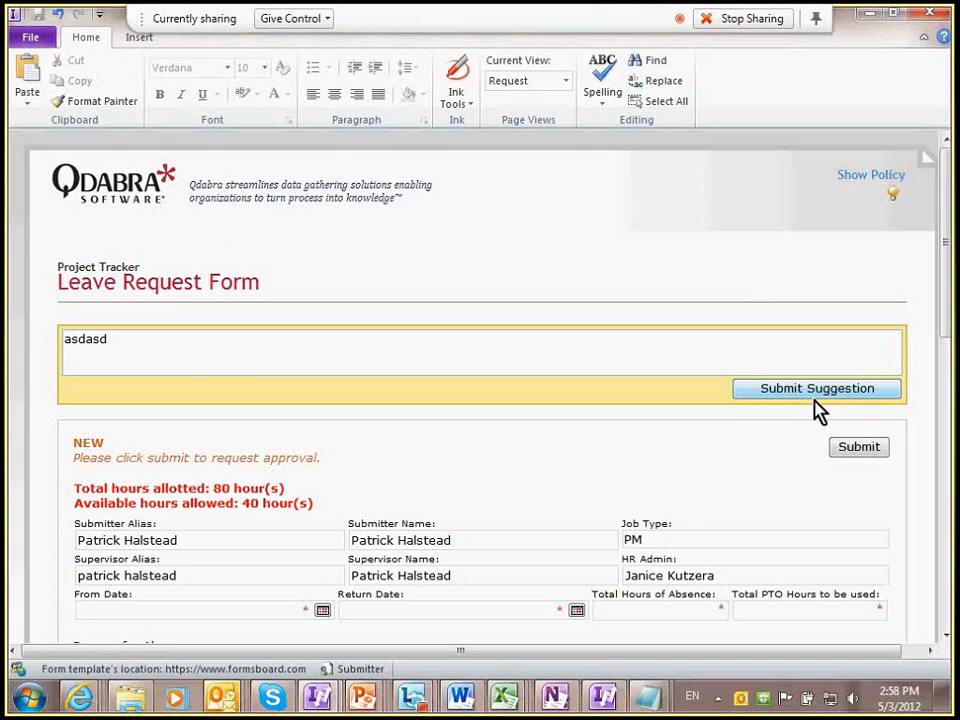
key(BackSpace)
key(BackSpace)
key(BackSpace)
key(BackSpace)
key(BackSpace)
key(BackSpace)
text(Please nb)
key(BackSpace)
key(BackSpace)
text(ubn)
key(BackSpace)
key(BackSpace)
key(BackSpace)
text(increase fon)
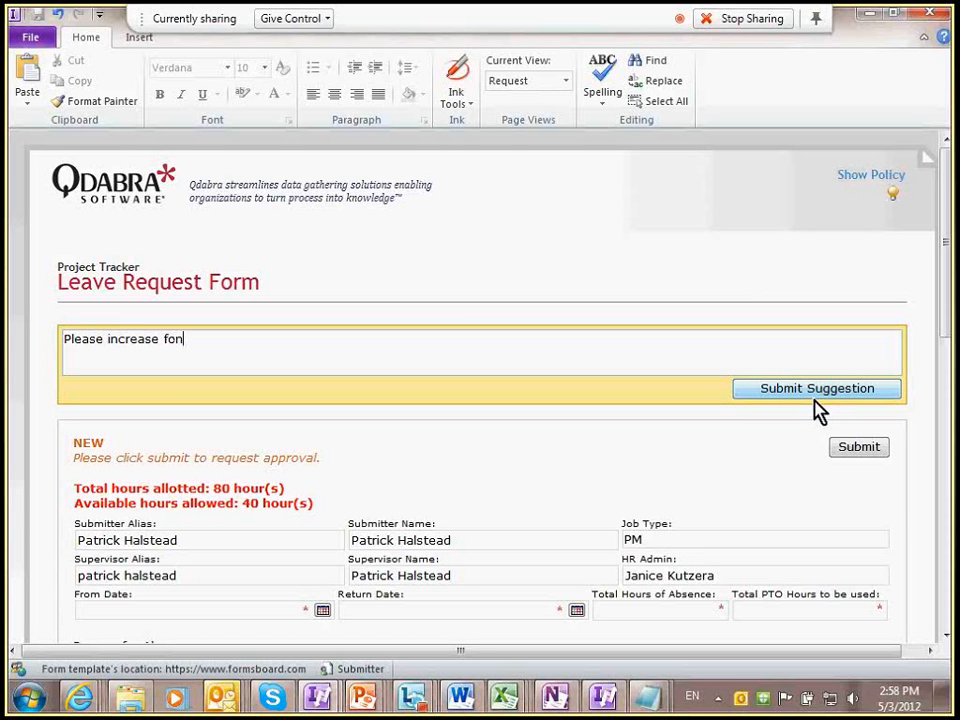
text(t size)
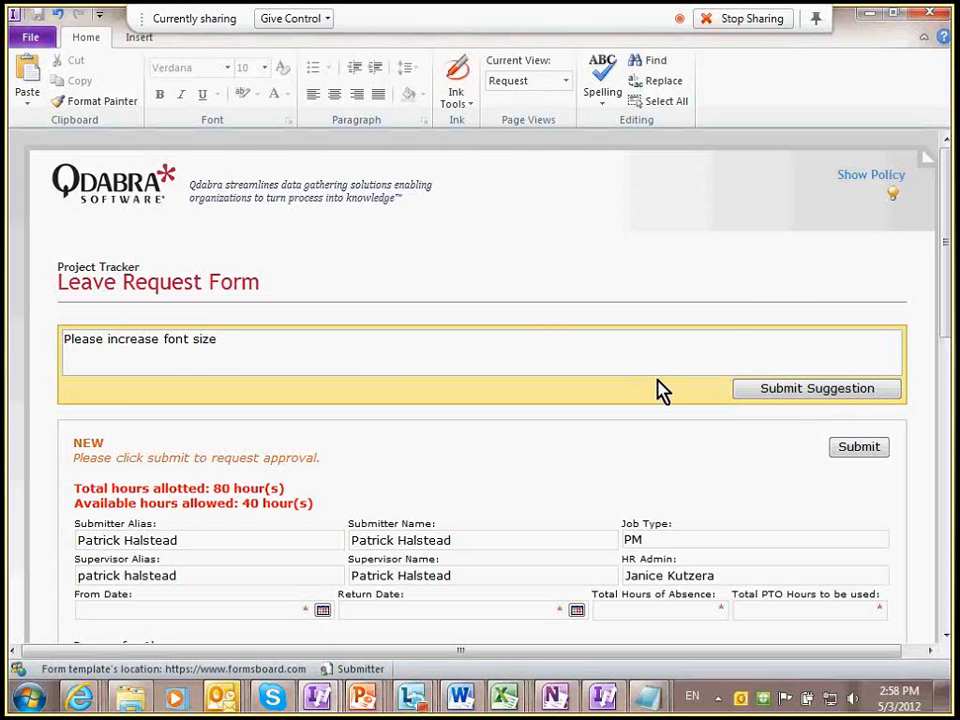
key(alt+Tab)
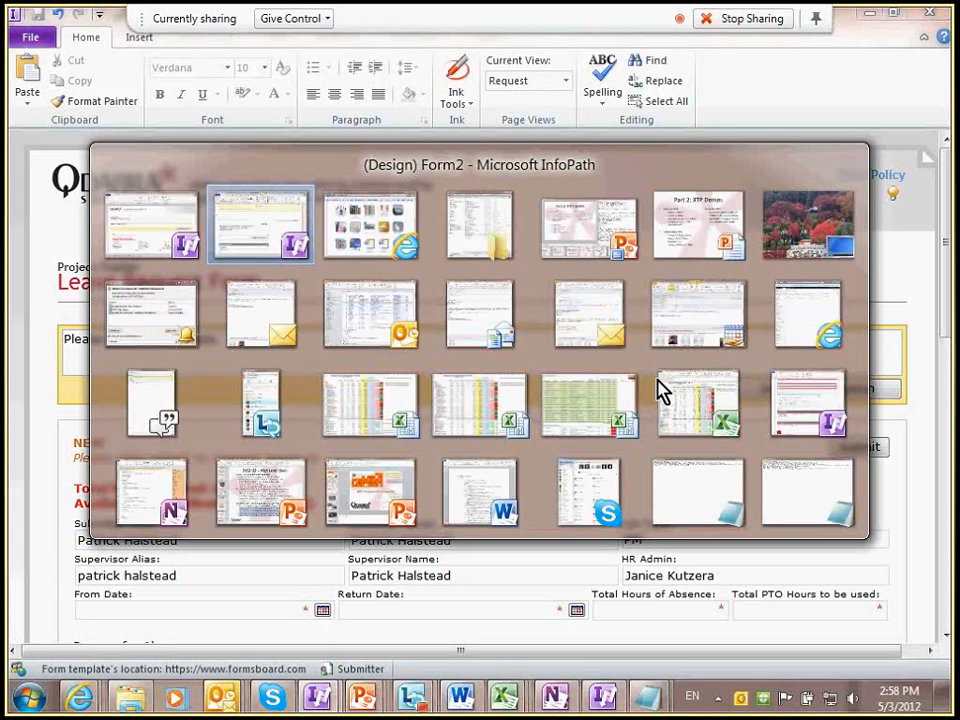
Step: Advance the slide show to 'Part 3: Free Samples for U' and settle on the InfoPath Dev tweet
key(Tab)
key(Tab)
key(Tab)
key(Tab)
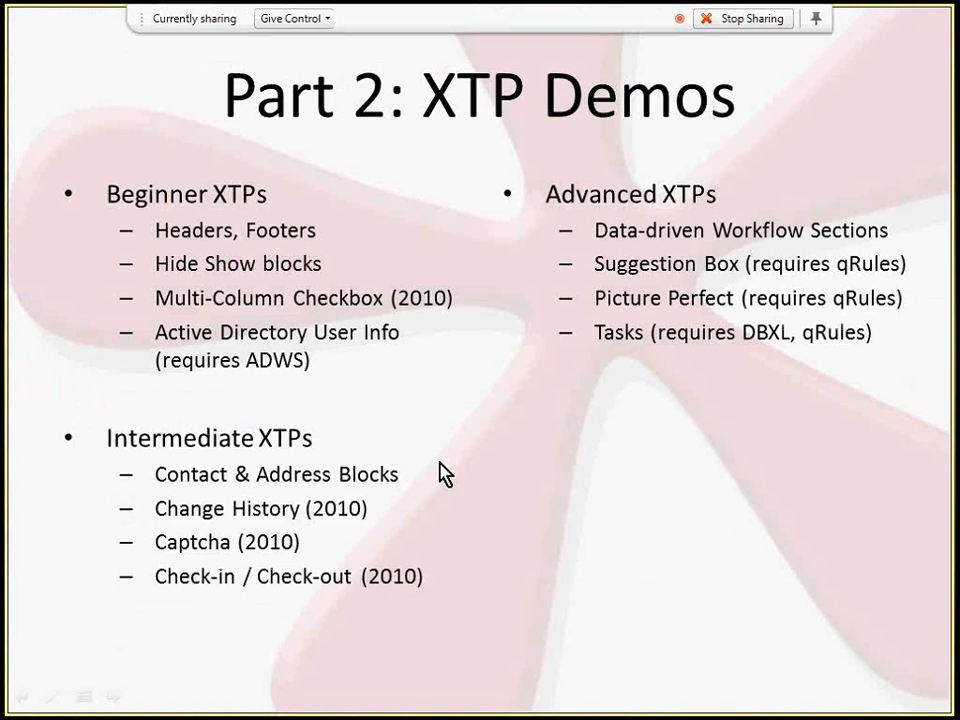
click(431, 564)
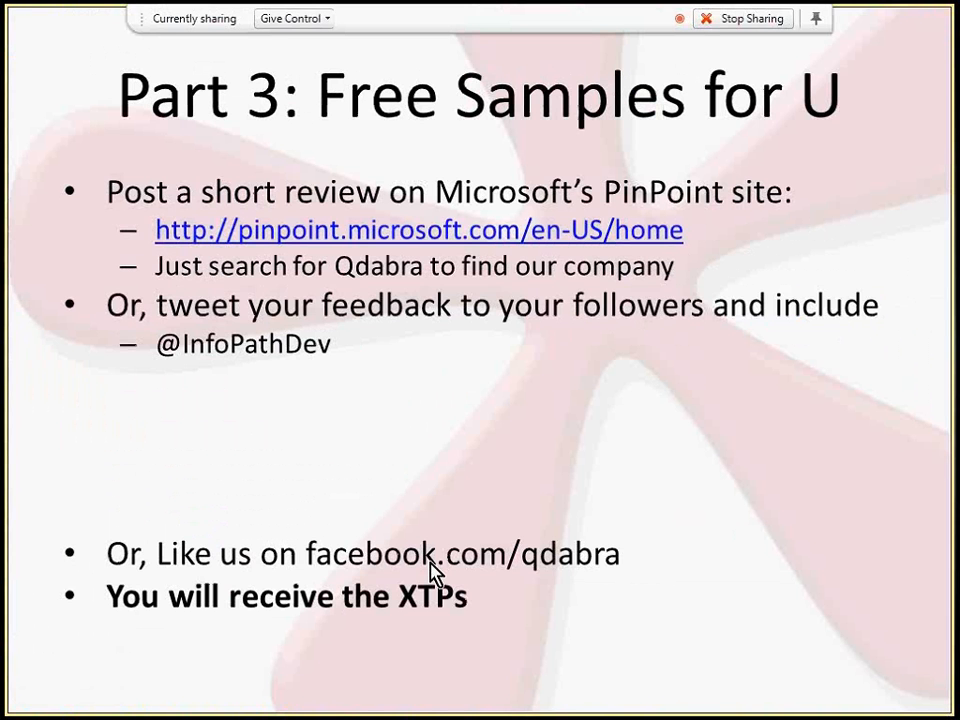
click(431, 564)
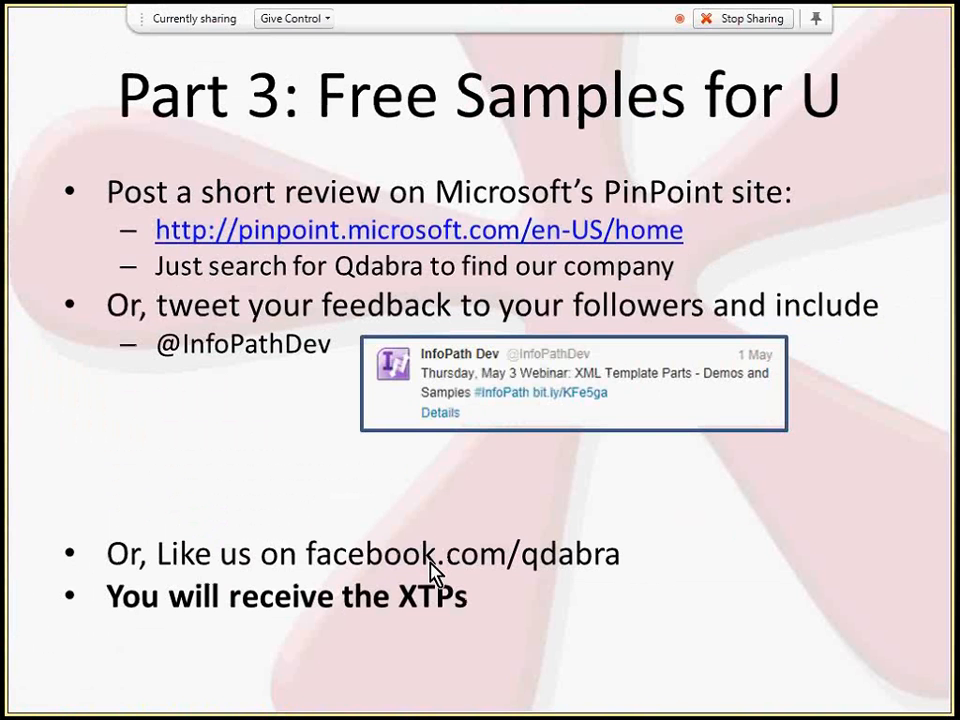
click(431, 564)
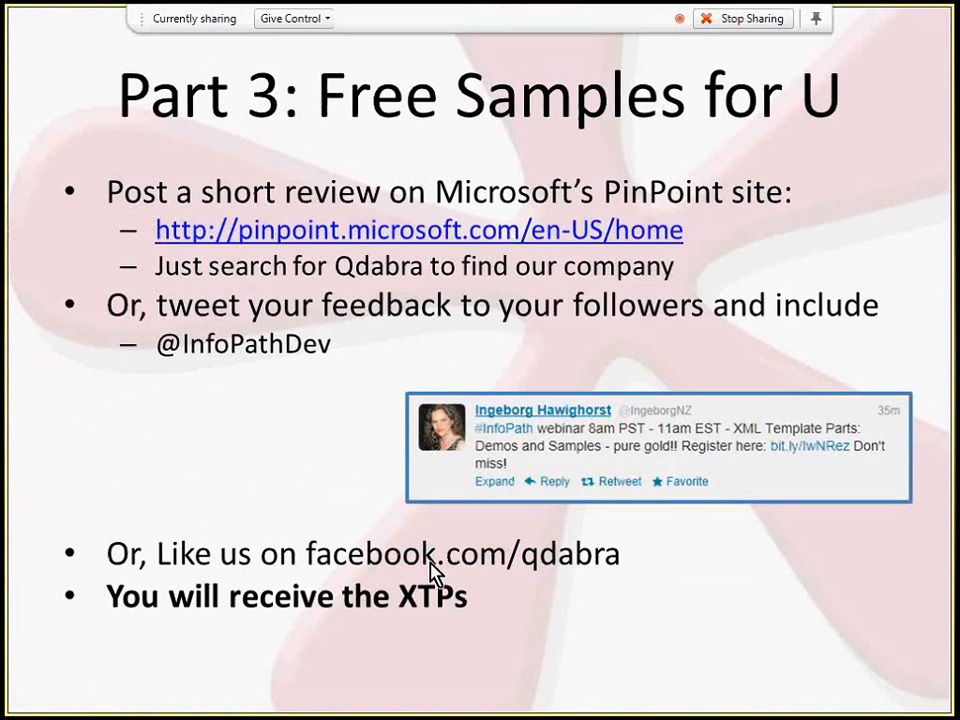
key(Left)
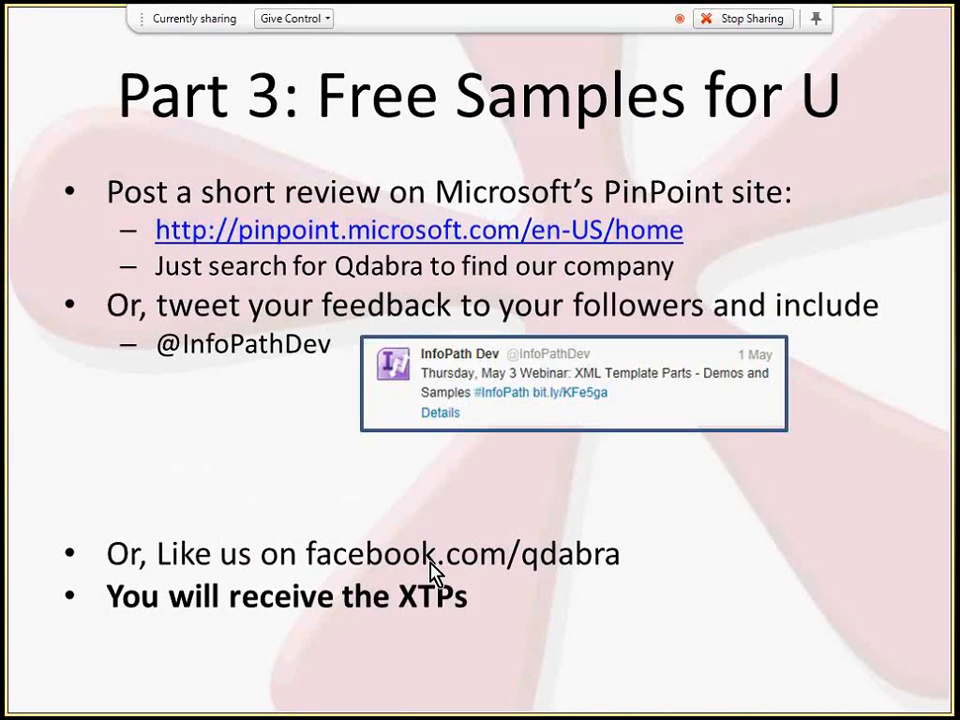